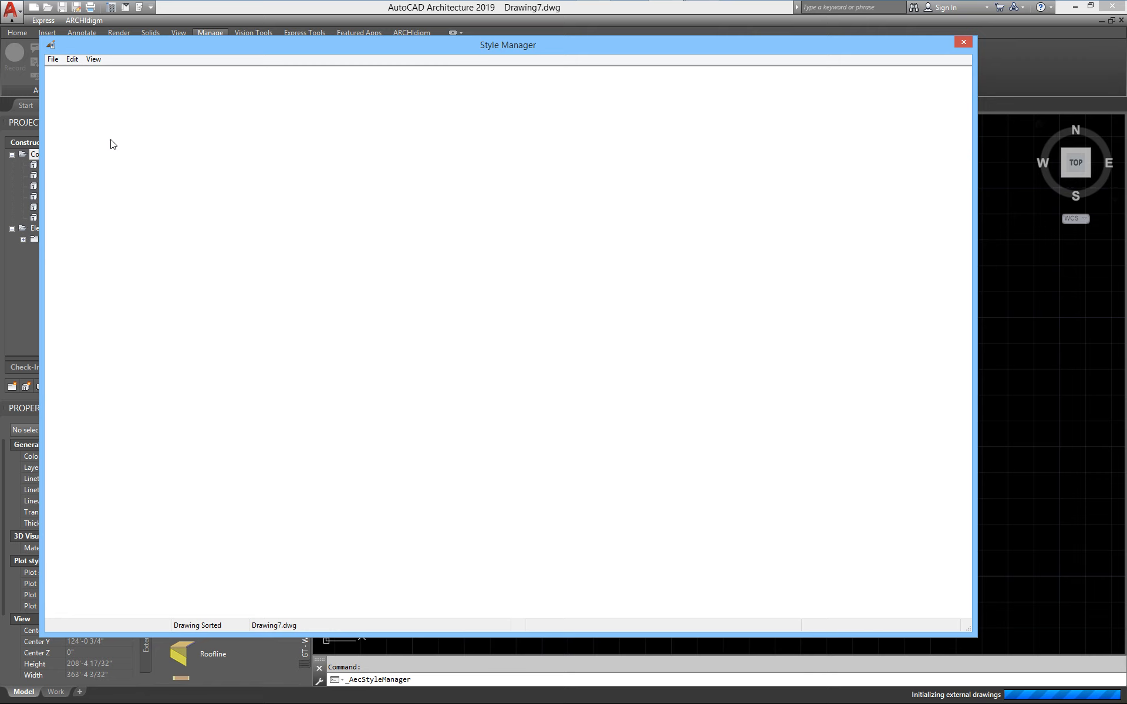
- Open the keys of the AIA (256 Color) layer key style and widen the Layer and Description columns
left_click(64, 122)
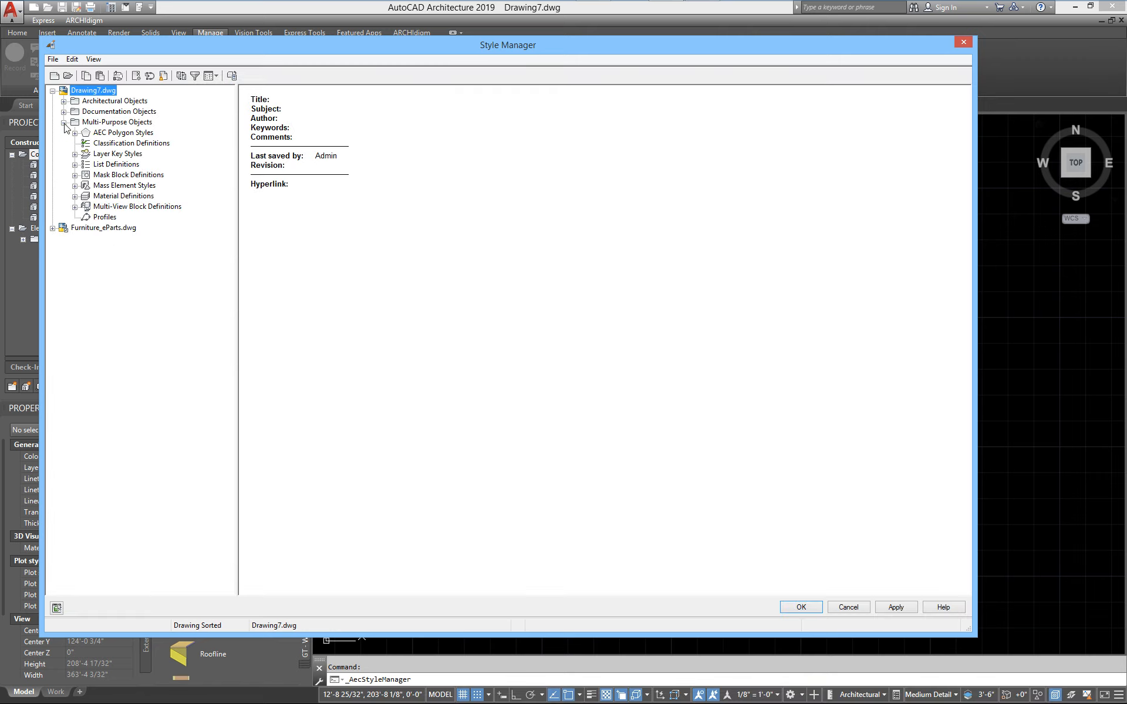
left_click(112, 154)
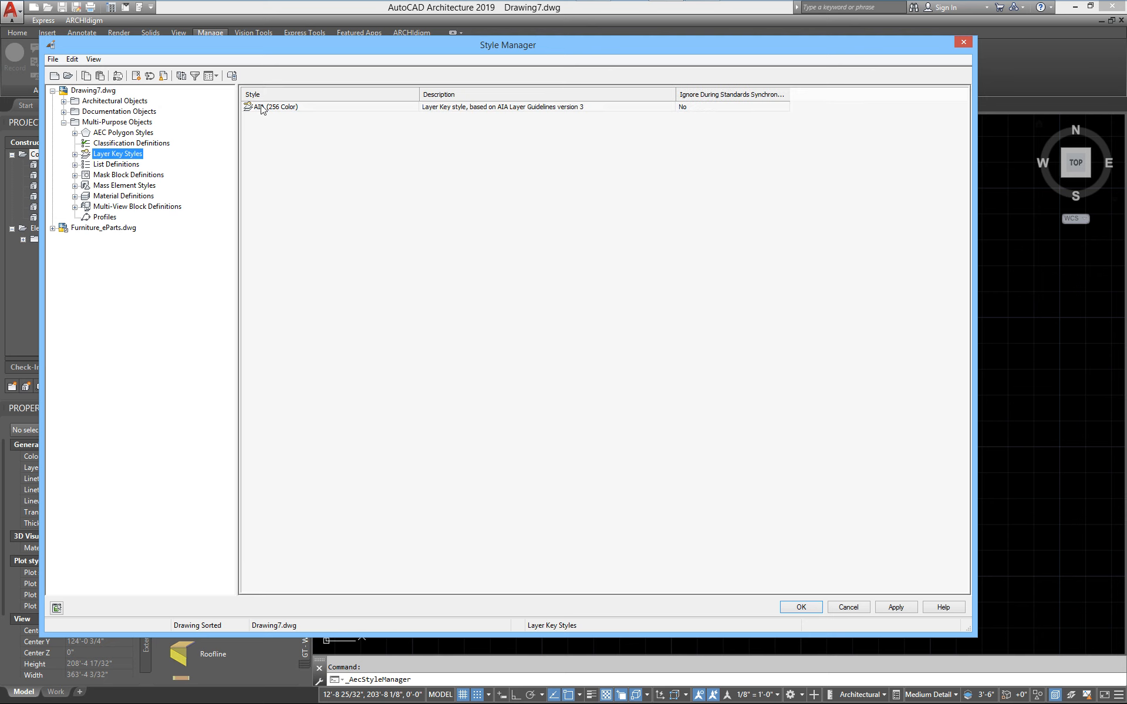
double_click(262, 108)
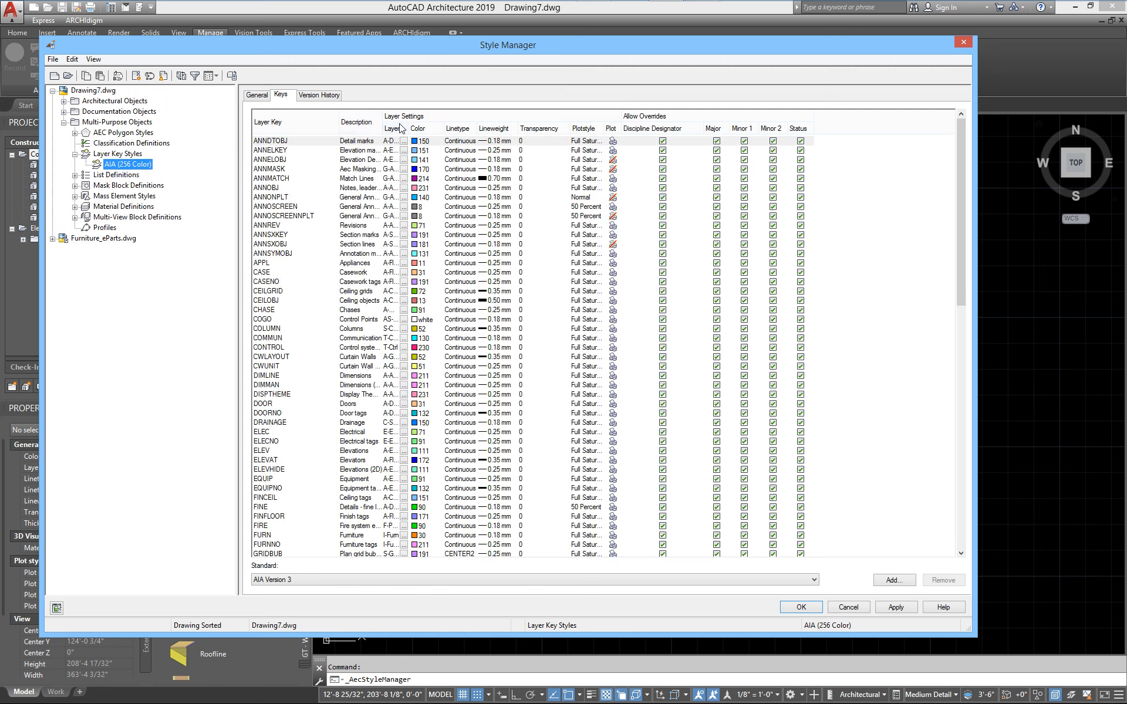
left_click_drag(407, 127, 555, 128)
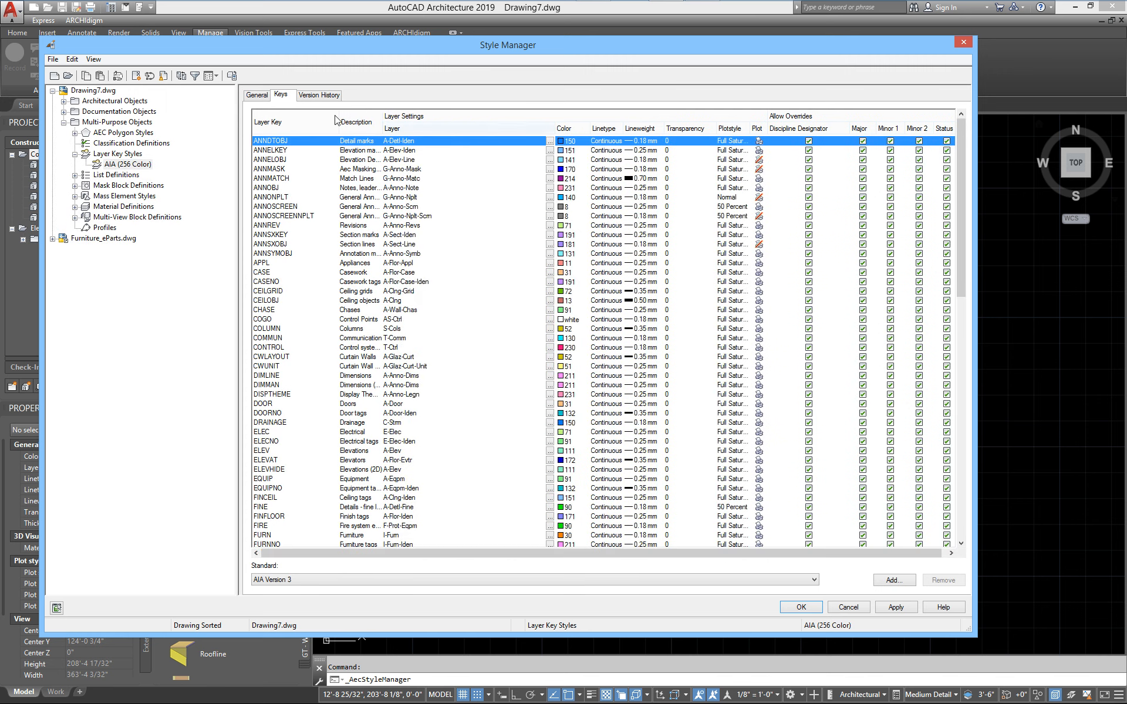
left_click_drag(385, 132, 433, 130)
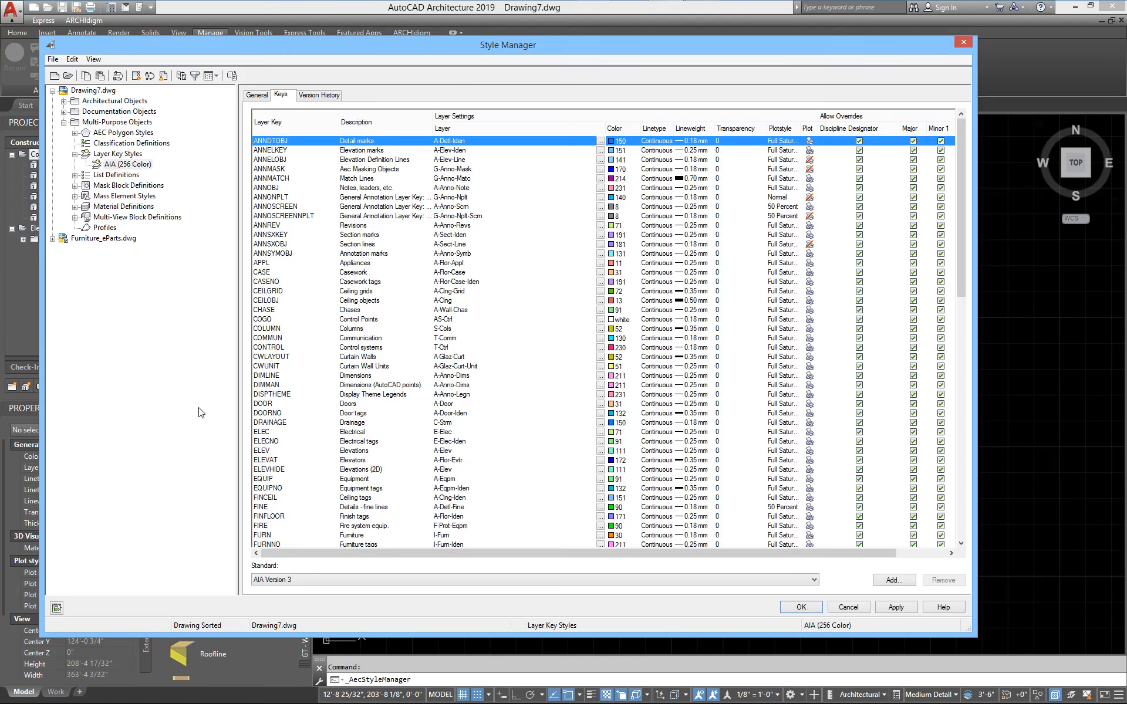
- Examine the layer name fields of the DOOR layer key, then cancel without changing them
left_click(264, 404)
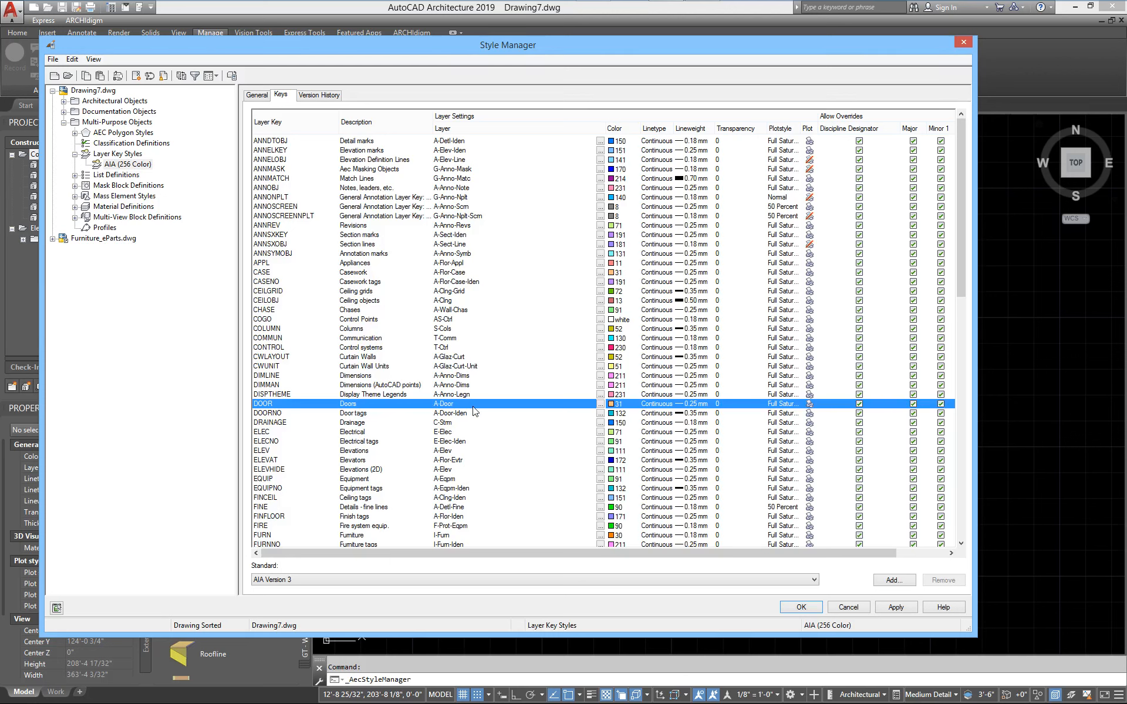
left_click(600, 404)
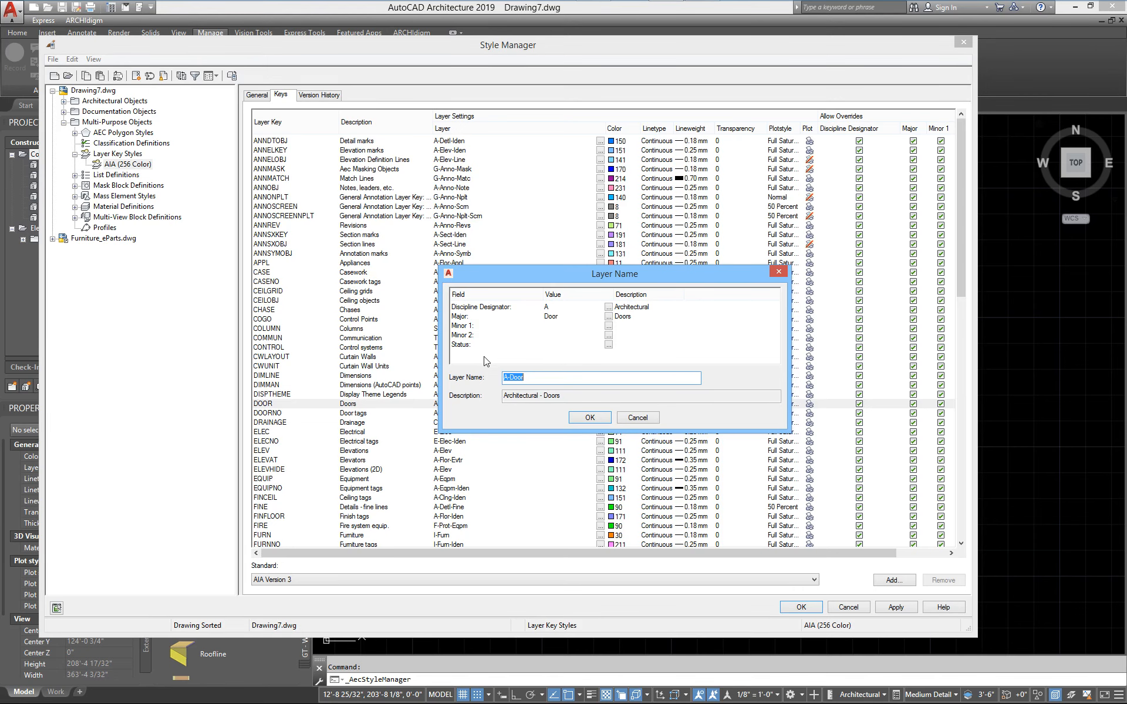
left_click(637, 418)
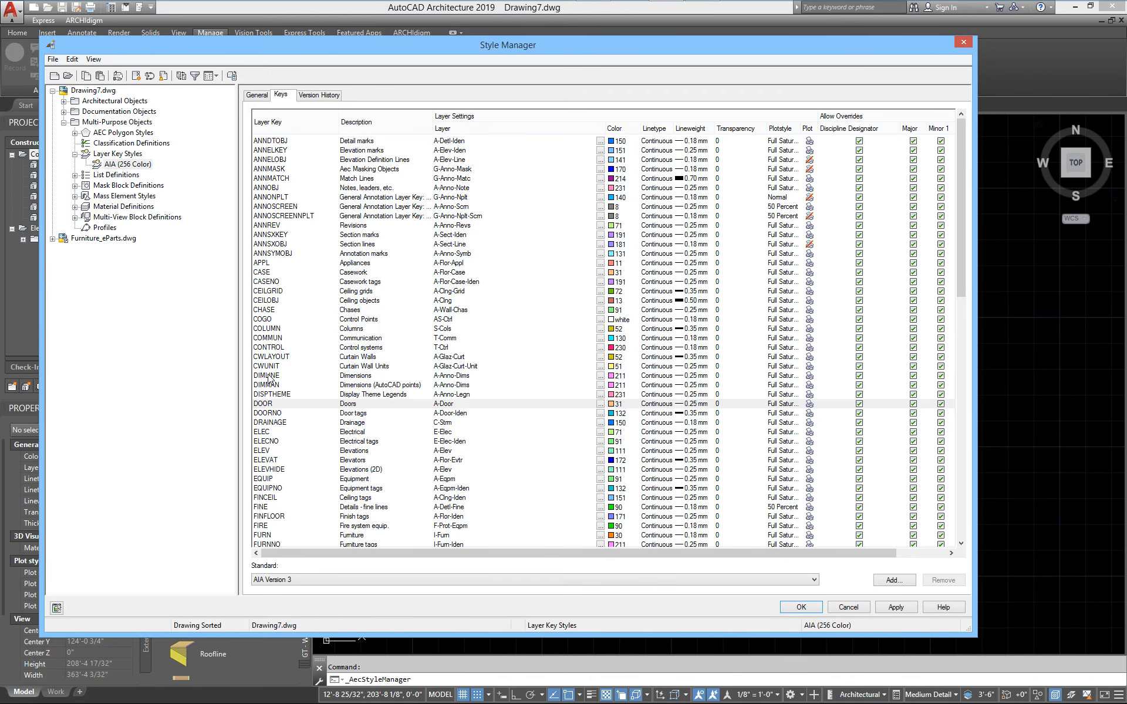
- Examine the layers assigned to other keys such as APPL, CASE, COGO, FIRE, FINFLOOR and EQUIP, and close the Style Manager
left_click(259, 265)
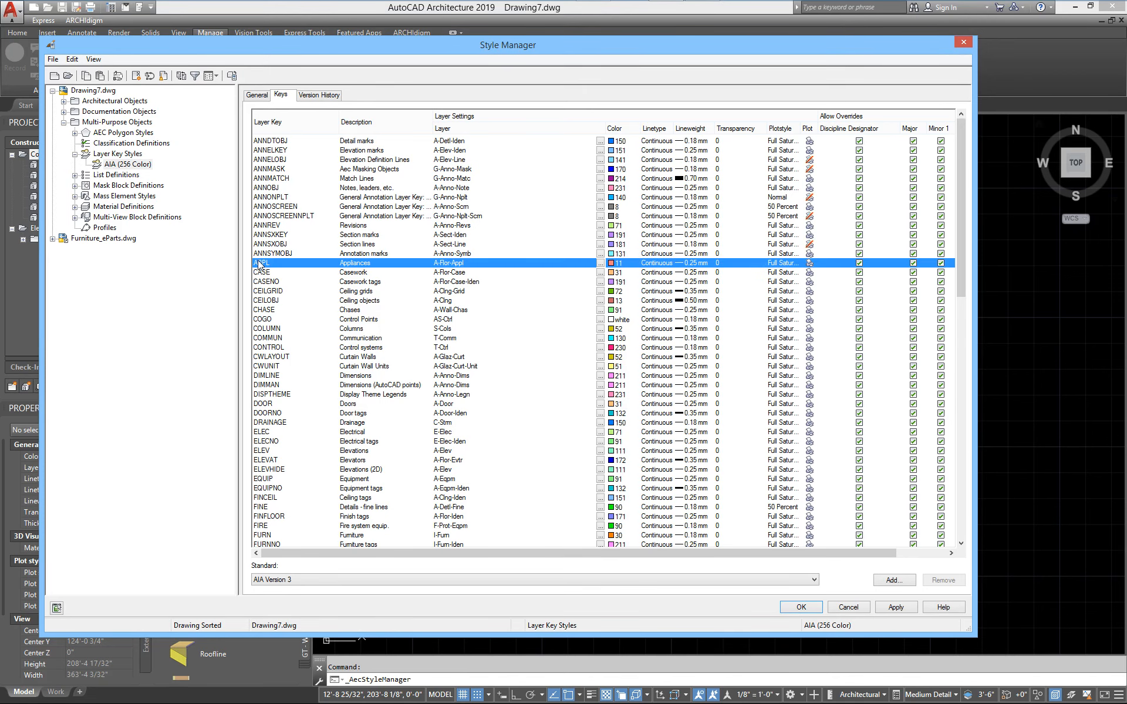
left_click(262, 273)
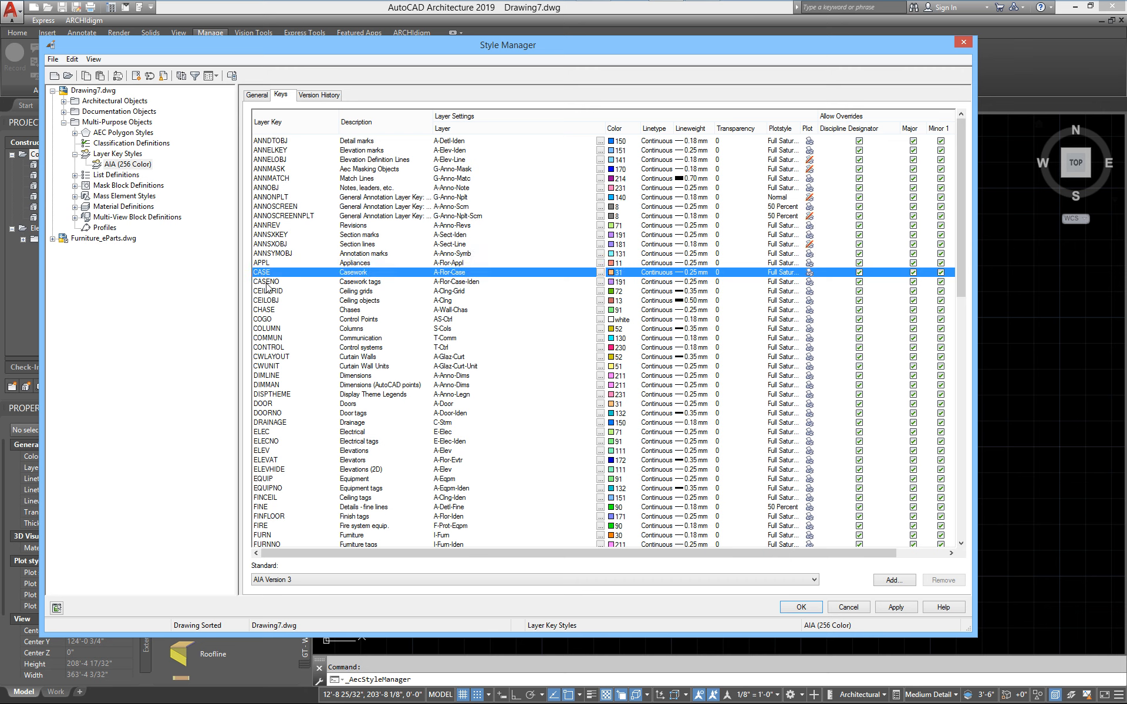
left_click(266, 283)
key("Down")
key("Down")
key("Down")
key("Down")
key("Down")
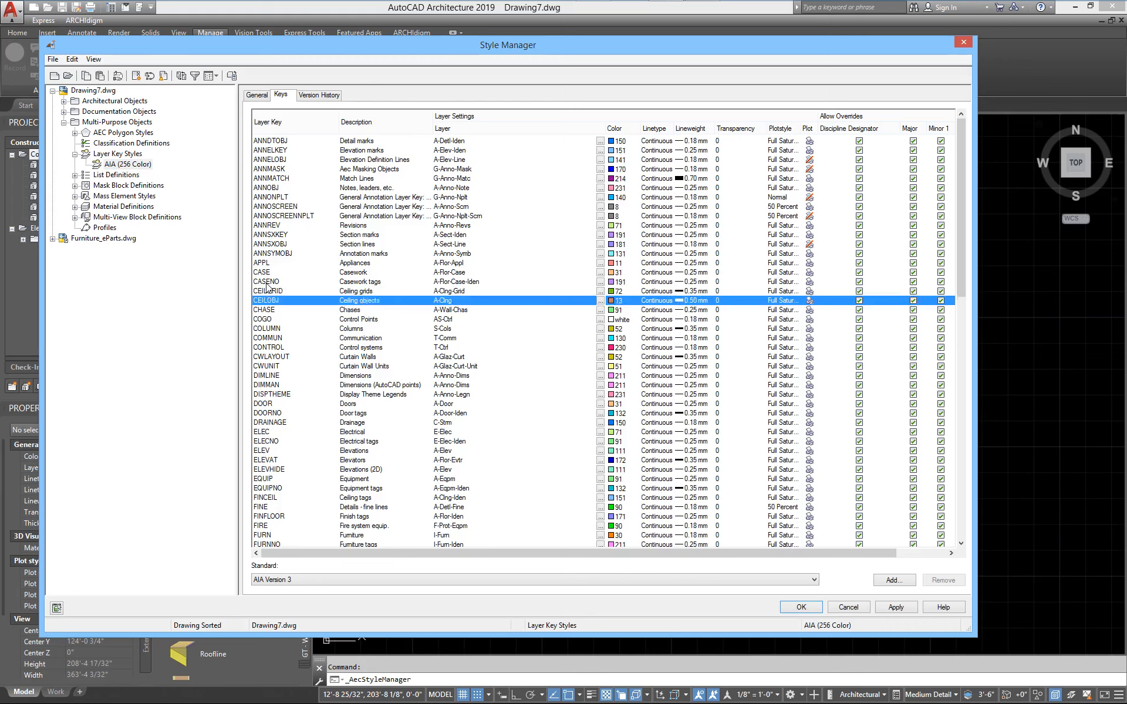
key("Up")
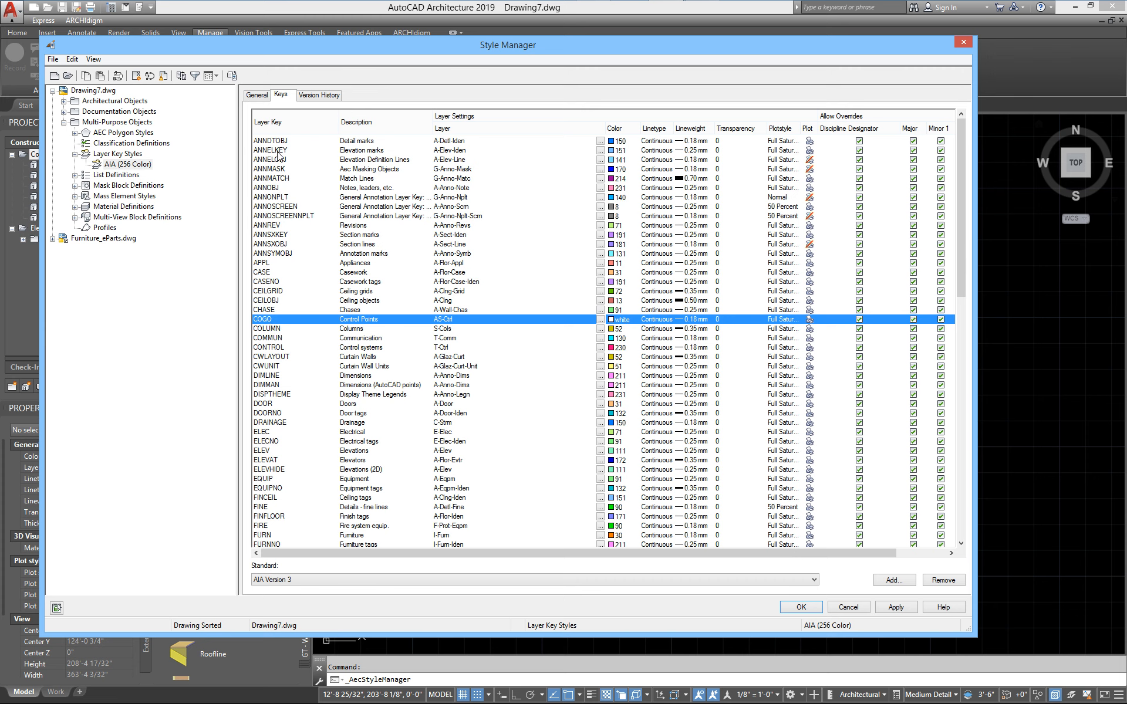
left_click(266, 526)
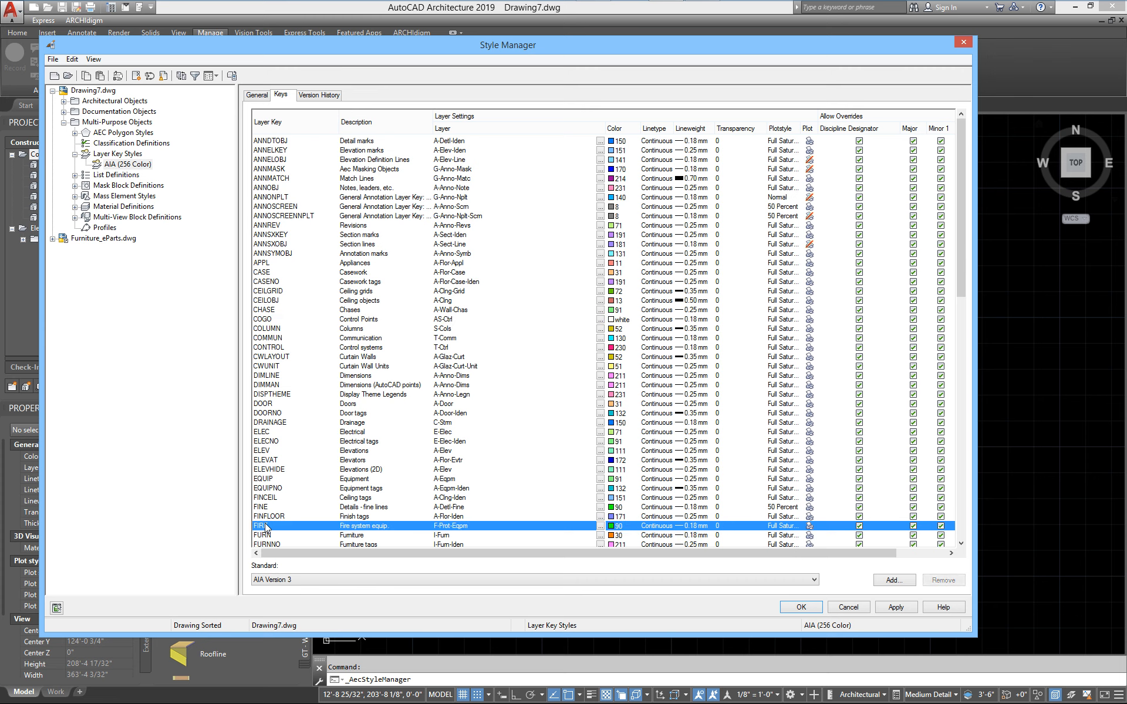
left_click(266, 517)
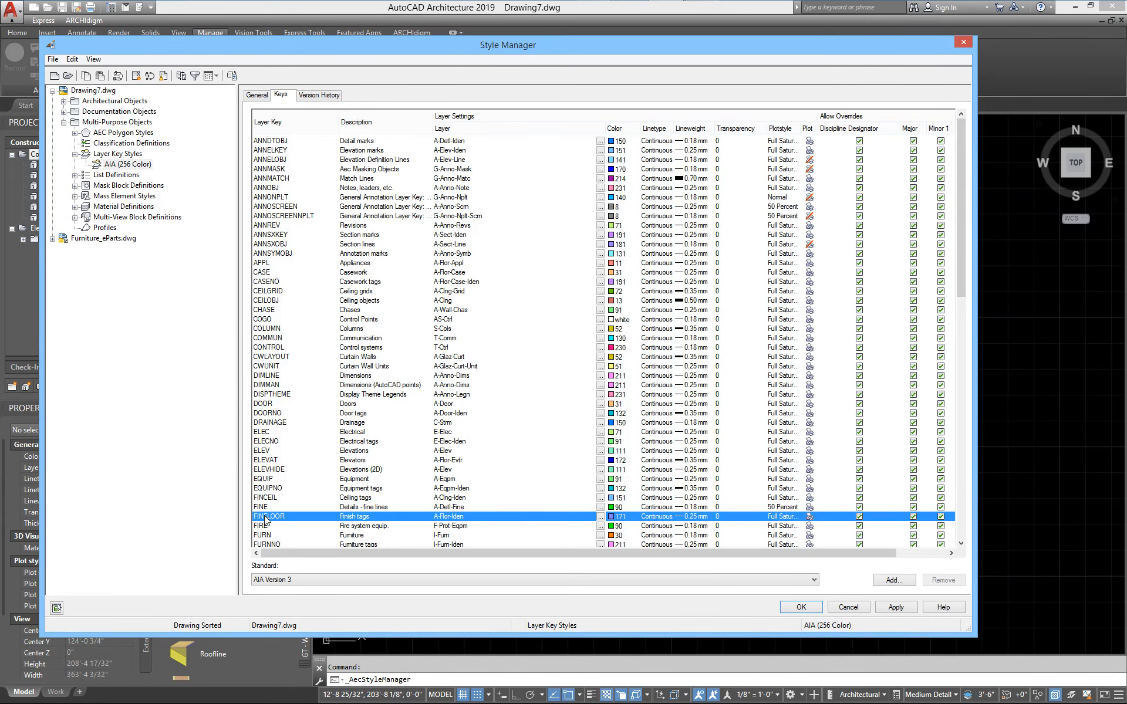
left_click(266, 507)
left_click(265, 479)
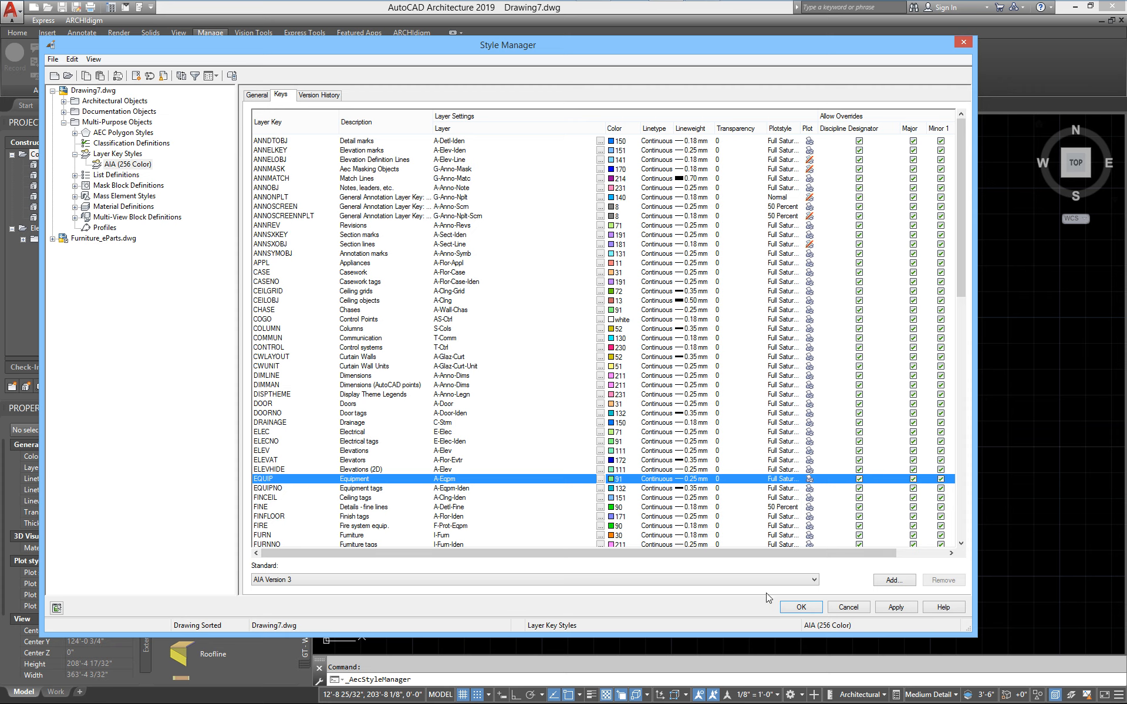
left_click(800, 608)
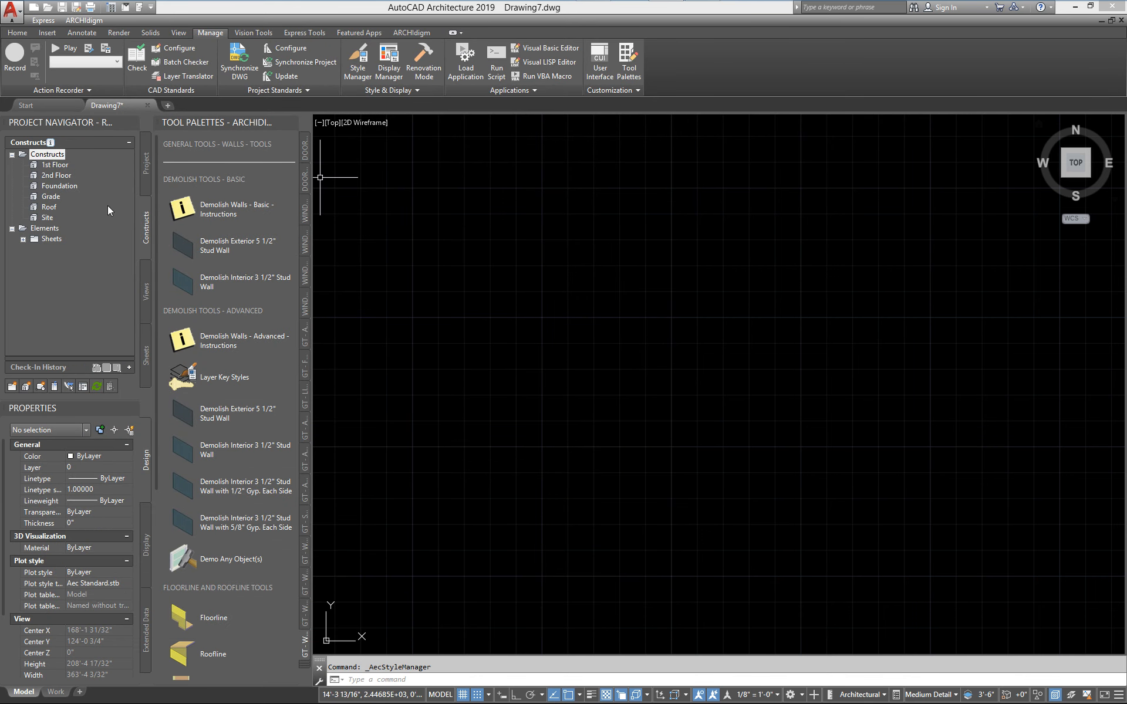
- Create a new construct named "1st Floor Electrical" in the Constructs category, assigned to the 1st Floor level and opened for editing
right_click(47, 157)
mouse_move(74, 177)
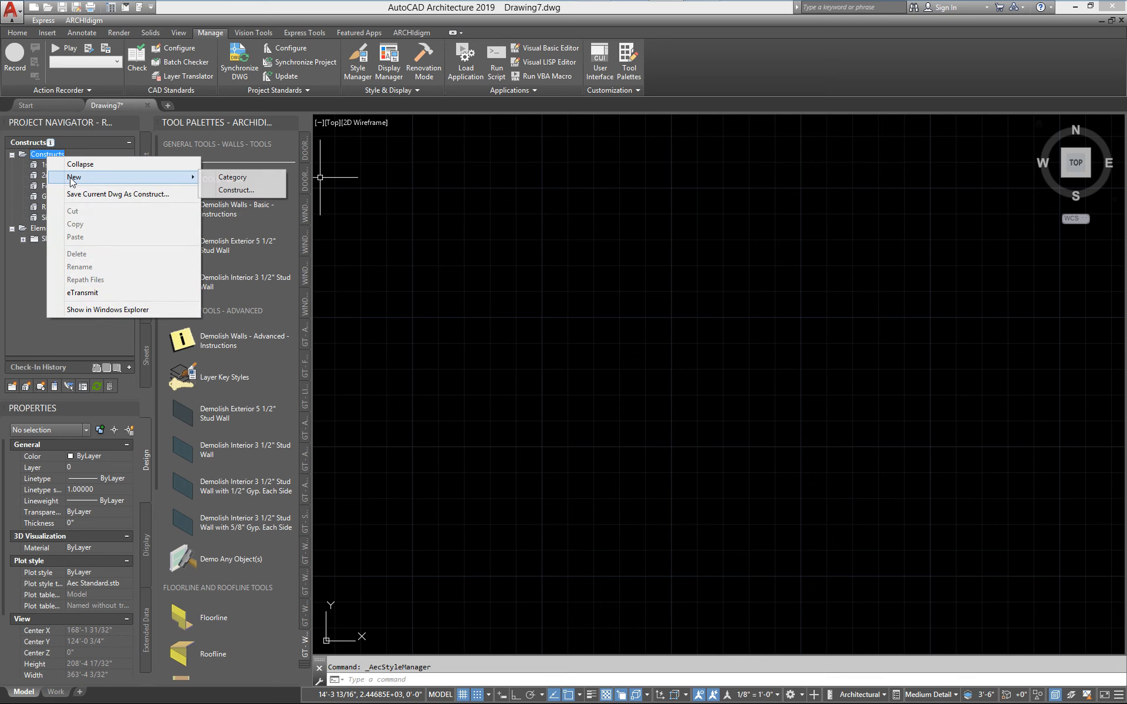
left_click(233, 190)
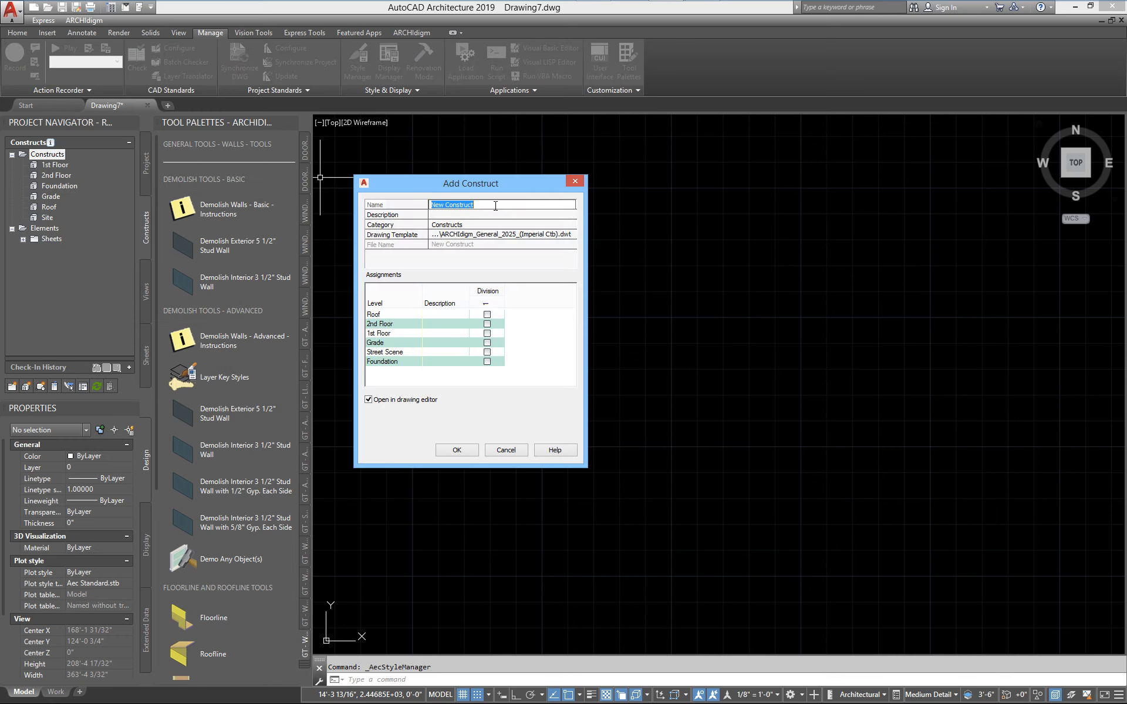
type("1st Floor Electrical")
left_click(481, 333)
left_click(456, 450)
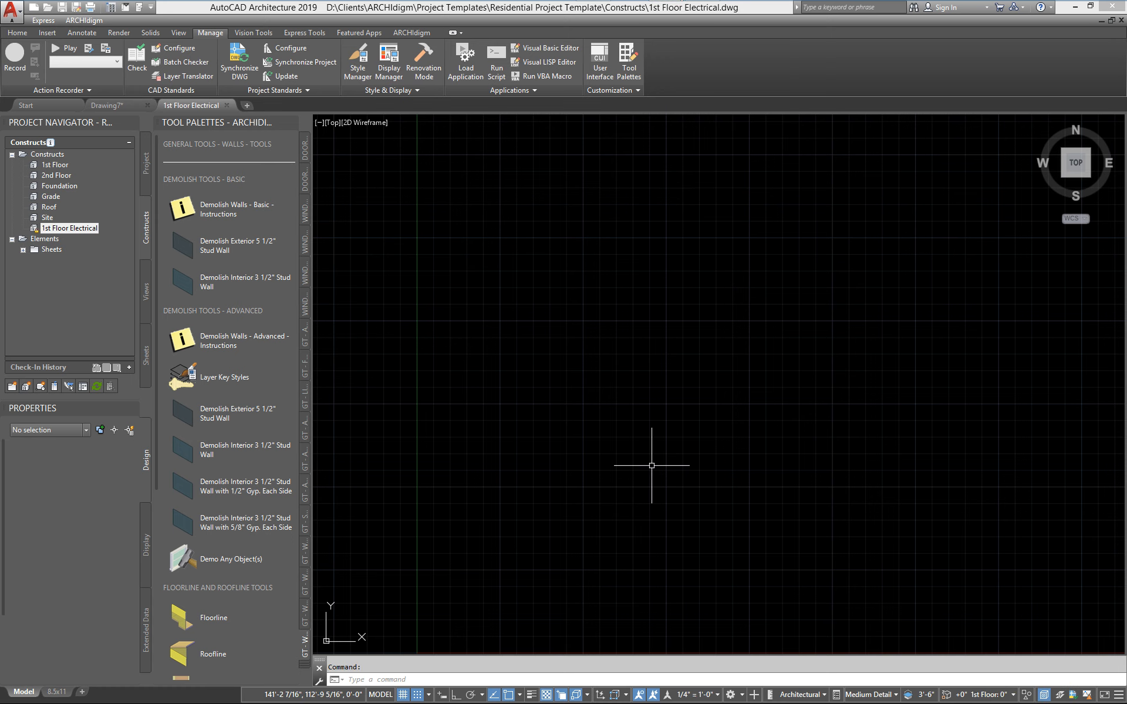
- Reference the 1st Floor construct into the electrical drawing and set the display configuration to Low Detail
left_click_drag(58, 170, 620, 488)
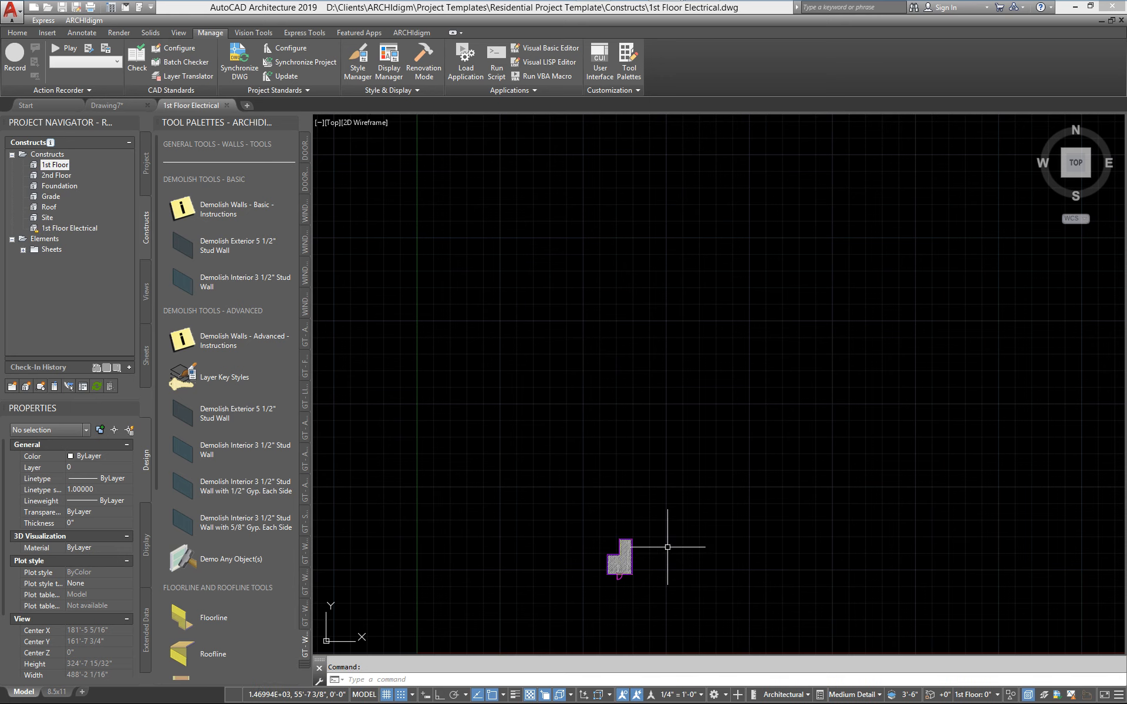
left_click(852, 694)
left_click(885, 594)
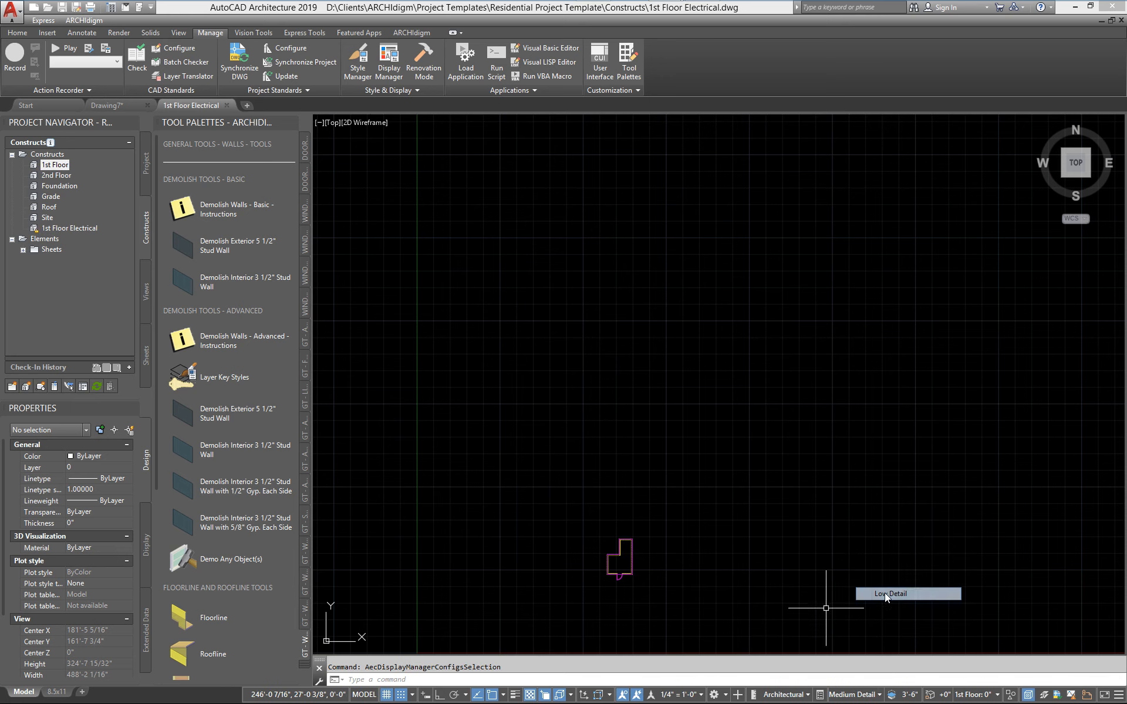
scroll(652, 537, "up", 8)
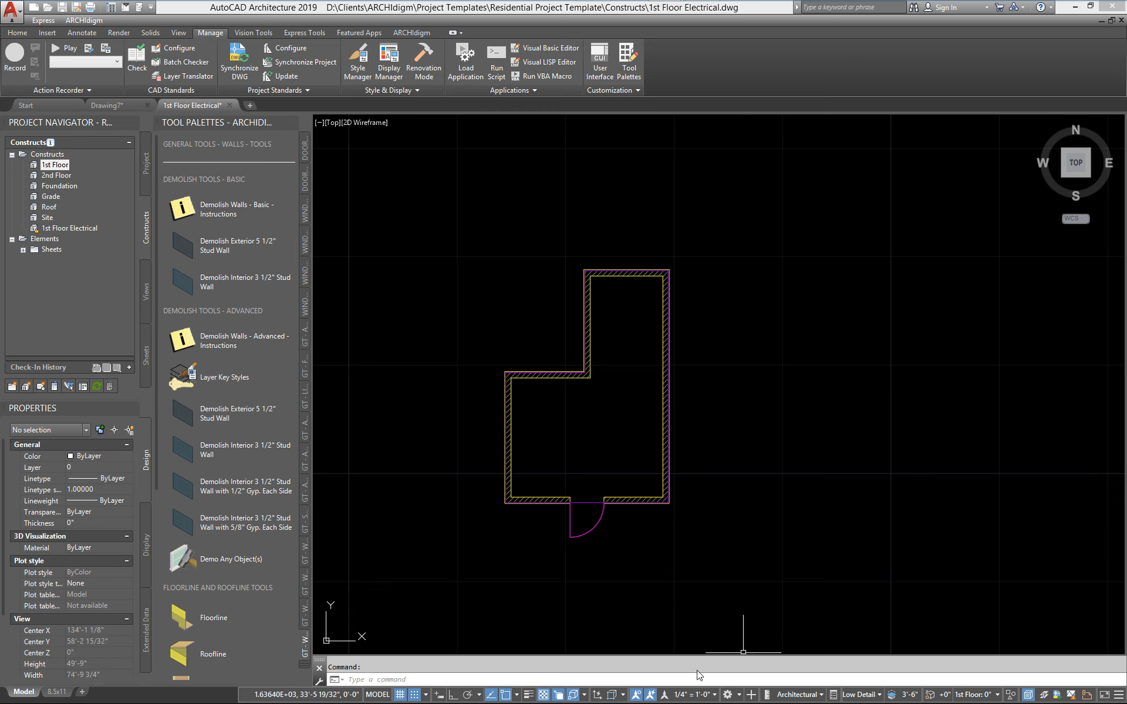
- Set the annotation scale to 1/4" = 1'-0" and turn on replacing Z values with the current elevation
left_click(688, 695)
left_click(687, 526)
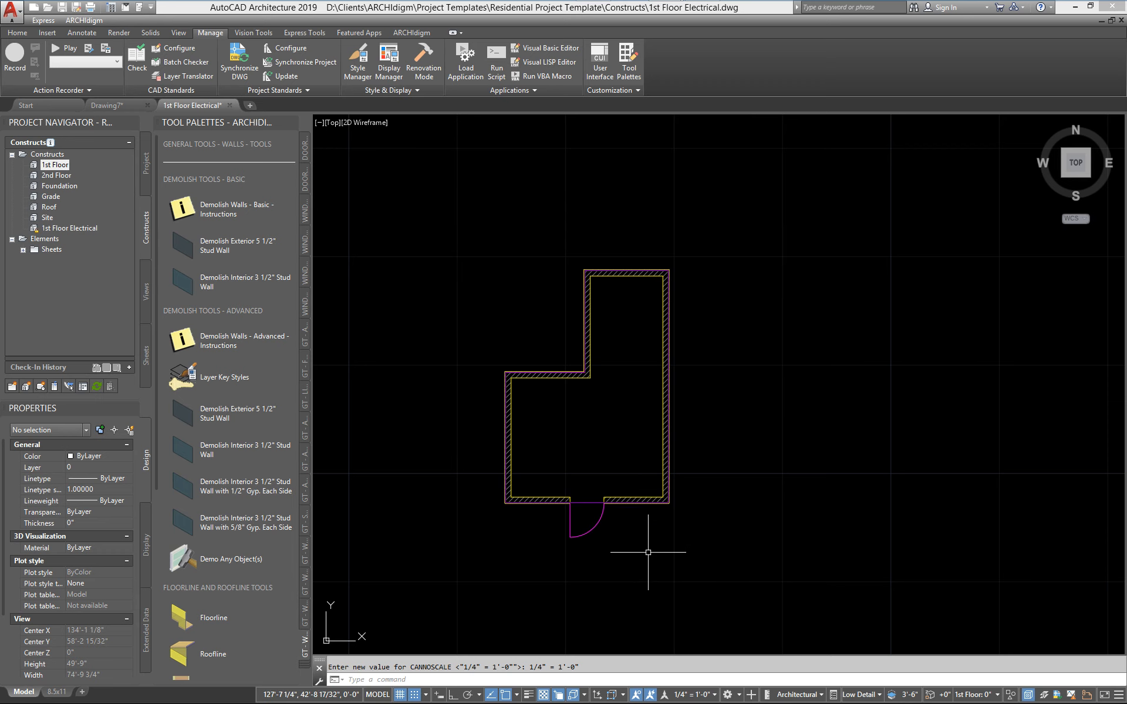
scroll(648, 552, "up", 3)
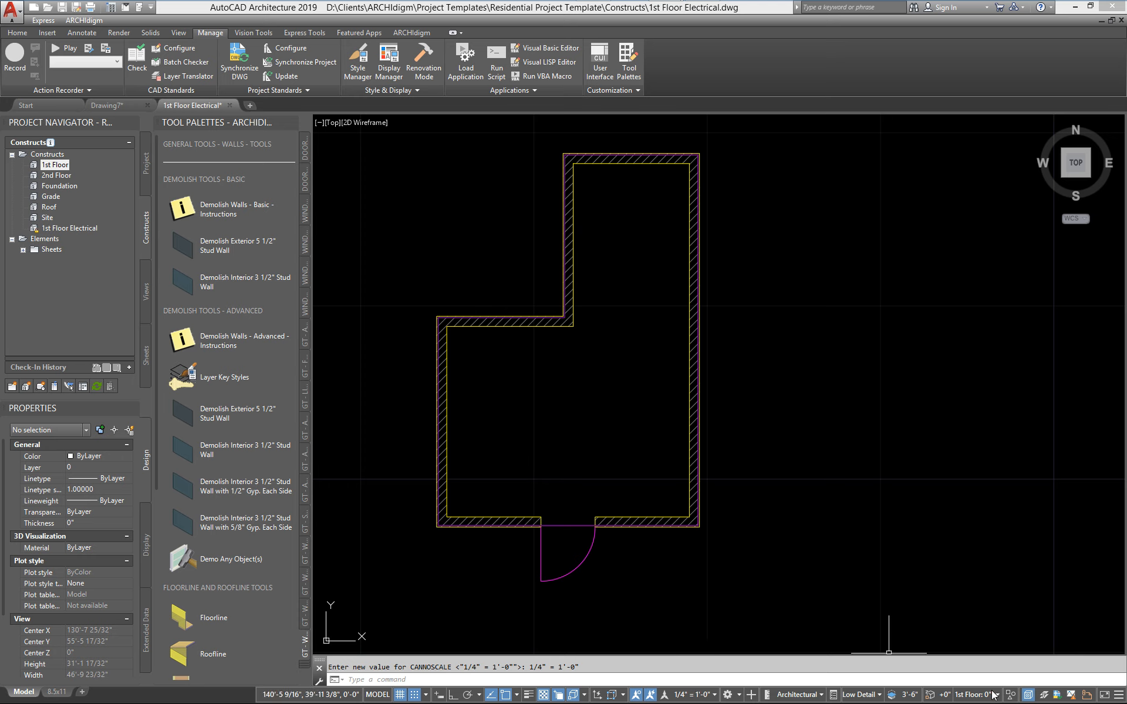
left_click(930, 695)
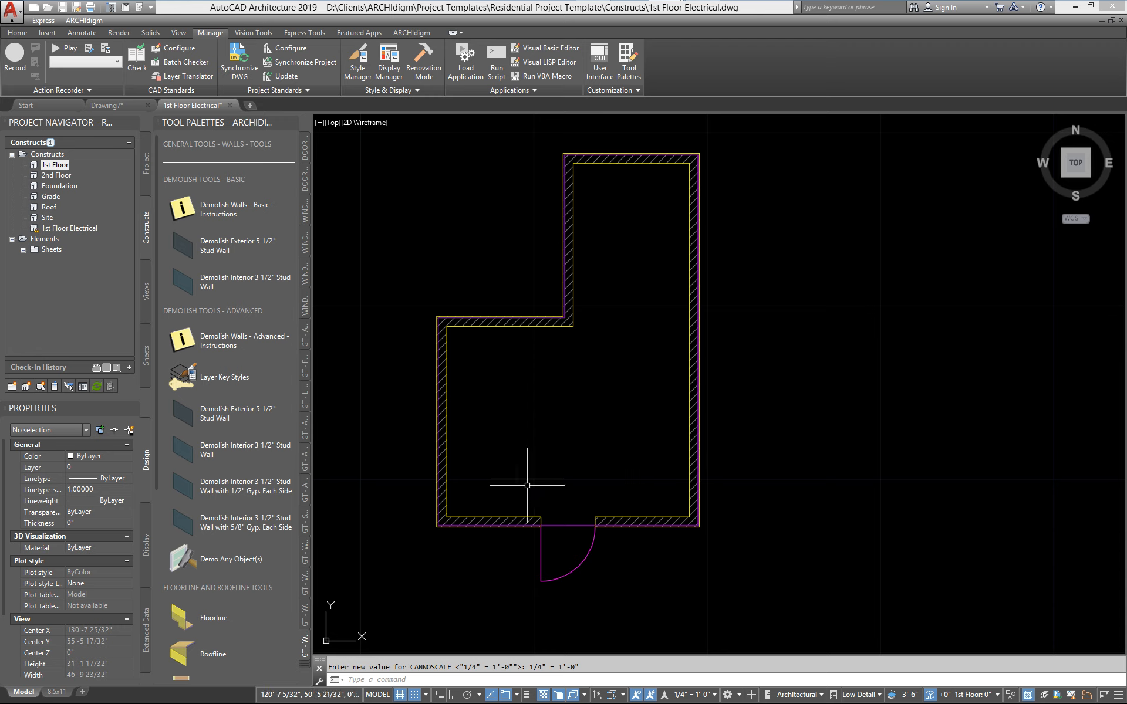
- Display the ELECTRICAL - STANDARD - 2D tool palette
left_click(305, 664)
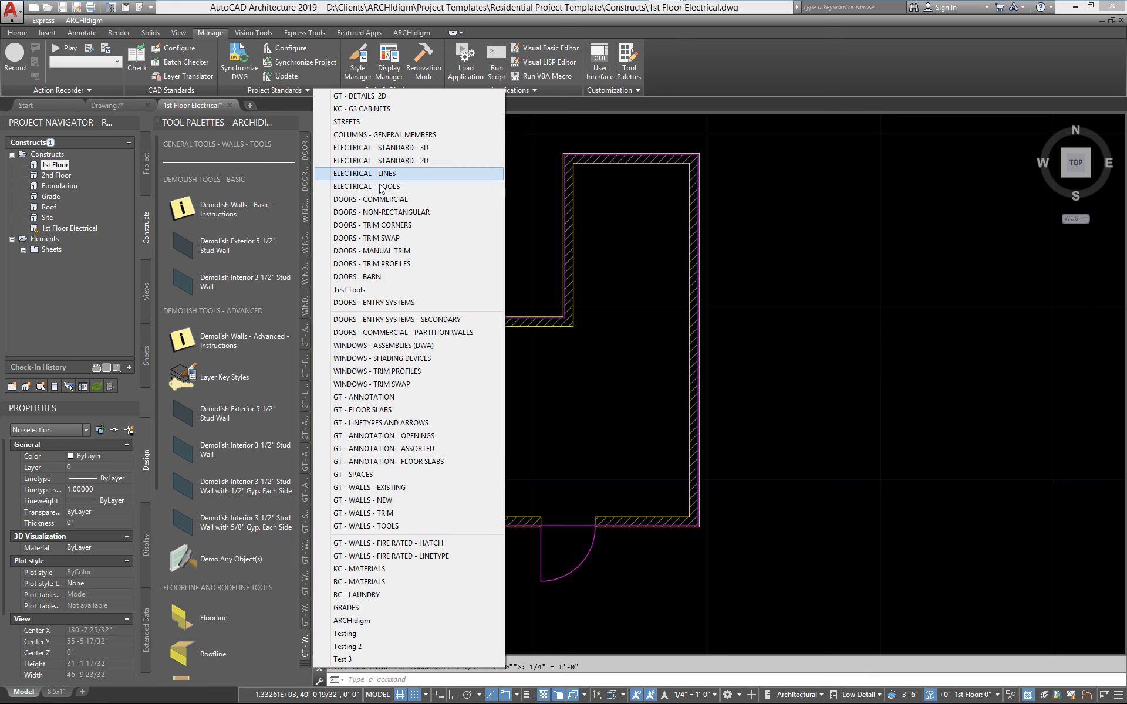
left_click(411, 160)
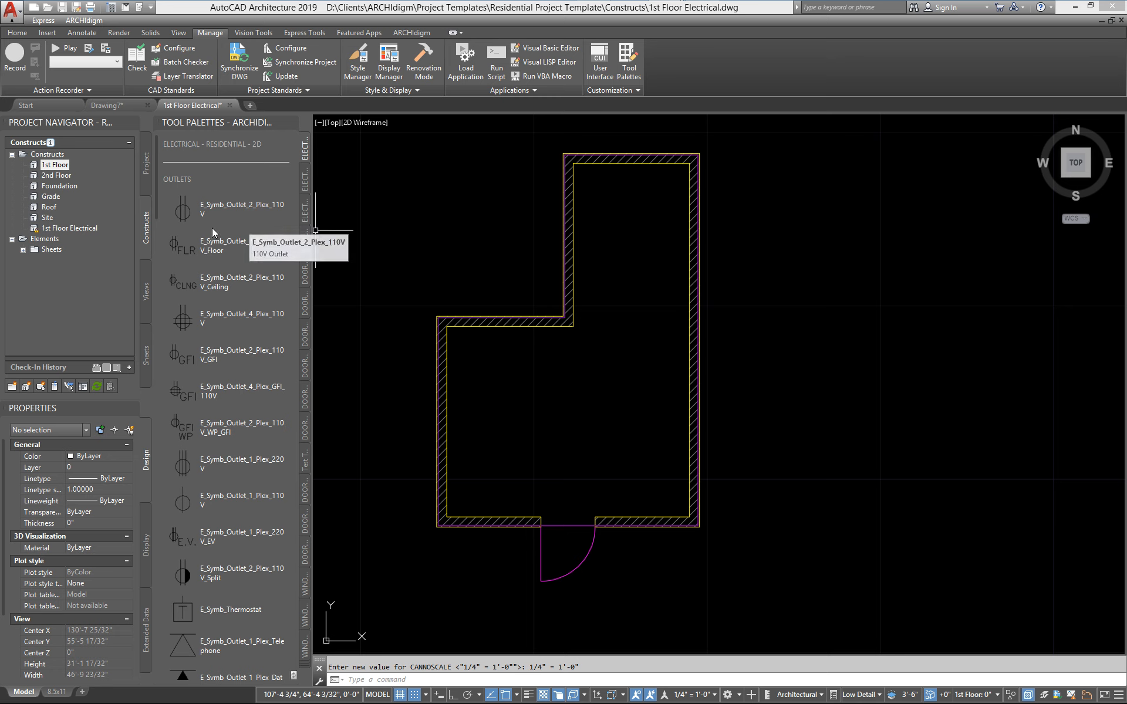
- Open the Electrical 25.1 Kit catalog in the Content Browser and view its ELECTRICAL - STANDARD - 2D and 3D palettes
left_click(110, 7)
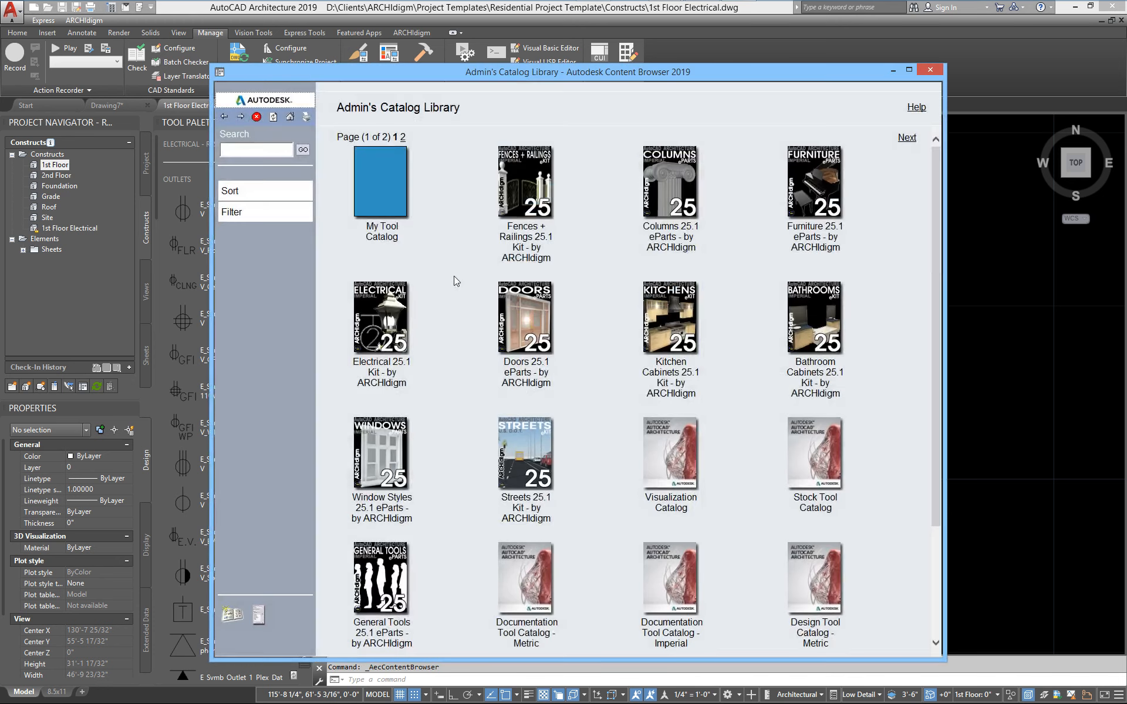
left_click(378, 323)
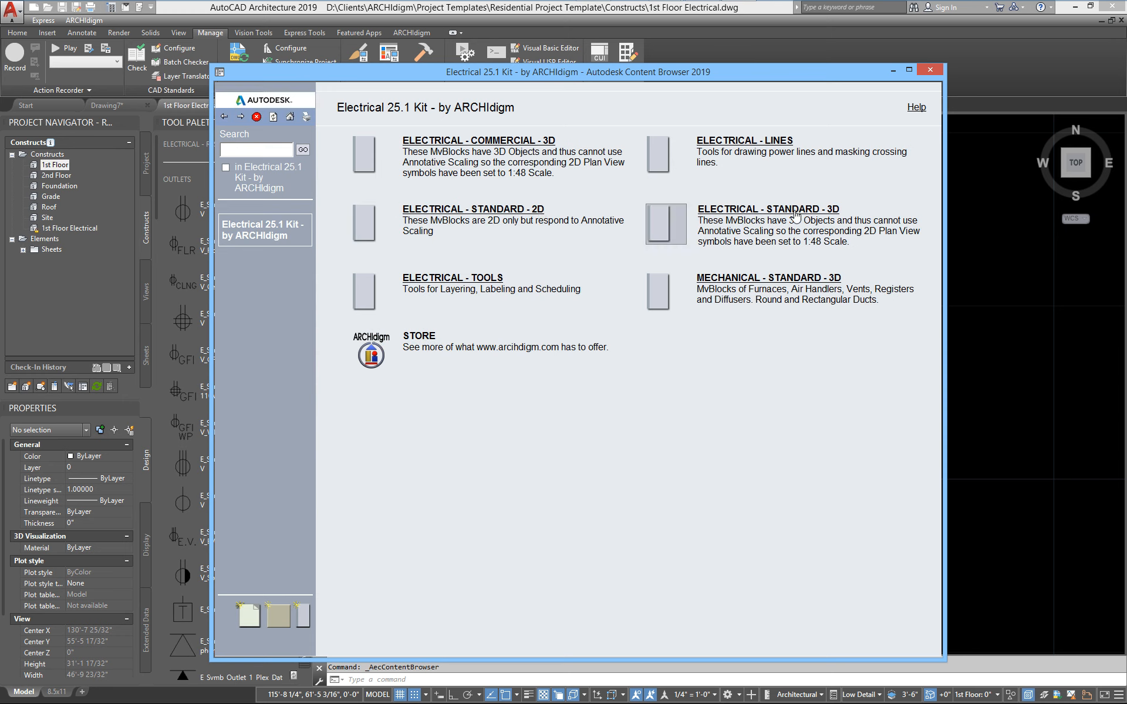
left_click(499, 210)
left_click(225, 116)
right_click(681, 217)
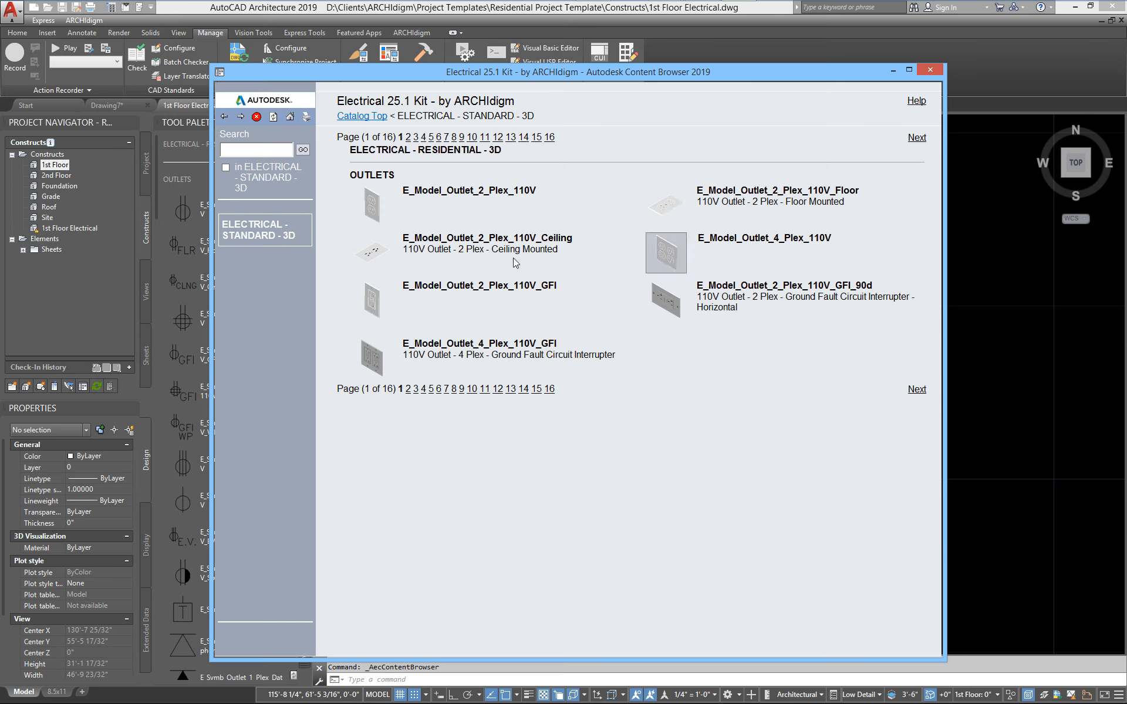
- Browse the ELECTRICAL - STANDARD - 3D palette, examining the outlet, switch, chandelier and wall light models
left_click(388, 200)
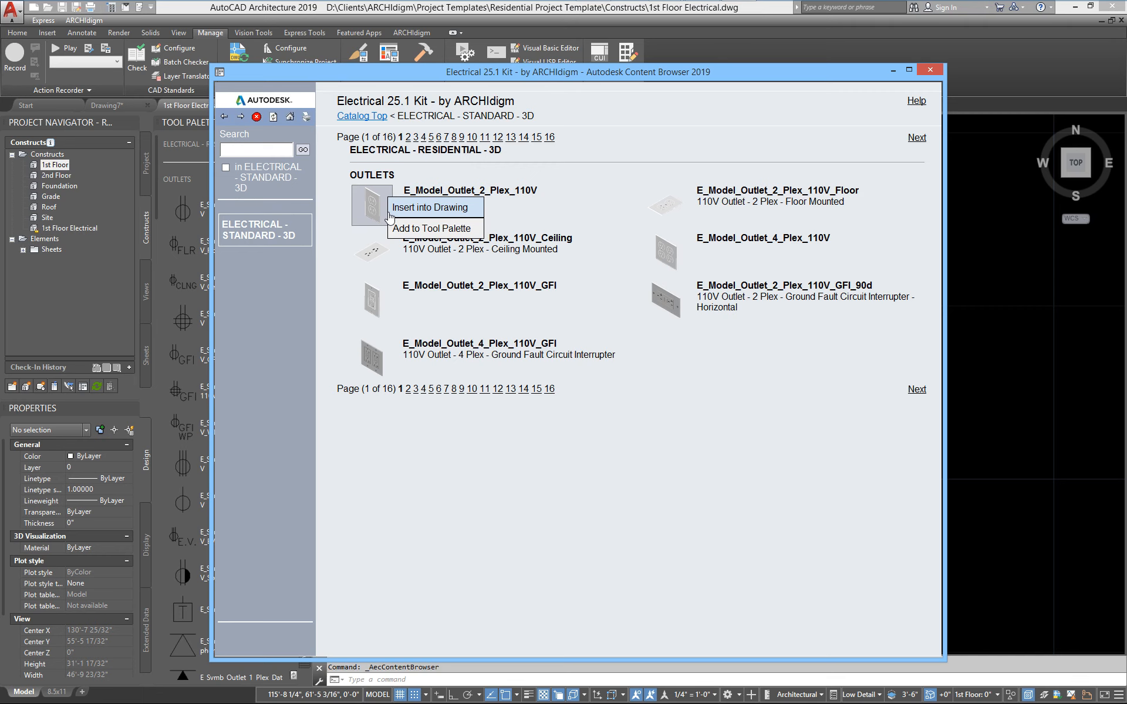
left_click(918, 390)
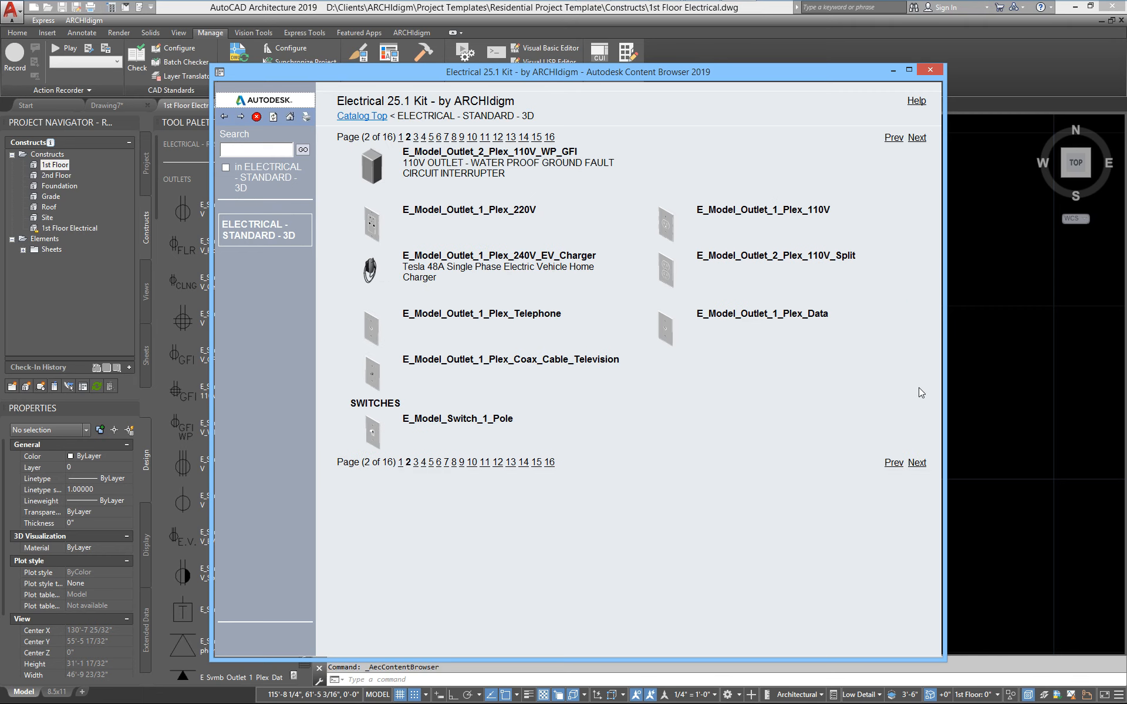
left_click(917, 462)
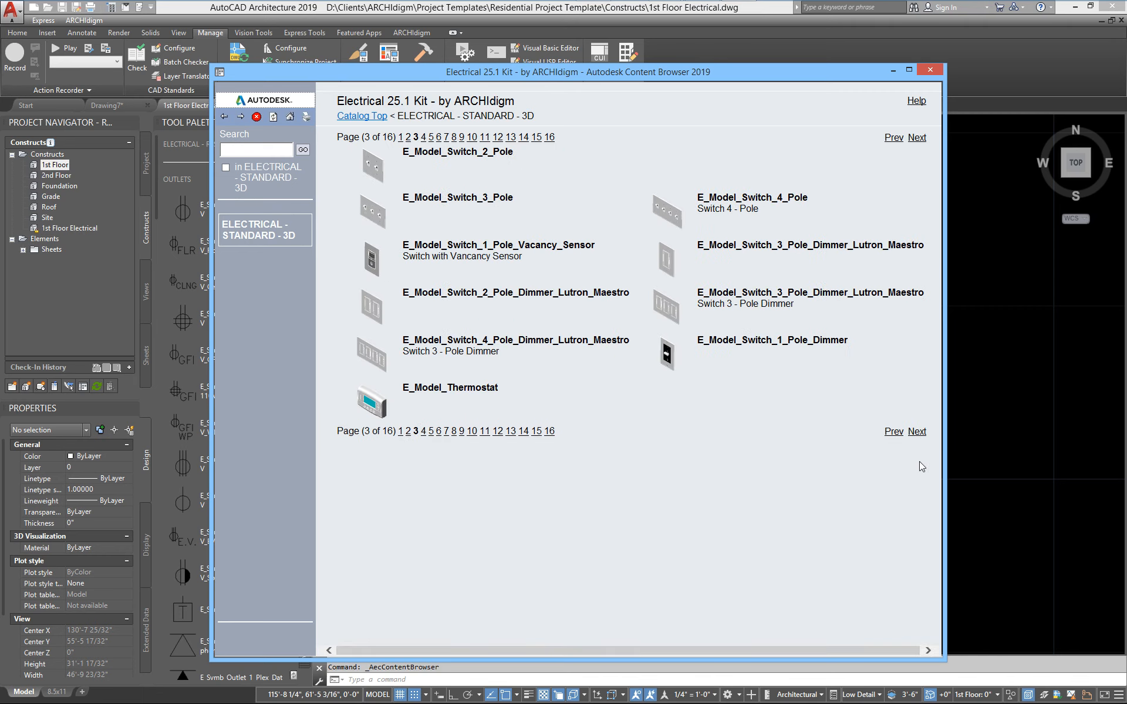
left_click(917, 432)
left_click(461, 411)
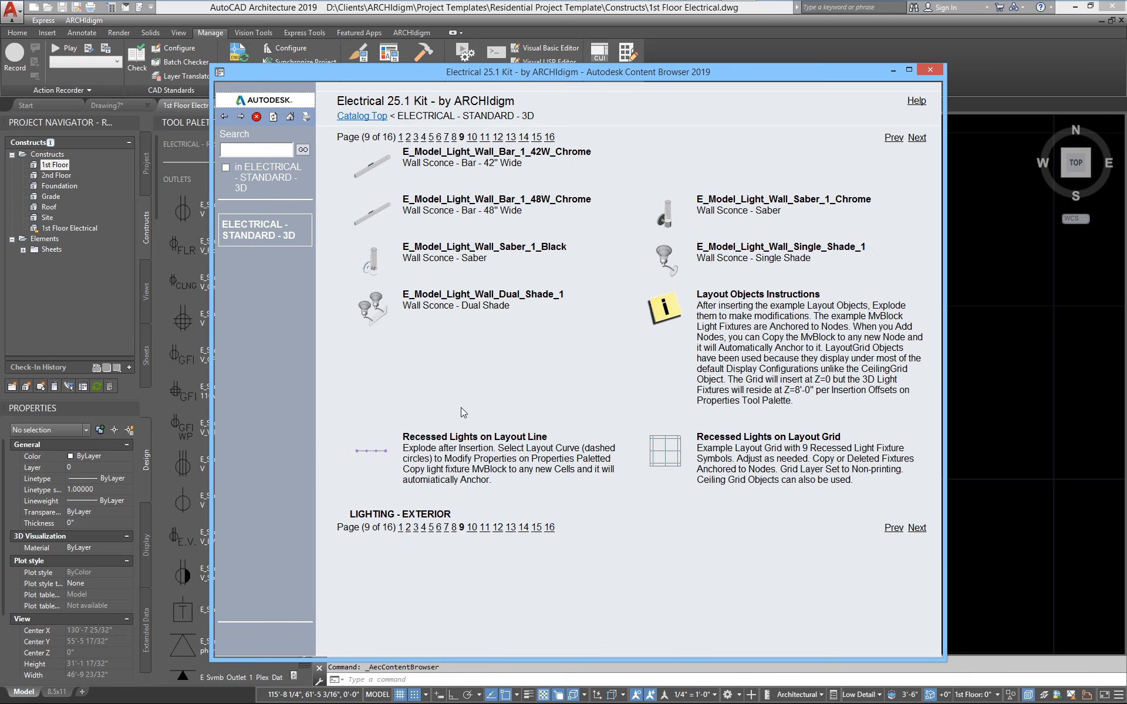
left_click(453, 528)
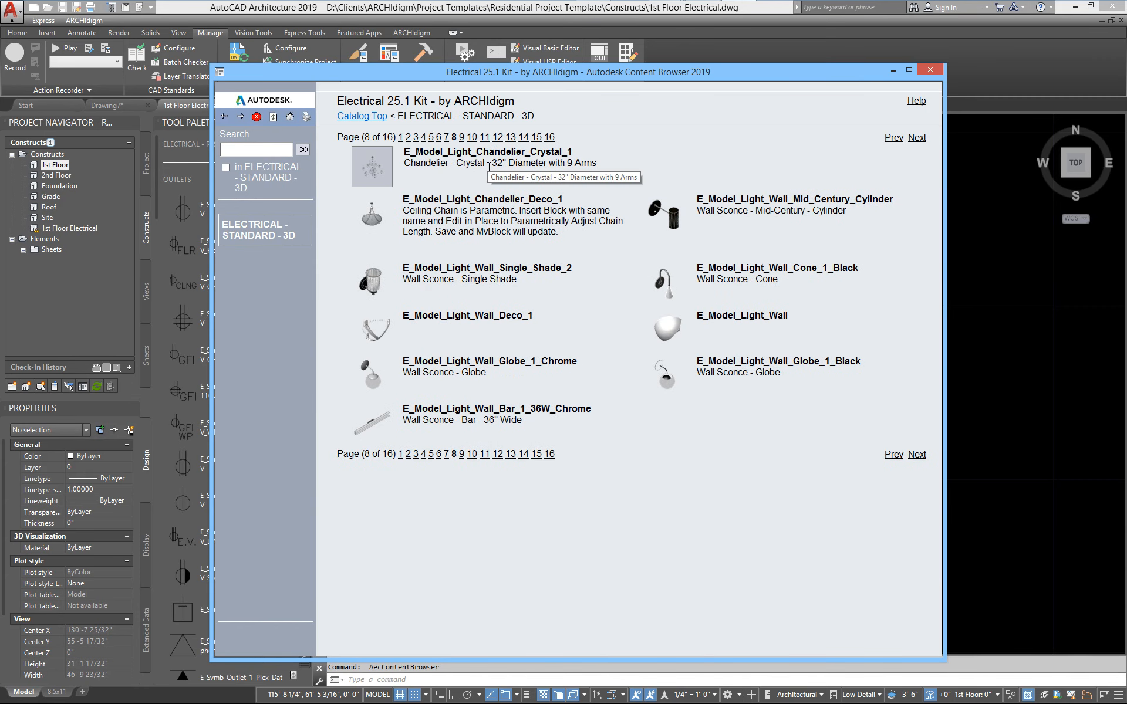
- View the insertion options for the crystal chandelier, return to the catalog library's home page and minimize the Content Browser
right_click(388, 157)
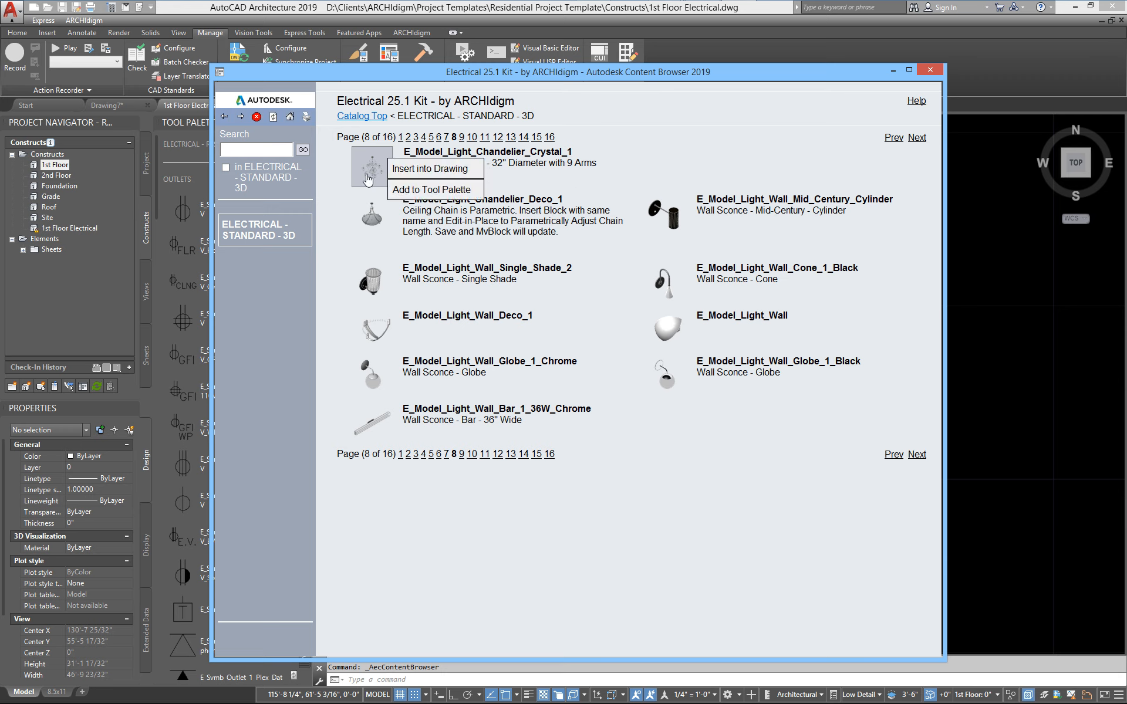
left_click(411, 223)
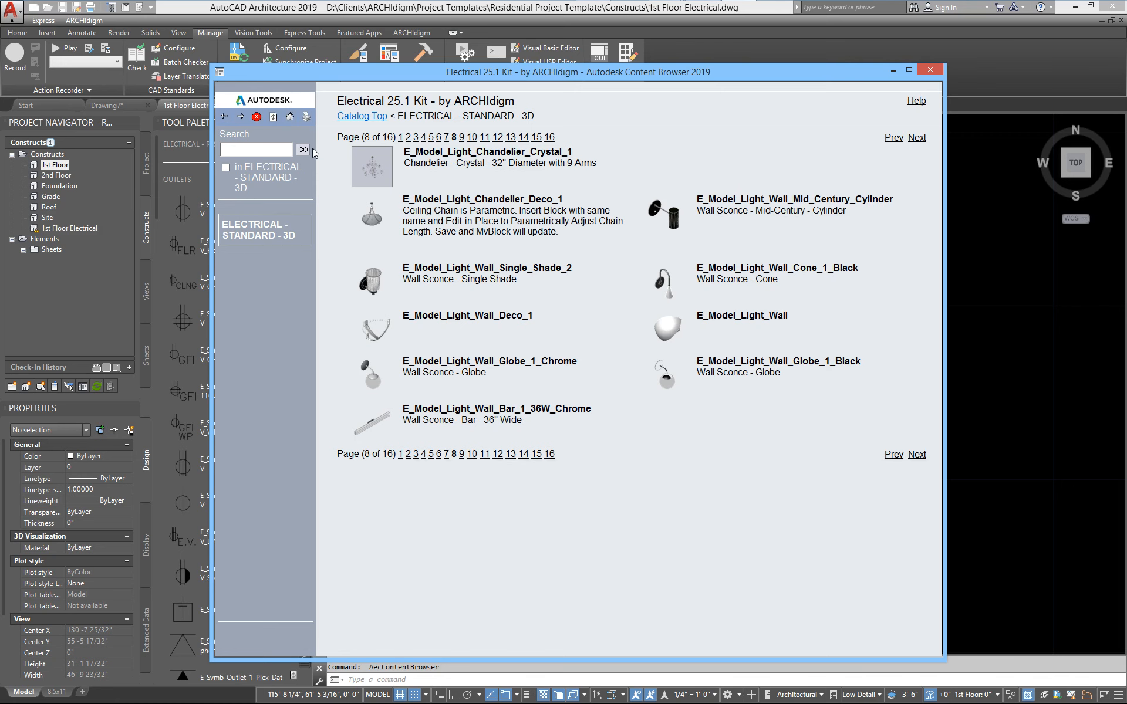
left_click(290, 116)
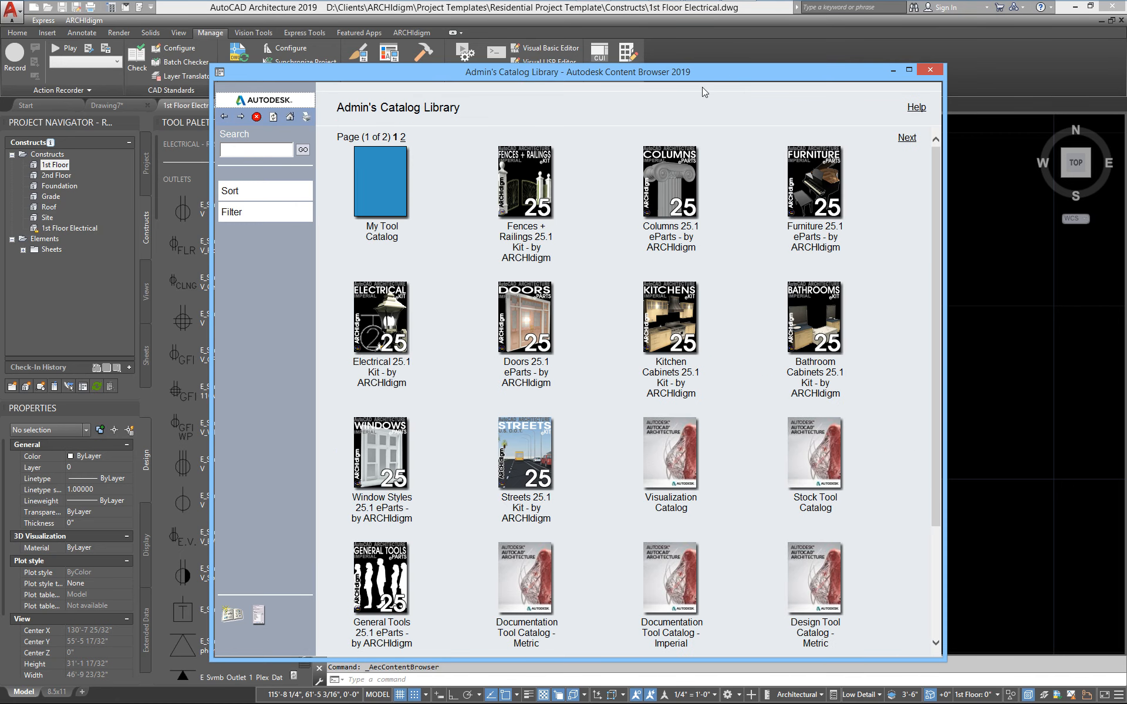
left_click(893, 69)
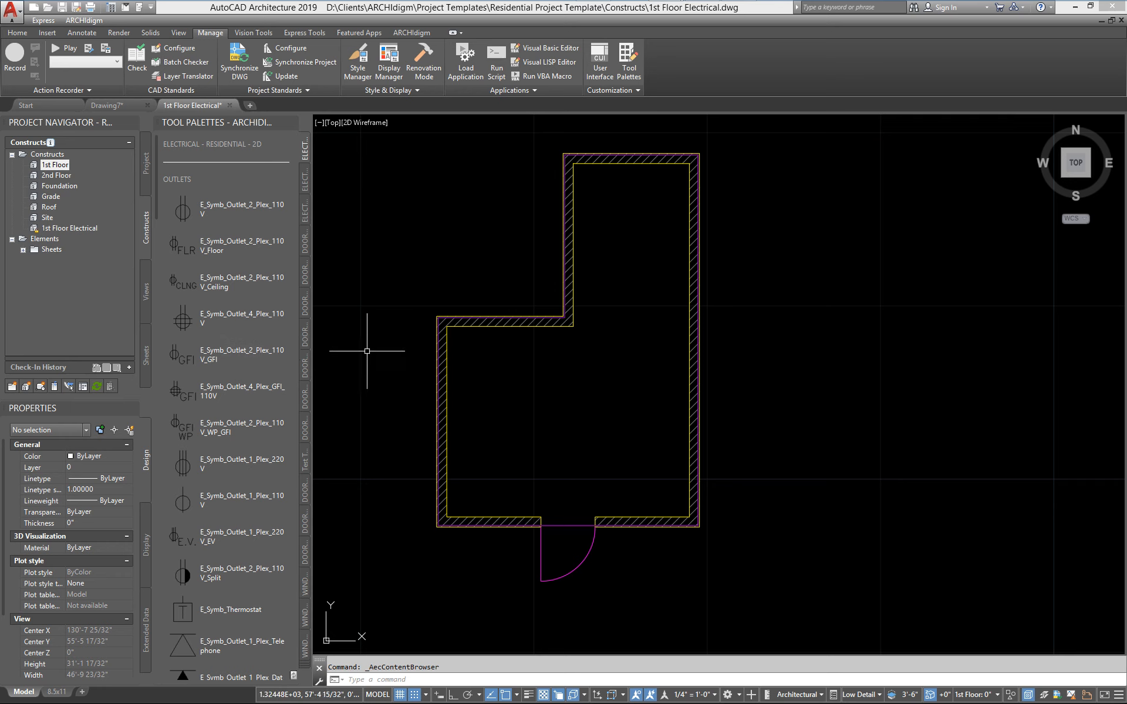
- Place an E_Symb_Outlet_2_Plex_110V symbol on the lower face of the short horizontal wall, rotating it orthogonally to point into the room
left_click(184, 209)
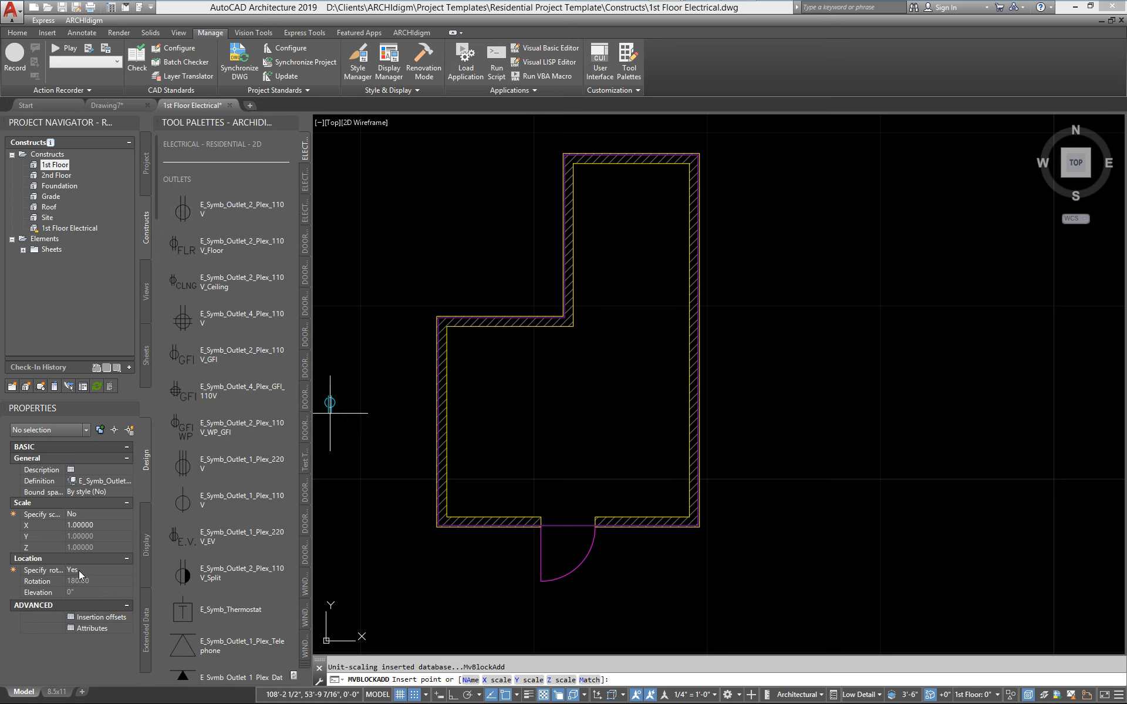
scroll(507, 330, "up", 5)
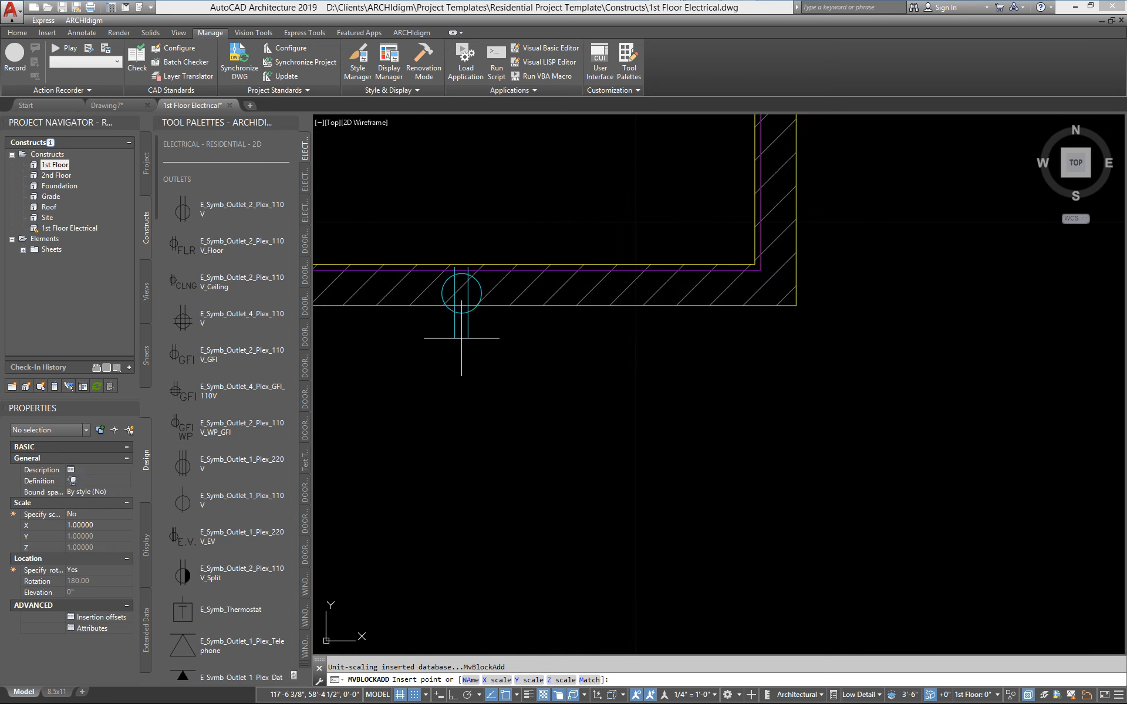
left_click(531, 308)
scroll(505, 422, "down", 4)
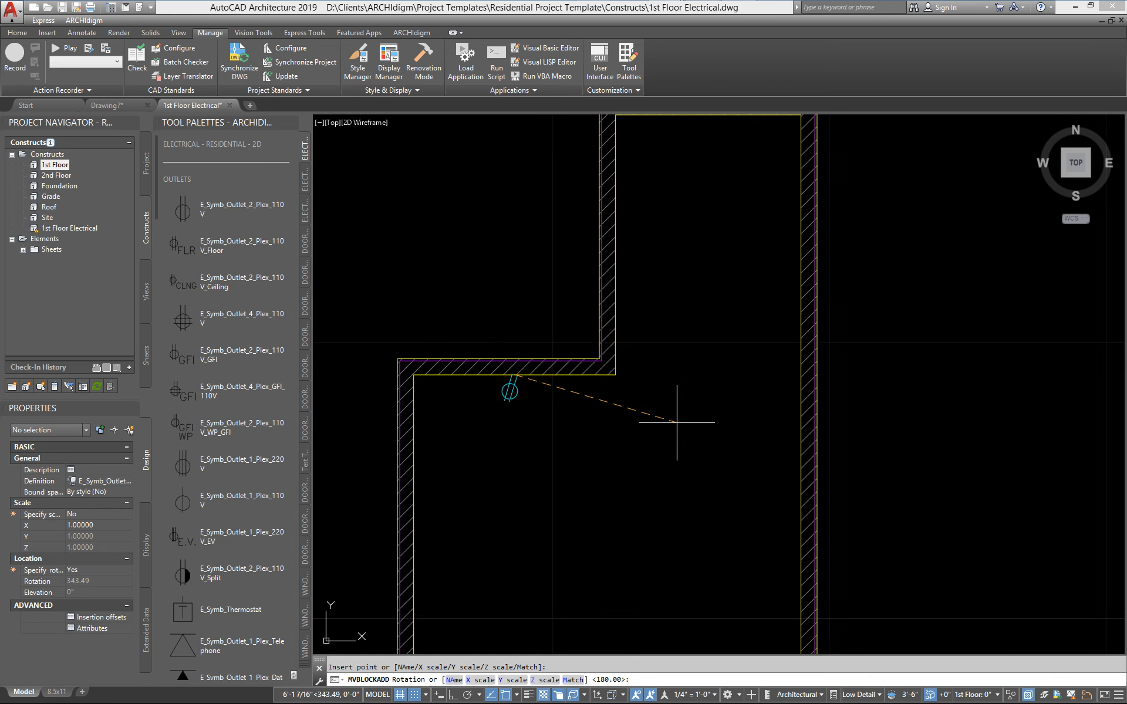
key("F8")
left_click(696, 403)
middle_click_drag(555, 482, 574, 361)
key("Escape")
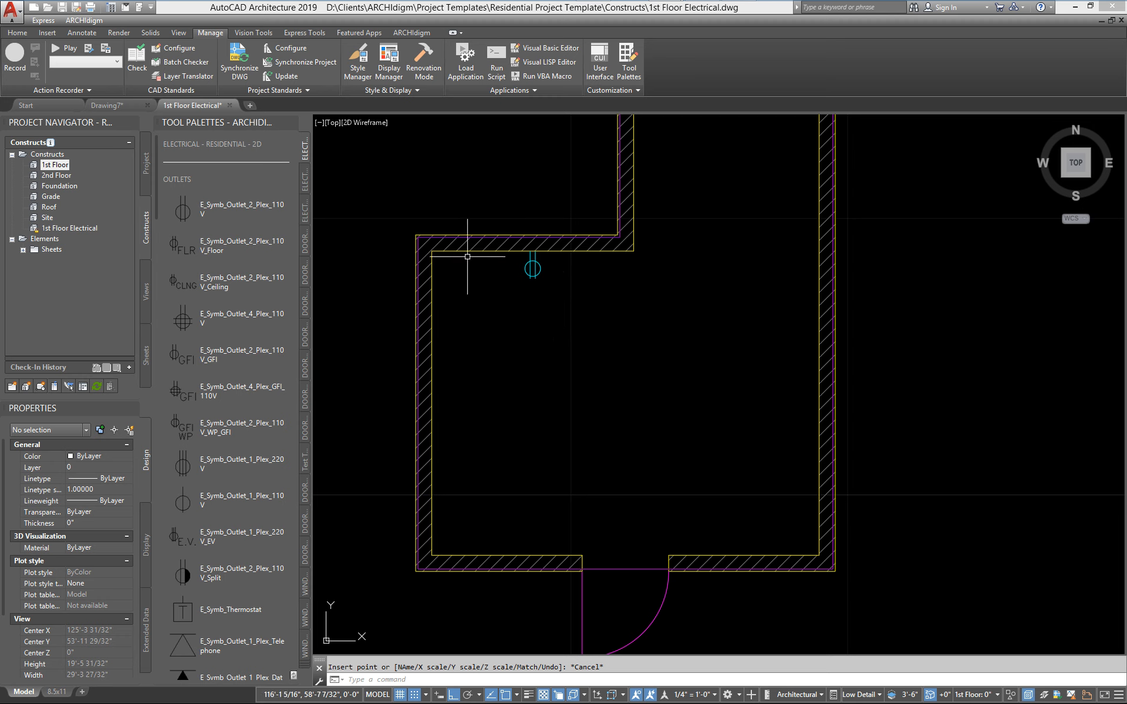
- Inspect the layer assigned to the placed outlet symbol in its properties
left_click(532, 256)
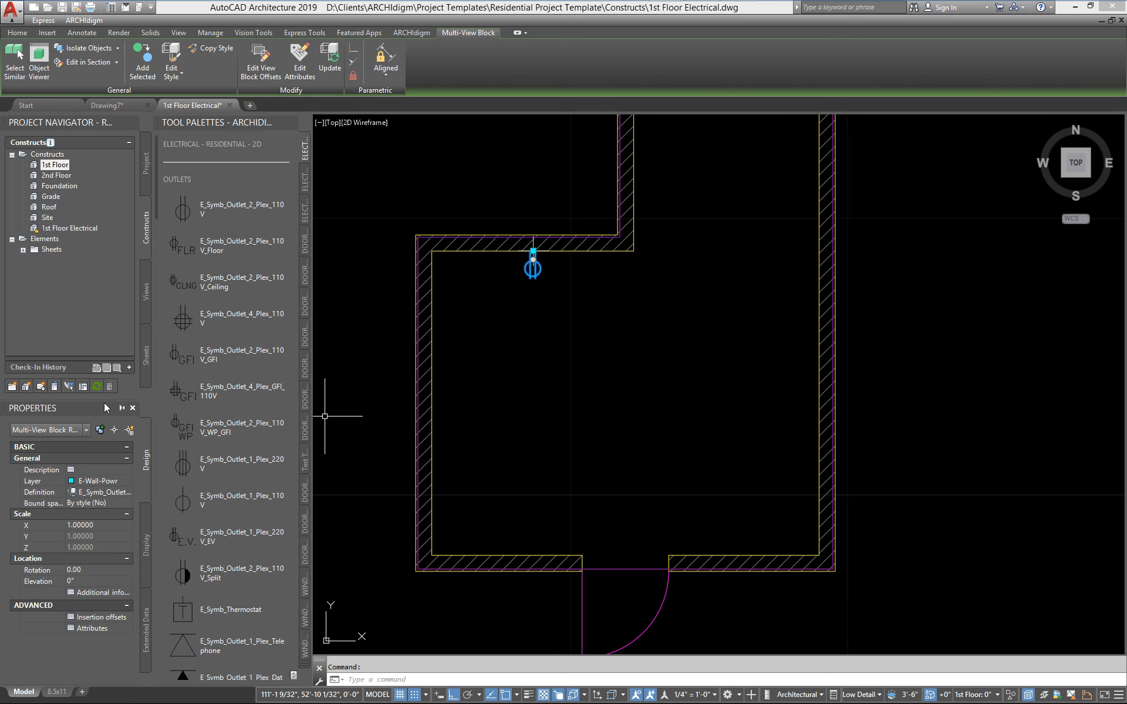
left_click_drag(104, 403, 106, 310)
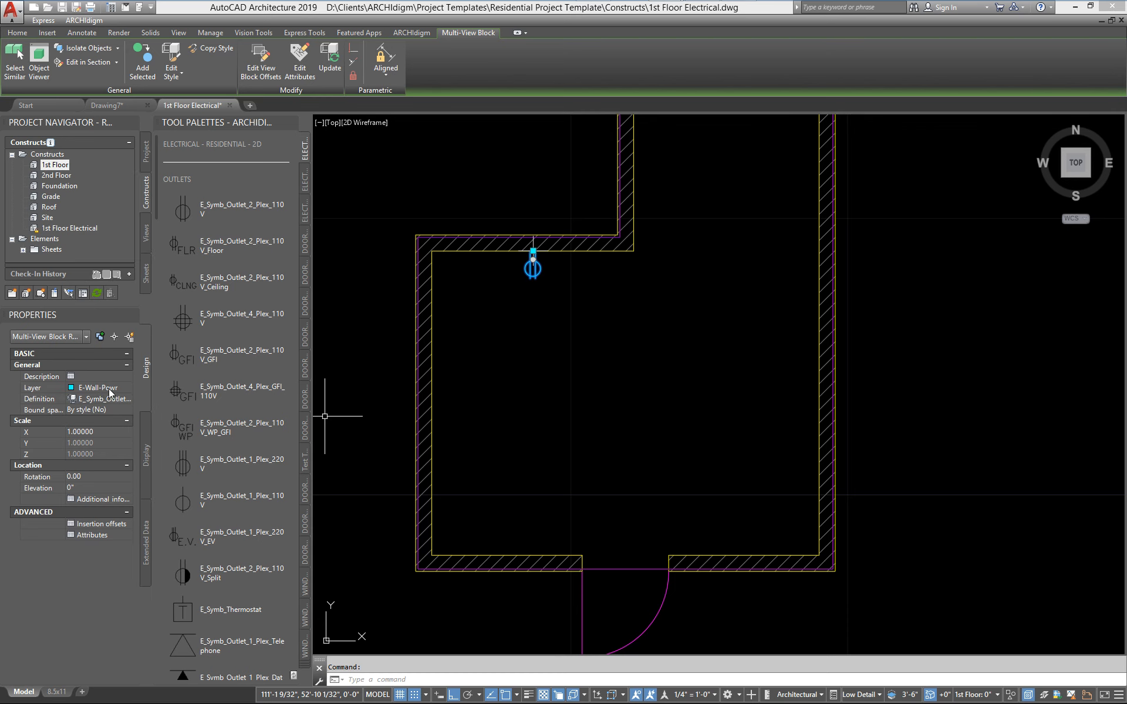
key("Escape")
- Set the E-Wall-Powr layer's color to yellow and regenerate the whole drawing
type("la")
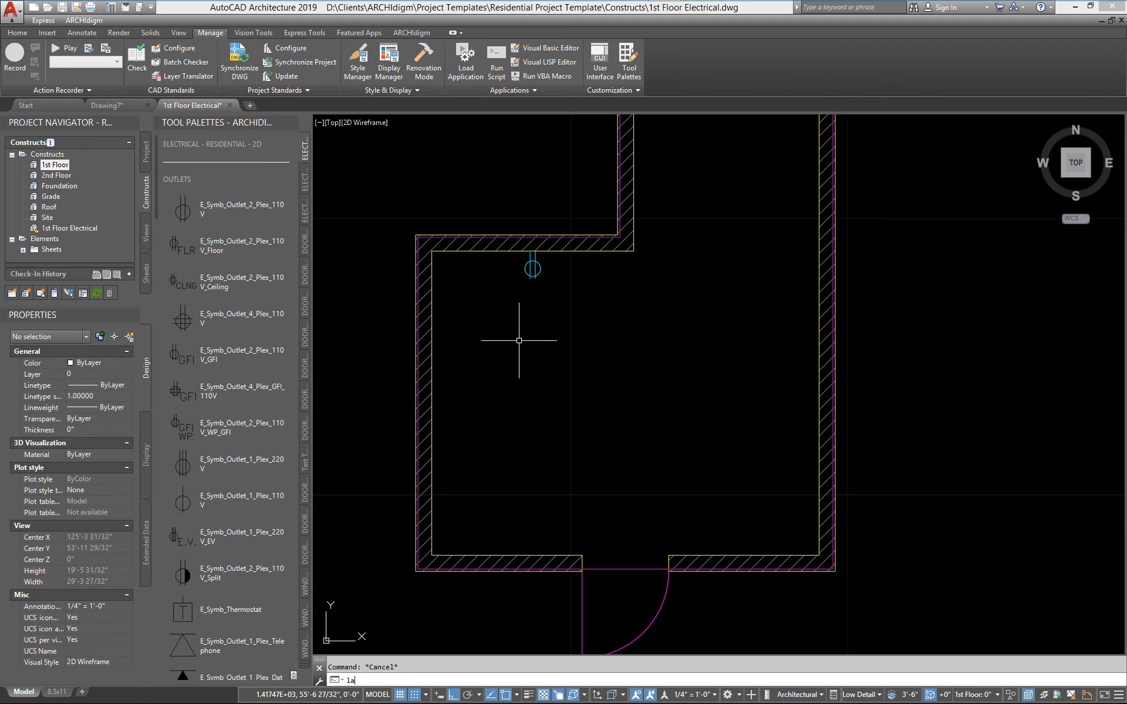
key("Return")
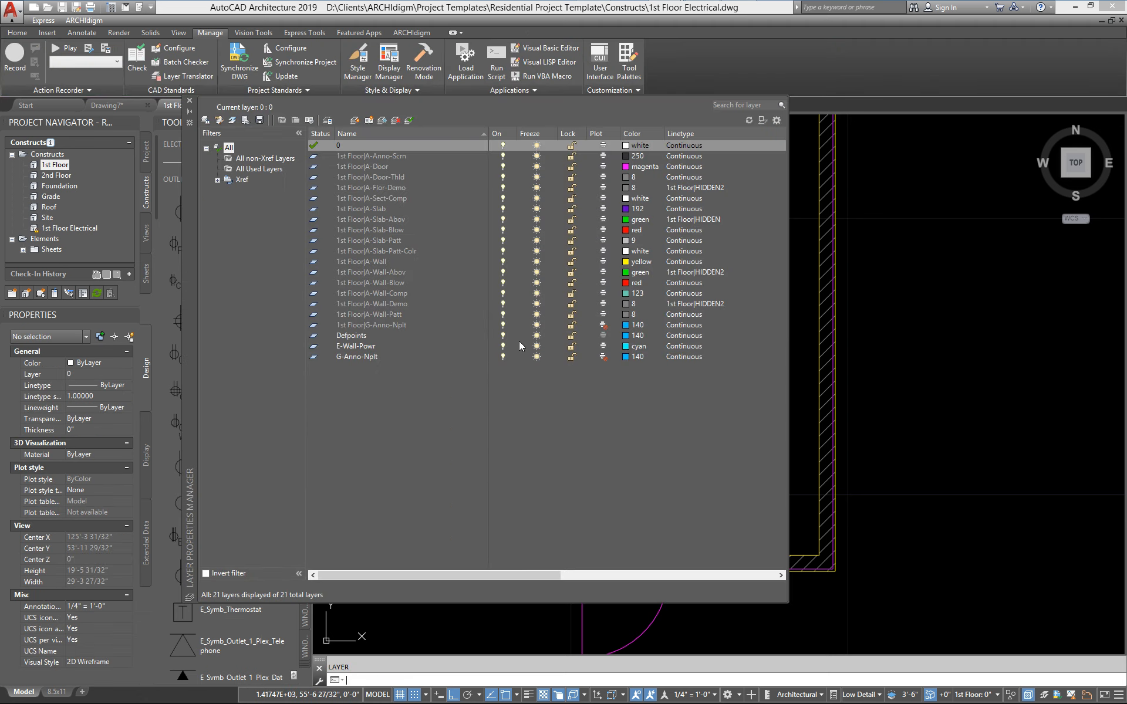
left_click(348, 346)
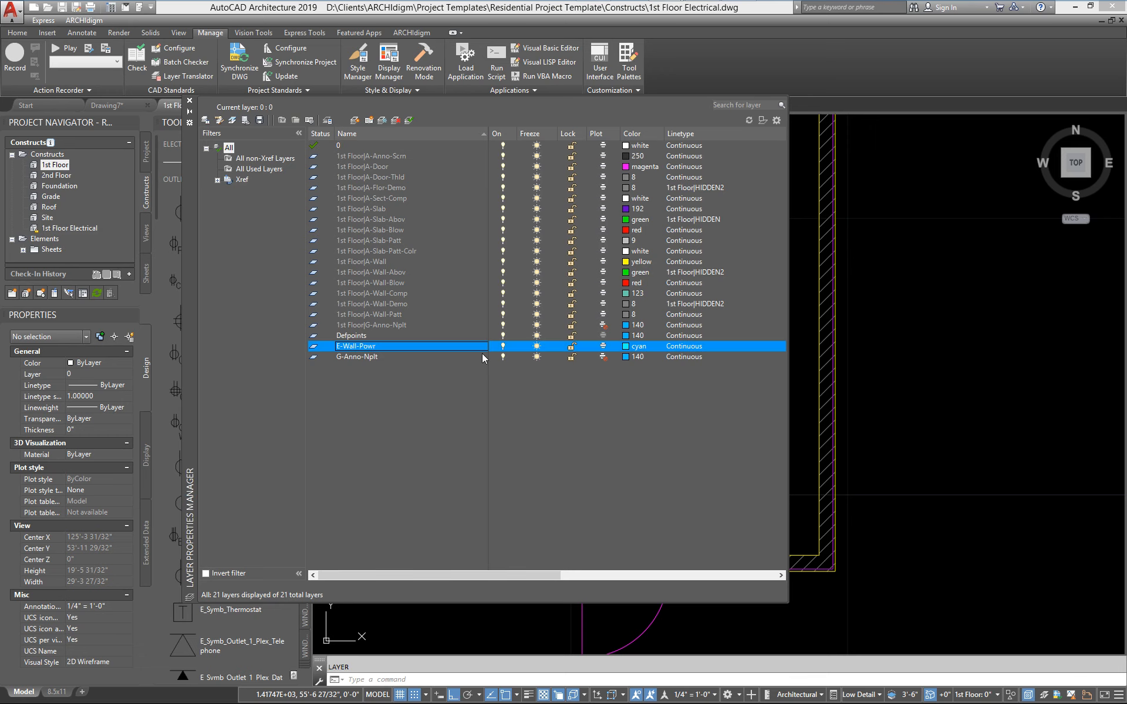
left_click(627, 347)
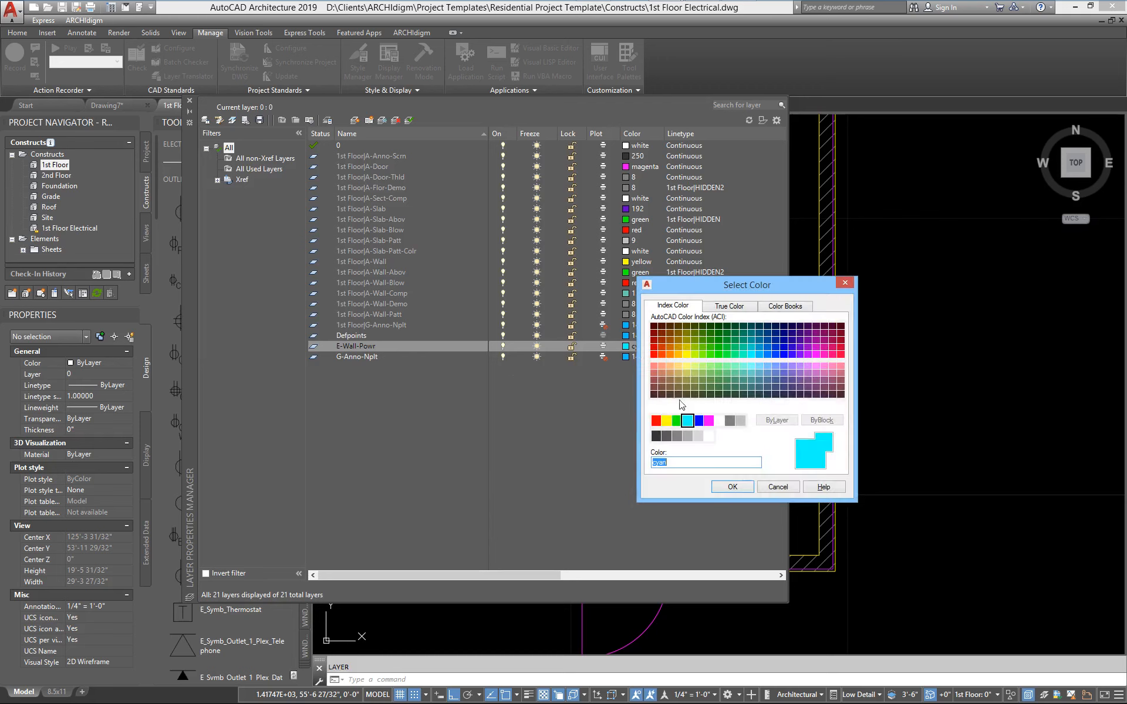
left_click(667, 421)
left_click(734, 485)
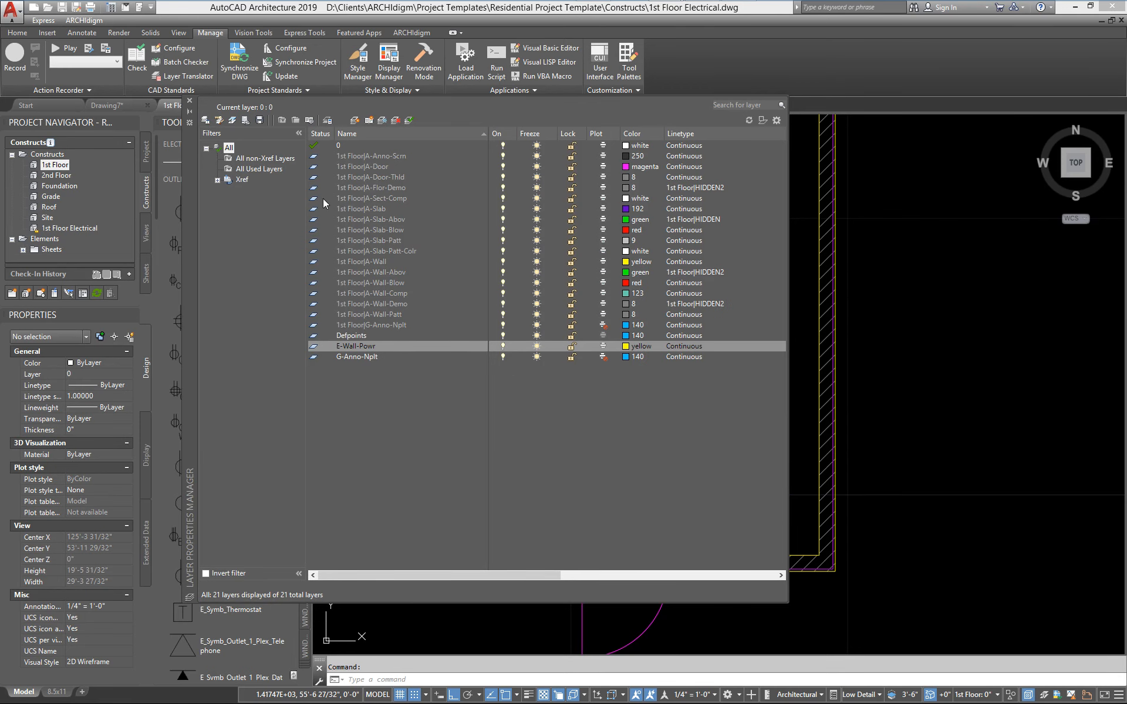
left_click(189, 100)
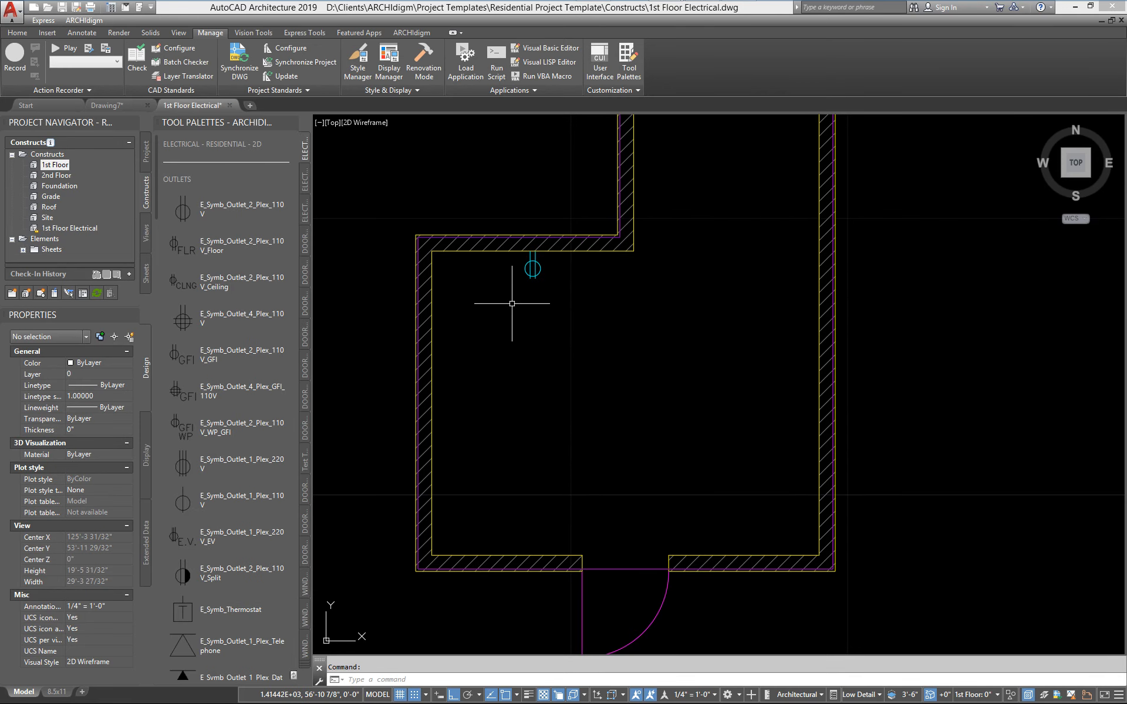
type("rea")
key("Return")
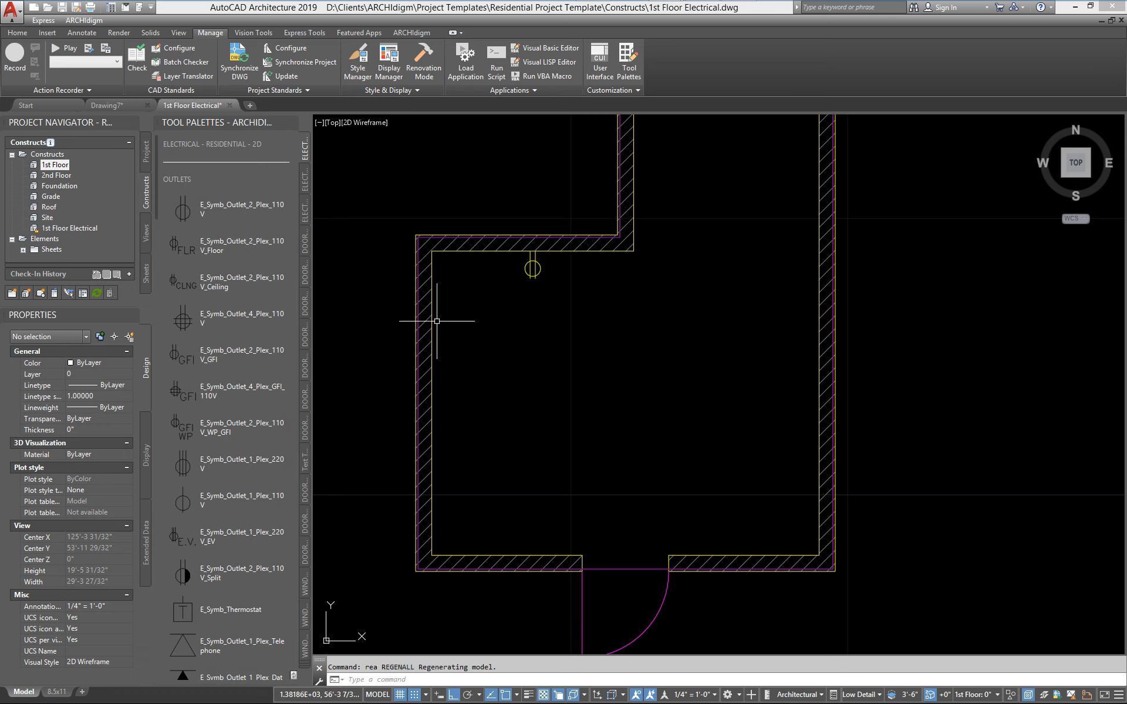
- Place a second E_Symb_Outlet_2_Plex_110V symbol on the inner face of the west wall, rotated to point into the room
left_click(214, 215)
left_click(433, 402)
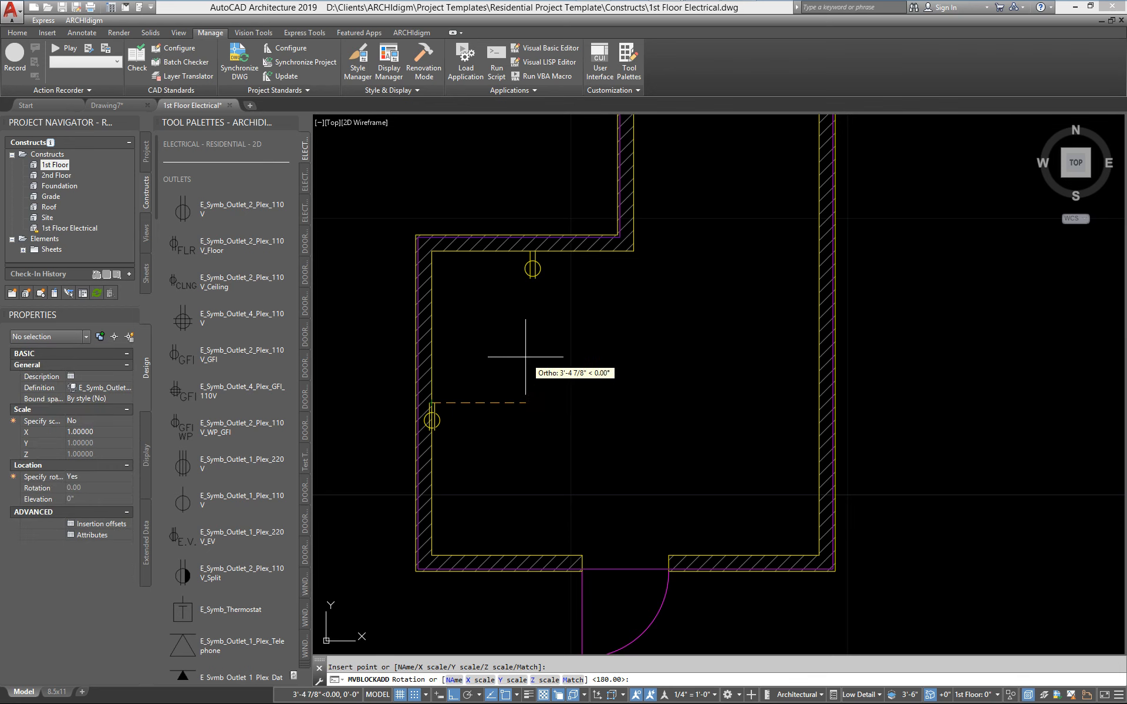
left_click(491, 346)
key("Escape")
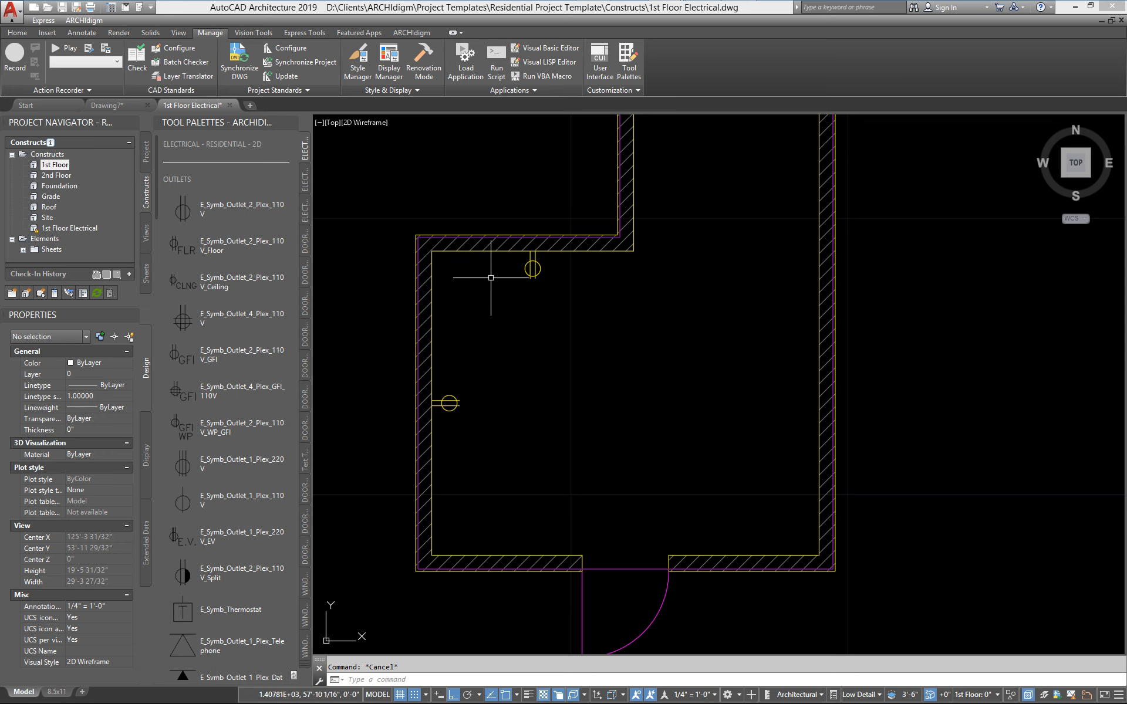
- Examine the layer key of the E_Symb_Outlet_2_Plex_110V tool and find the POWER entry in the layer key list
right_click(182, 207)
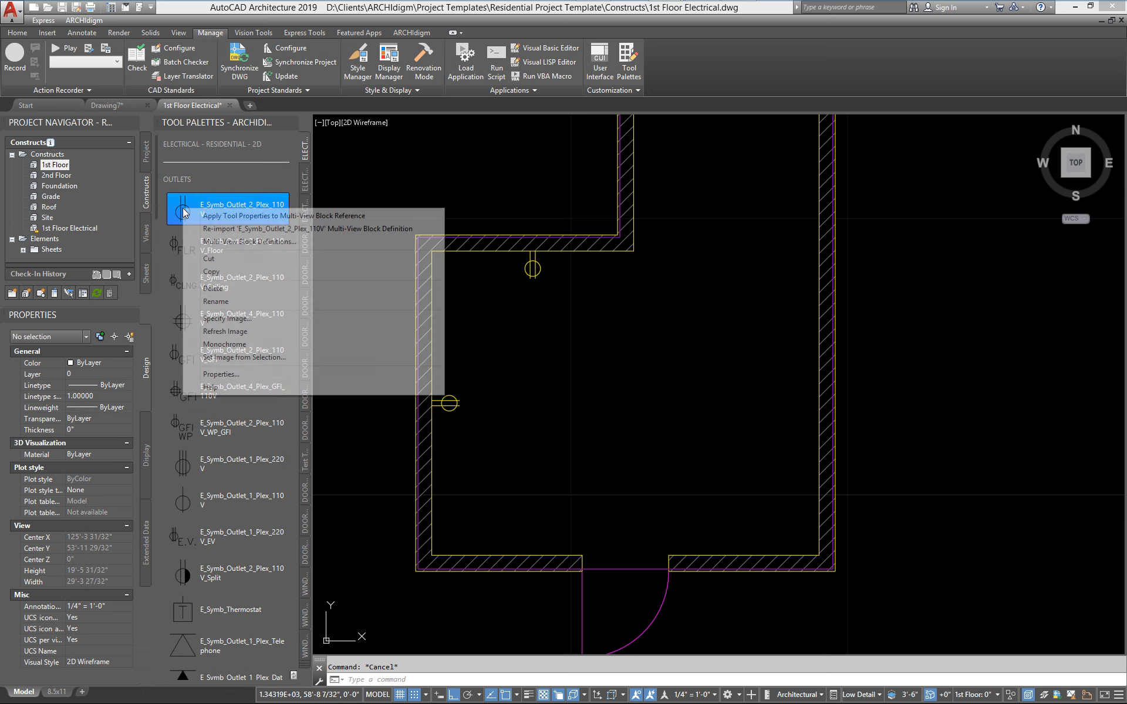
left_click(232, 375)
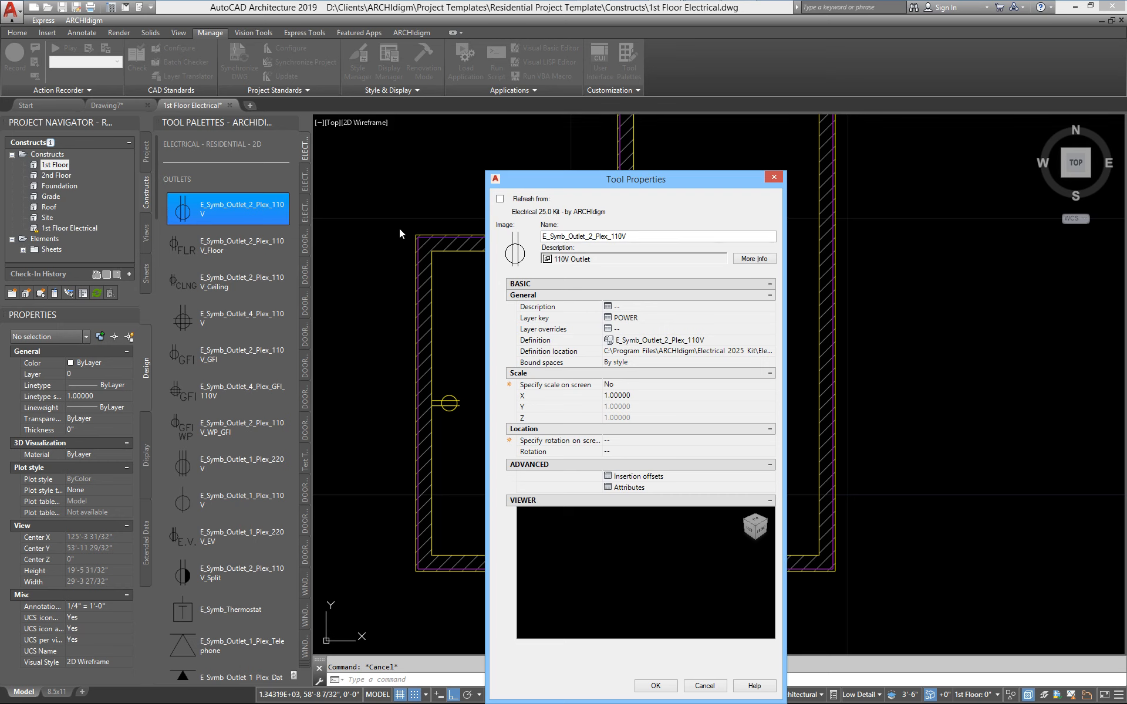
left_click(609, 318)
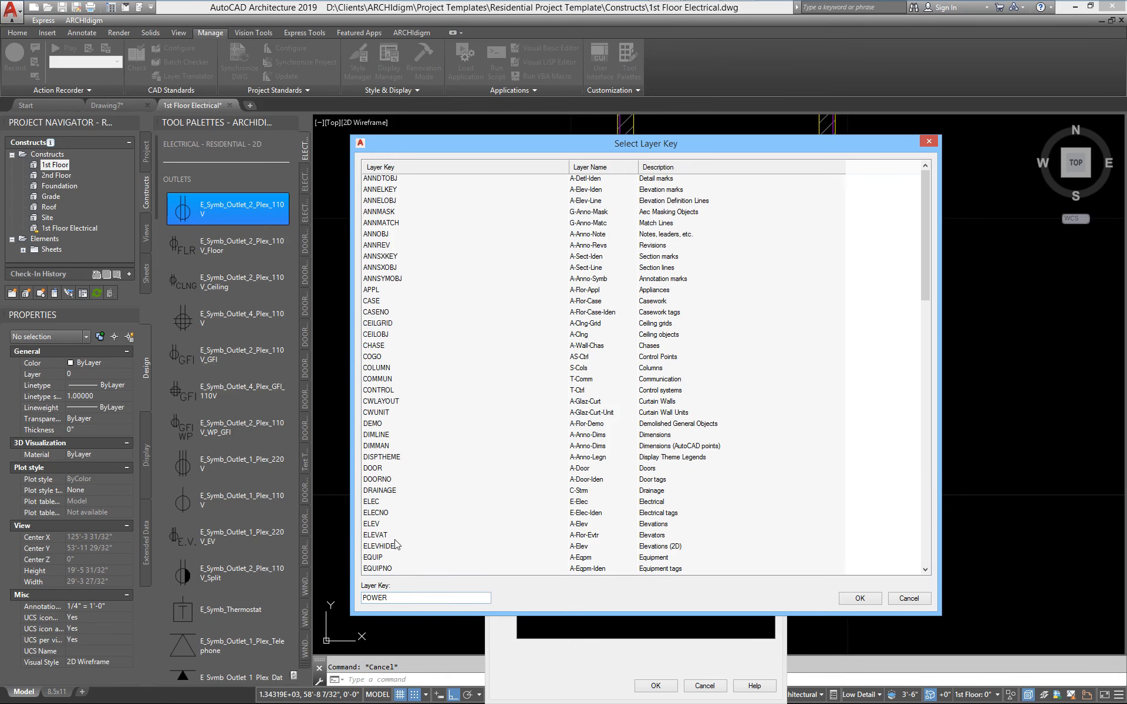
scroll(396, 461, "down", 7)
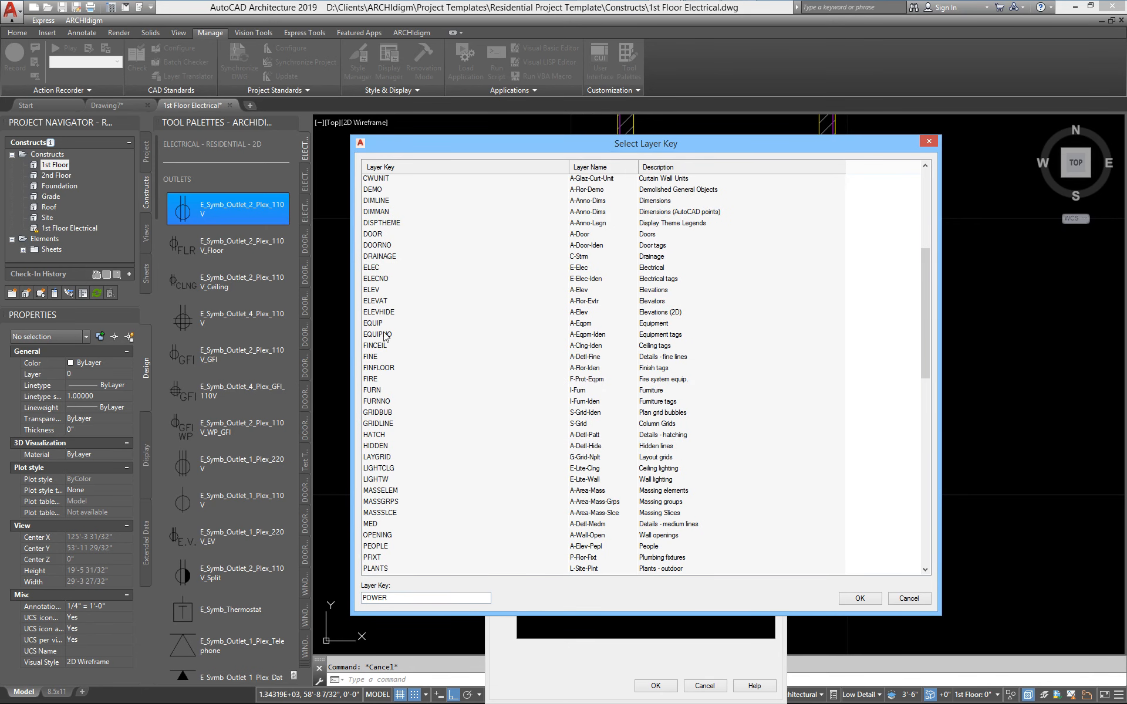
scroll(425, 569, "down", 1)
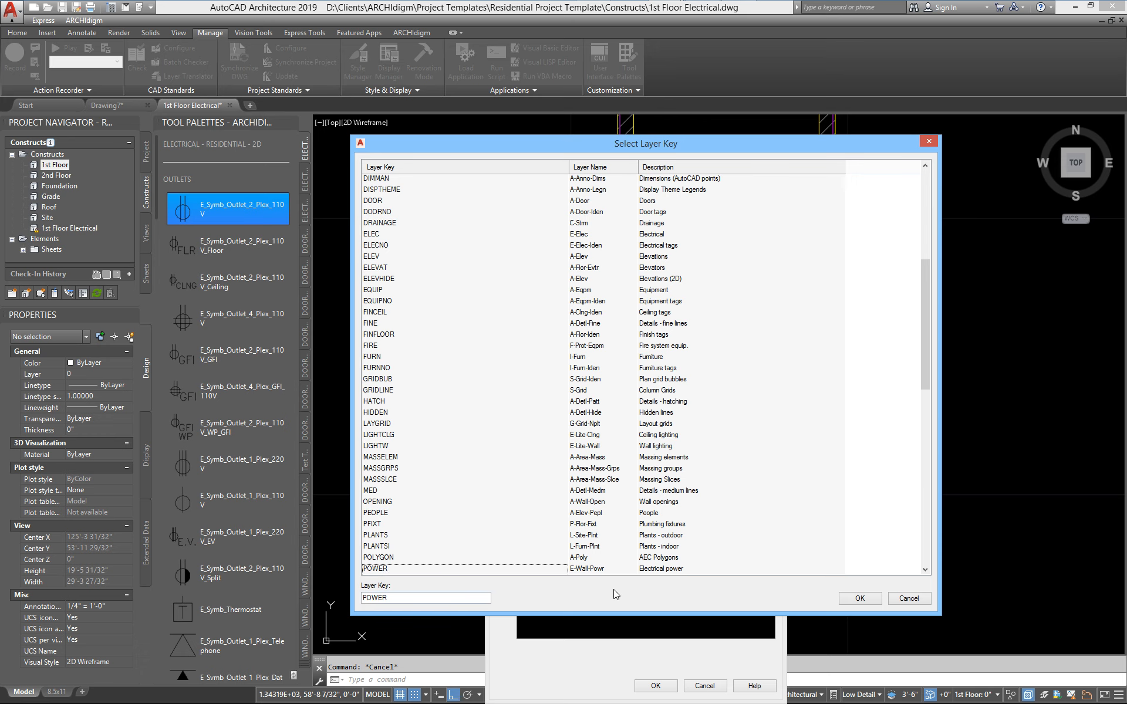
left_click(909, 599)
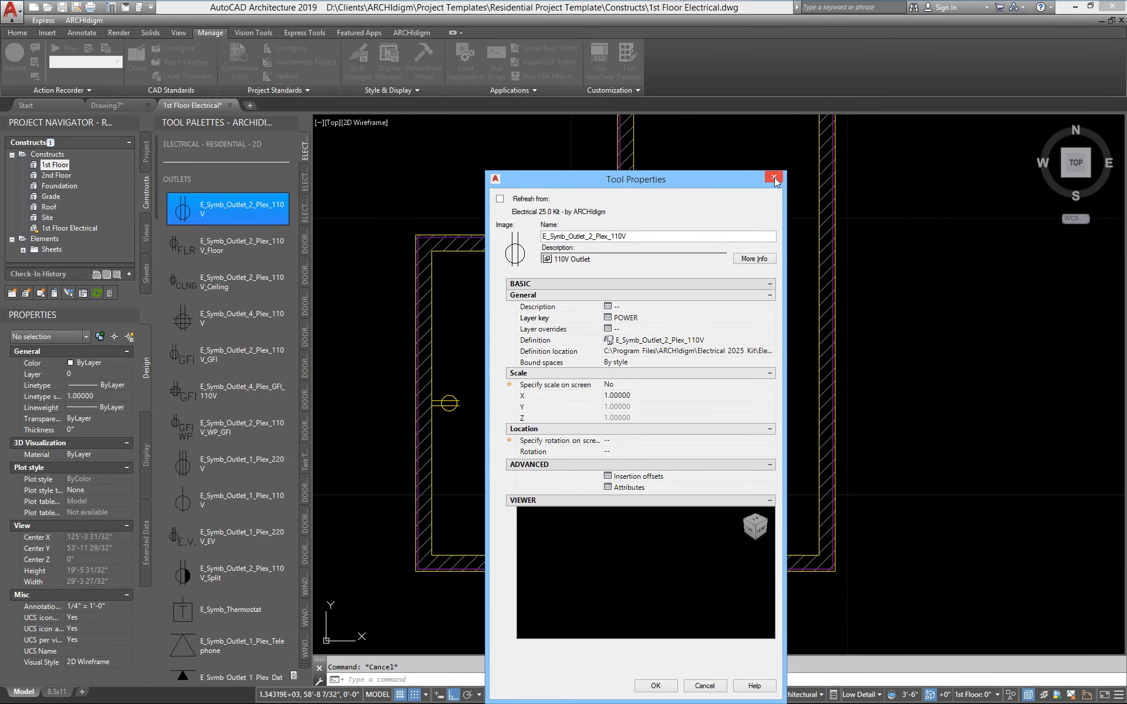
left_click(654, 686)
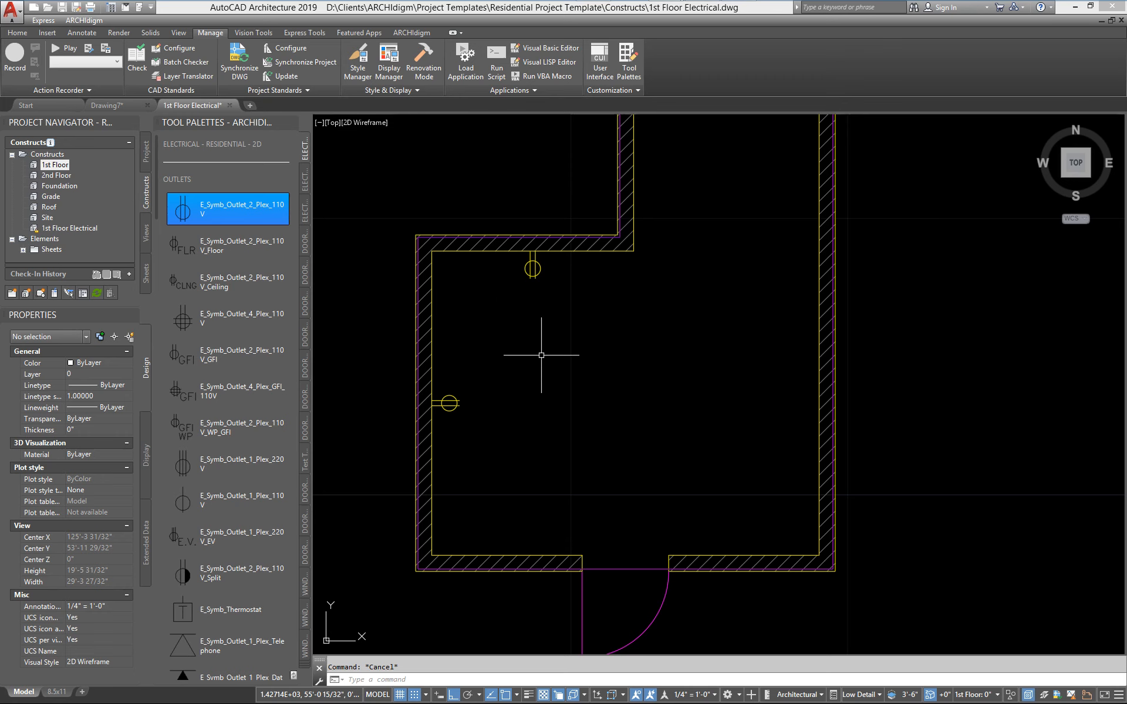
right_click(177, 210)
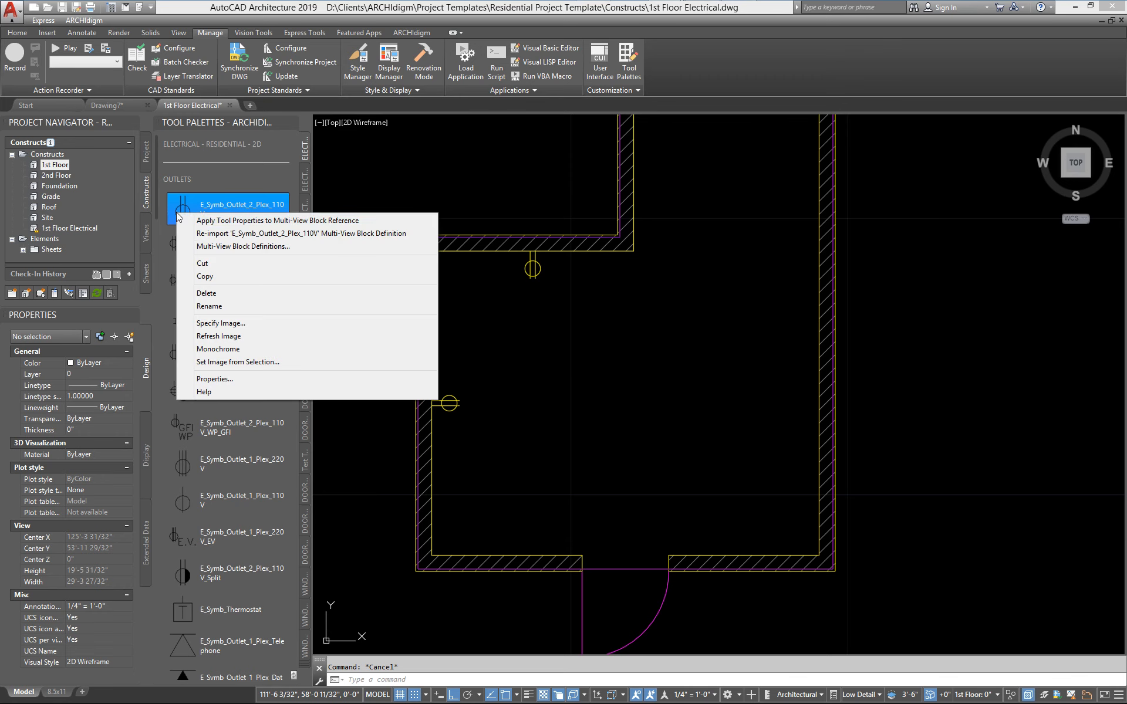
left_click(211, 379)
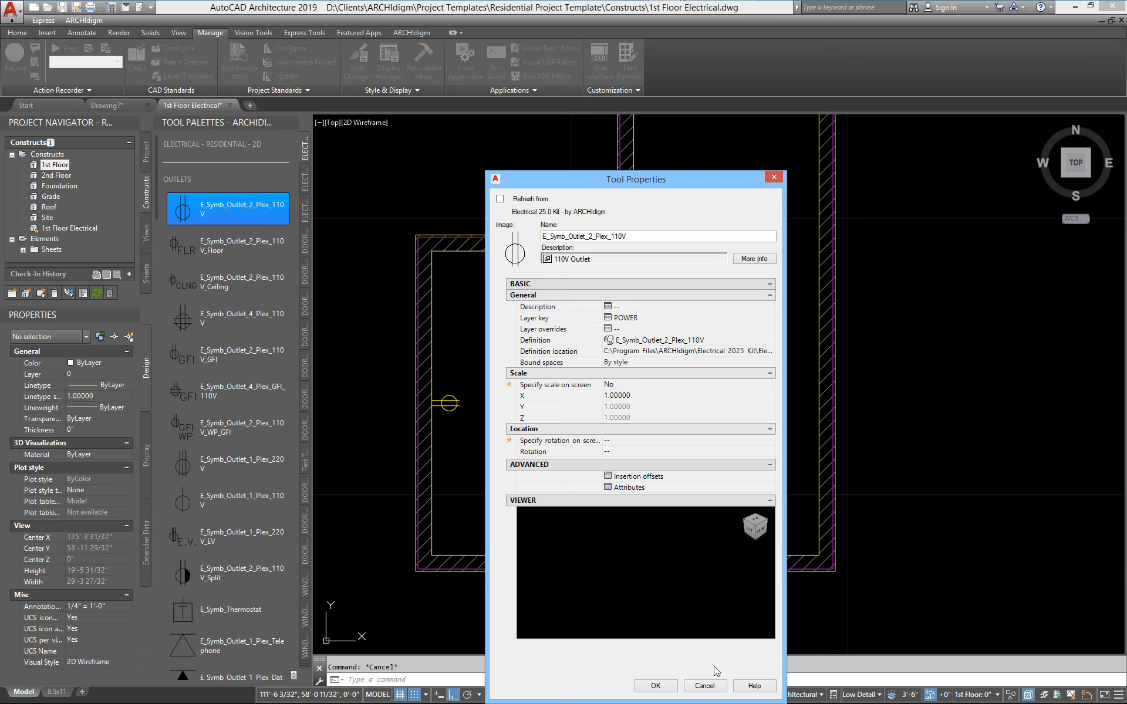
left_click(704, 686)
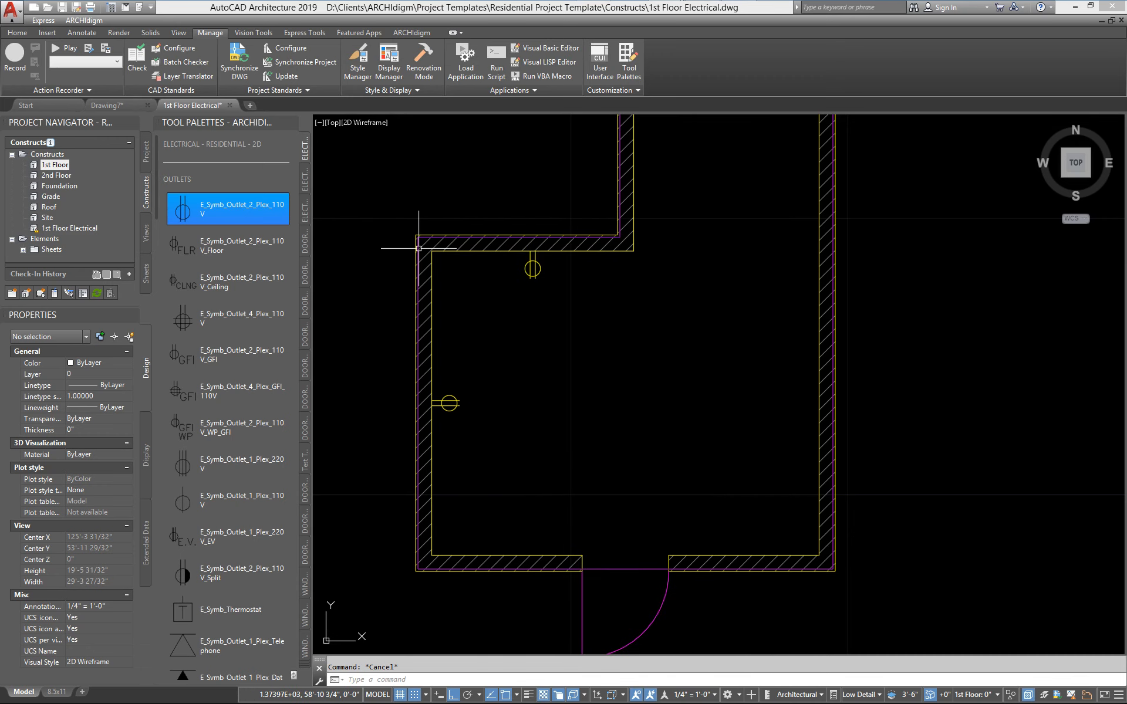
- Set the layer key override for the Status field to E, "Existing to remain"
scroll(549, 340, "down", 2)
middle_click_drag(549, 341, 495, 393)
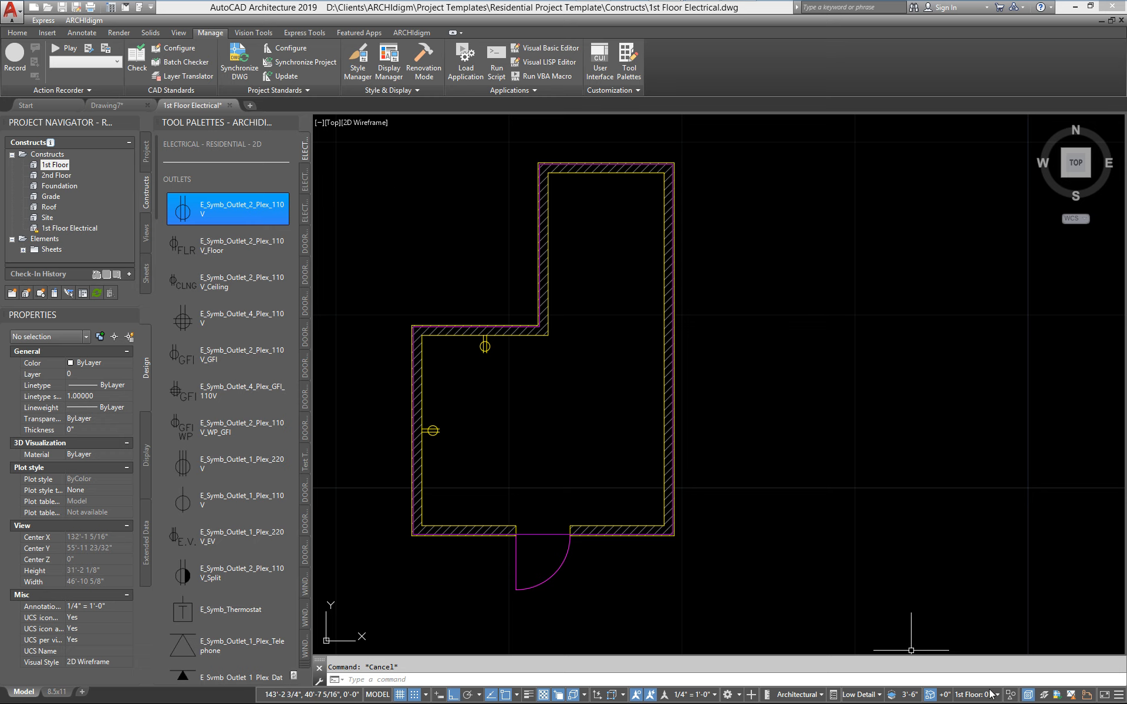
left_click(1044, 698)
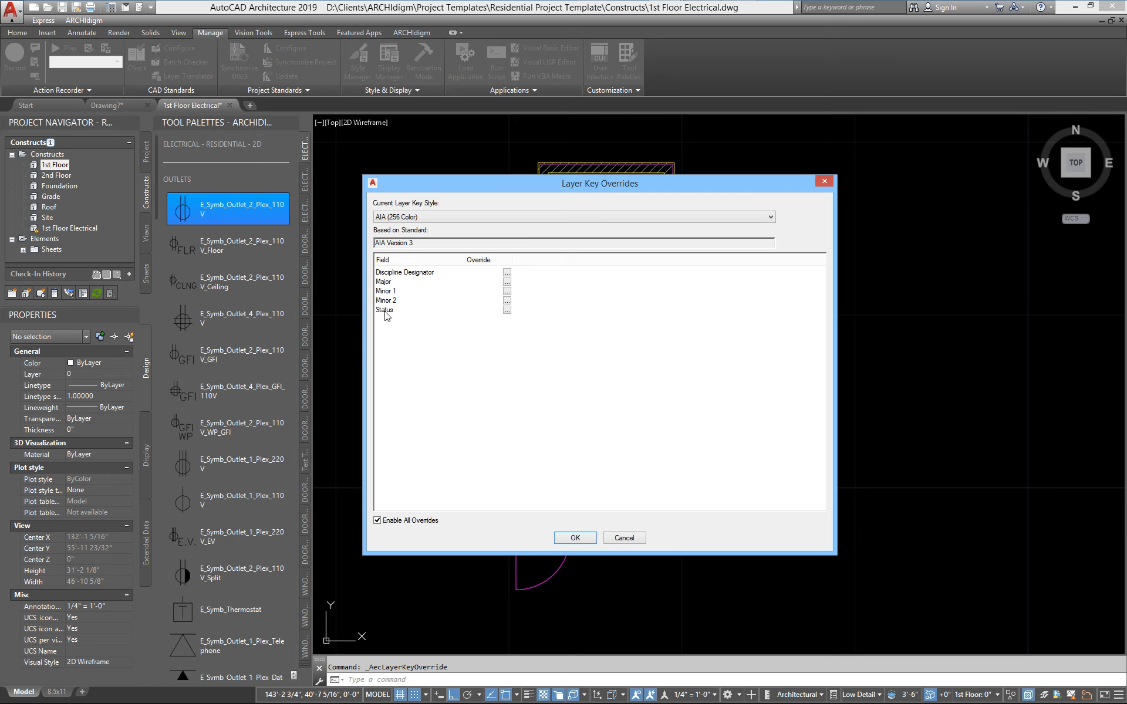
left_click(507, 311)
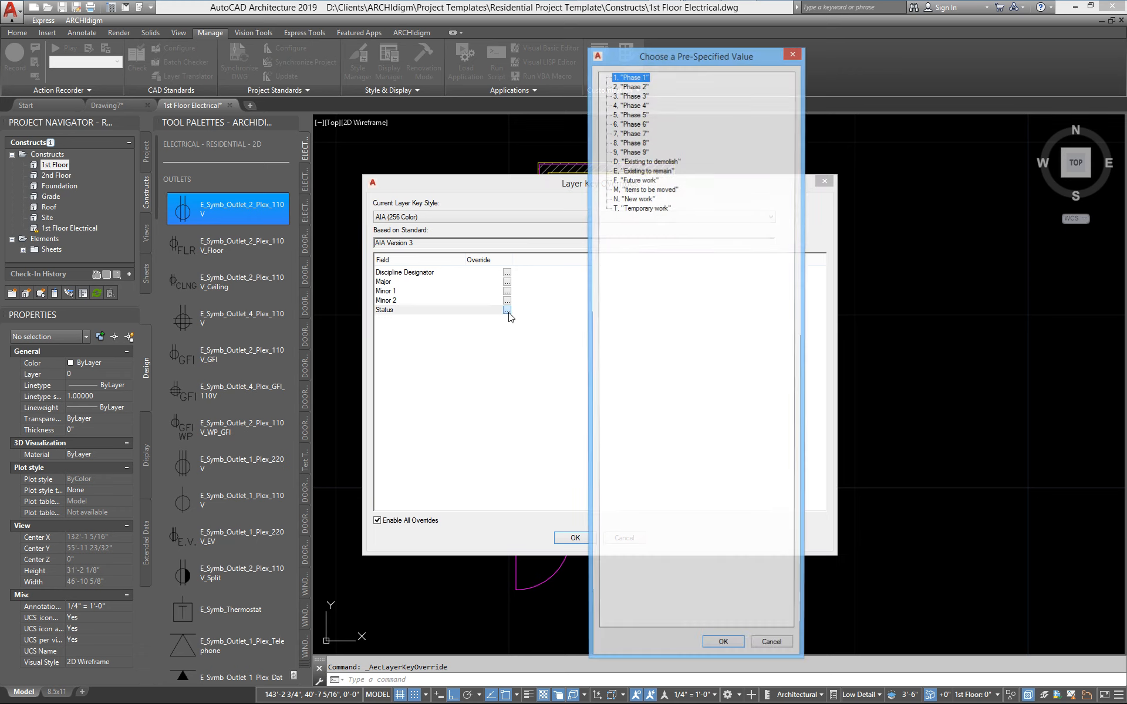
left_click(632, 172)
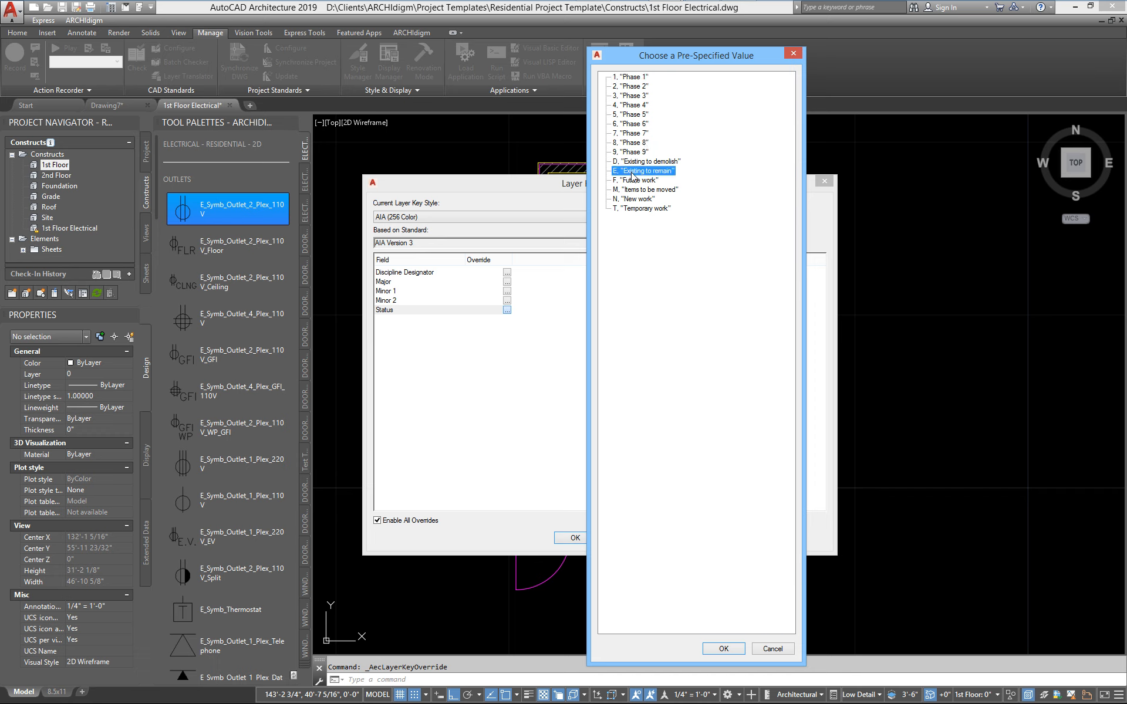
left_click(723, 648)
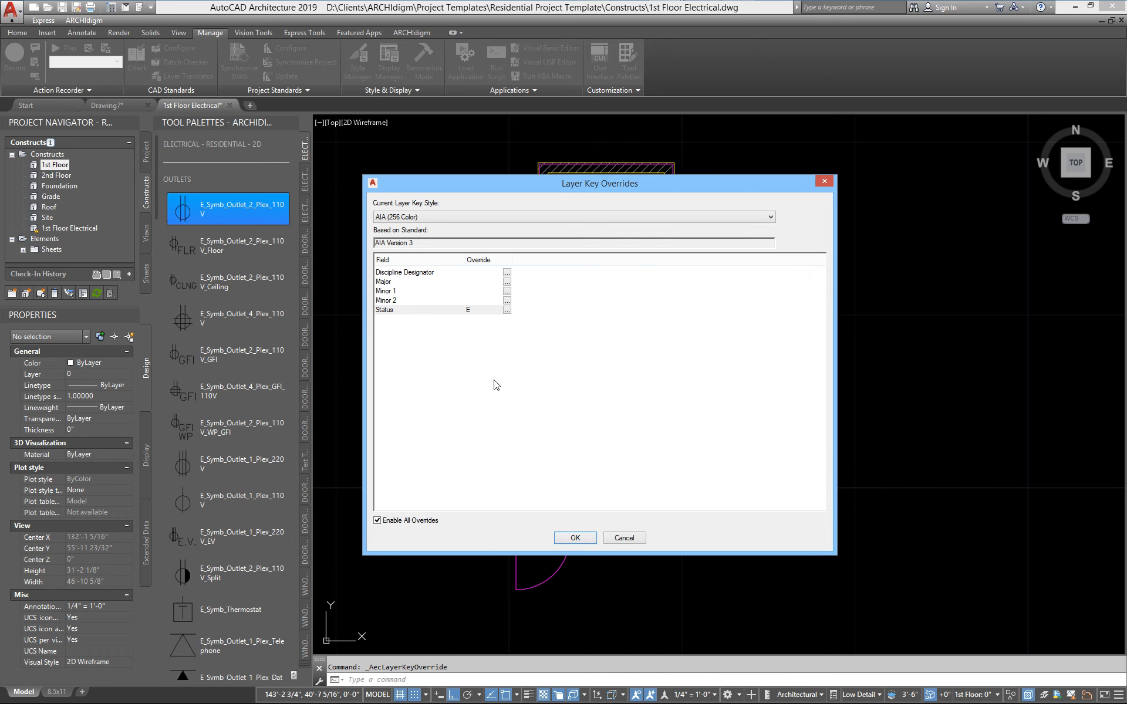
left_click(575, 539)
- Place an E_Symb_Outlet_2_Plex_110V symbol on the inner face of the south wall, west of the door, rotated 180 degrees
left_click(195, 205)
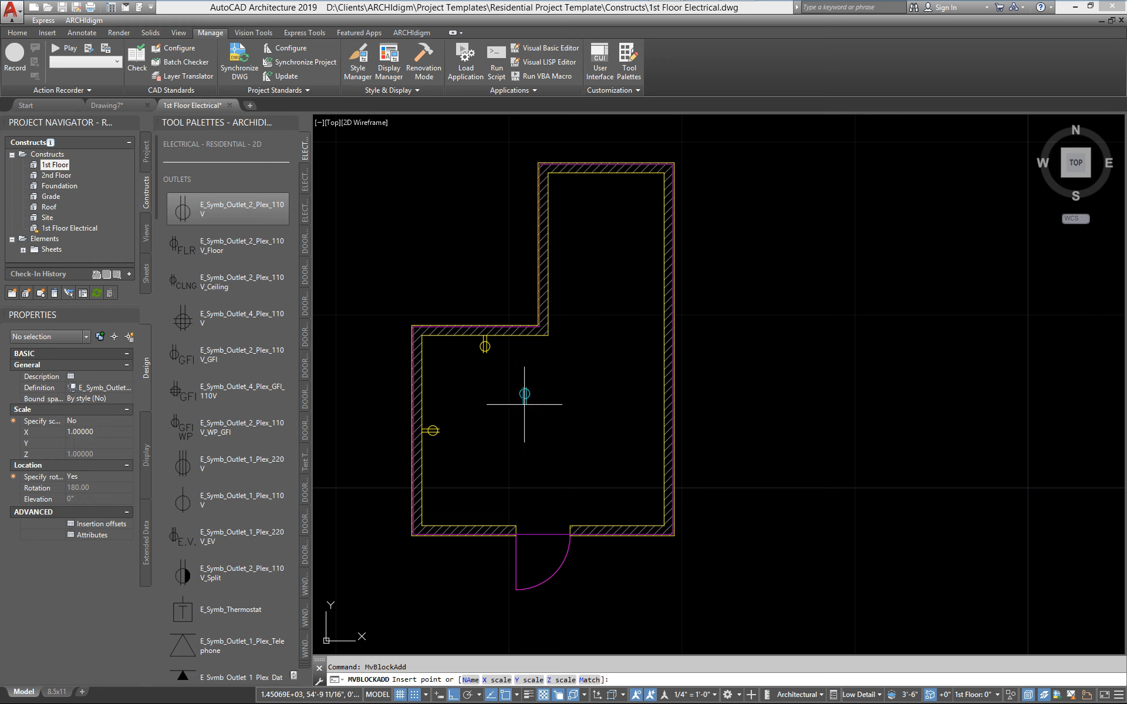
scroll(511, 393, "up", 2)
middle_click_drag(516, 524, 653, 328)
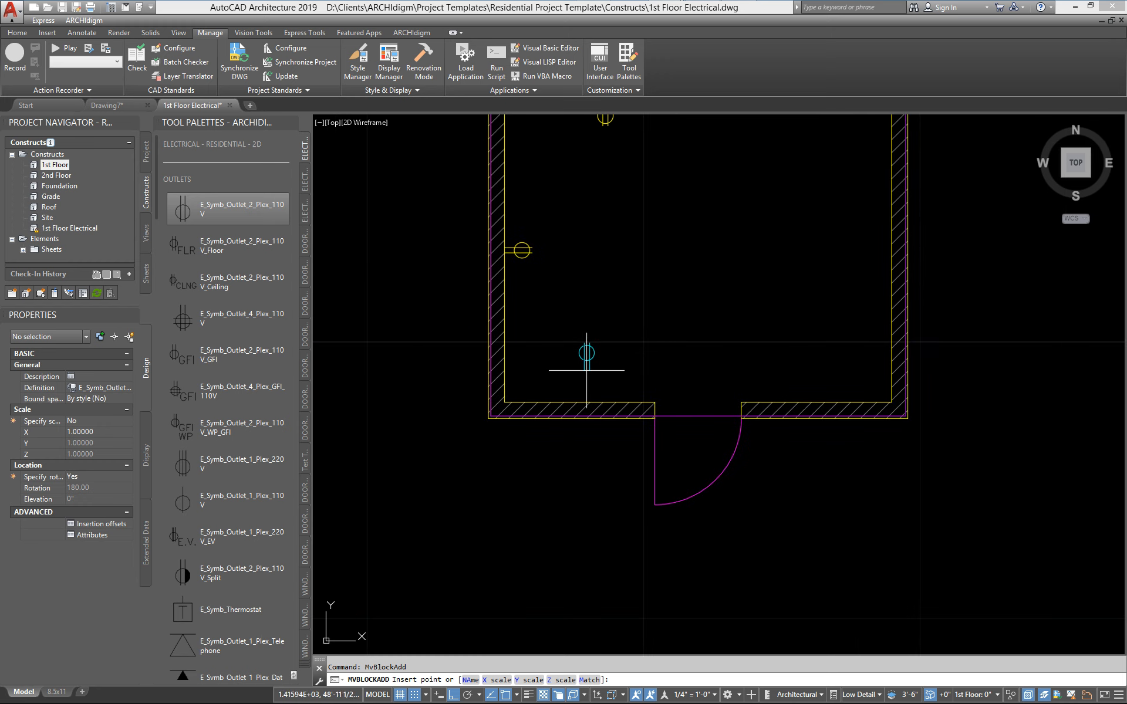
left_click(580, 401)
left_click(361, 436)
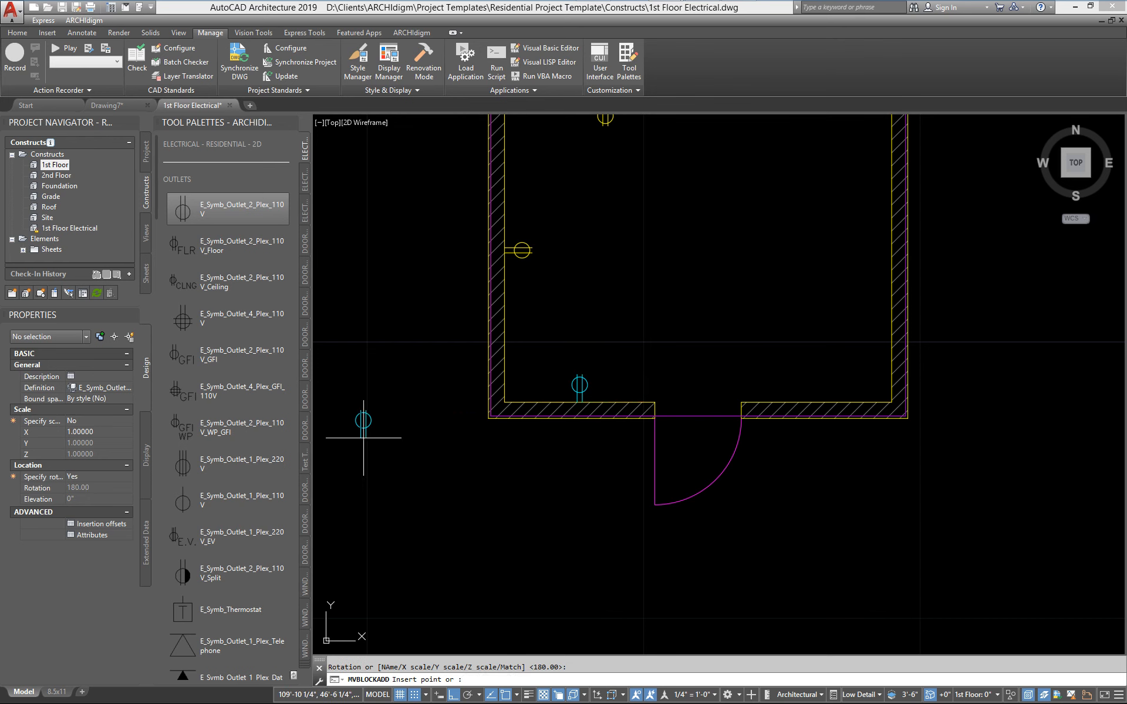
key("Escape")
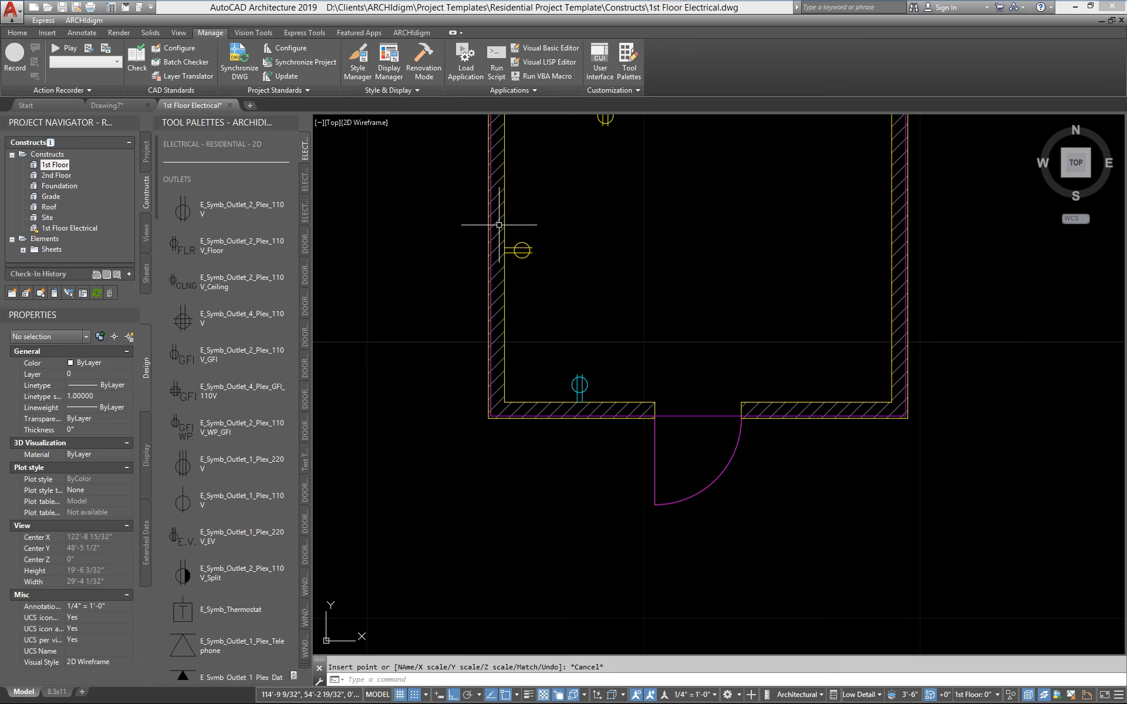
- Set the E-Wall-Powr-E layer's color to green
type("la")
key("Return")
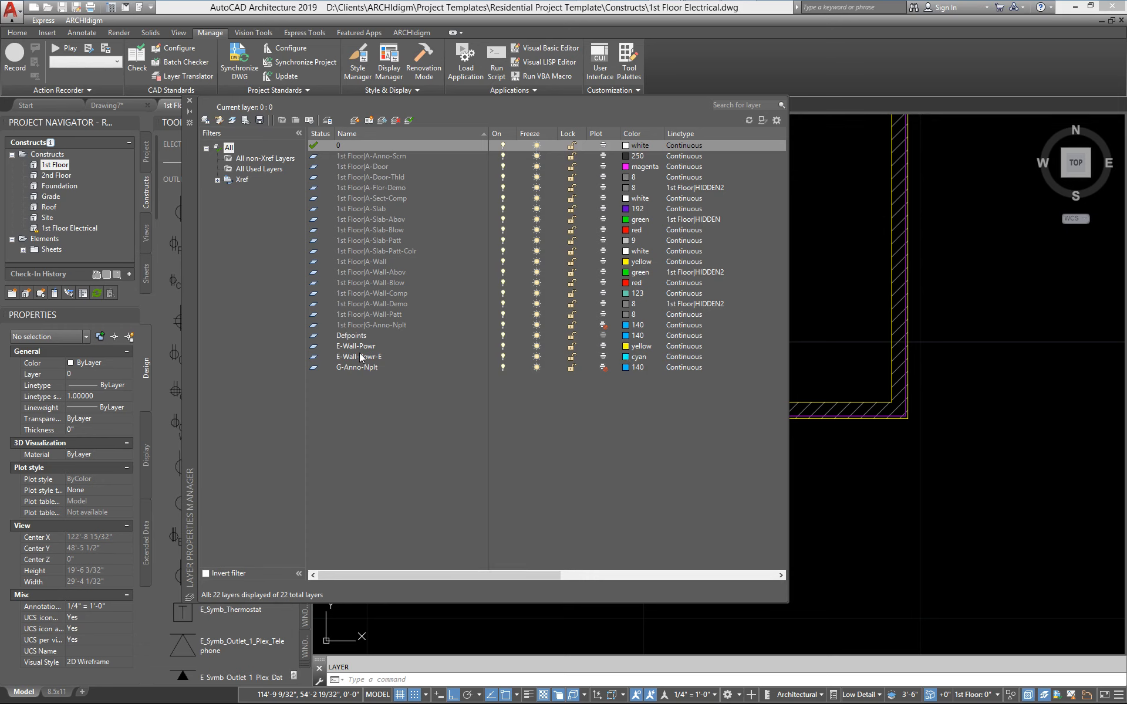
left_click(638, 357)
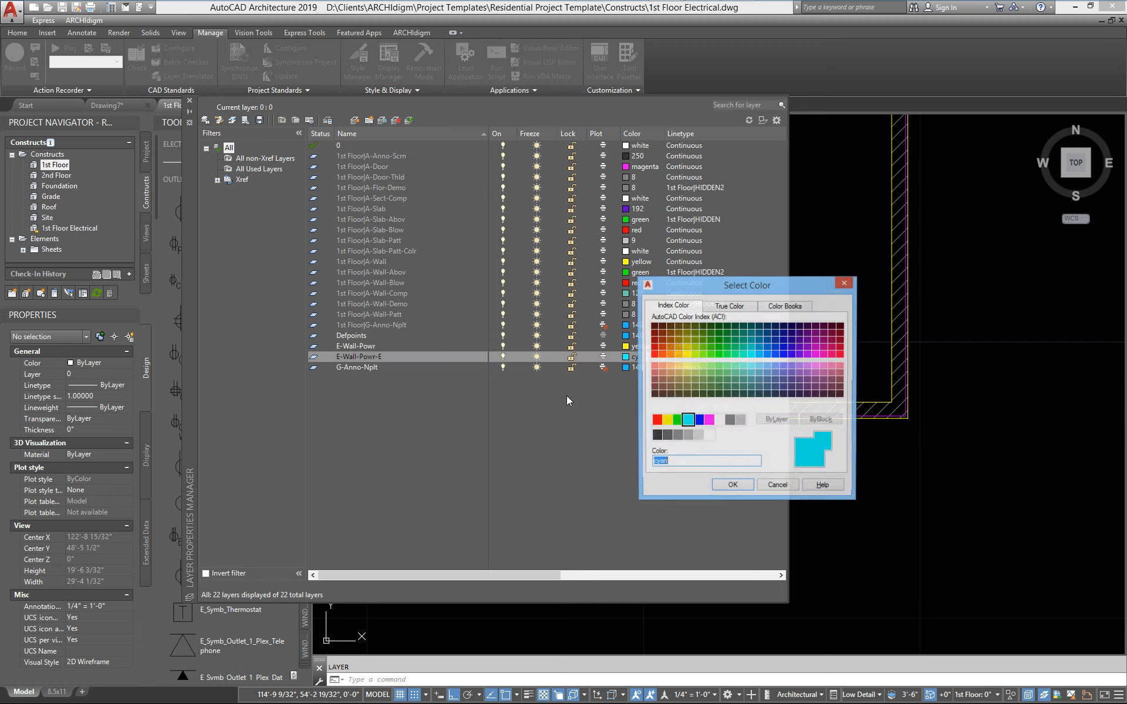
left_click(677, 421)
left_click(729, 488)
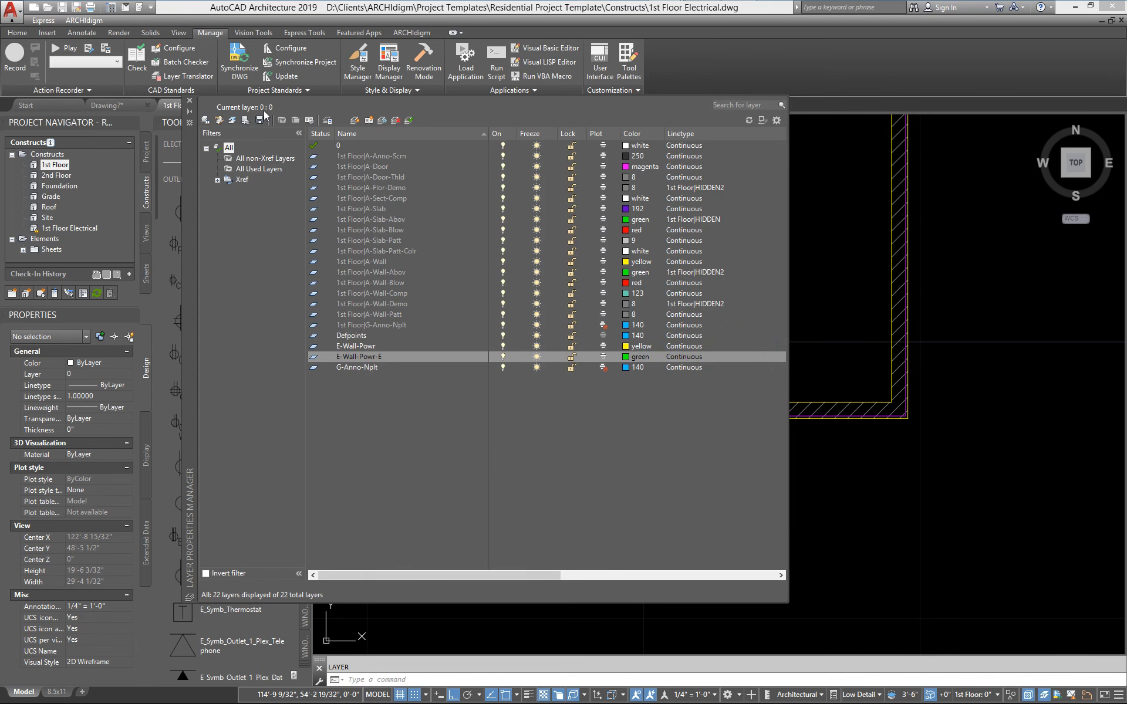
left_click(189, 100)
- Place another E_Symb_Outlet_2_Plex_110V symbol on the south wall's inner face, east of the door, and regenerate the whole drawing
left_click(183, 209)
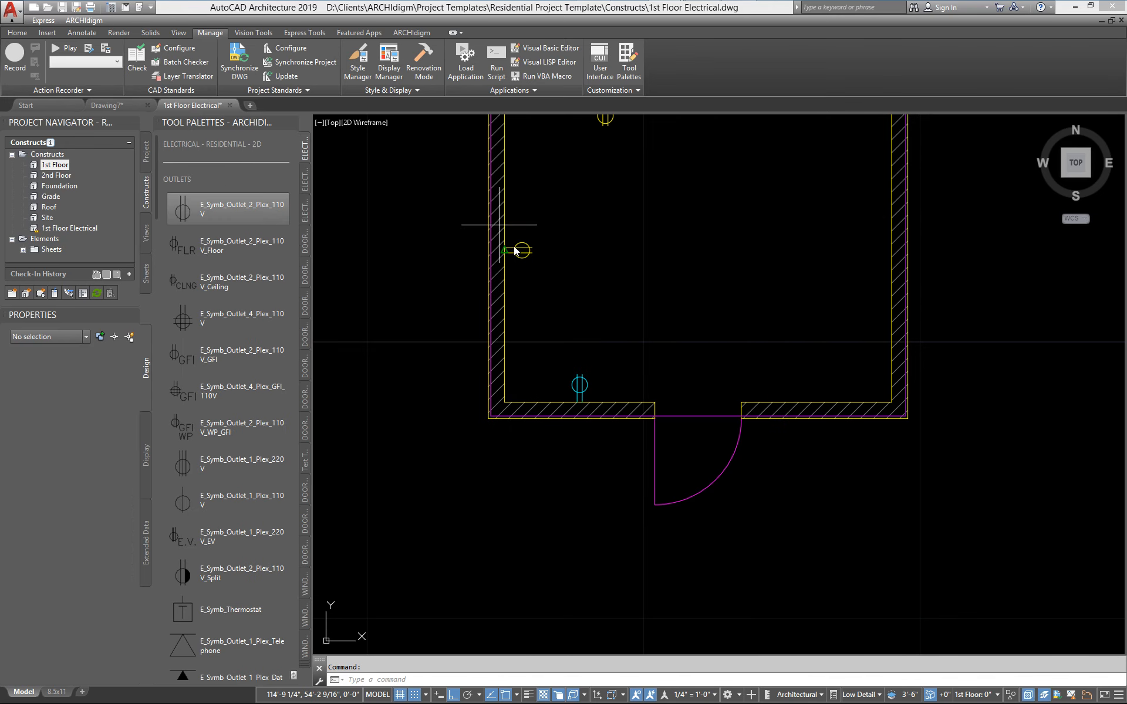
left_click(817, 402)
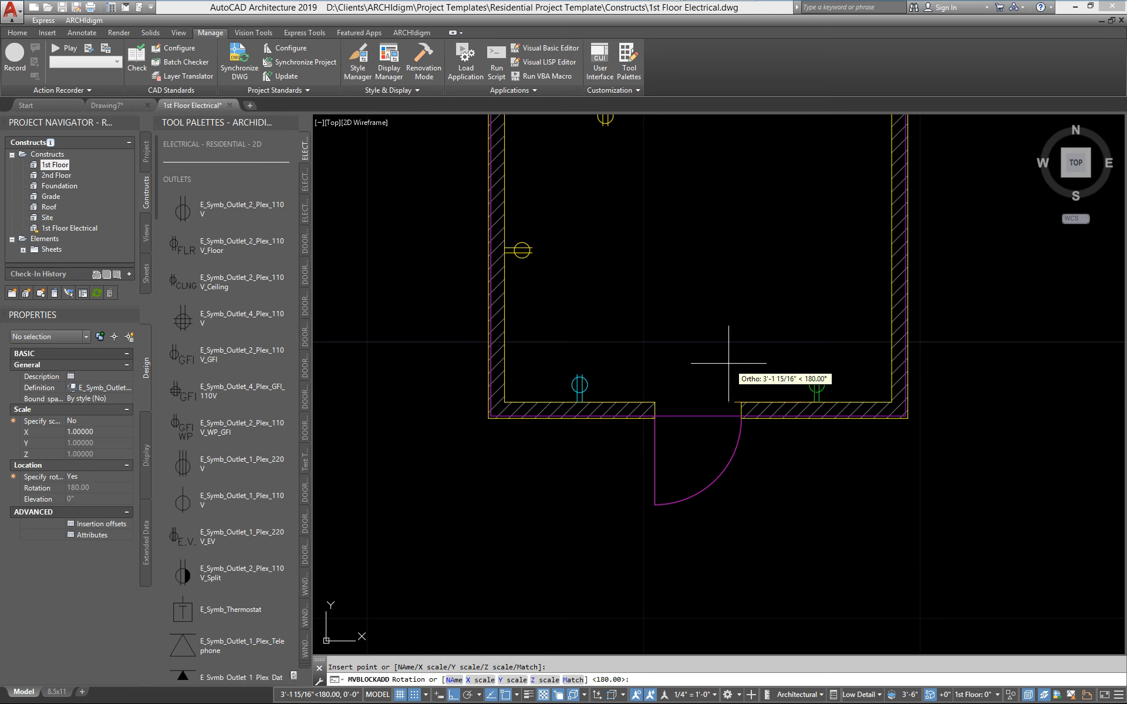
key("Escape")
type("r")
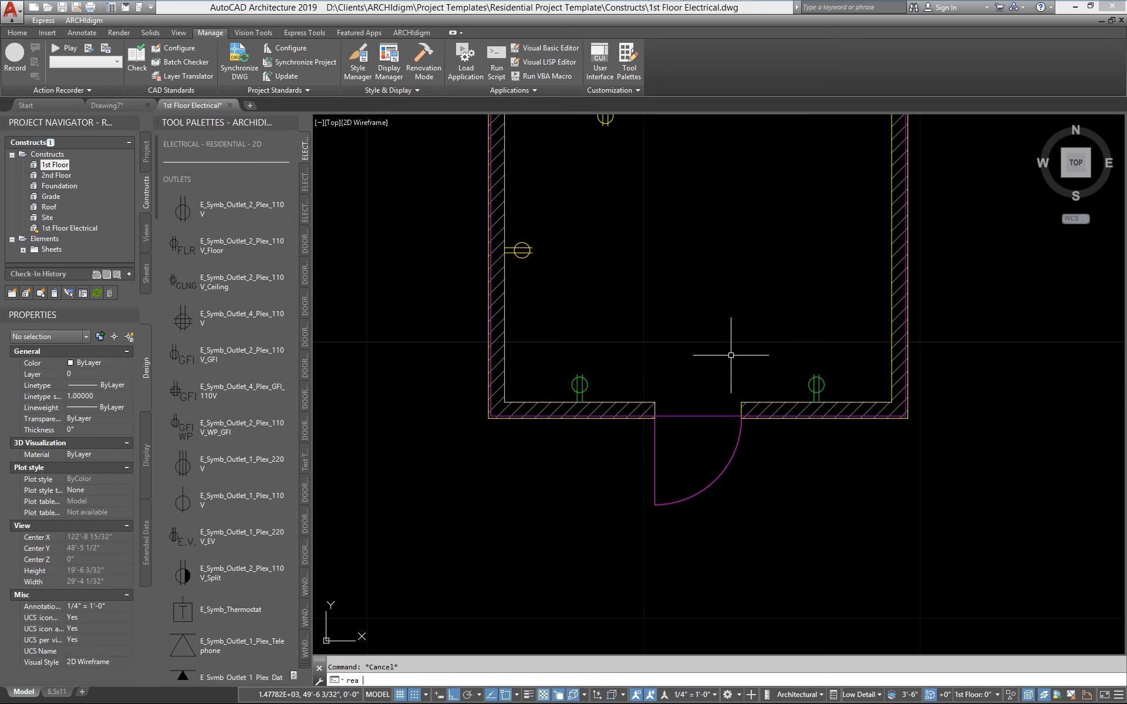
type("ea")
key("Return")
scroll(731, 358, "down", 3)
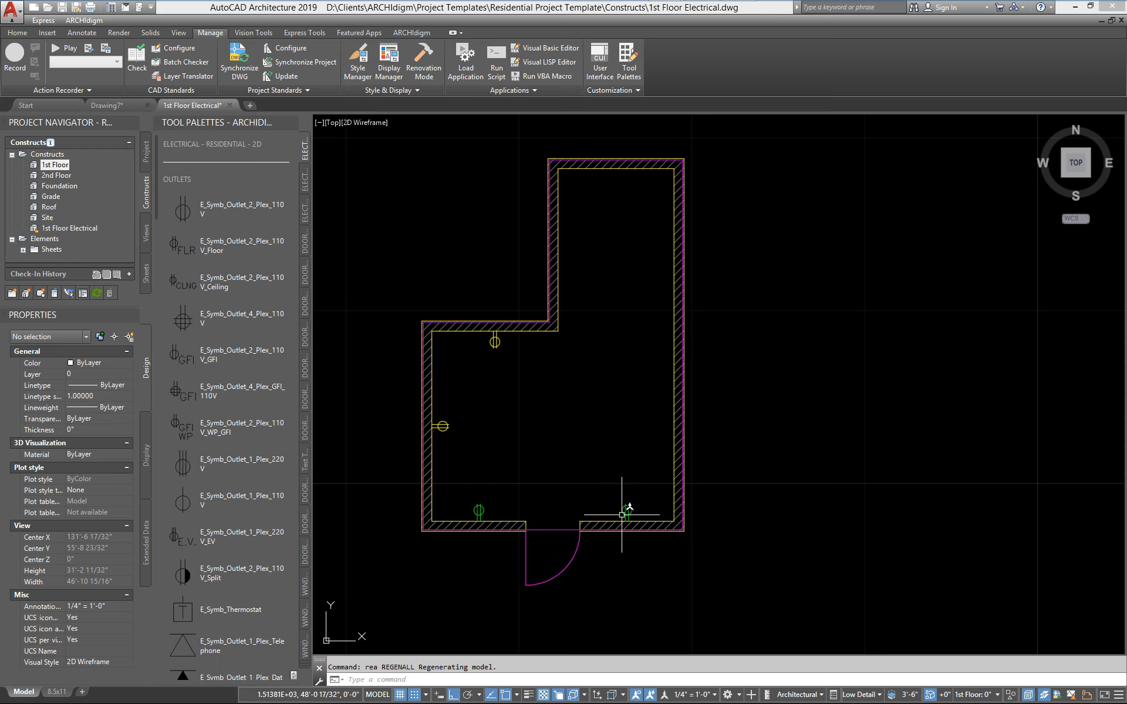
- Set the layer key override for the Status field to D, "Existing to demolish"
left_click(1044, 696)
left_click(507, 310)
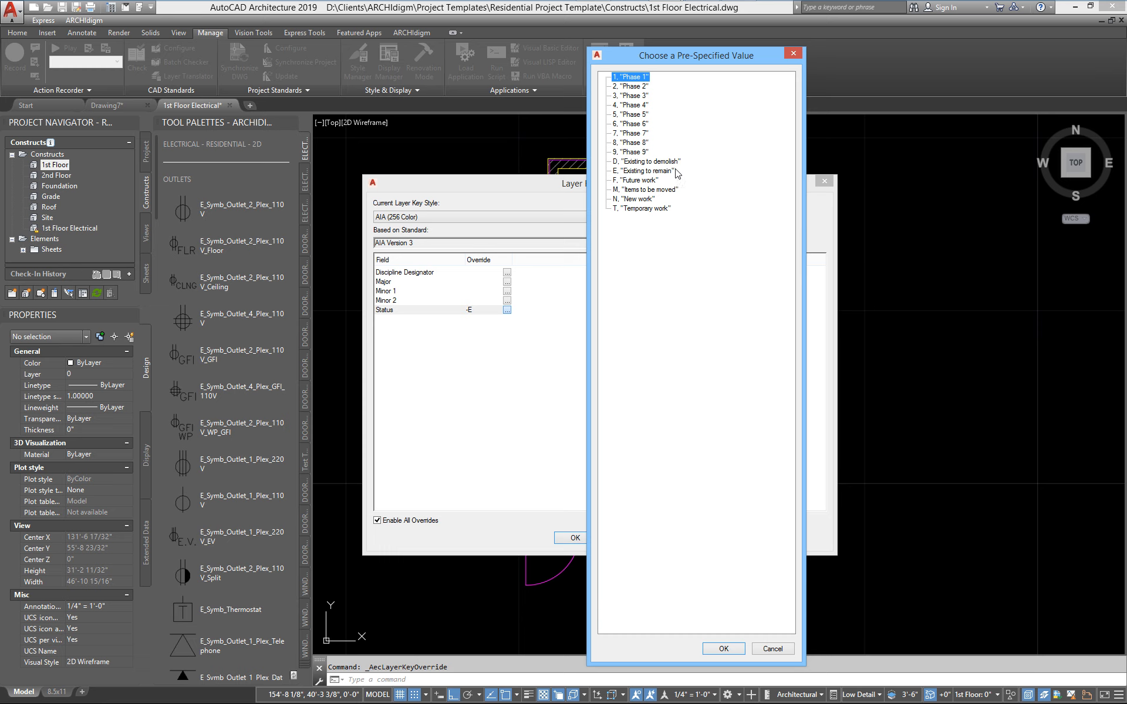
left_click(648, 162)
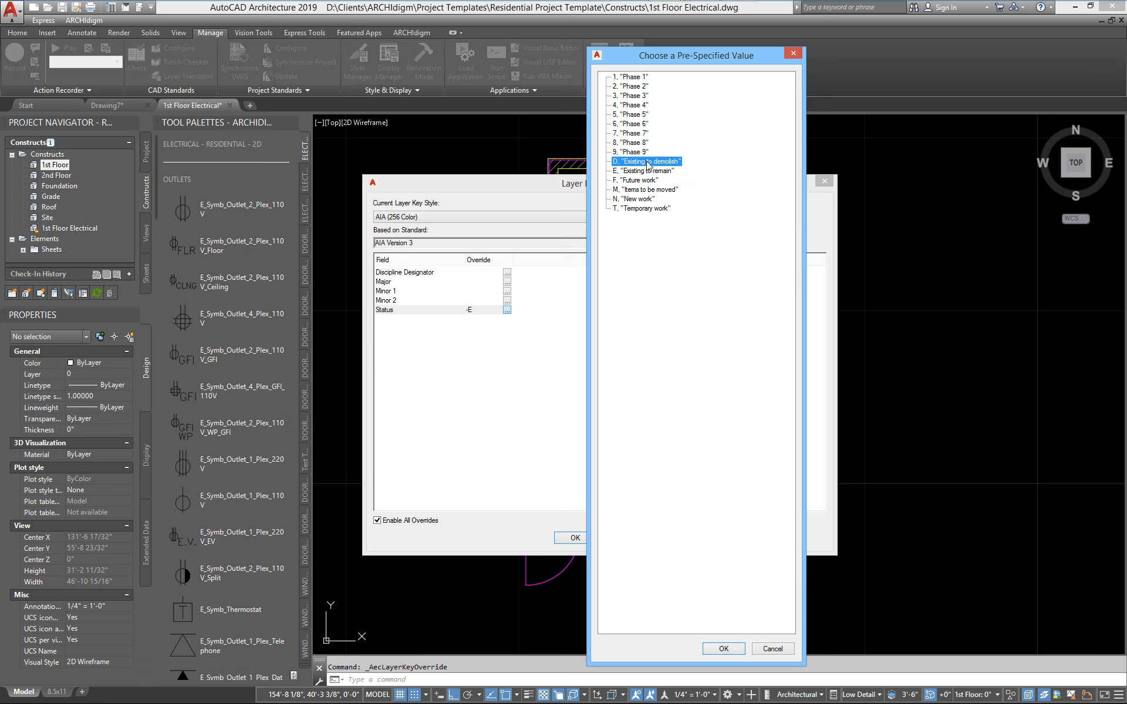
left_click(722, 648)
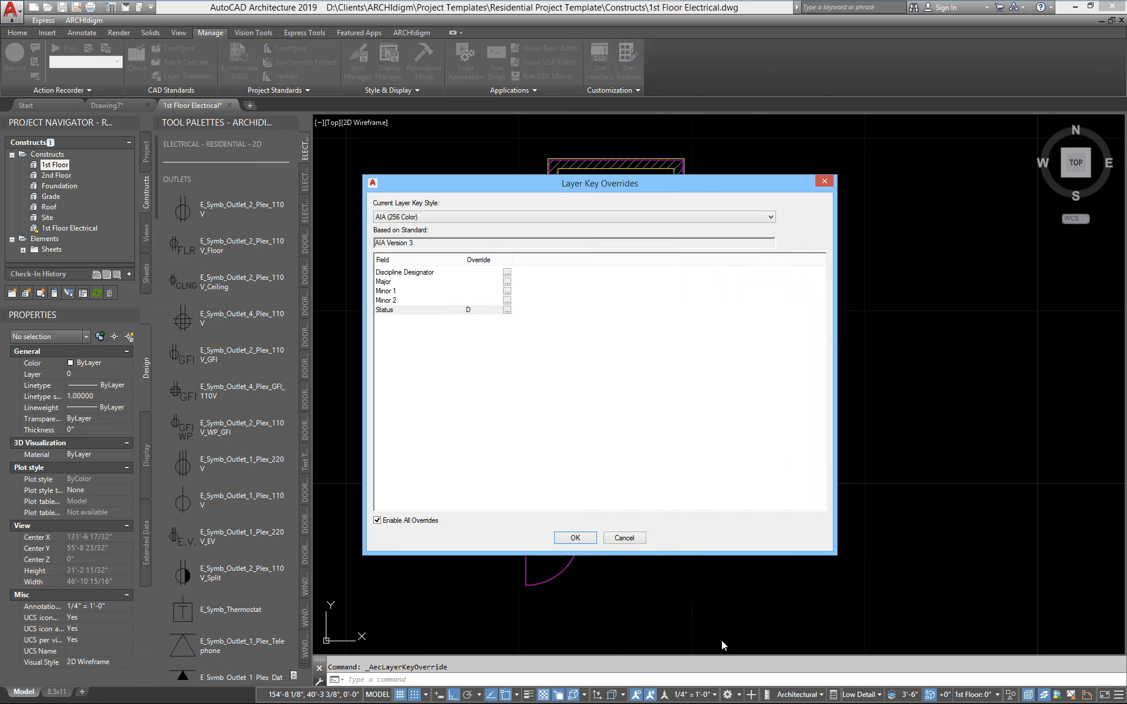
left_click(574, 538)
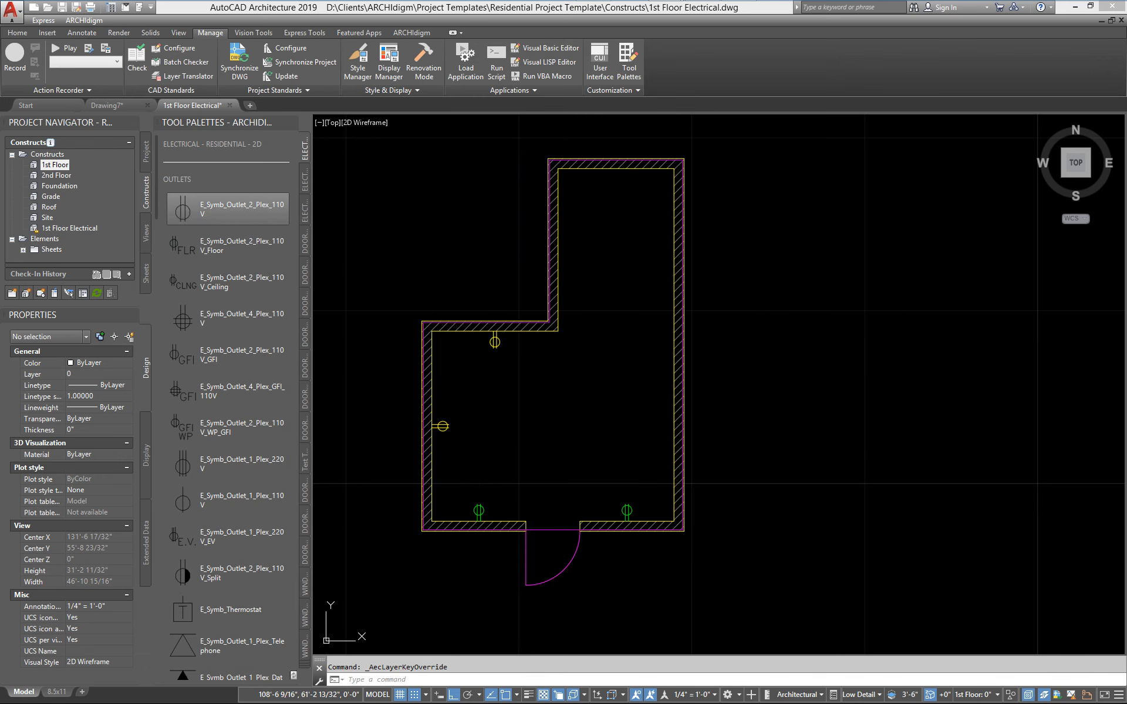
- Place an E_Symb_Outlet_2_Plex_110V symbol on the east wall's inner face near the southeast corner, rotated 270 degrees
left_click(190, 213)
scroll(675, 470, "up", 2)
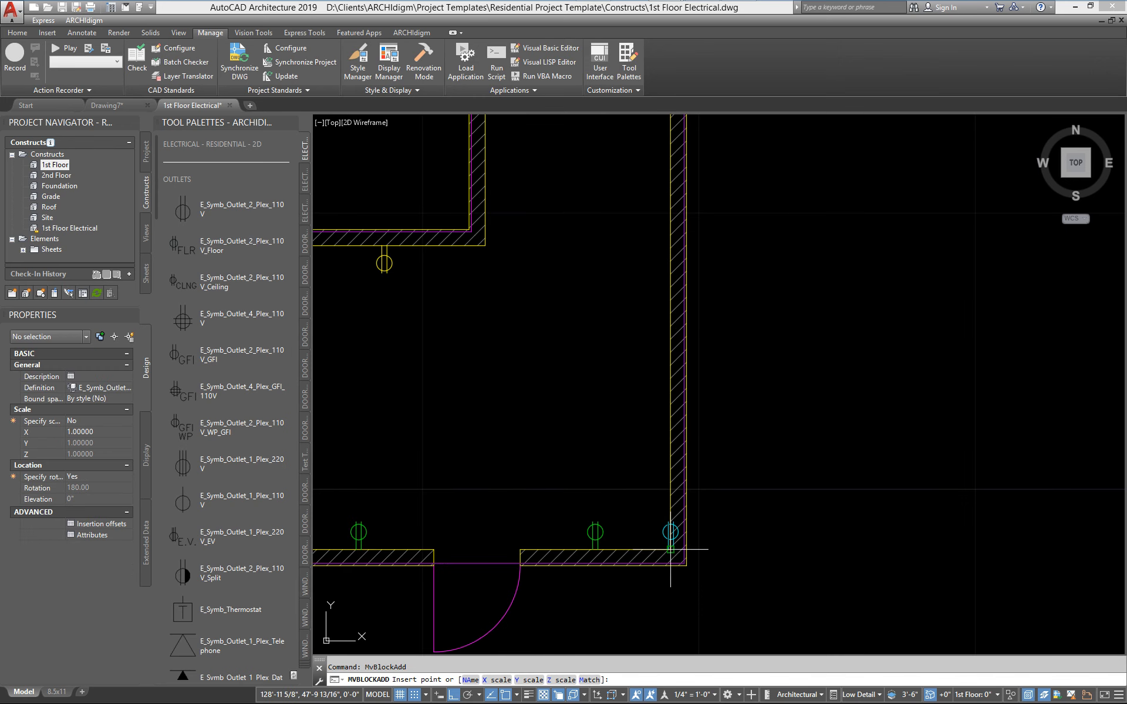
left_click(670, 502)
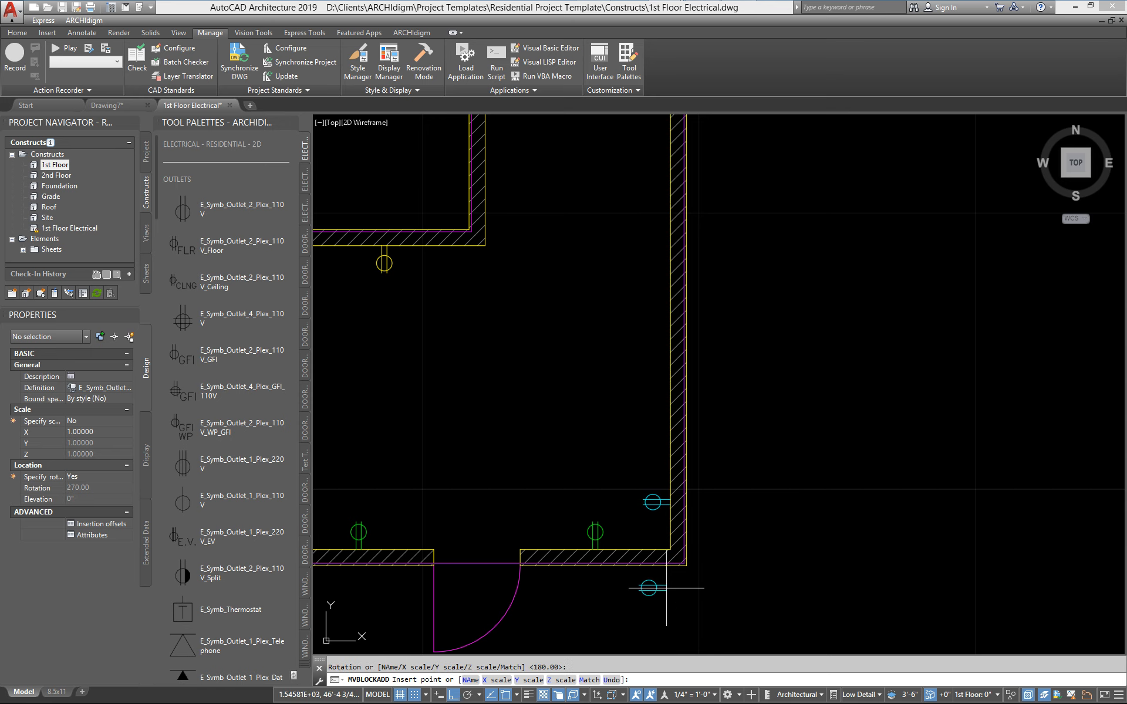
key("Escape")
middle_click_drag(632, 536, 810, 437)
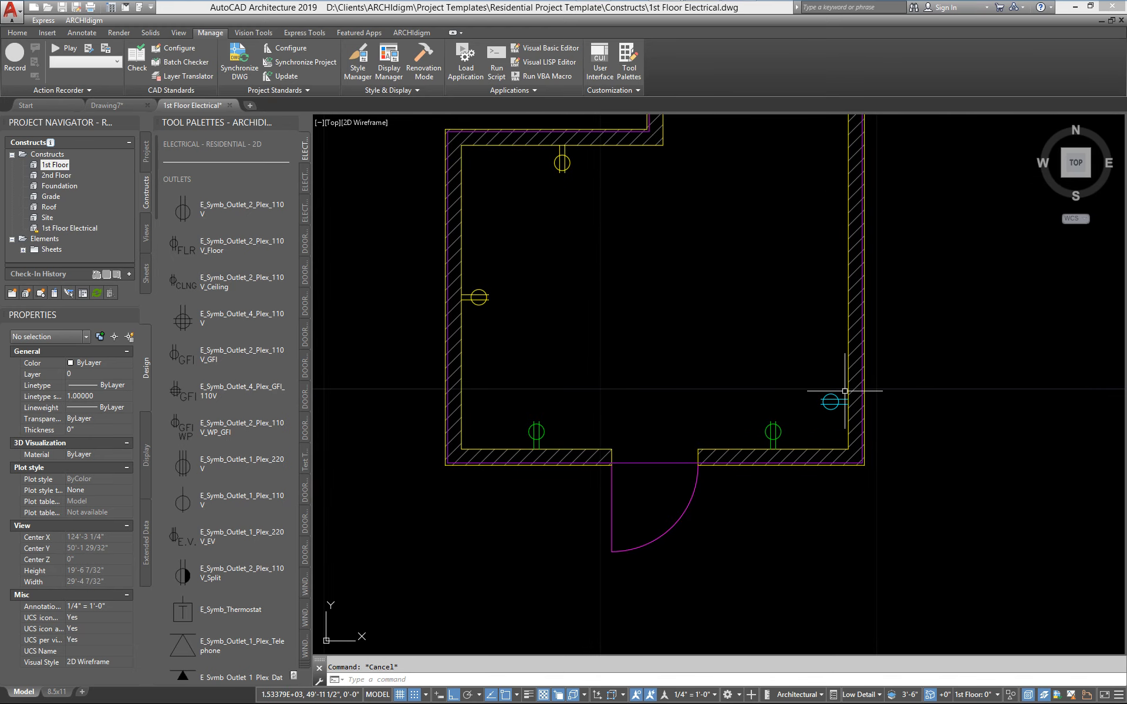
- Set the E-Wall-Powr-D layer's color to 8 and its linetype to HIDDEN2
type("la")
key("Return")
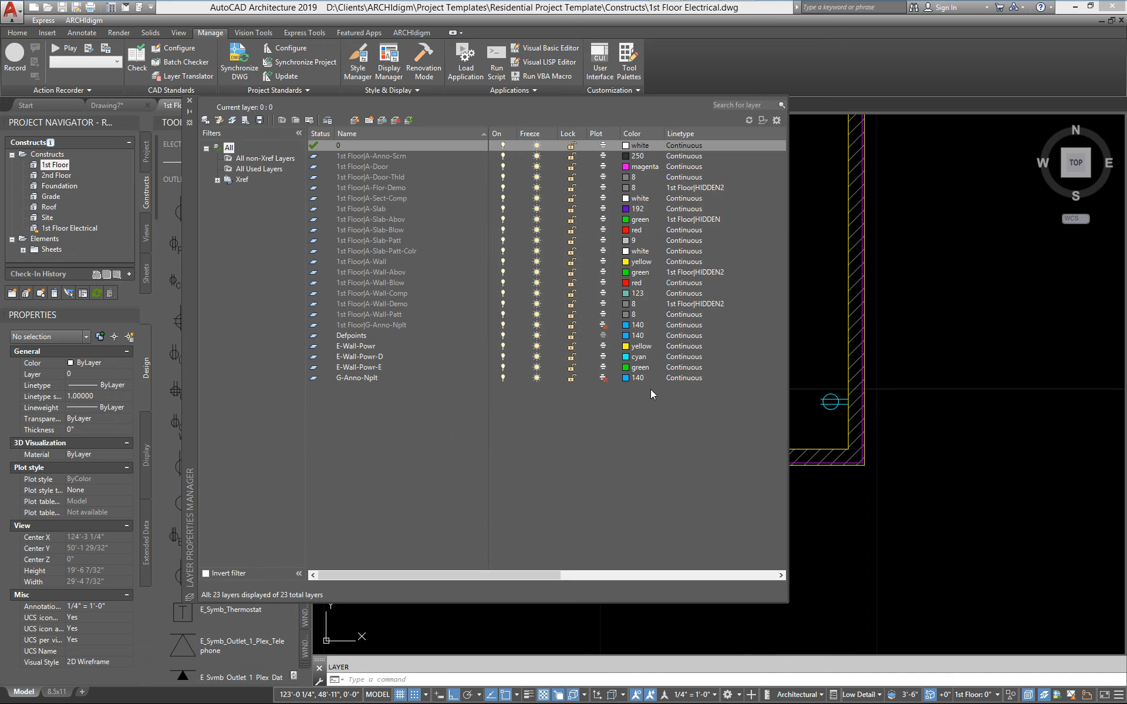
left_click(636, 356)
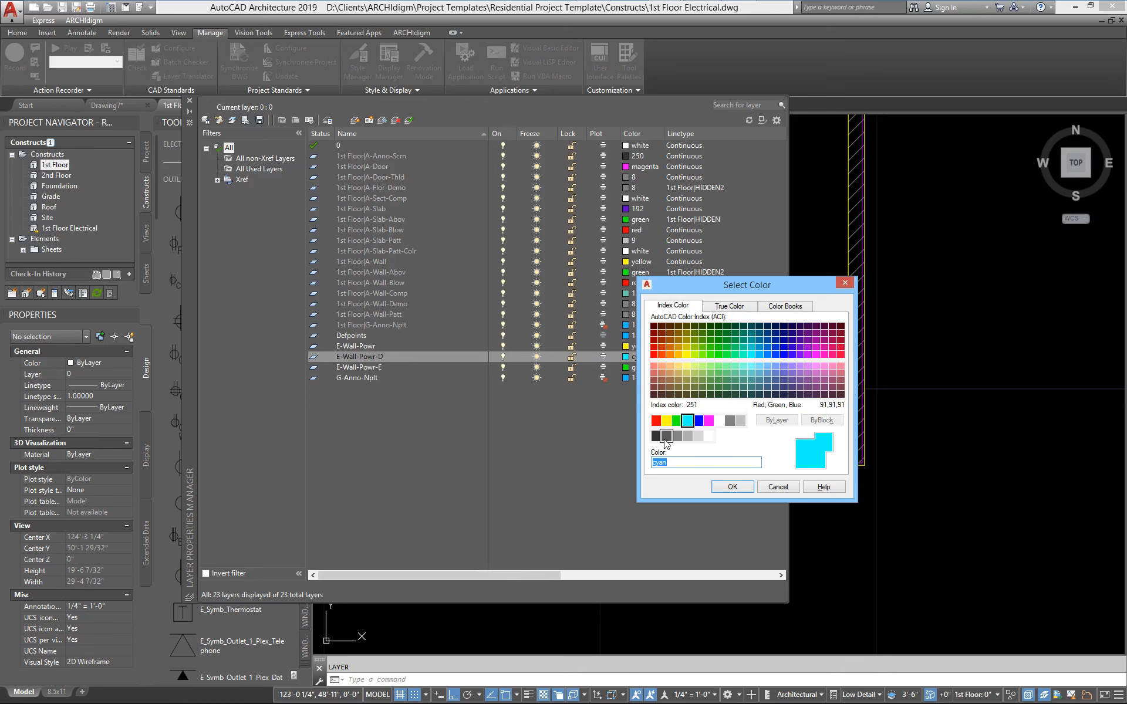
left_click(729, 422)
left_click(731, 487)
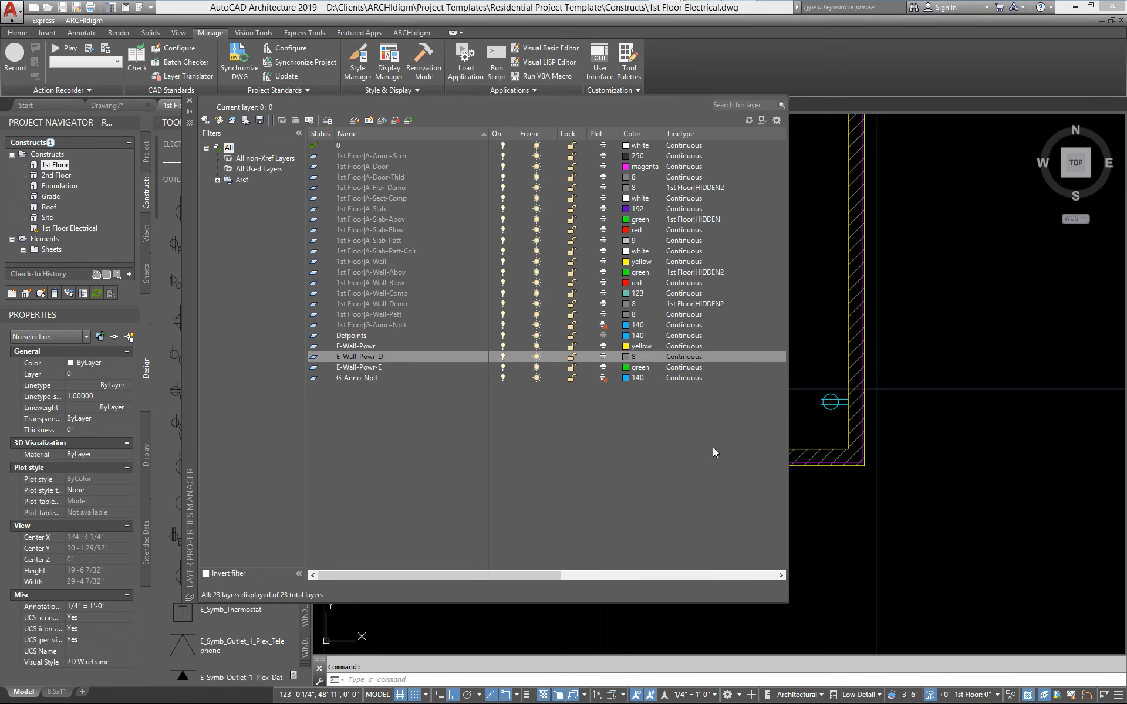
left_click(675, 359)
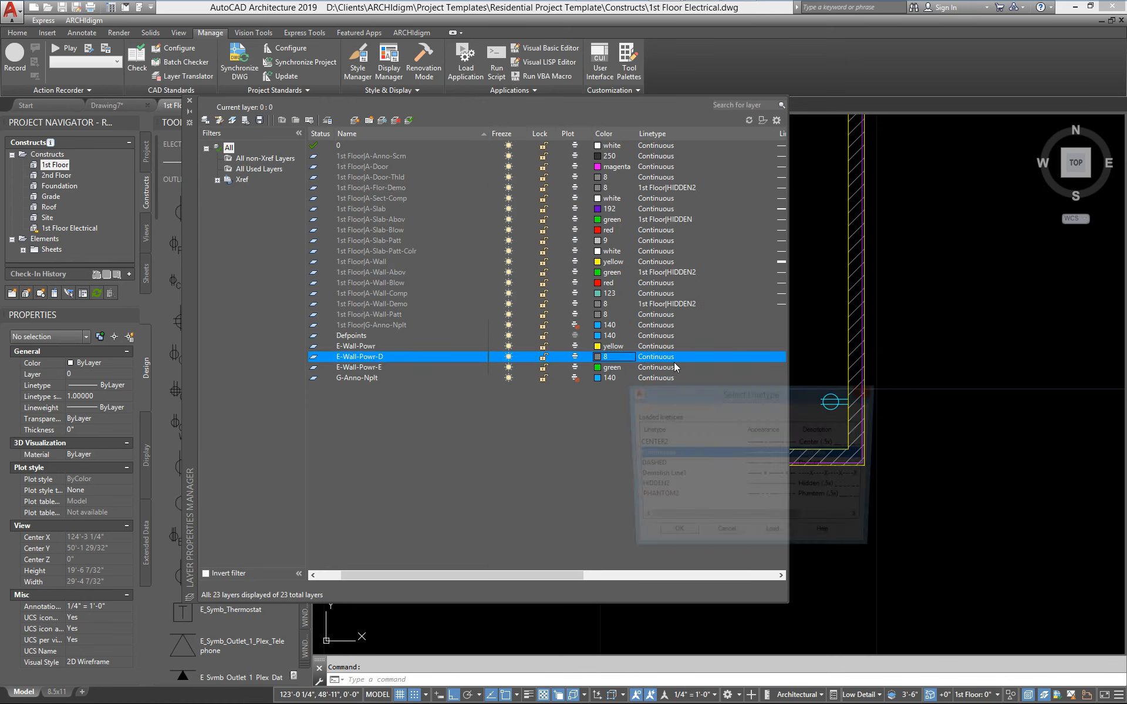
left_click(651, 488)
left_click(671, 538)
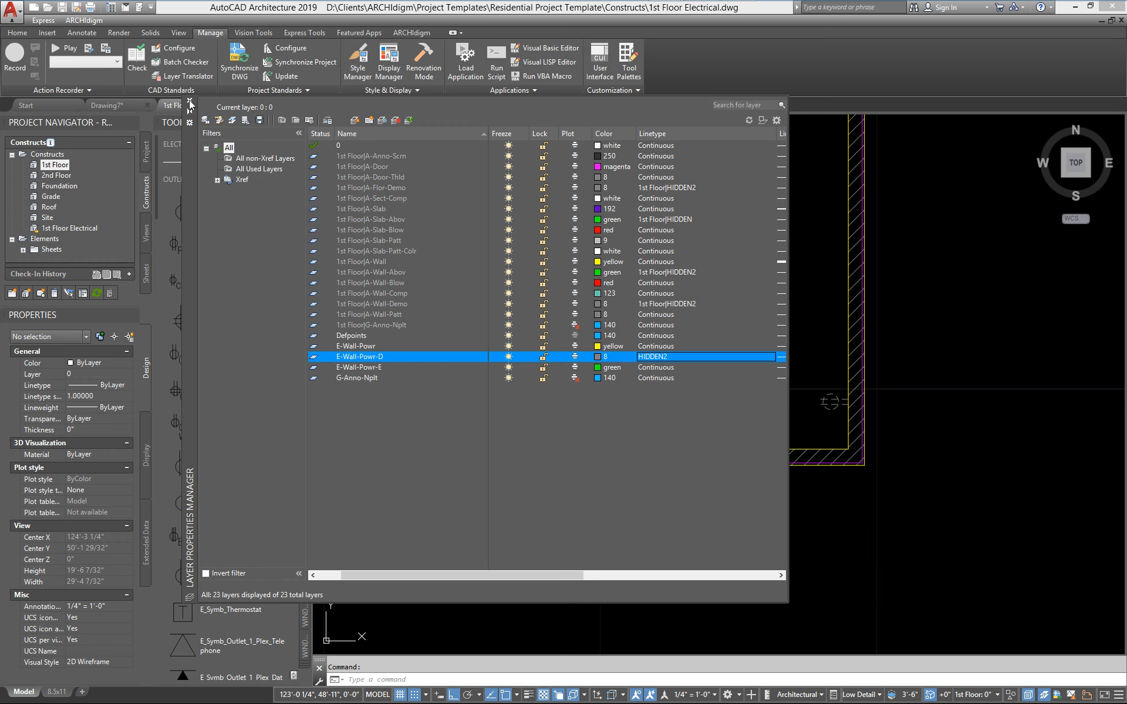
left_click(190, 101)
- Place a second E_Symb_Outlet_2_Plex_110V symbol on the east wall's inner face, north of the first one, rotated 270 degrees
middle_click_drag(800, 395, 703, 472)
left_click(183, 206)
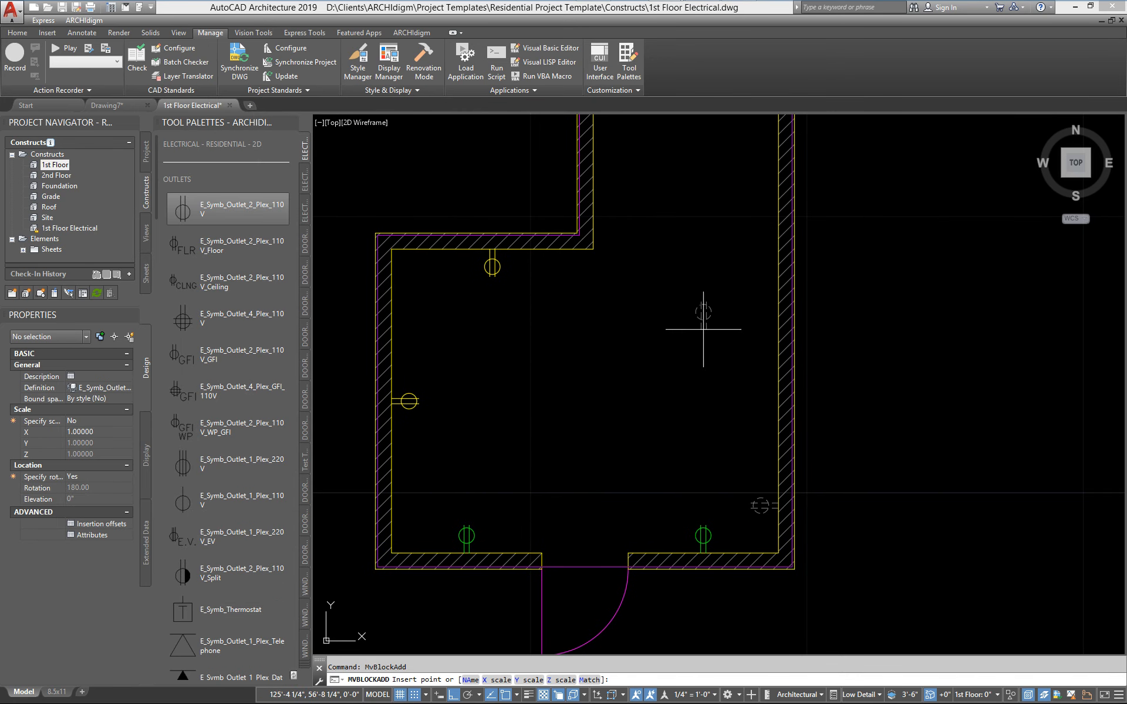
left_click(776, 363)
left_click(696, 419)
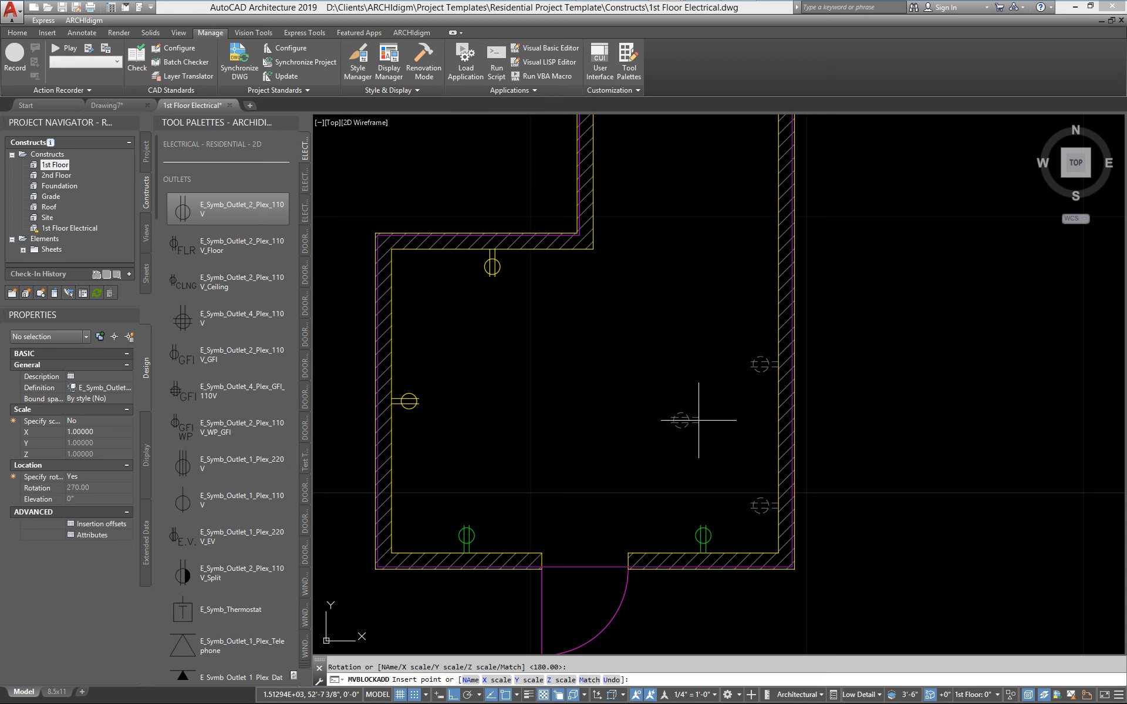
key("Escape")
scroll(699, 420, "down", 2)
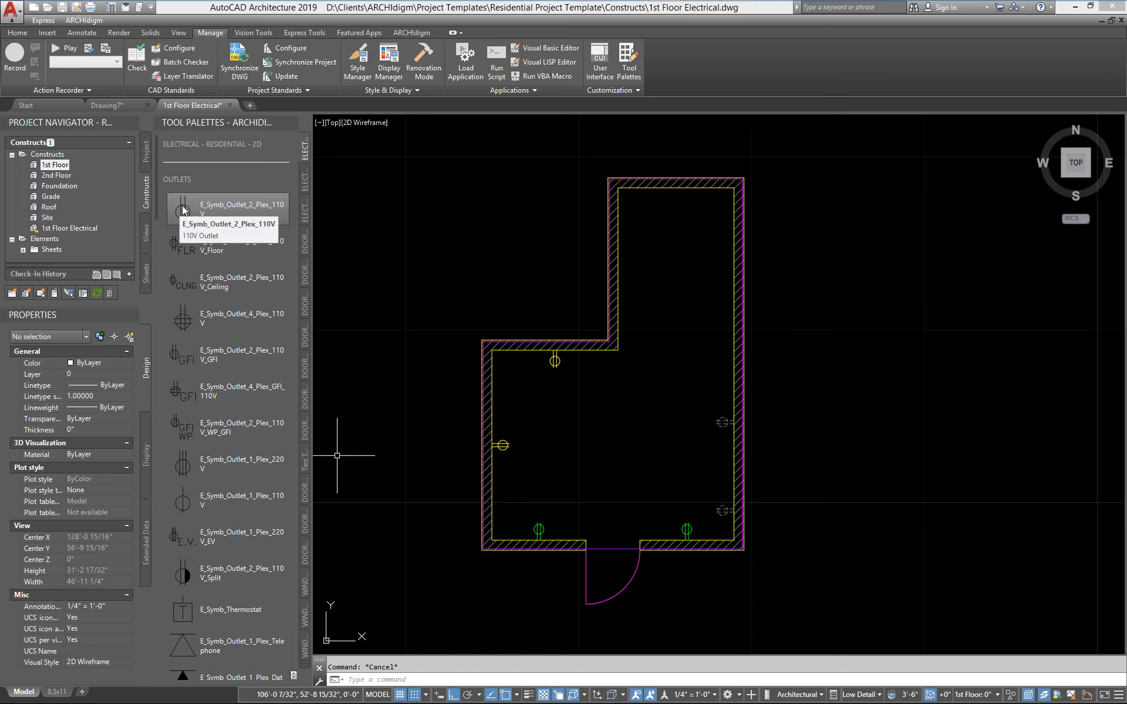
- Examine the layer key assigned to the E_Symb_Thermostat tool in its tool properties
left_click_drag(156, 198, 157, 241)
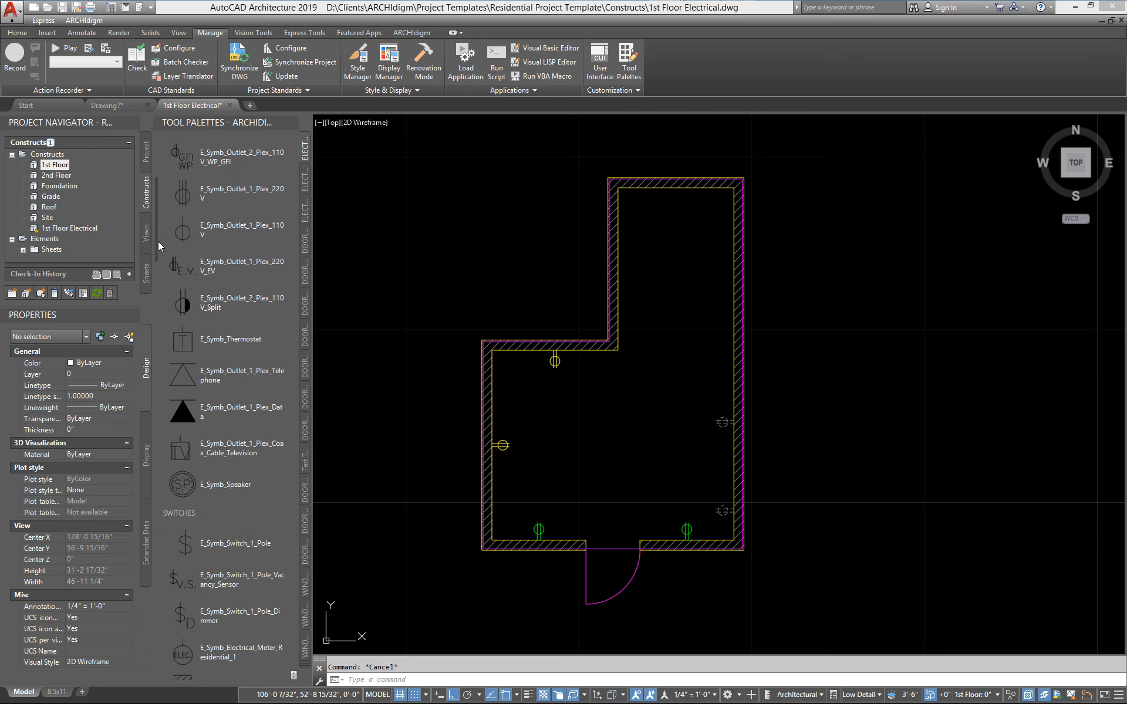
right_click(184, 344)
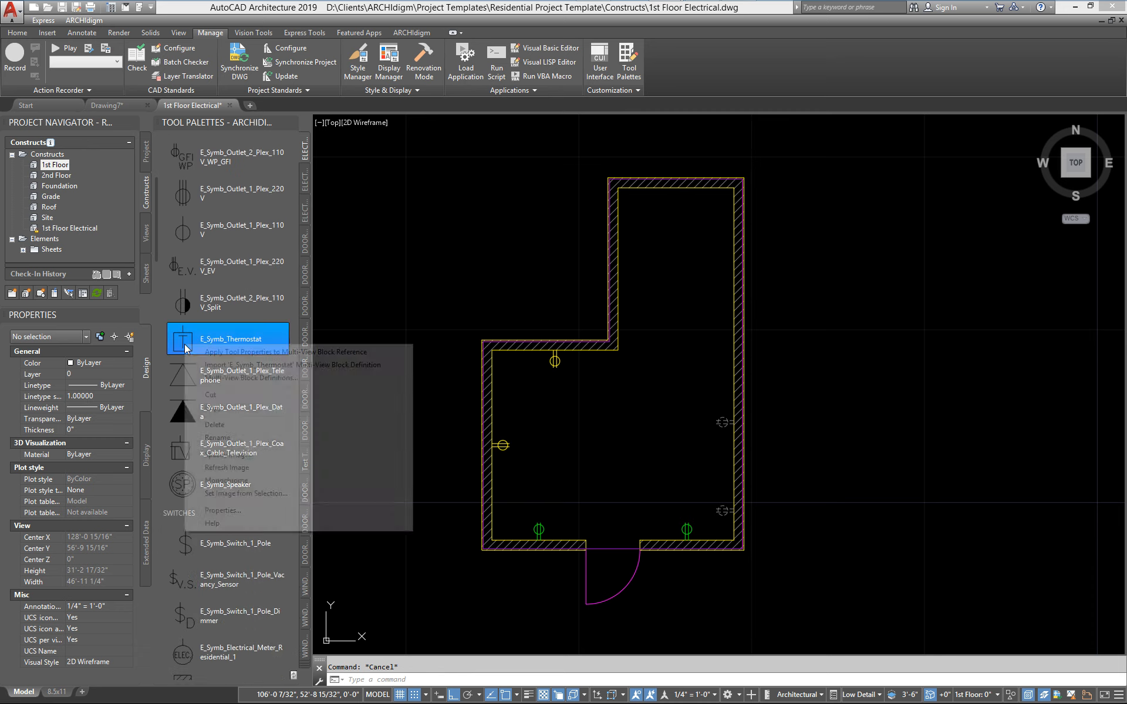
left_click(223, 510)
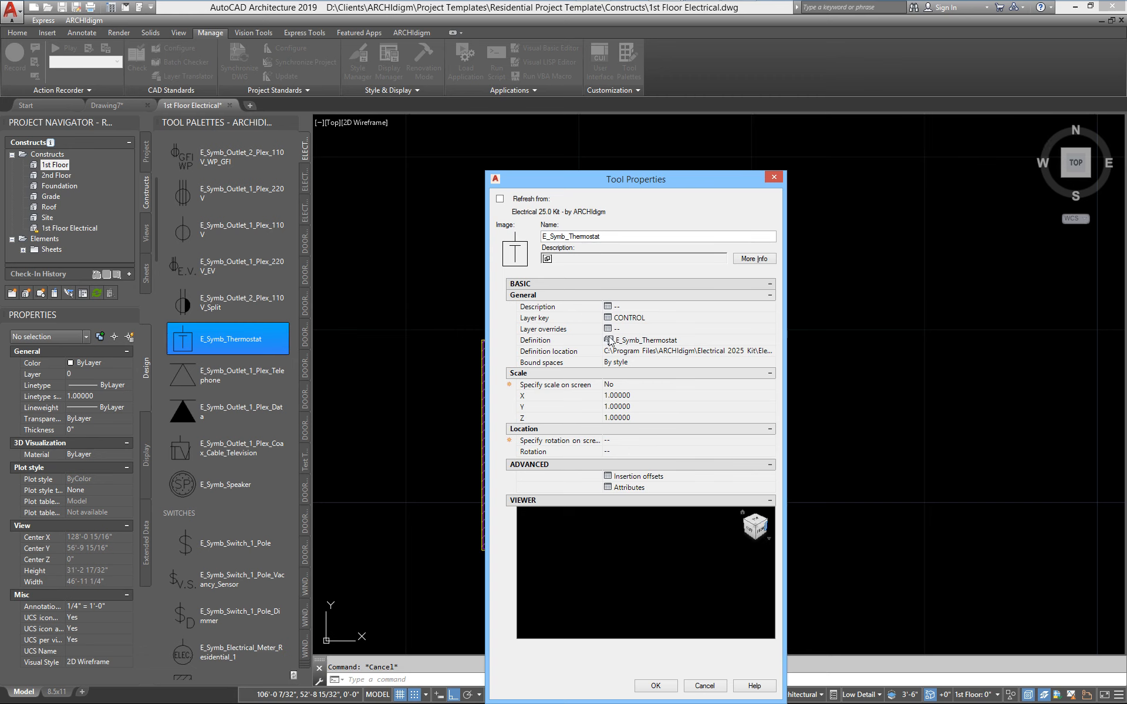
left_click(672, 688)
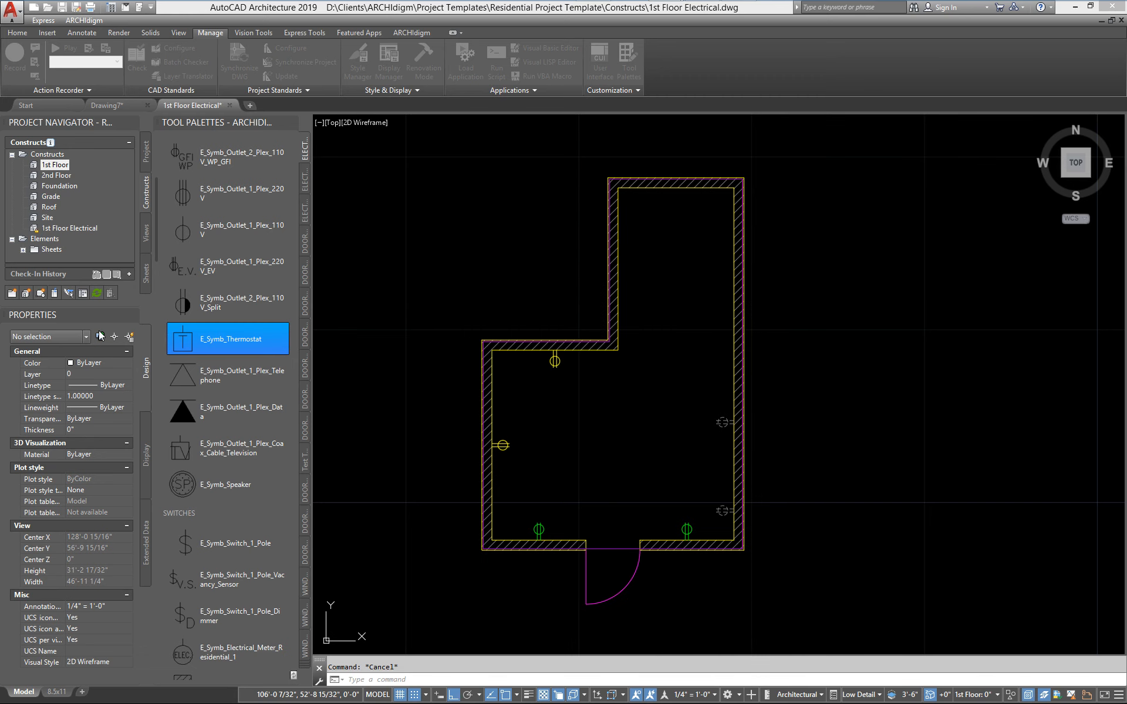
- Place an E_Symb_Thermostat symbol on the south wall between the outlet and the door, rotated 180 degrees, and select it to check its layer
left_click(185, 341)
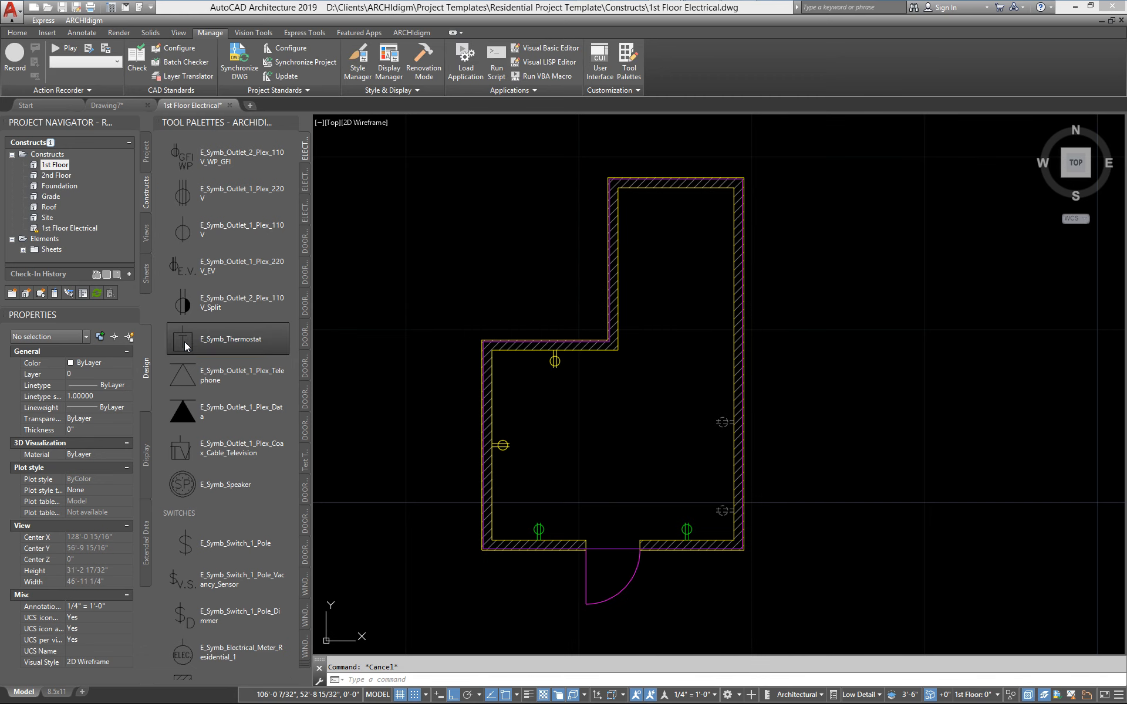
scroll(586, 525, "up", 2)
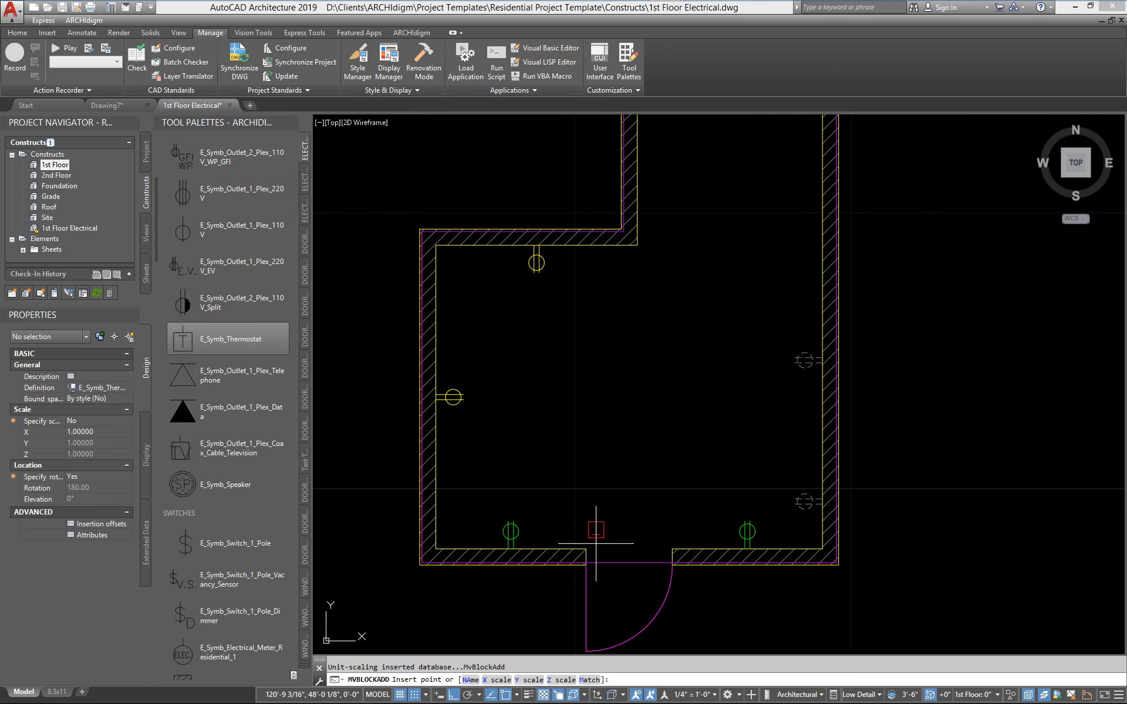
left_click(561, 549)
key("Return")
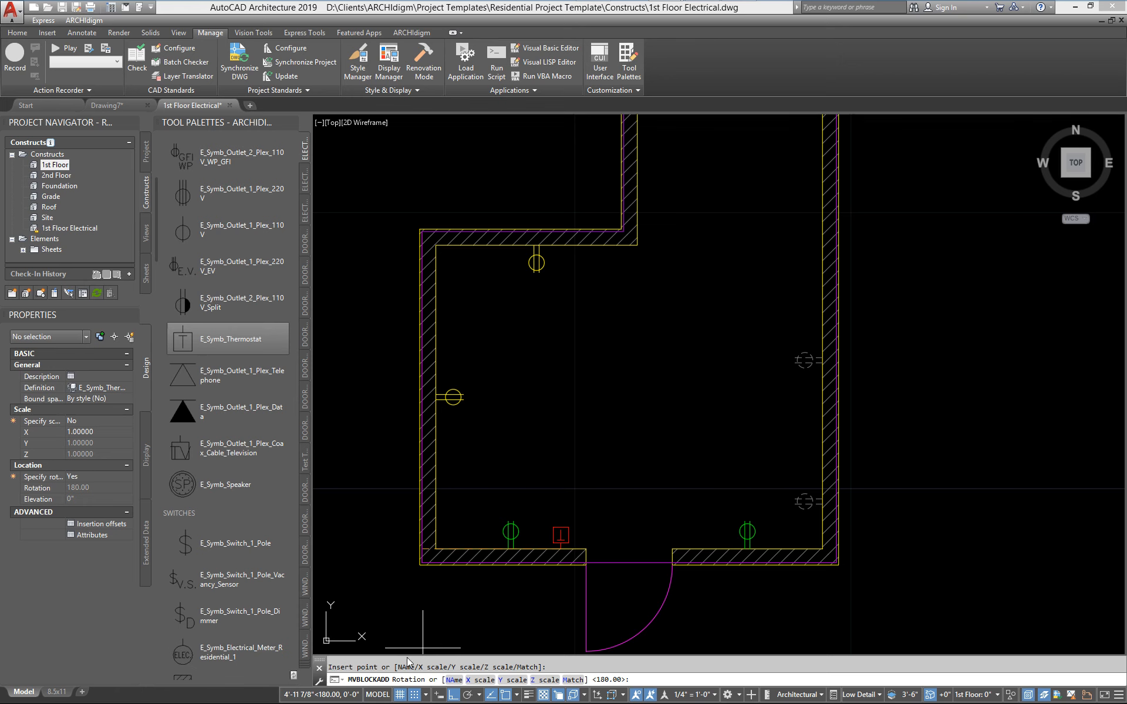
key("Escape")
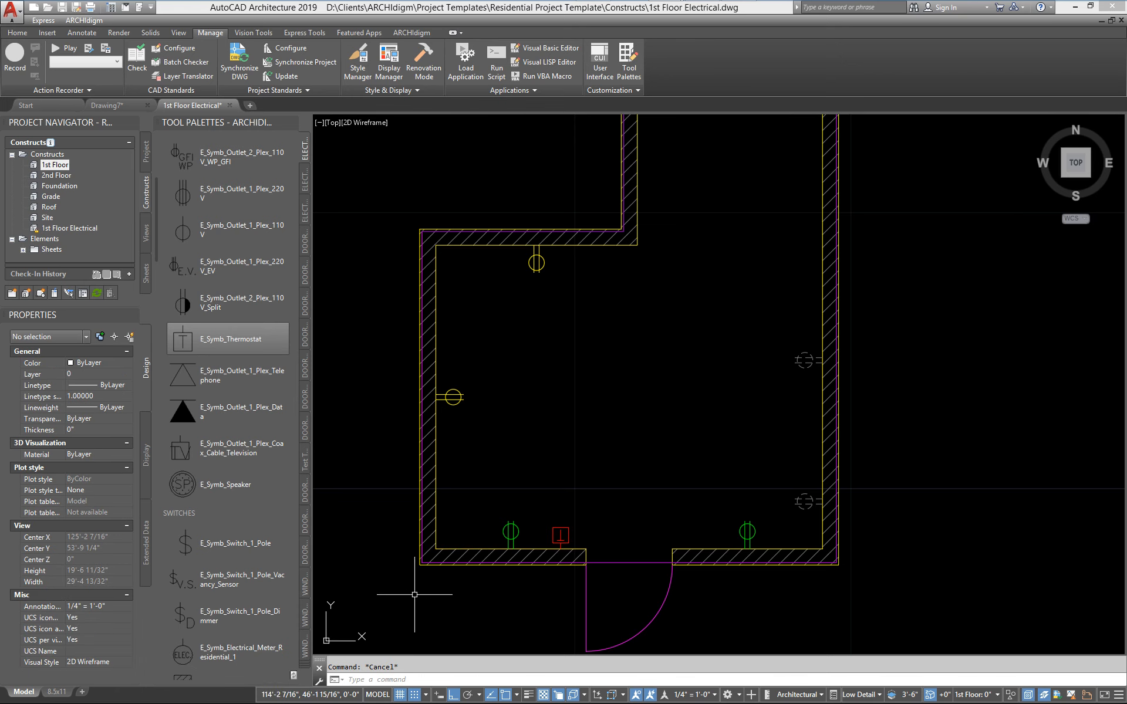
left_click(560, 536)
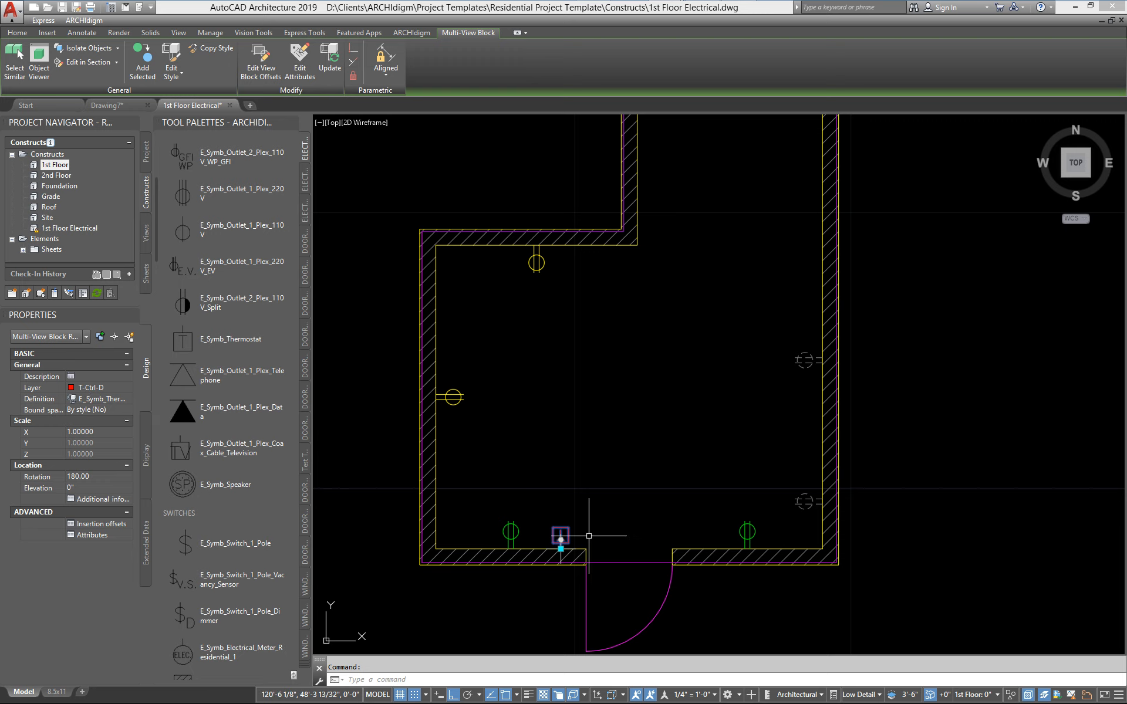
- Review the layer key overrides, and set the T-Ctrl-D layer's color to 8 and its linetype to HIDDEN2
left_click(1044, 695)
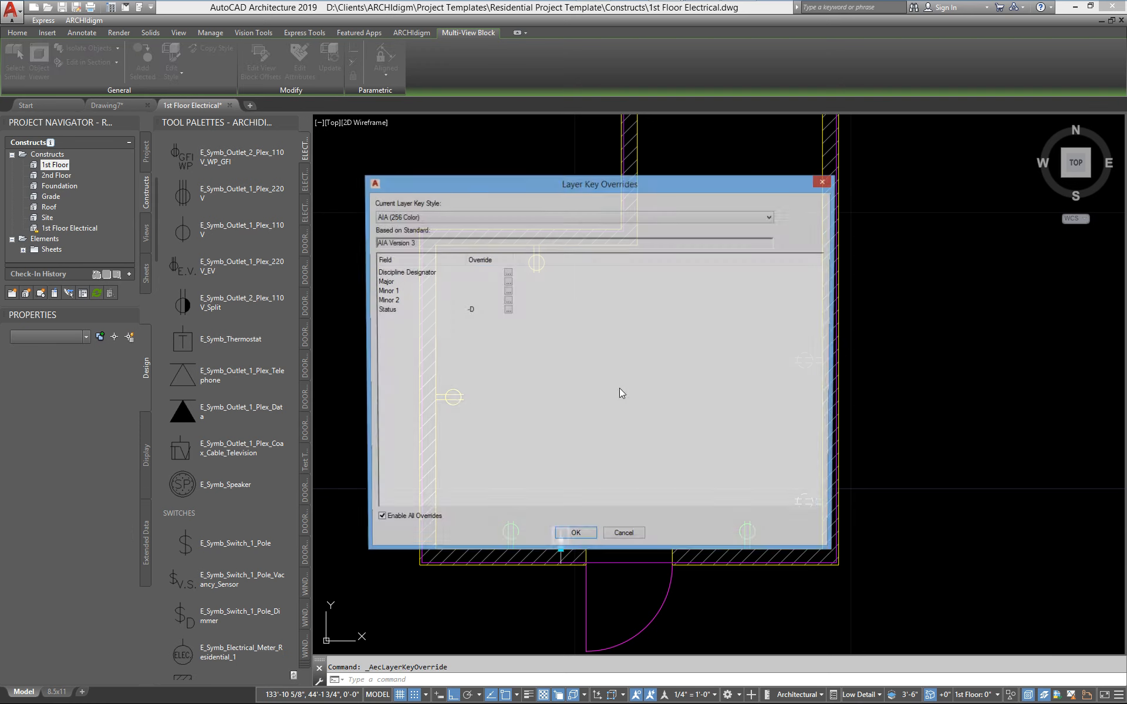
left_click(624, 537)
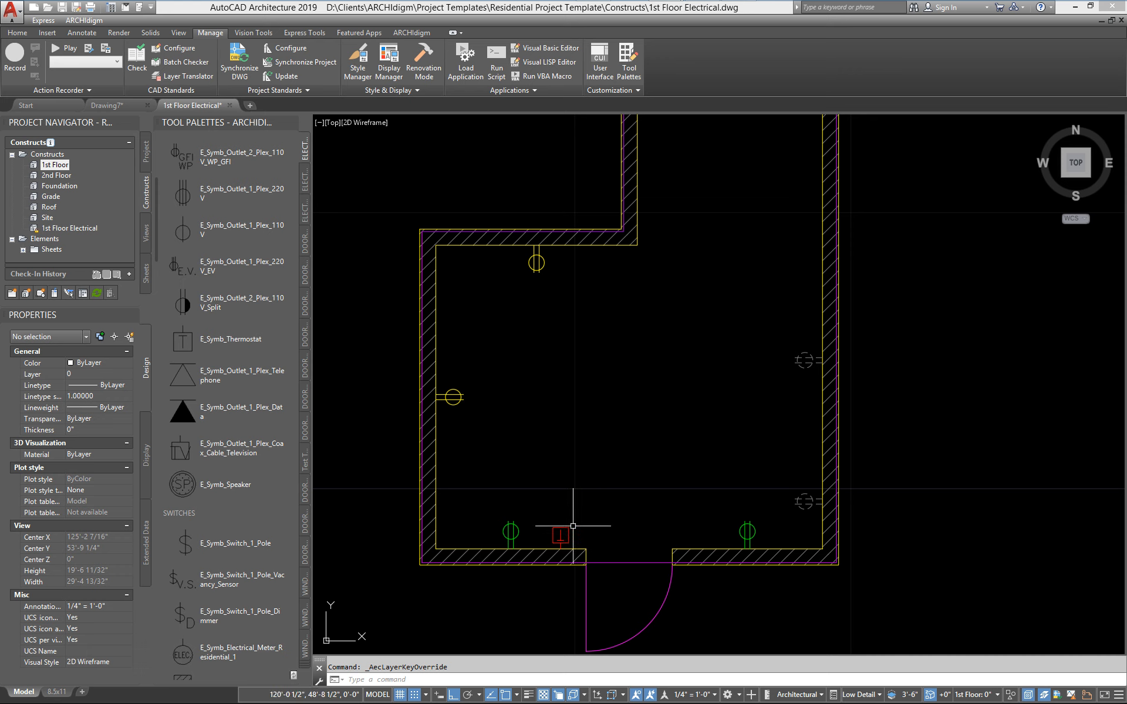
type("layer")
key("Return")
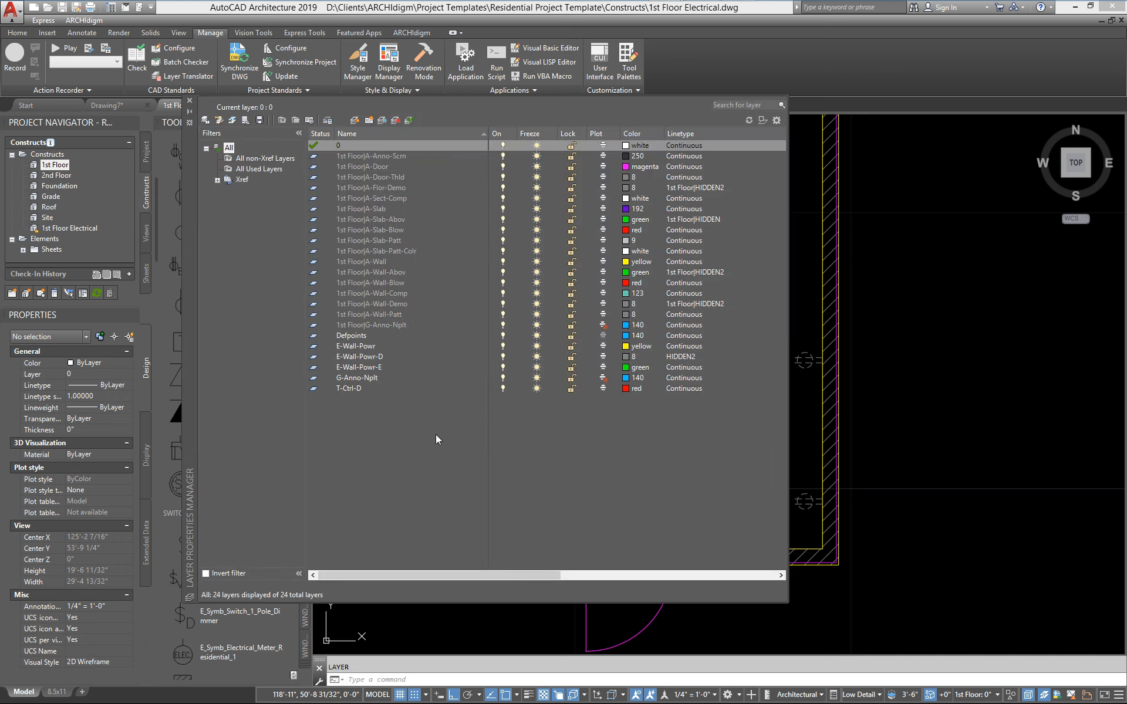
left_click(355, 392)
left_click(345, 392)
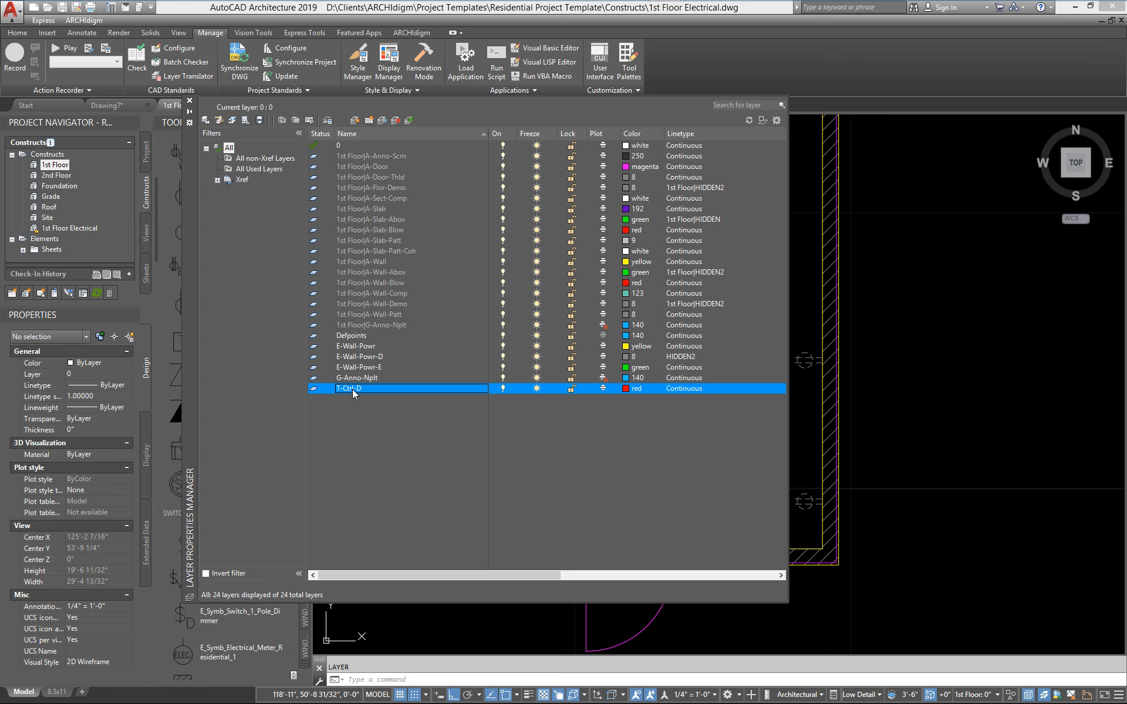
left_click(625, 388)
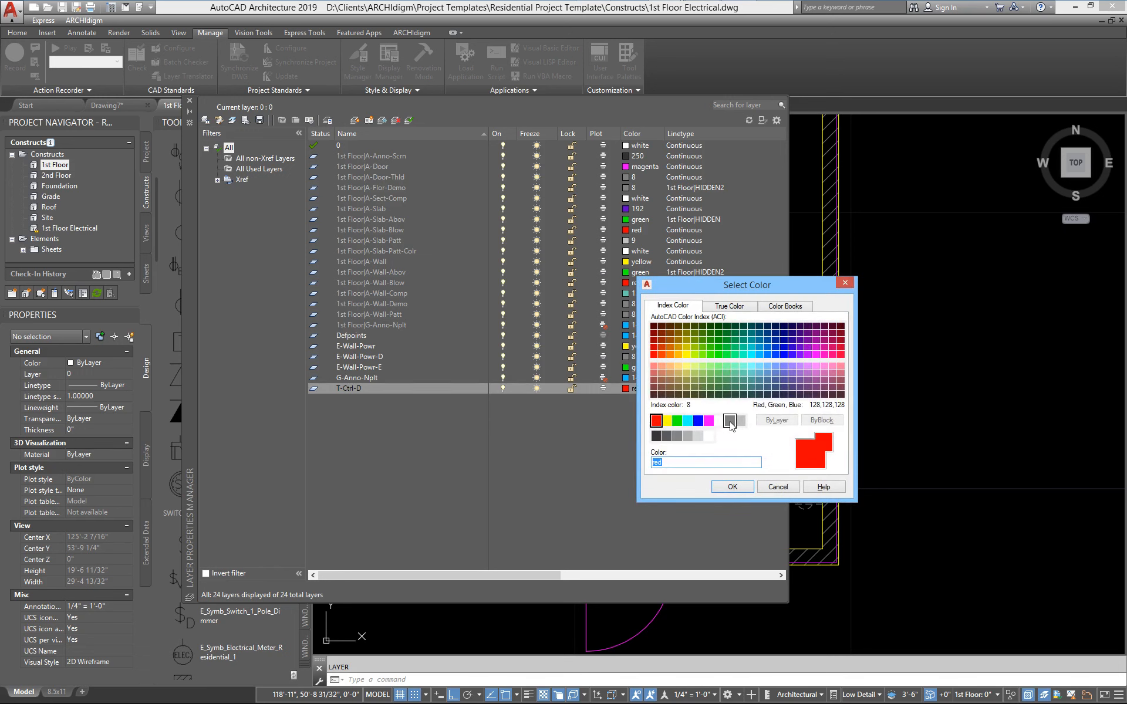
left_click(729, 421)
left_click(733, 488)
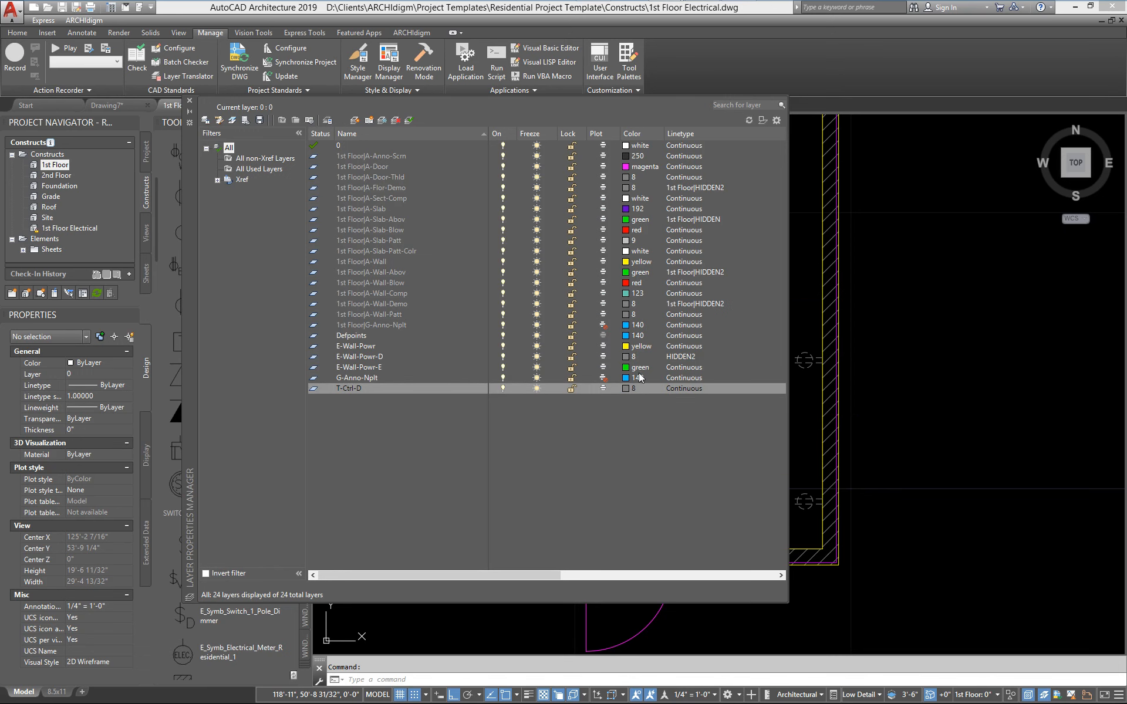
left_click(684, 389)
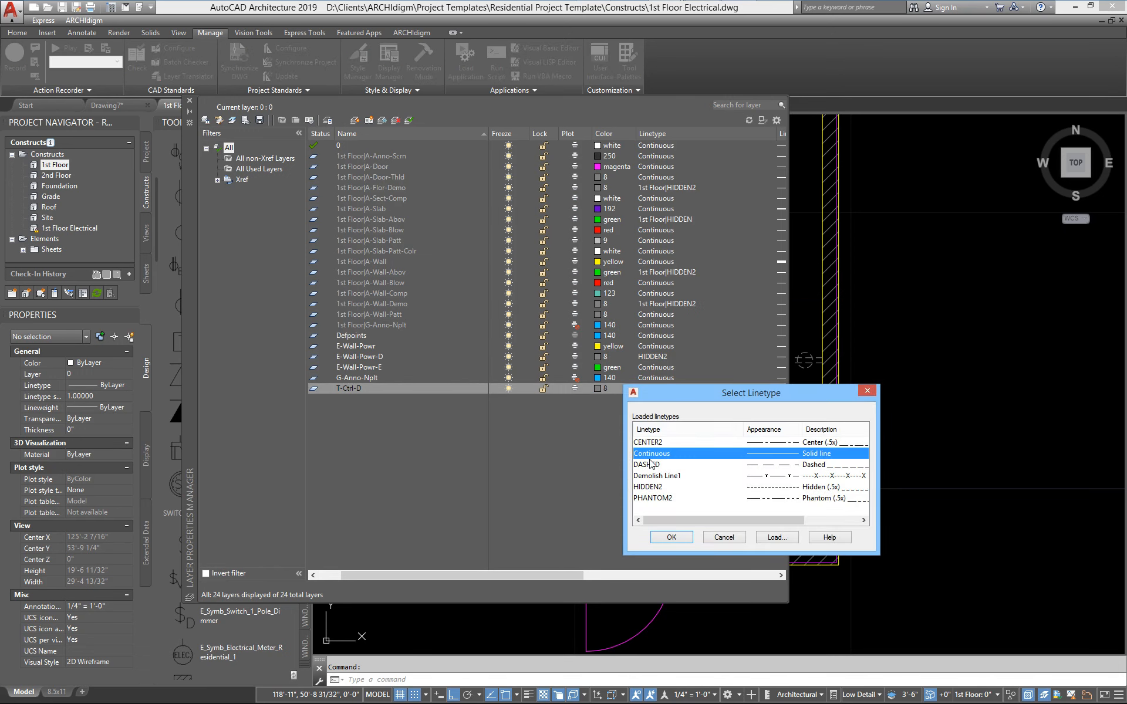
left_click(652, 487)
left_click(669, 536)
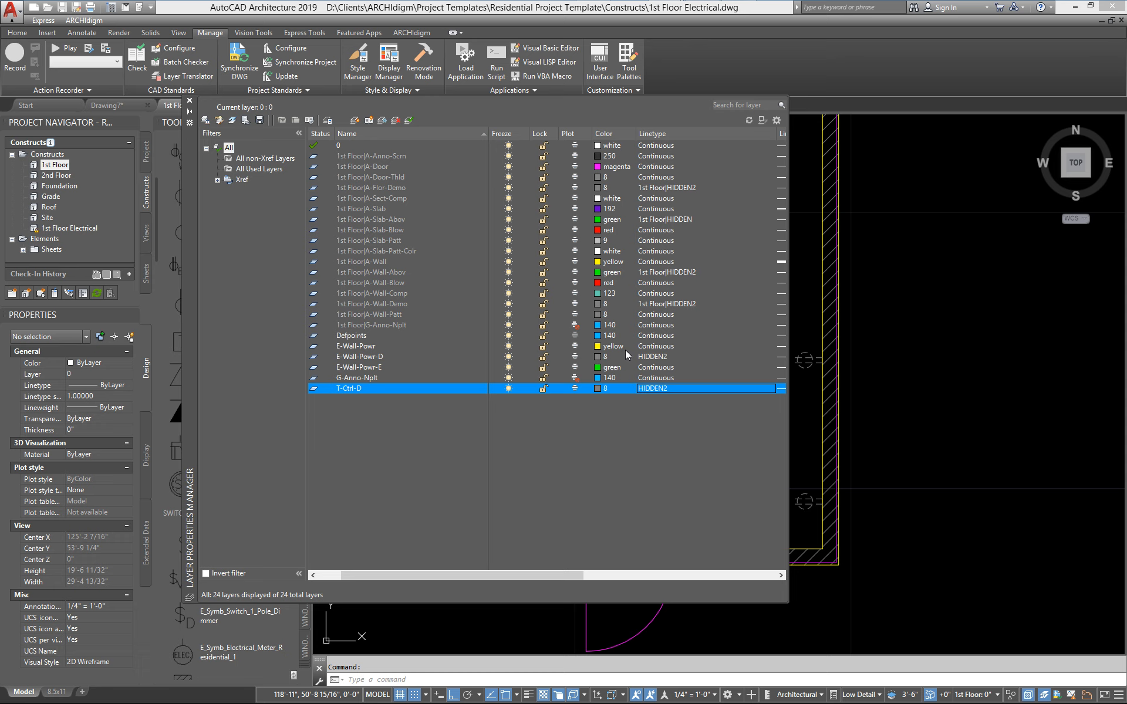
- Switch to the Autodesk Content Browser and examine the layer tools in the Electrical 25.1 Kit catalog's ELECTRICAL - TOOLS section
mouse_move(666, 2)
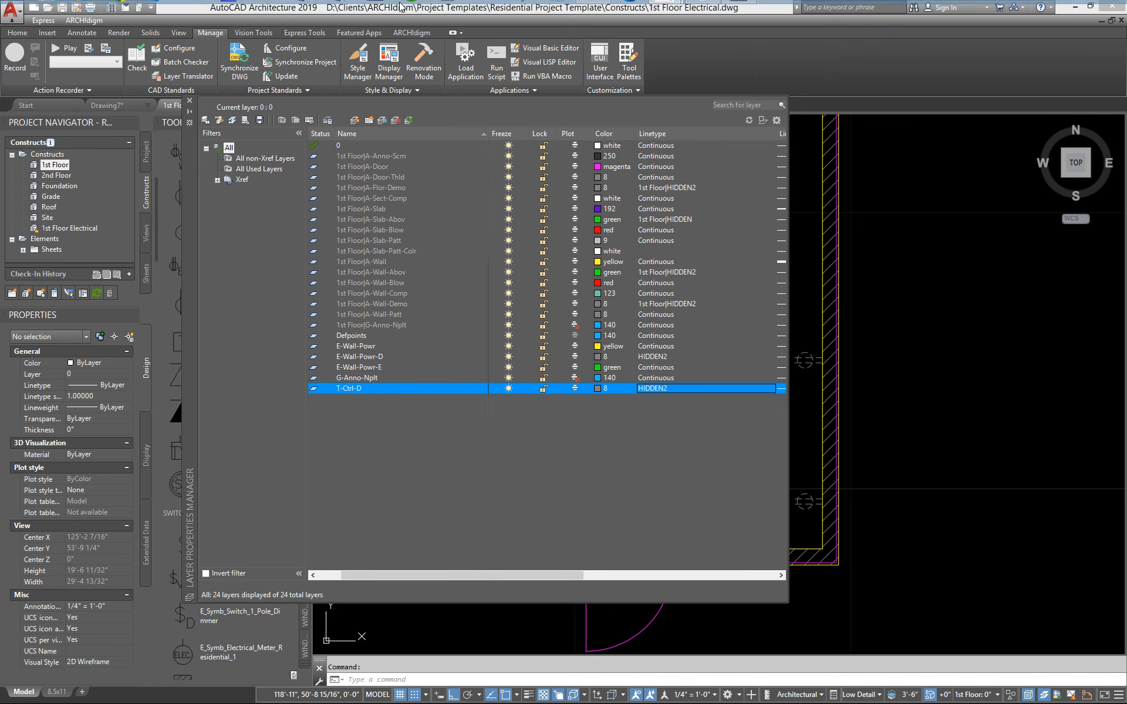
left_click(746, 9)
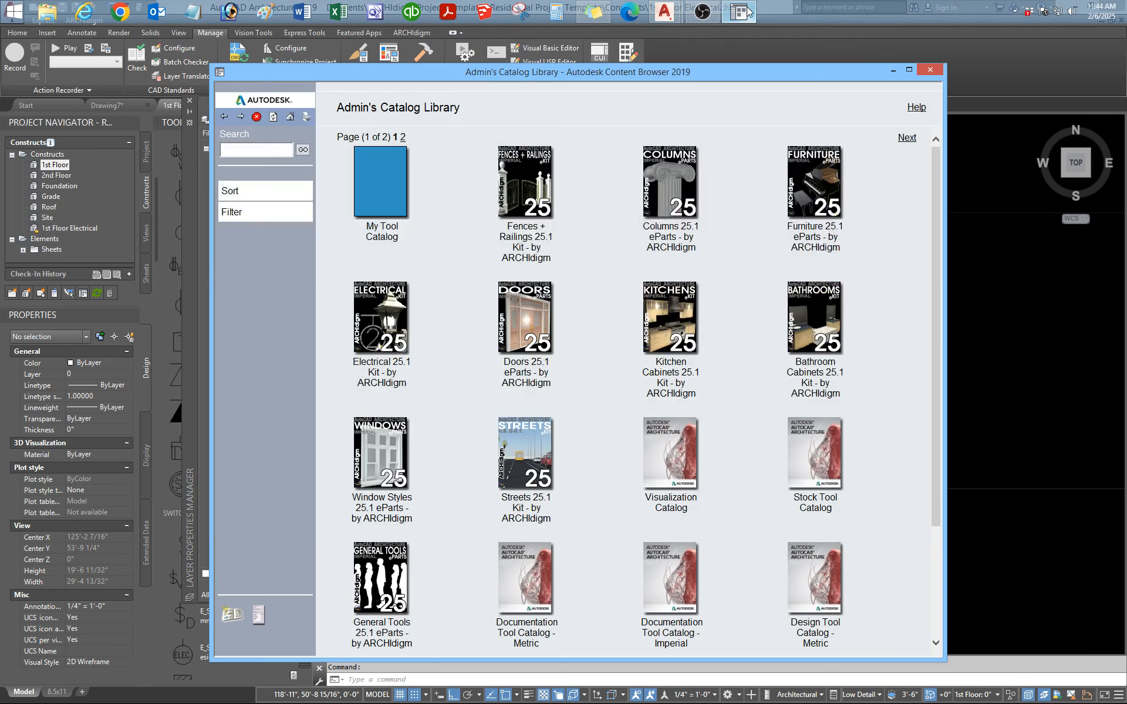
left_click(372, 322)
left_click(494, 280)
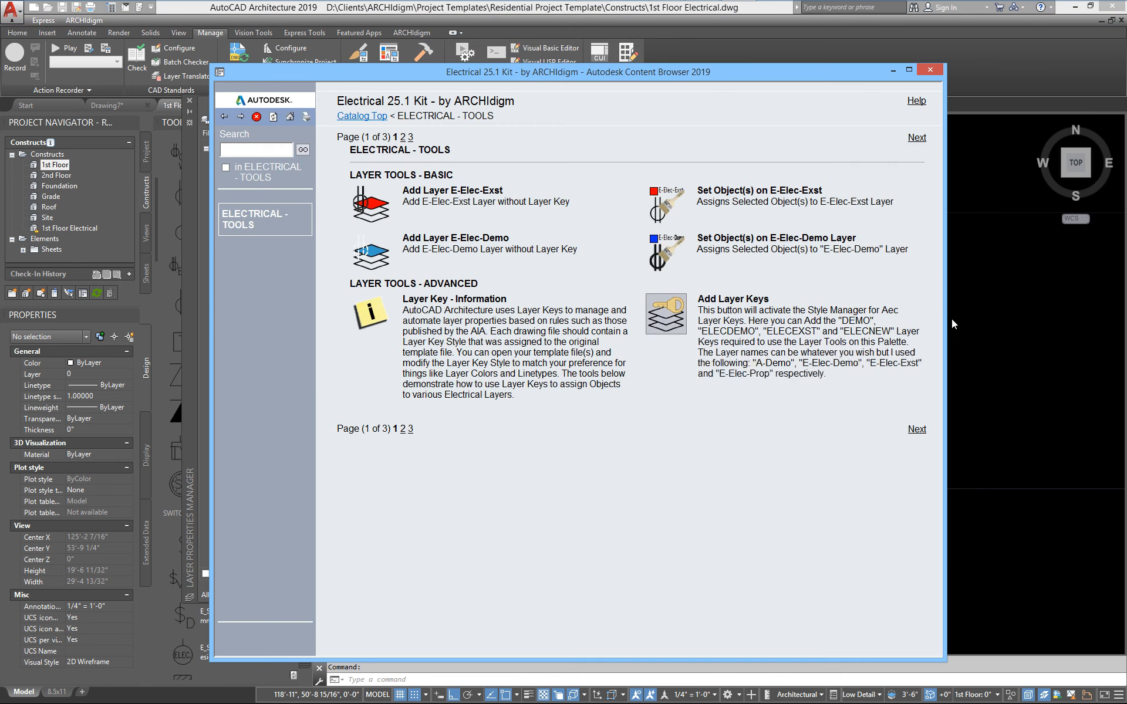
left_click(917, 430)
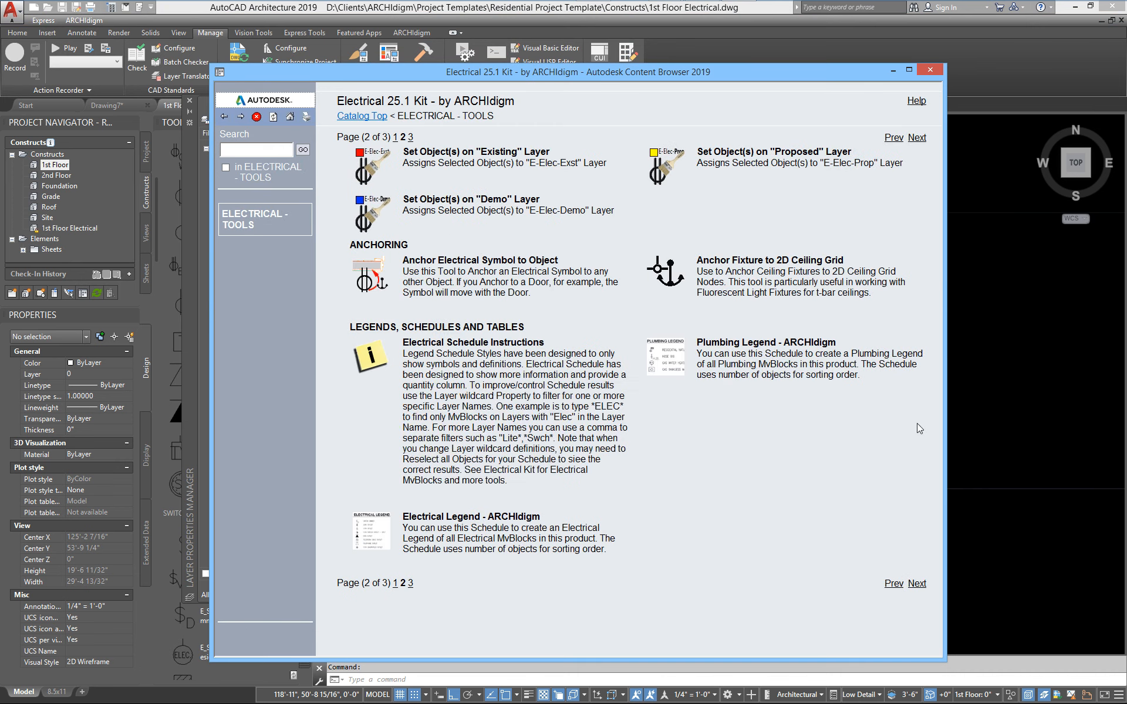
left_click(224, 117)
left_click(675, 331)
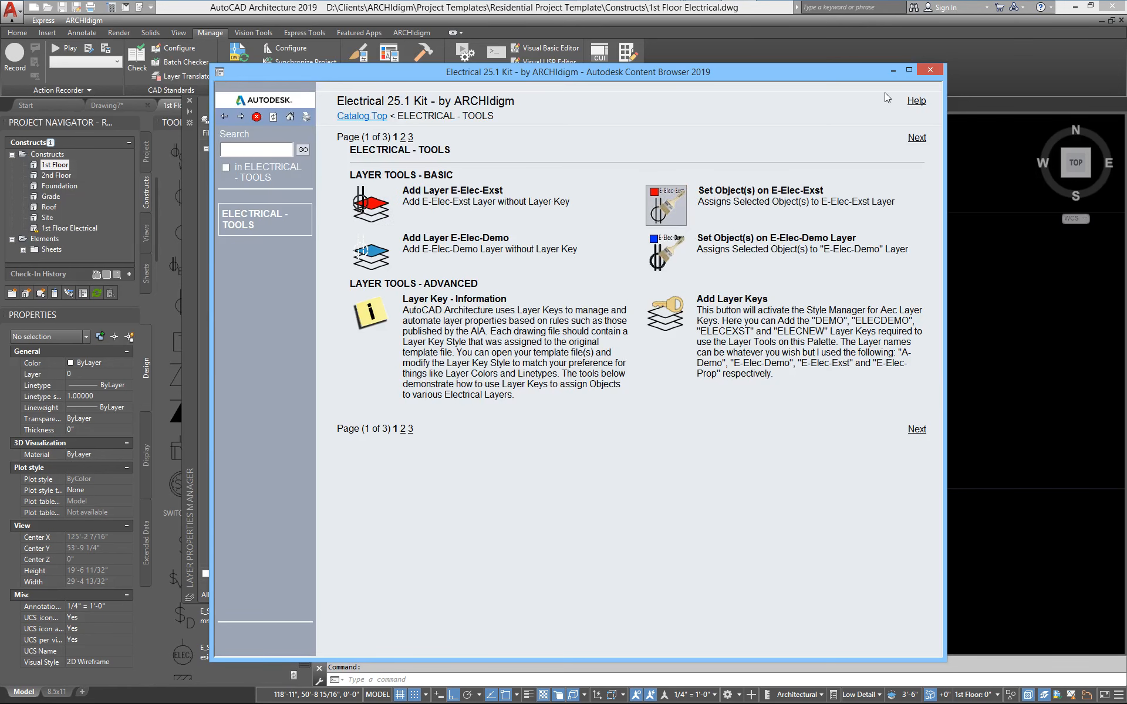
left_click(932, 76)
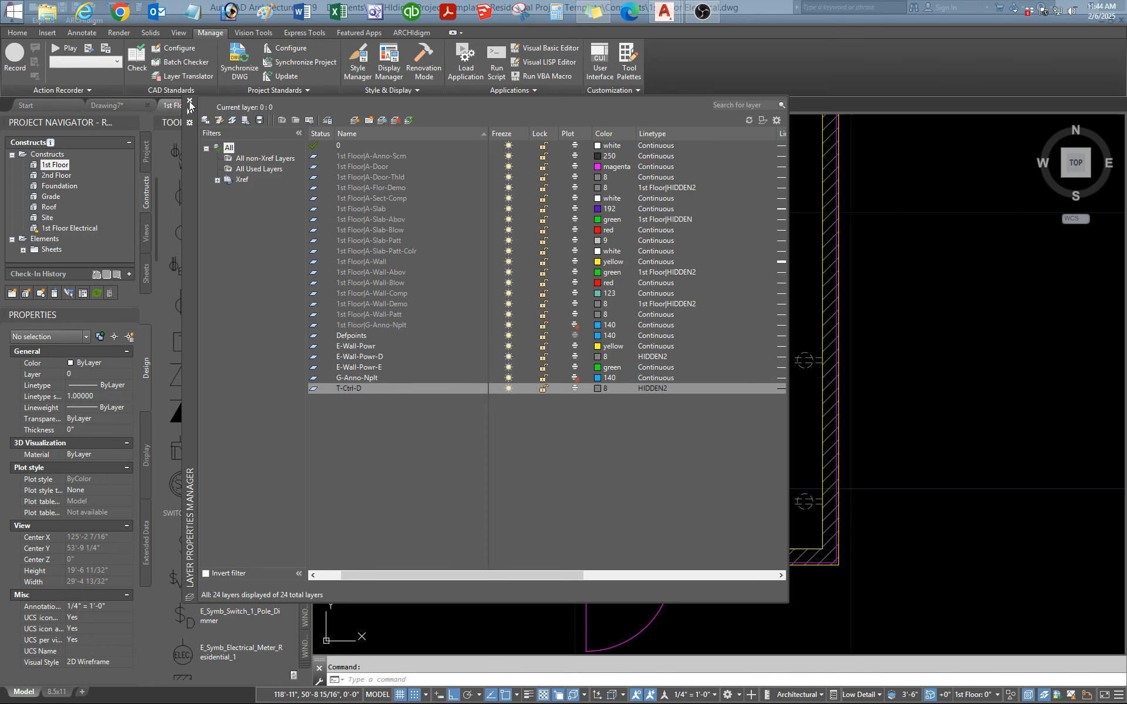
- Close the Layer Properties Manager and regenerate the whole drawing
left_click(190, 103)
type("rea")
key("Return")
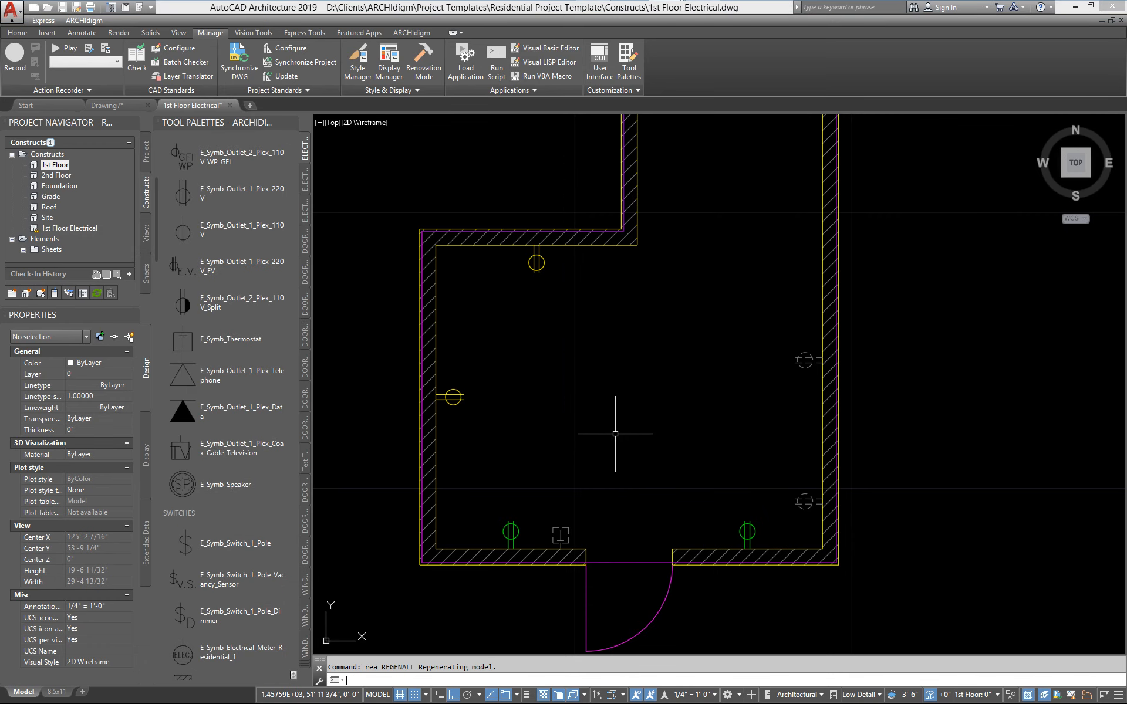
- Turn off Enable All Overrides in the layer key overrides
scroll(581, 520, "down", 2)
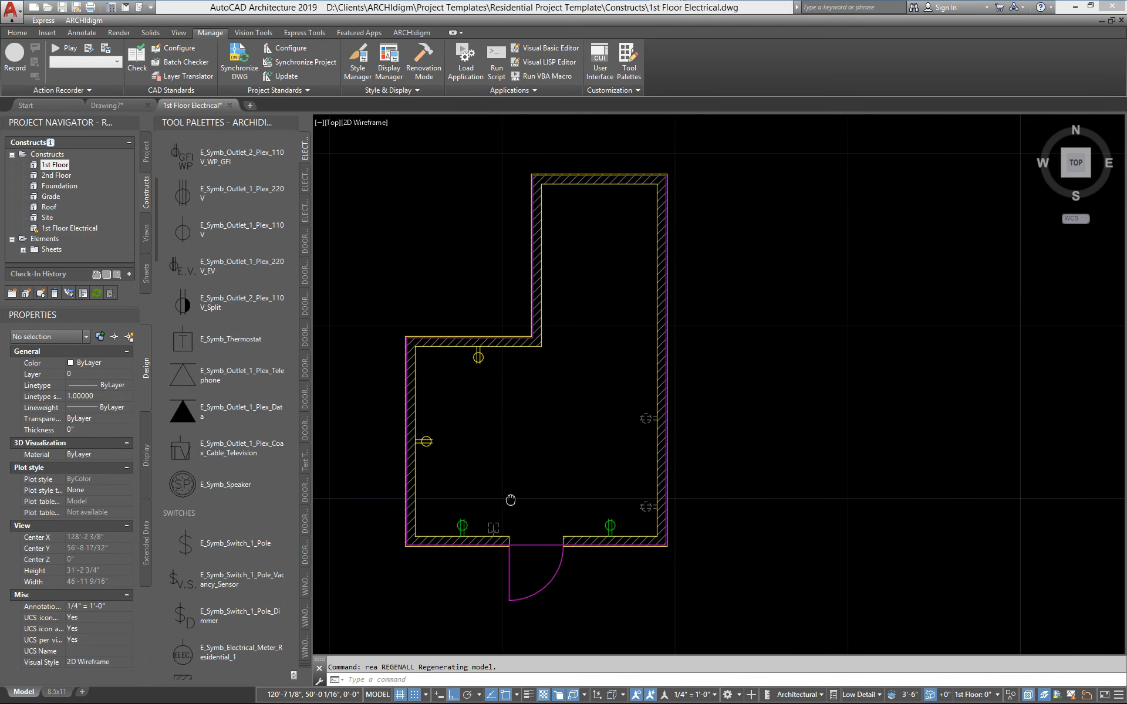
left_click(1040, 694)
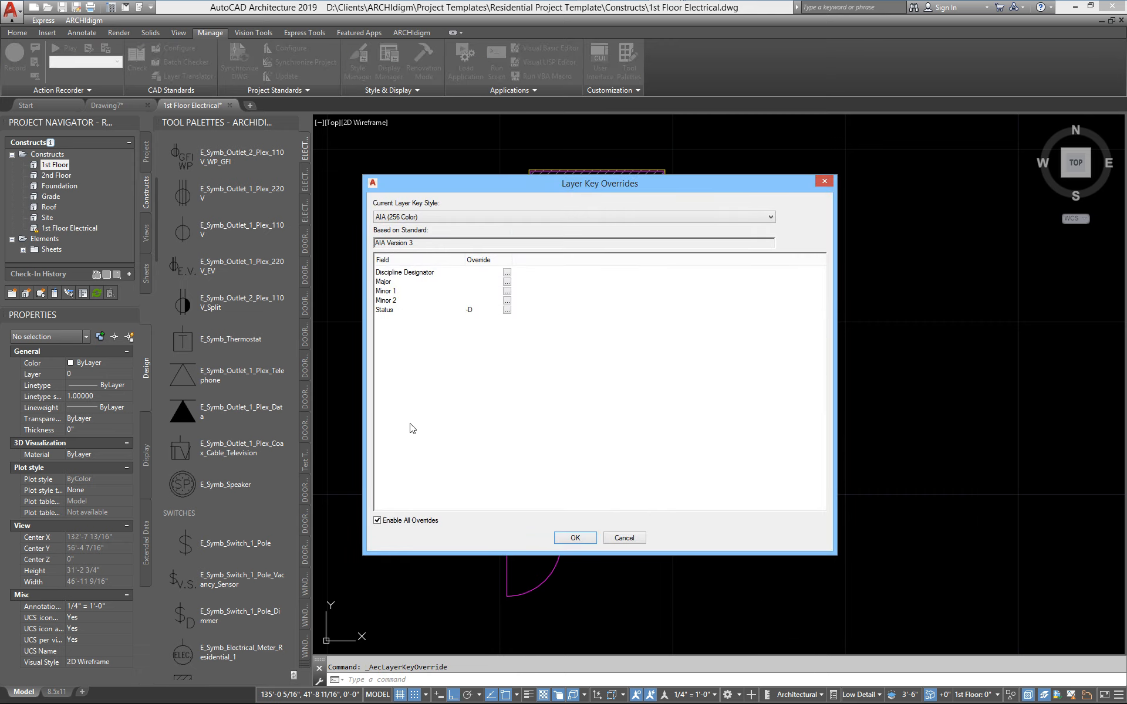
left_click(377, 520)
left_click(567, 539)
- Place an E_Symb_Thermostat symbol on the north wall's inner face, east of the outlet, rotated 0 degrees, and select it to check its layer
left_click(188, 337)
scroll(540, 372, "up", 3)
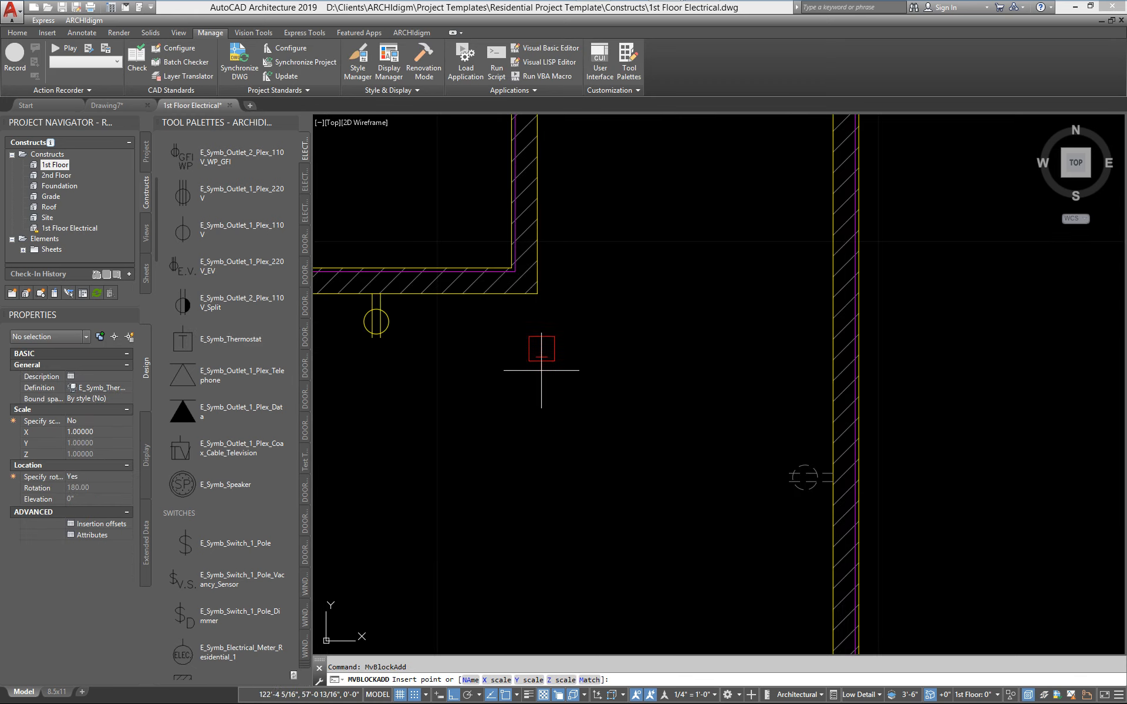
left_click(493, 293)
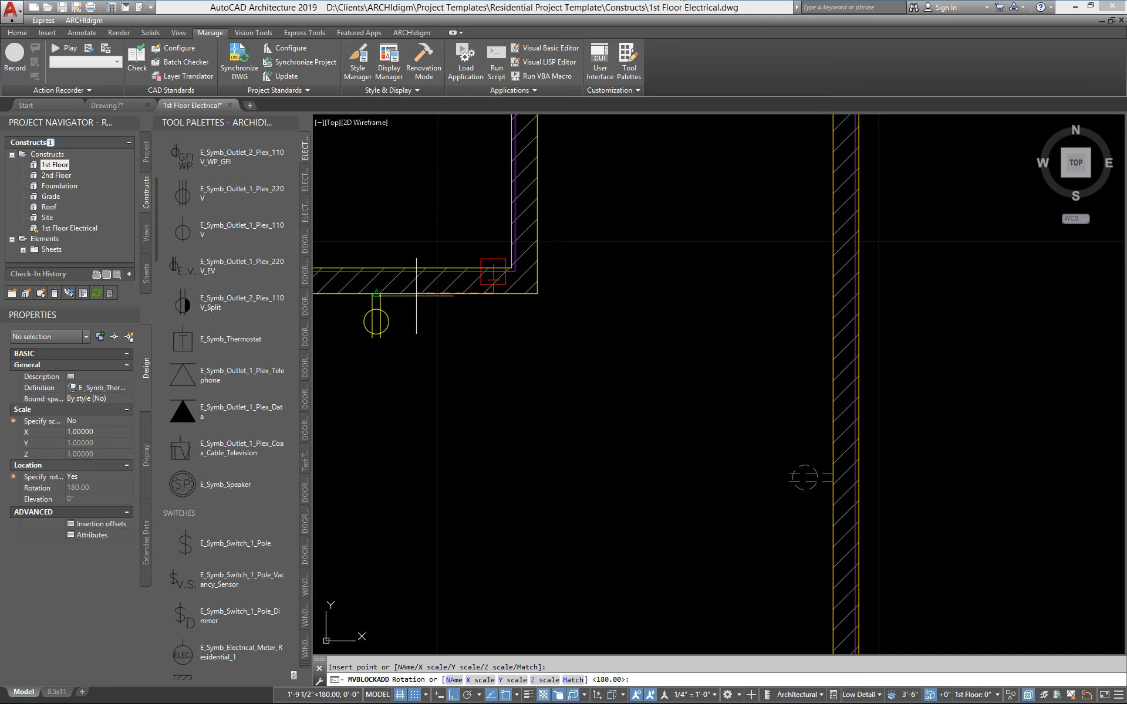
left_click(637, 343)
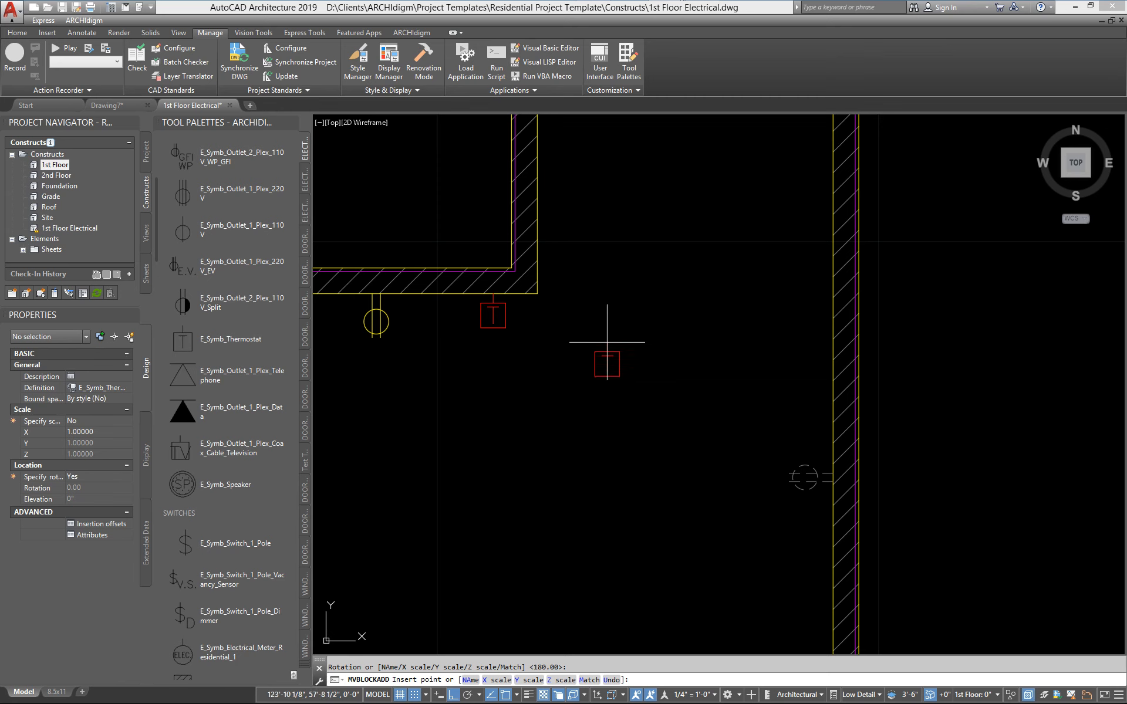
key("Escape")
left_click(493, 315)
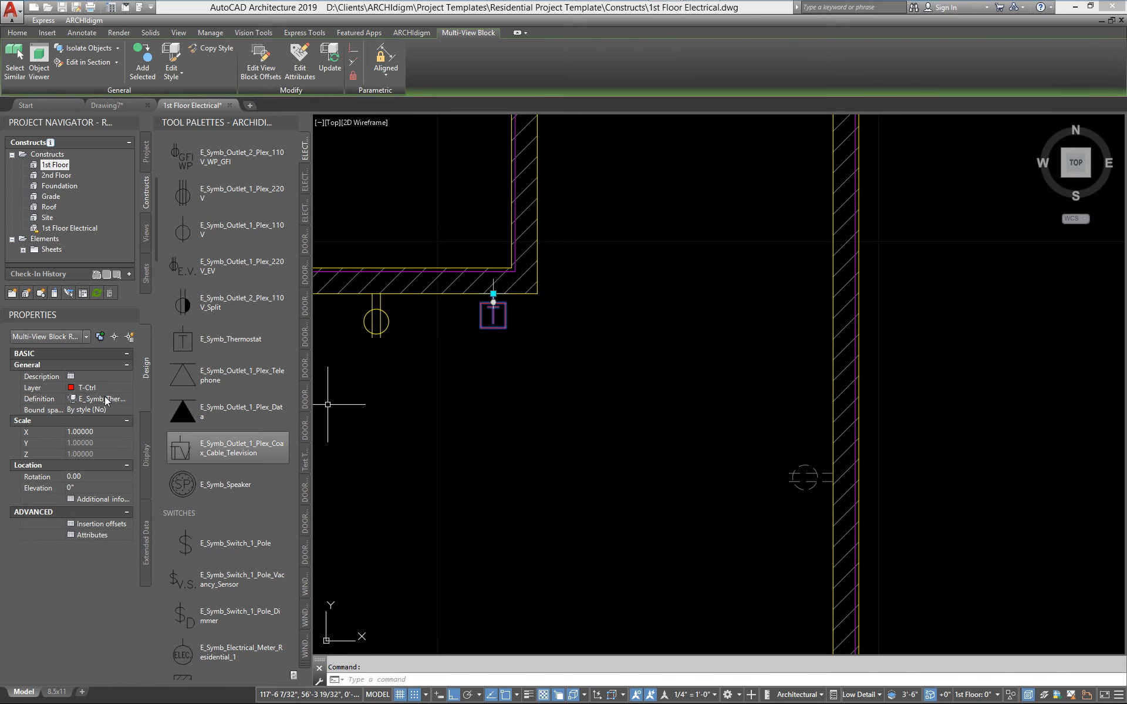
key("Escape")
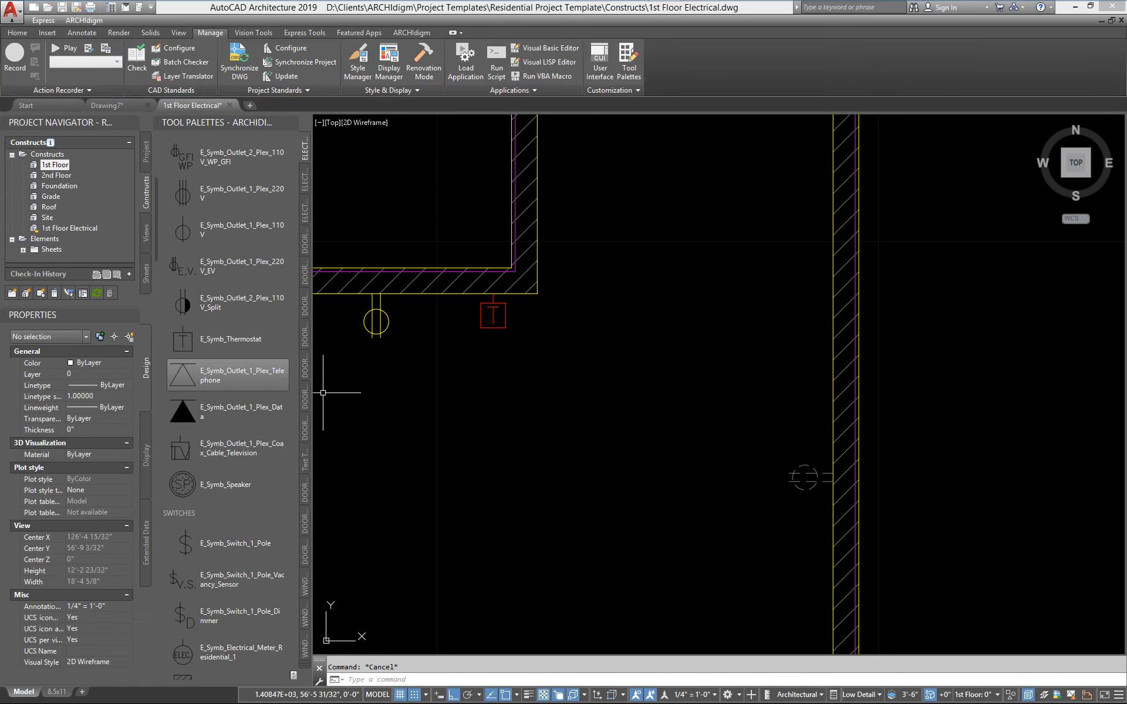
- Clear the Status override value in the layer key overrides, leaving Enable All Overrides off
scroll(378, 529, "down", 4)
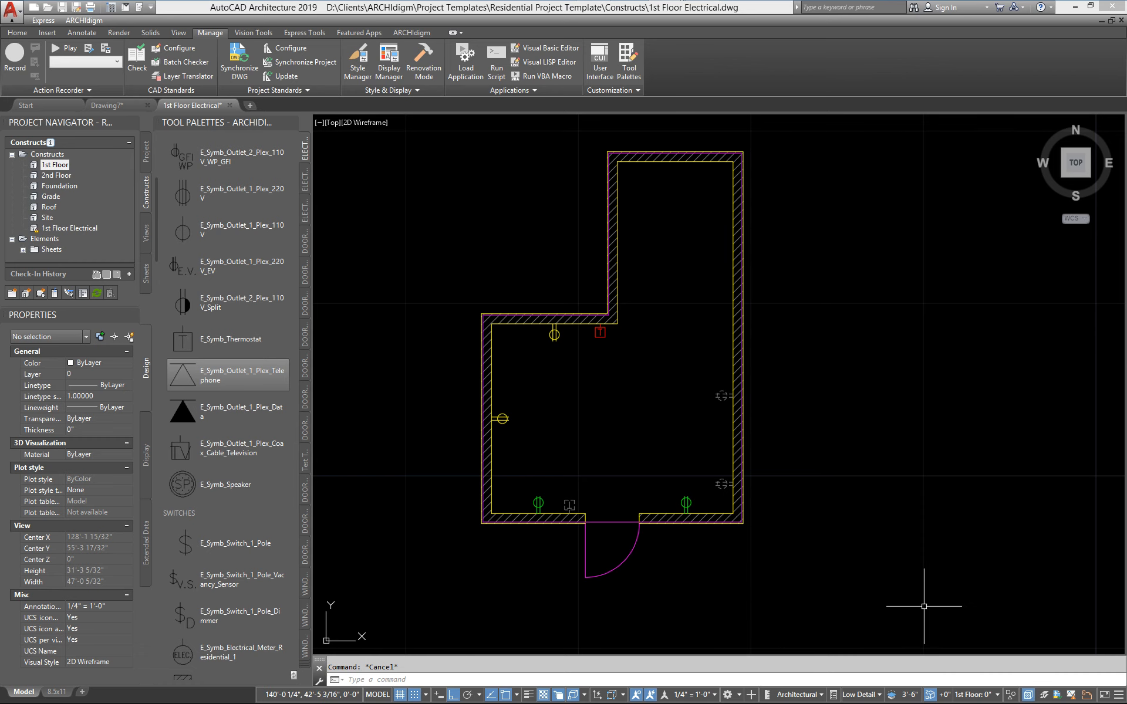
left_click(1046, 697)
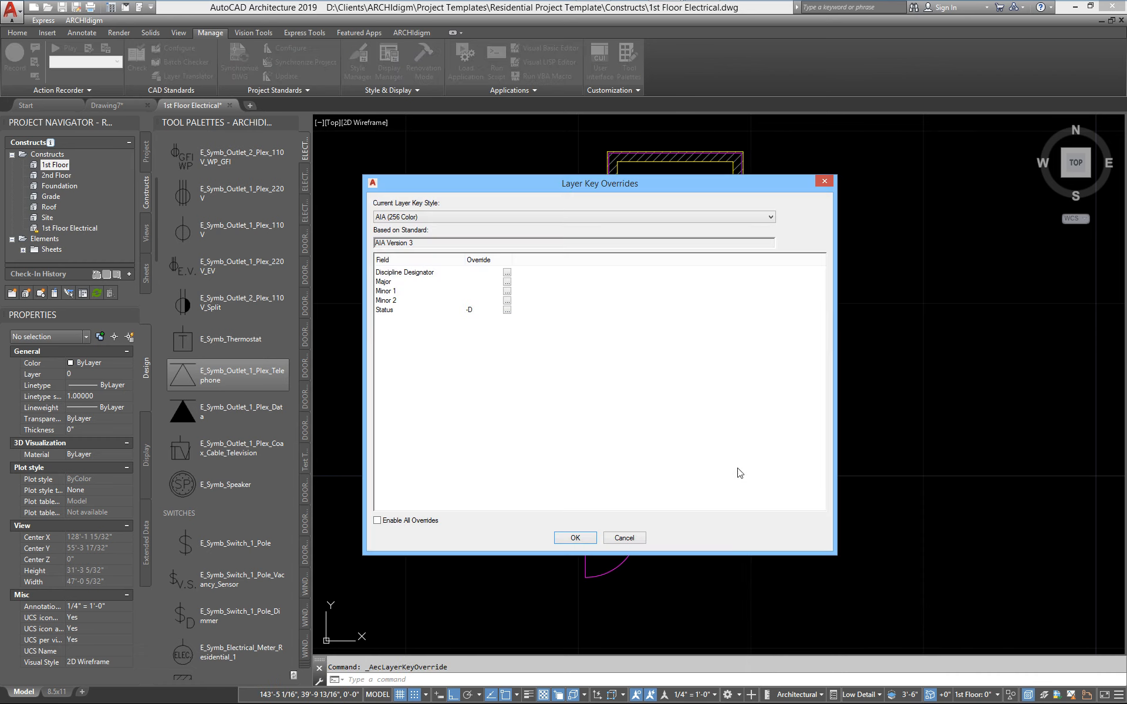
left_click(485, 313)
left_click(484, 313)
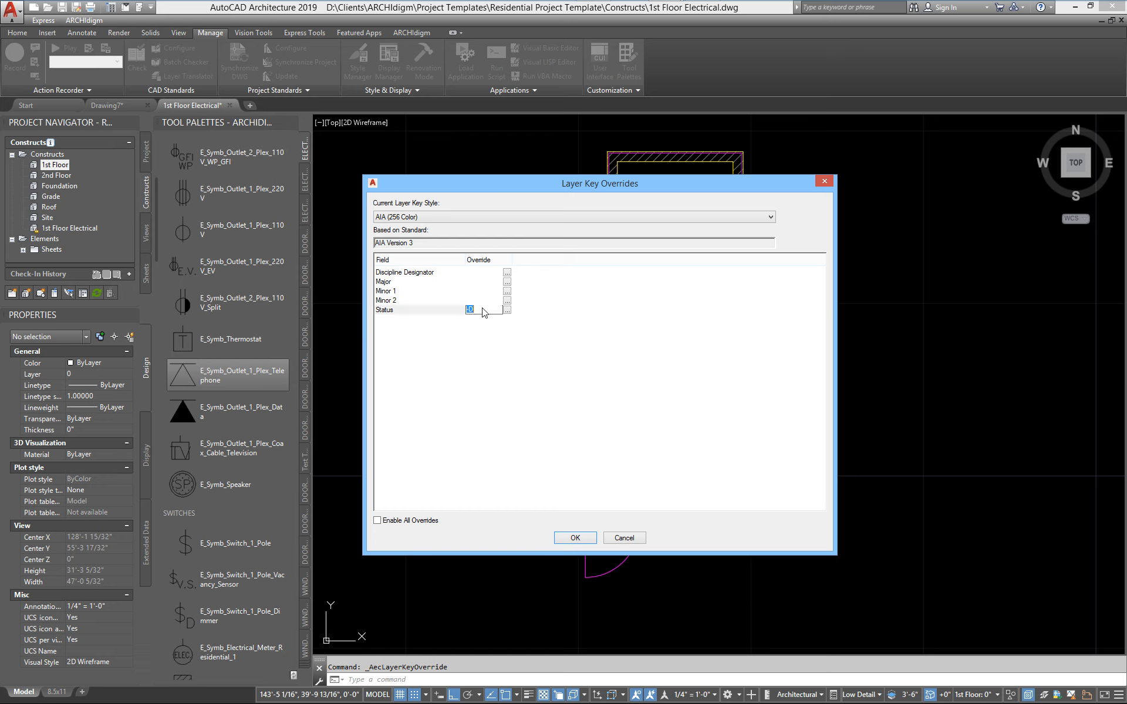
left_click(469, 354)
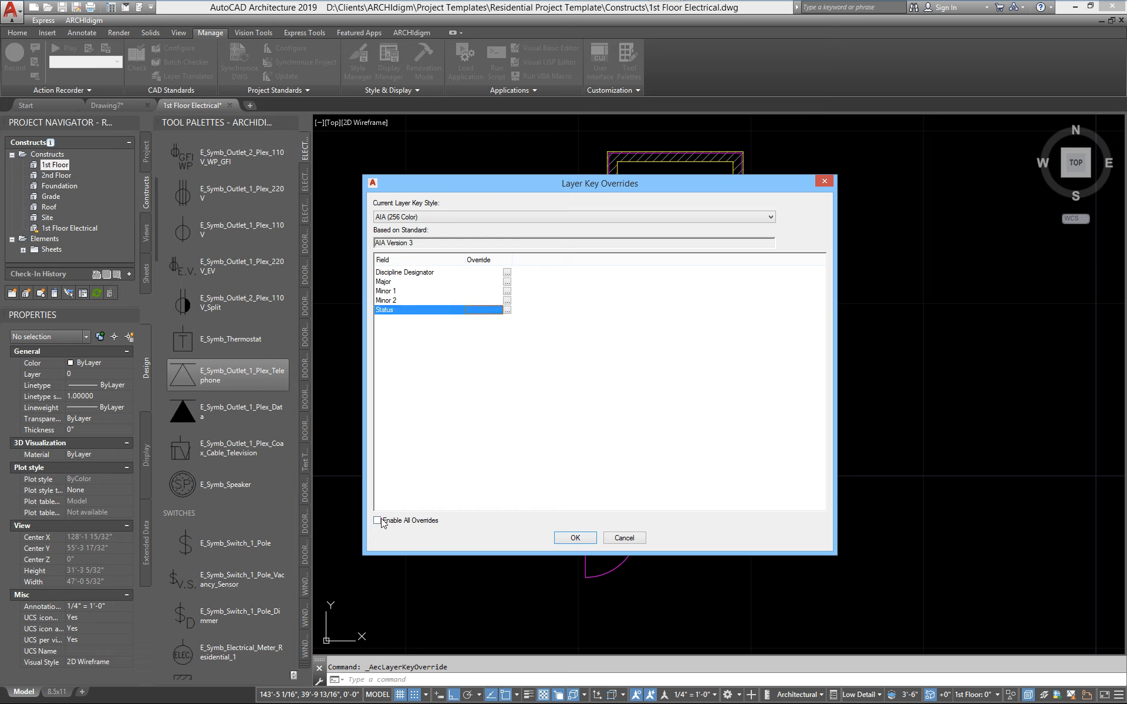
left_click(575, 538)
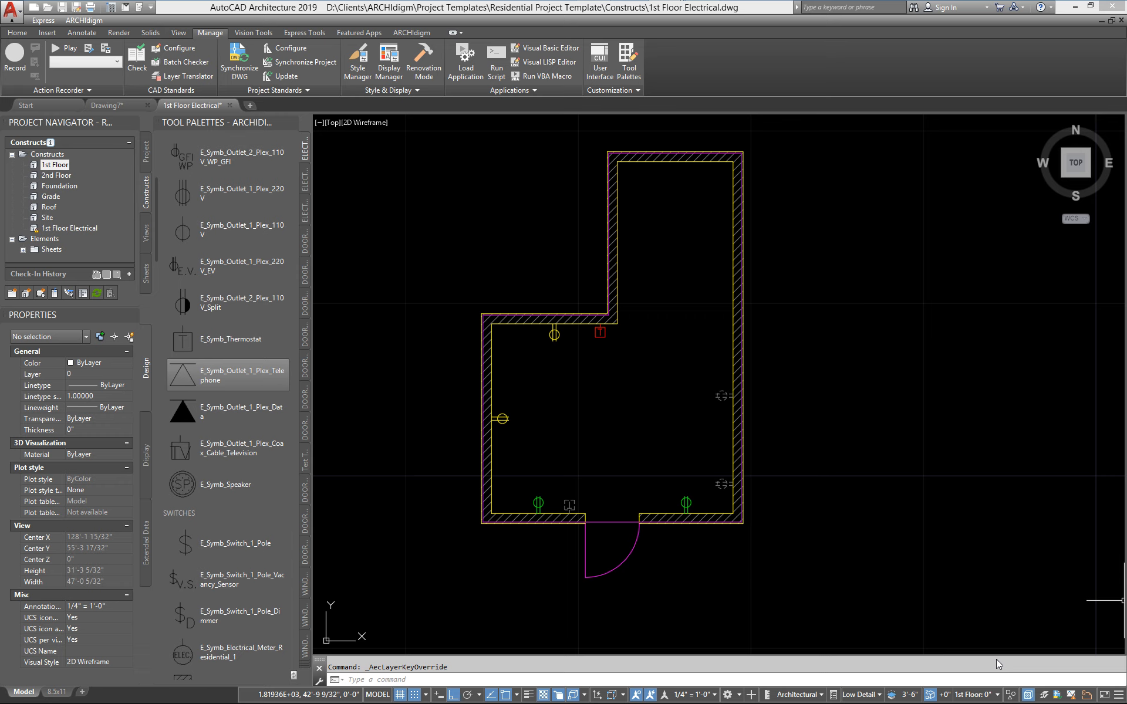
- Run the layerkeyoverride command to review the override settings, and accept them without changes
type("layerkeyoverride")
key("Return")
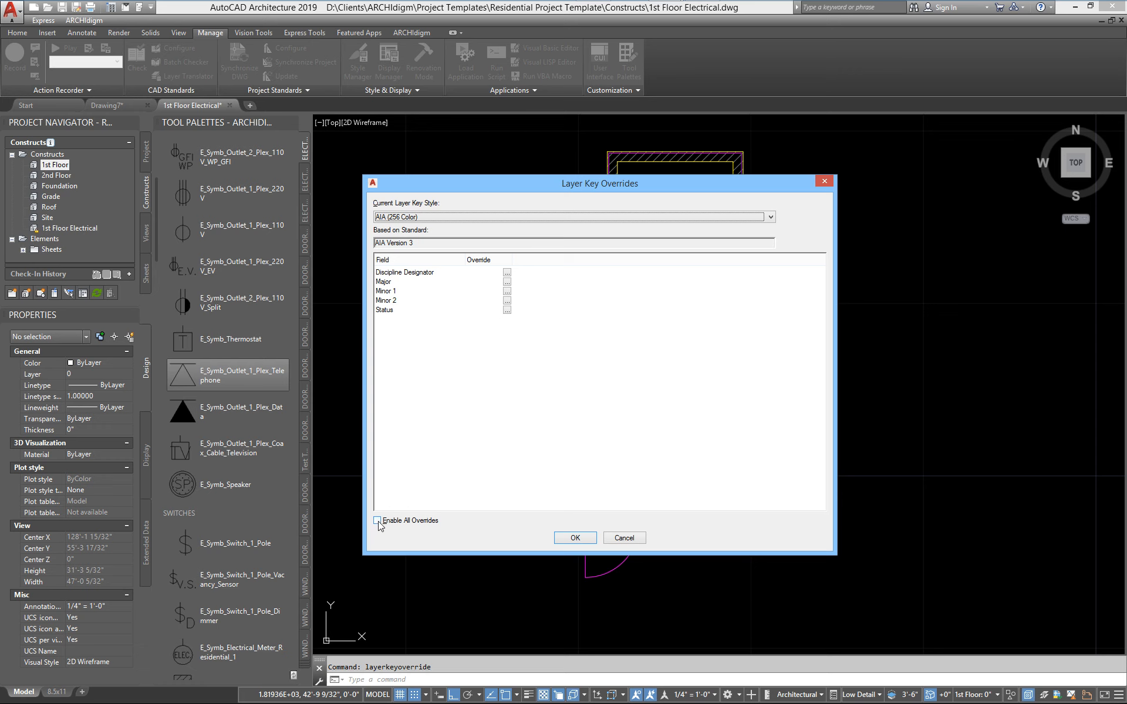
left_click(573, 538)
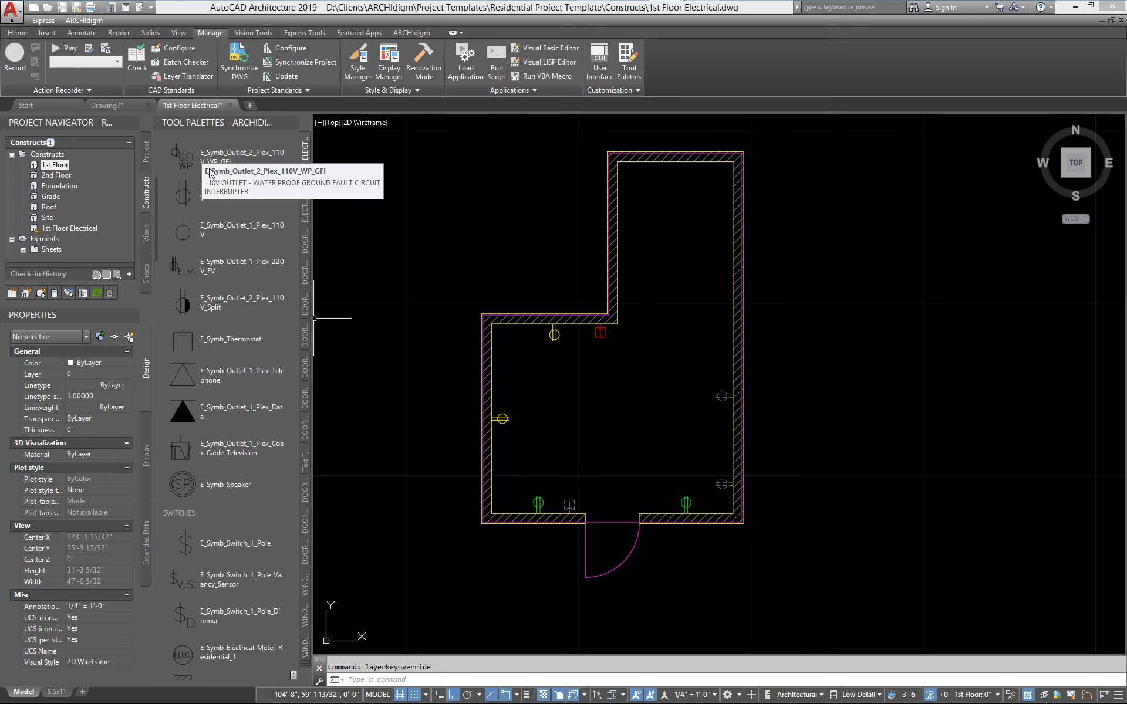
- Toggle the automatic layer key overrides on and back off
type("togglelkeyoverridesmn")
key("Return")
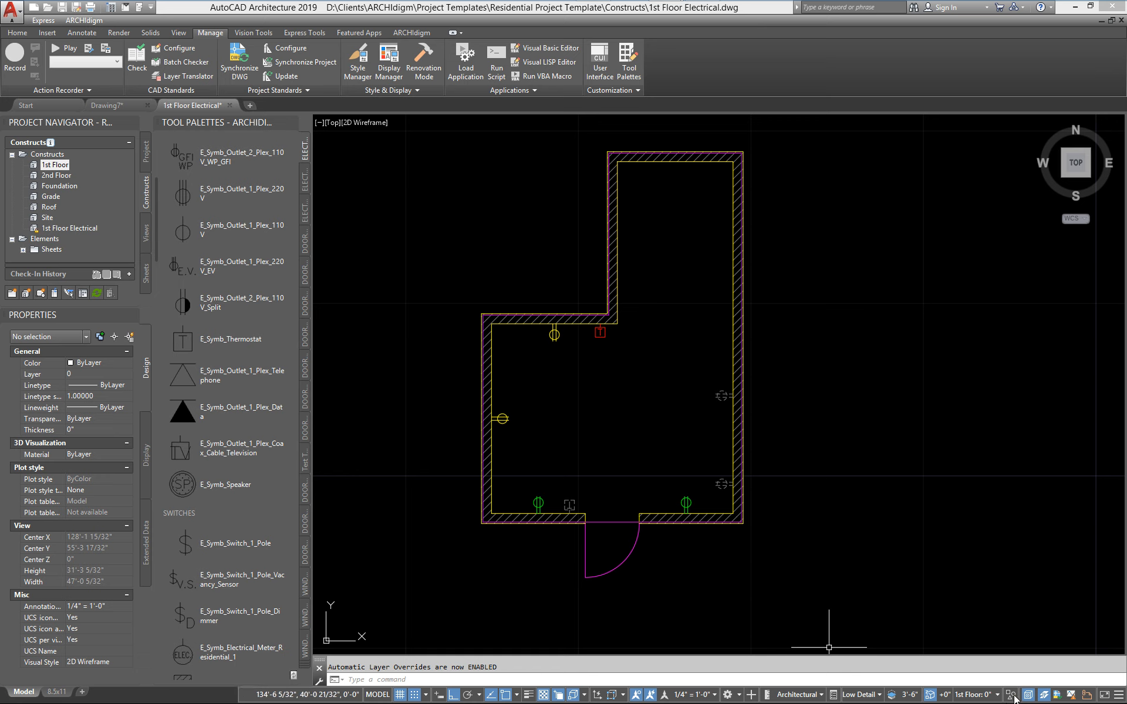
left_click(1045, 694)
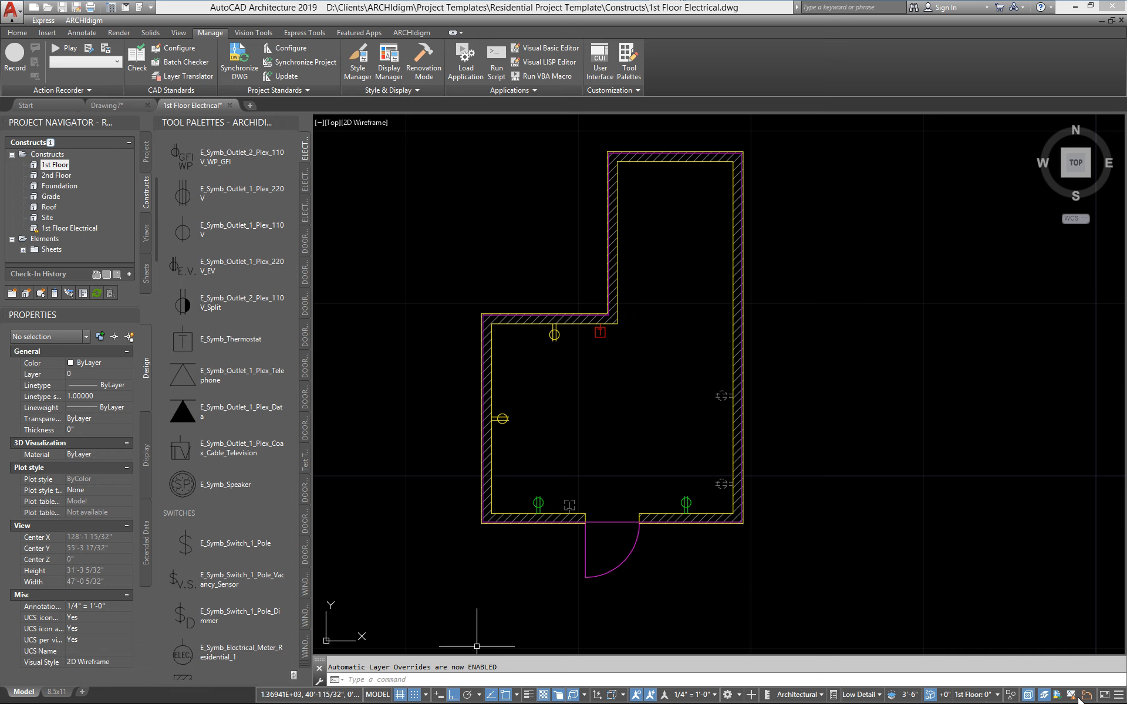
left_click(1044, 695)
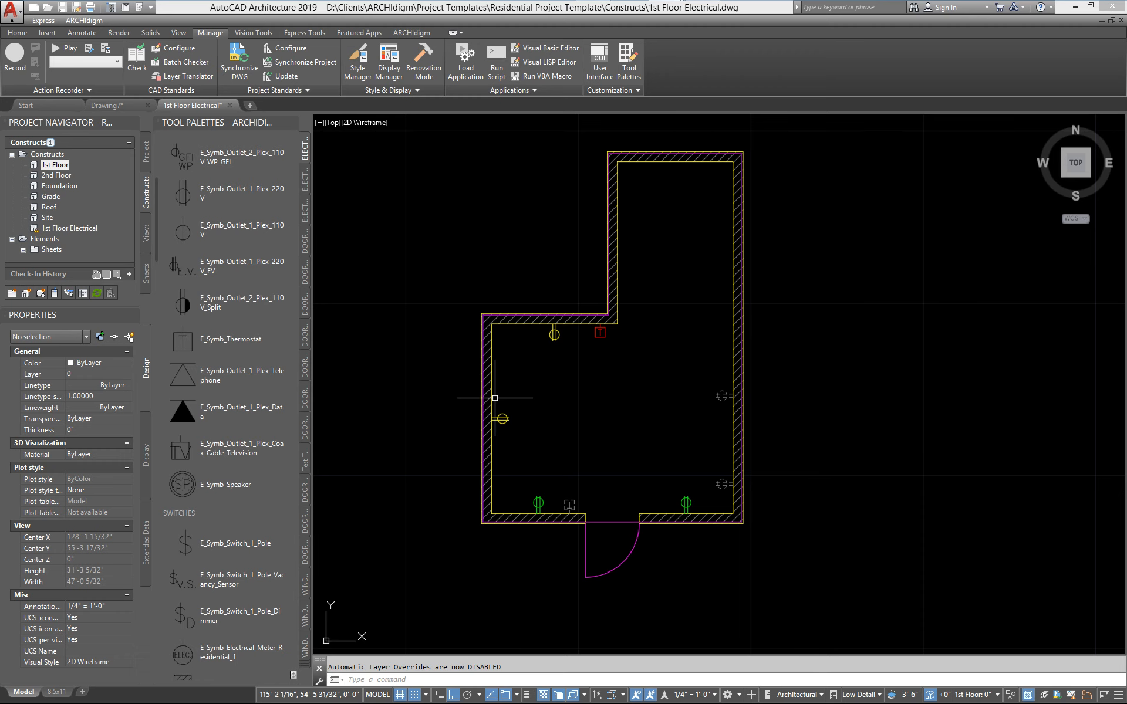
- Set the layer key overrides for Discipline Designator to C (Civil) and Major to Wall
right_click(1044, 695)
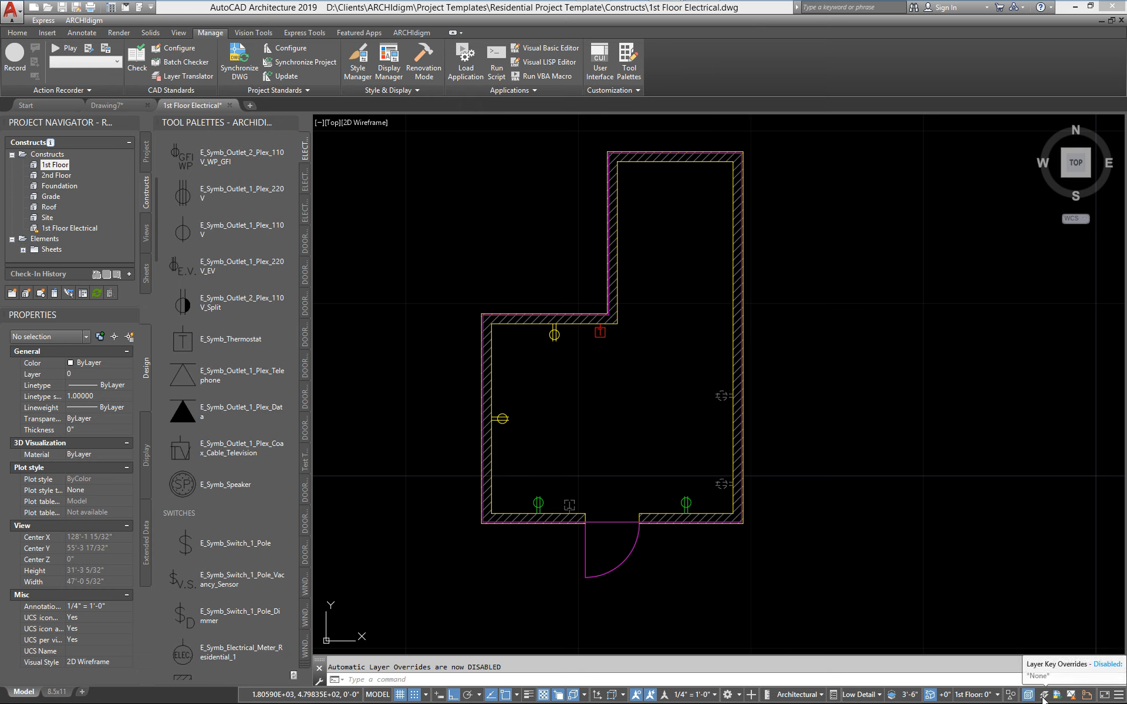
left_click(1056, 664)
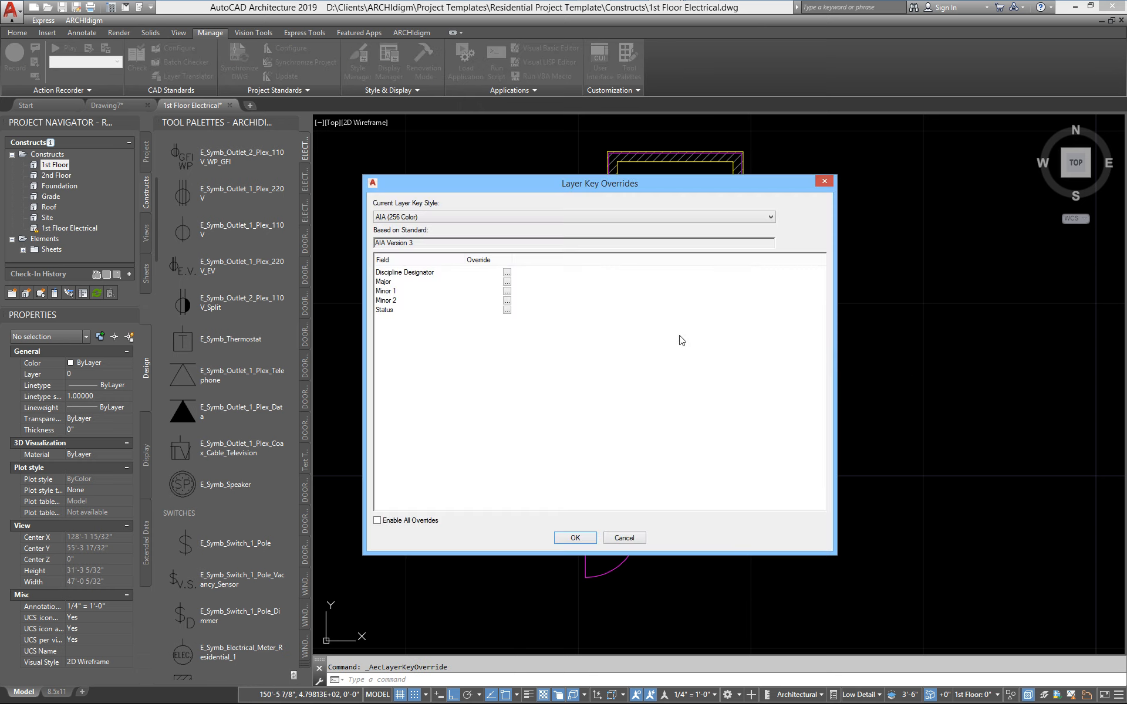
left_click(507, 274)
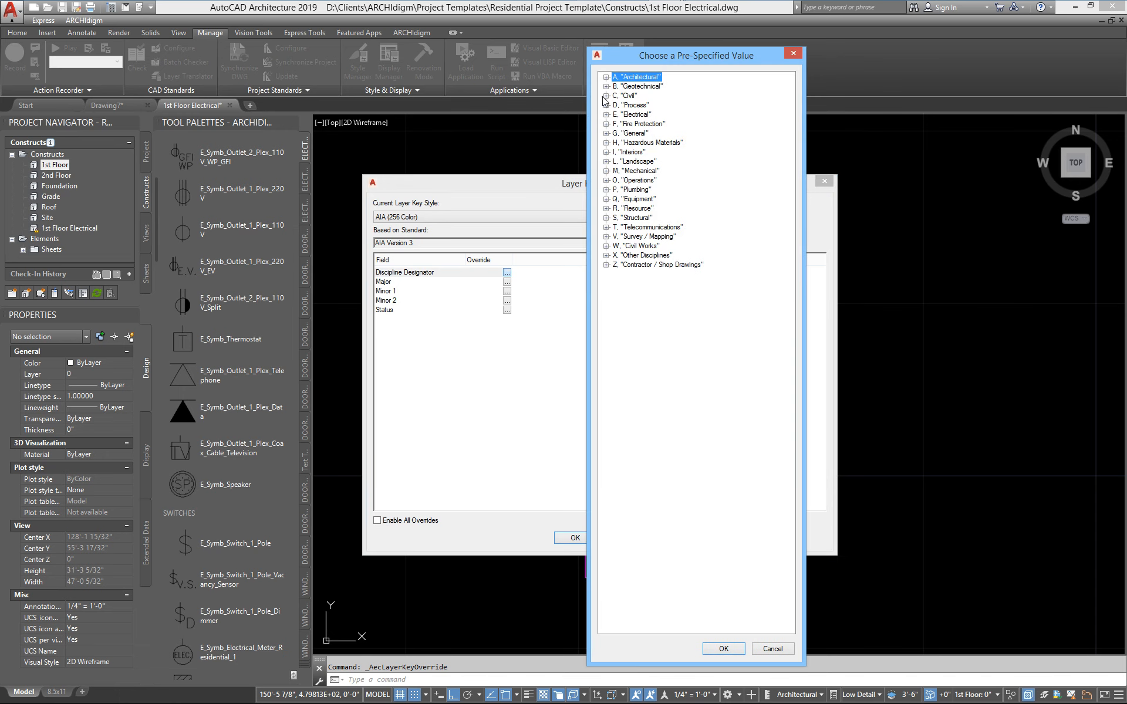
left_click(630, 96)
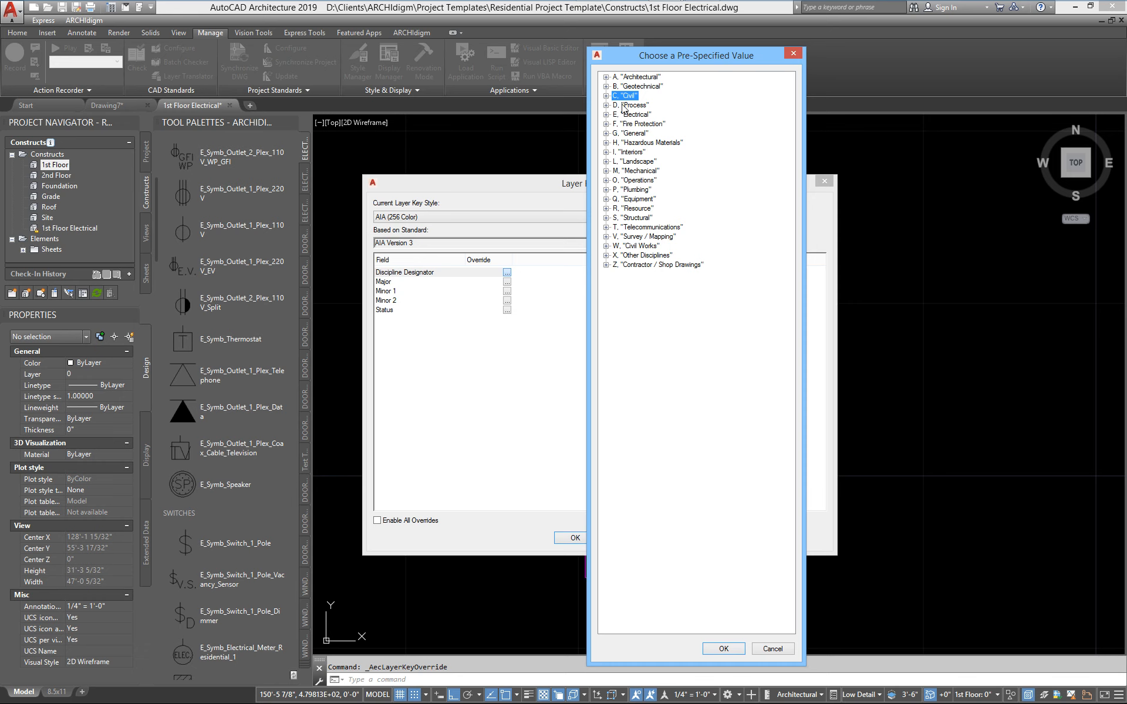
left_click(723, 648)
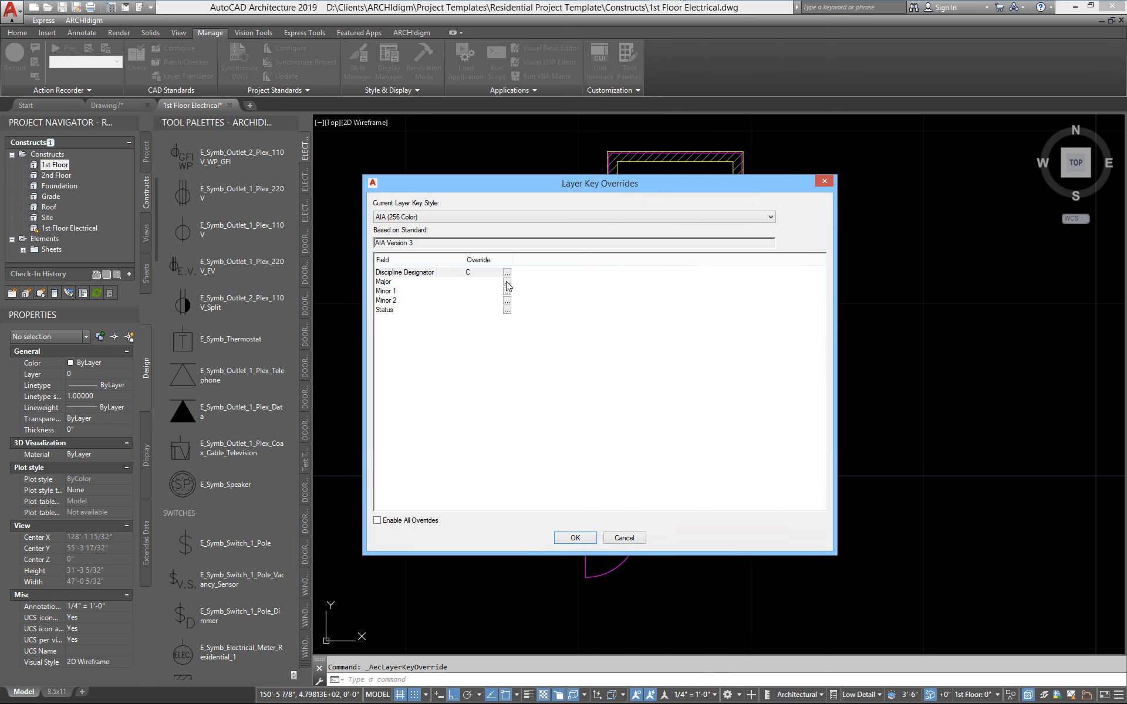
left_click(508, 283)
left_click(638, 398)
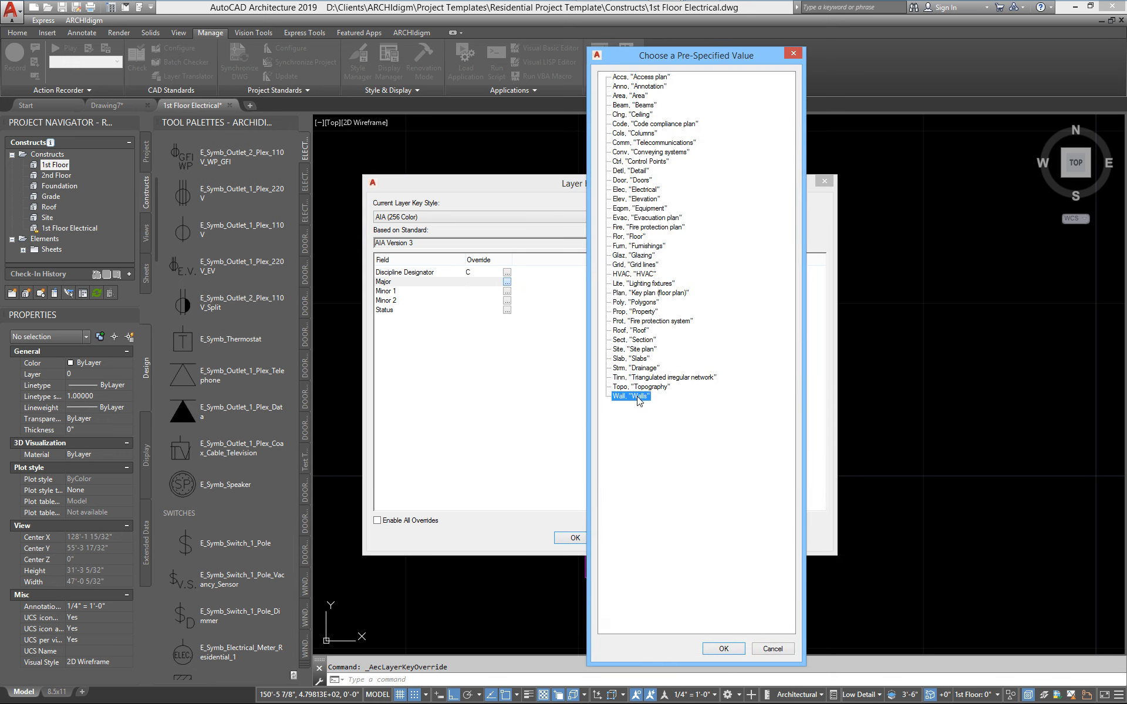
left_click(723, 649)
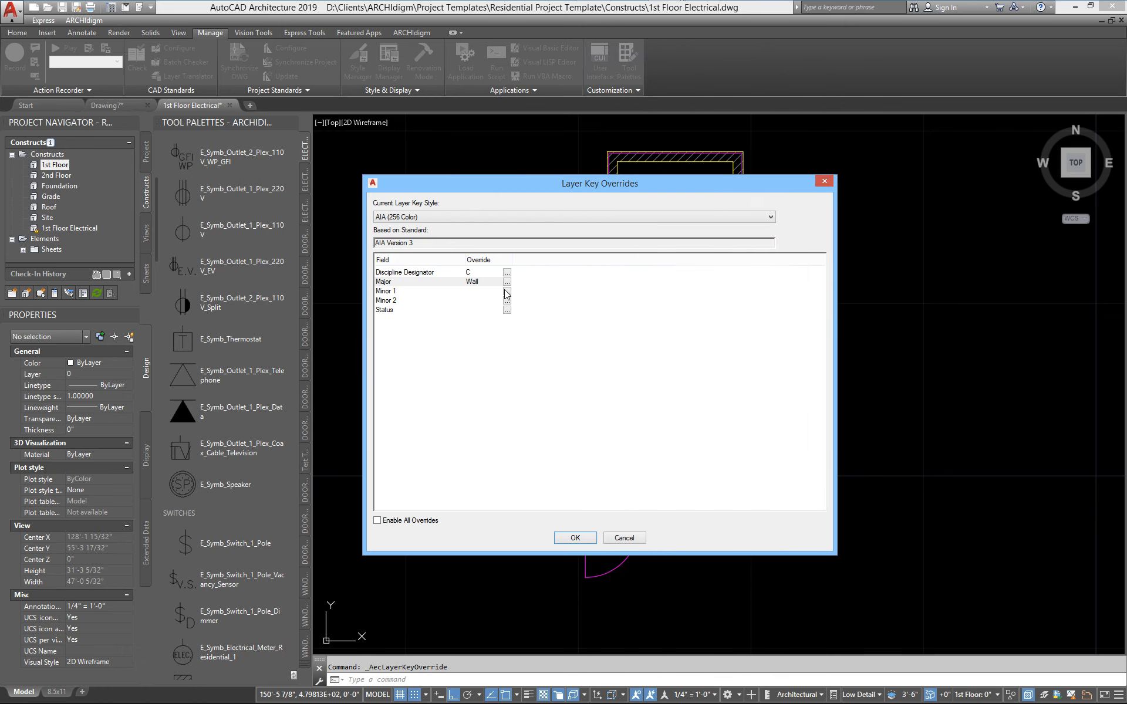
- Set the Minor 1 override to Demo and accept the layer key overrides with Enable All Overrides on
left_click(507, 291)
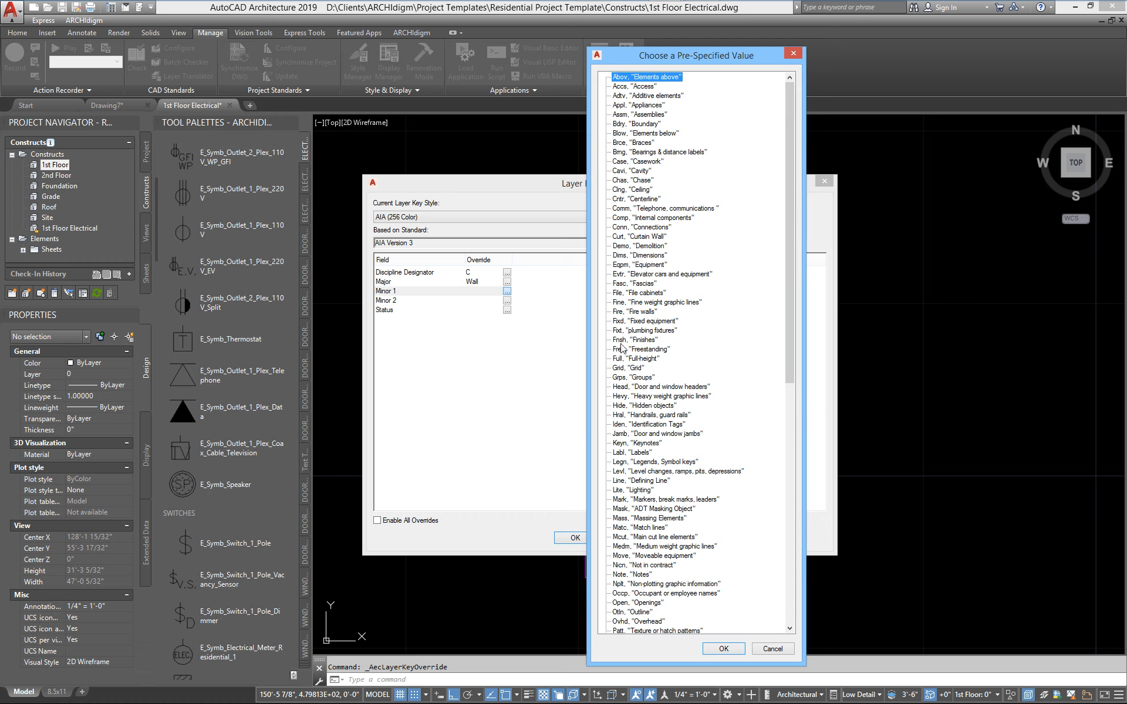
left_click(634, 246)
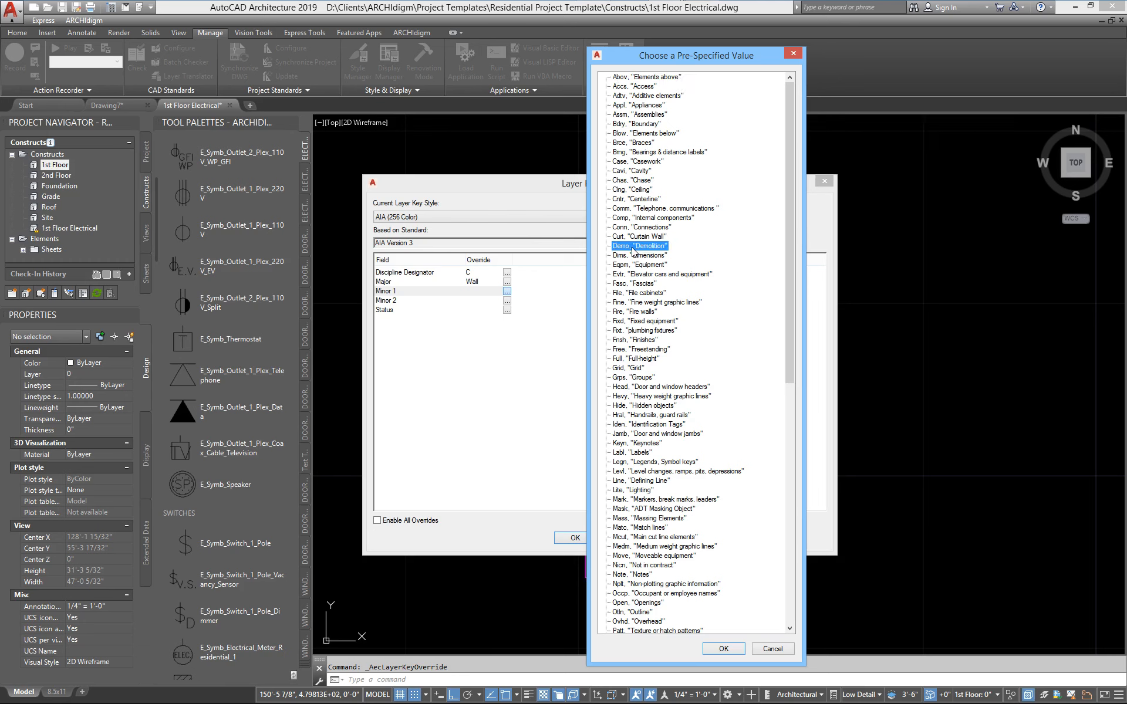
left_click(713, 648)
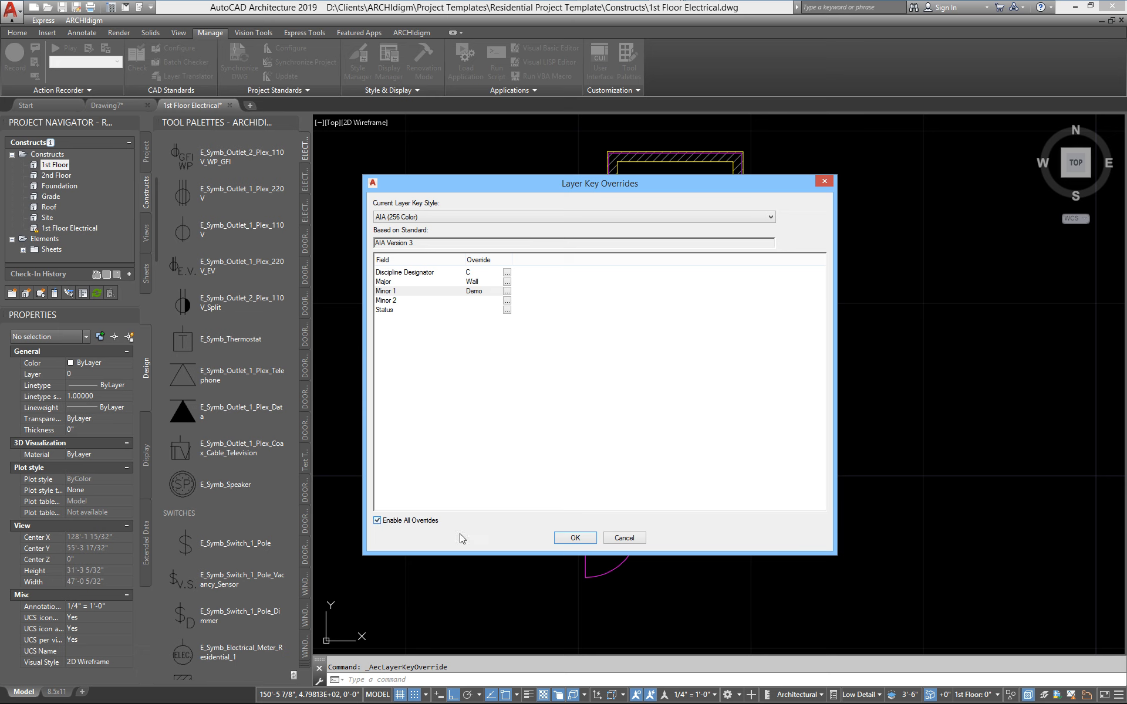
left_click(574, 538)
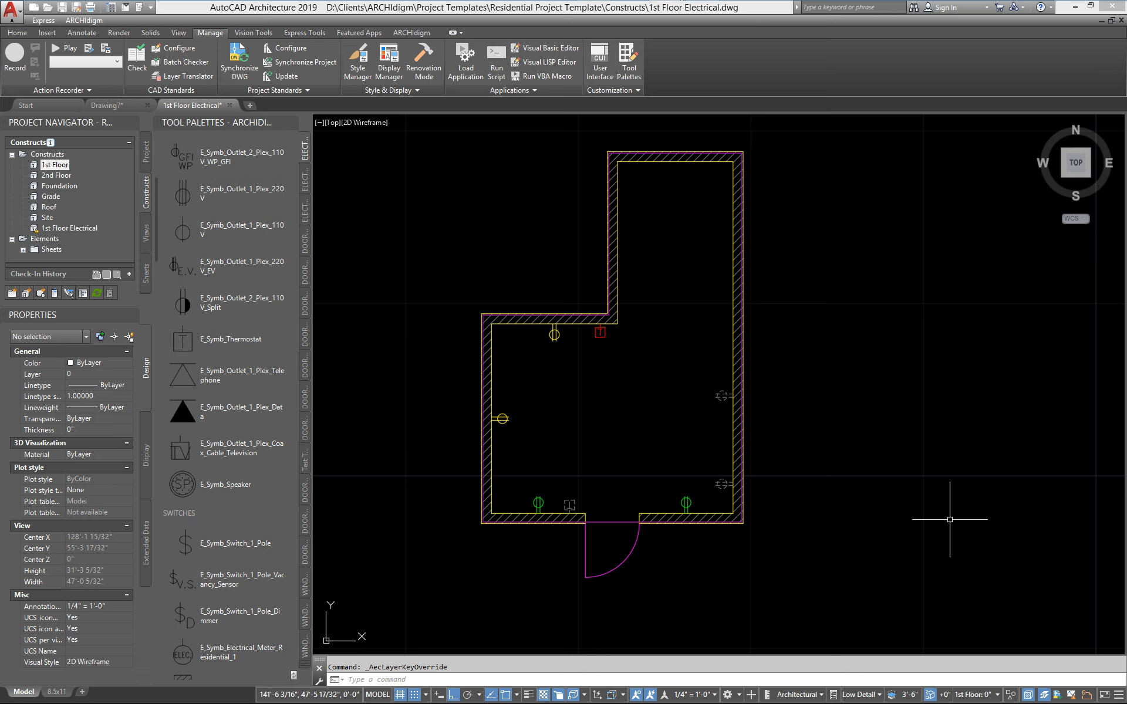
- Draw a stepped run of five 7" Standard walls east of the building, and select one segment to check its layer
type("walla")
key("Return")
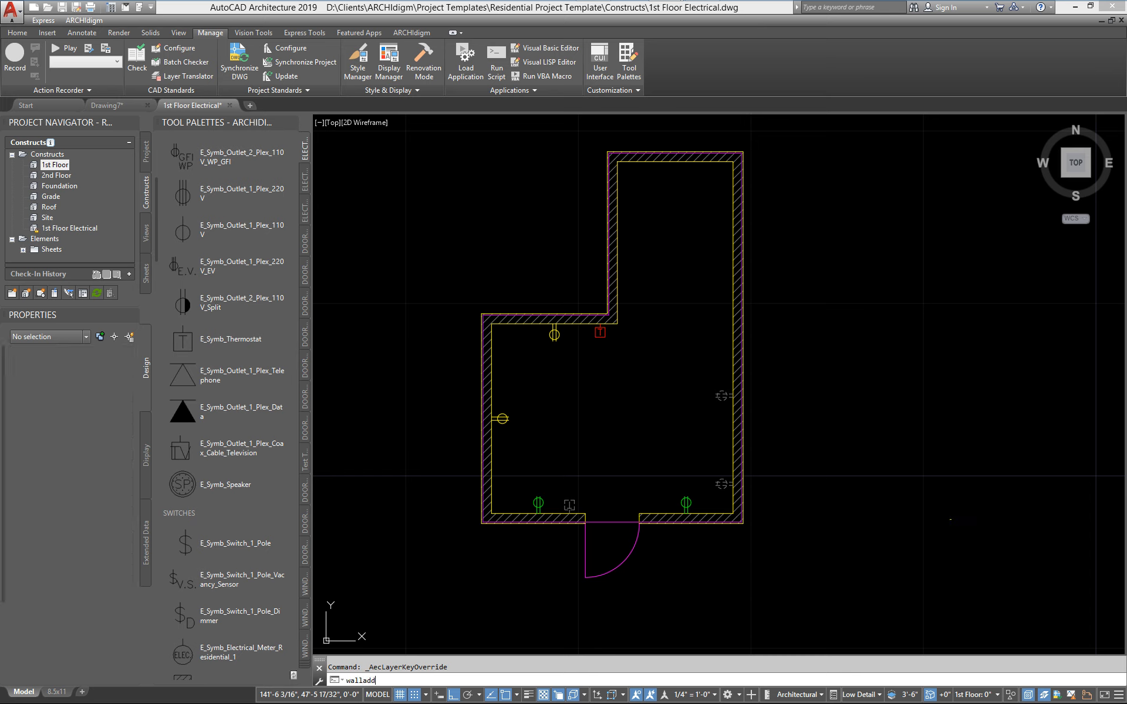
left_click(825, 212)
left_click(871, 346)
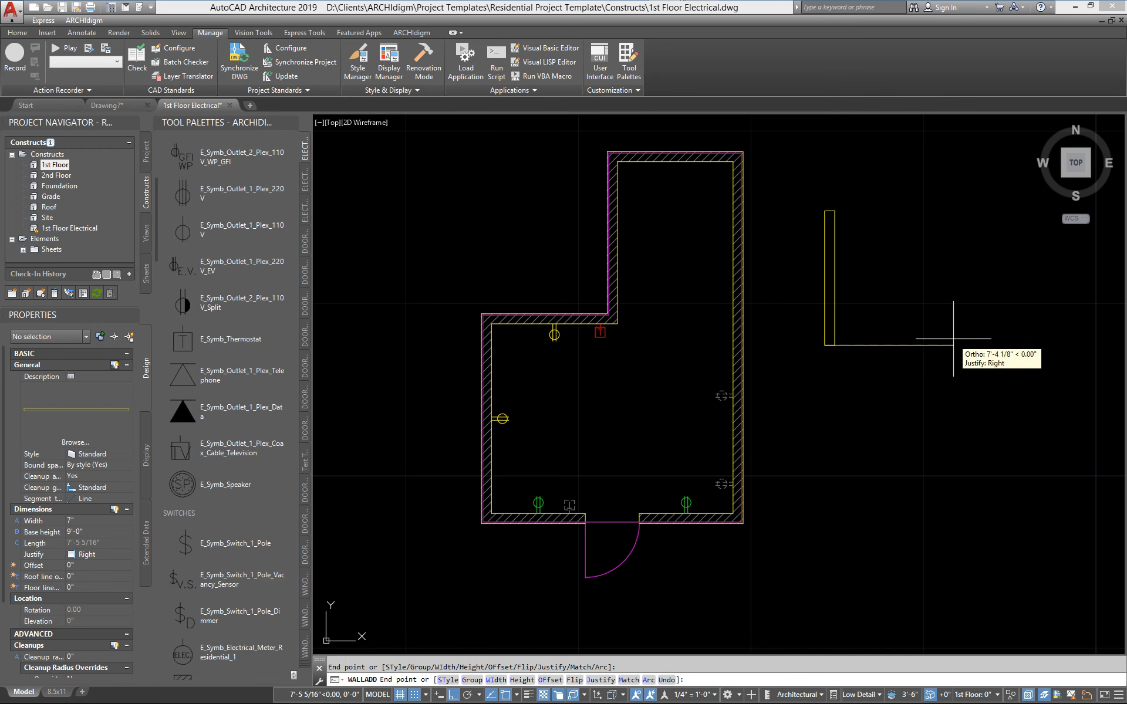
left_click(956, 336)
left_click(939, 405)
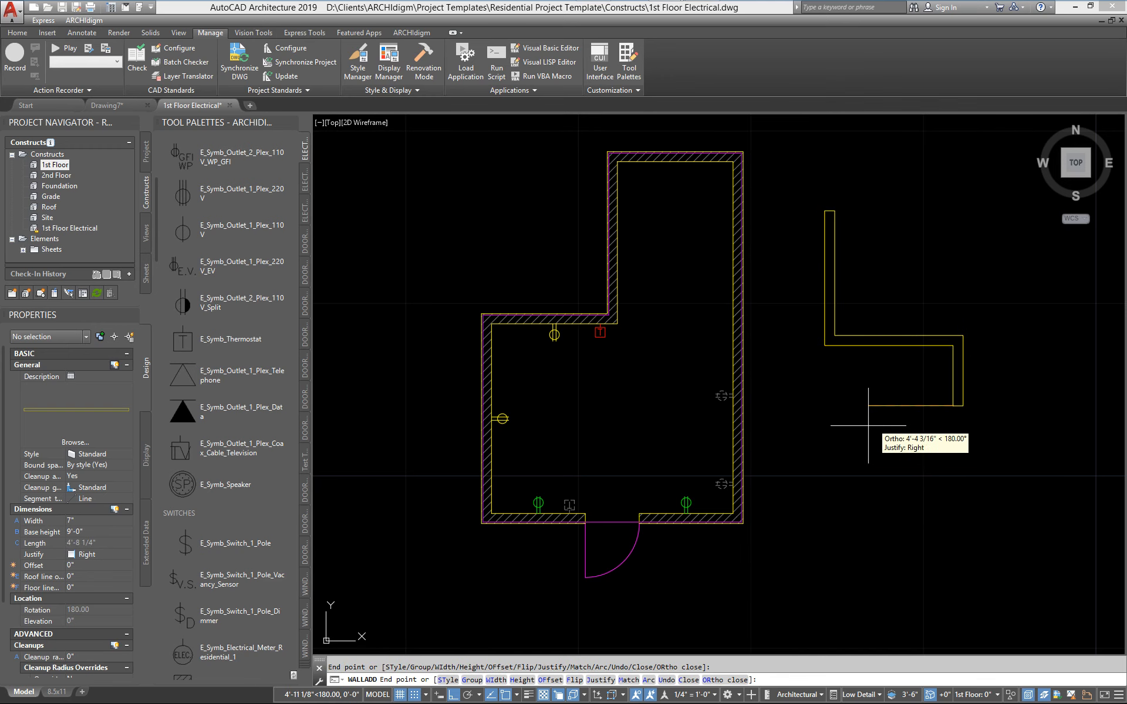
left_click(1055, 405)
left_click(1055, 521)
key("Return")
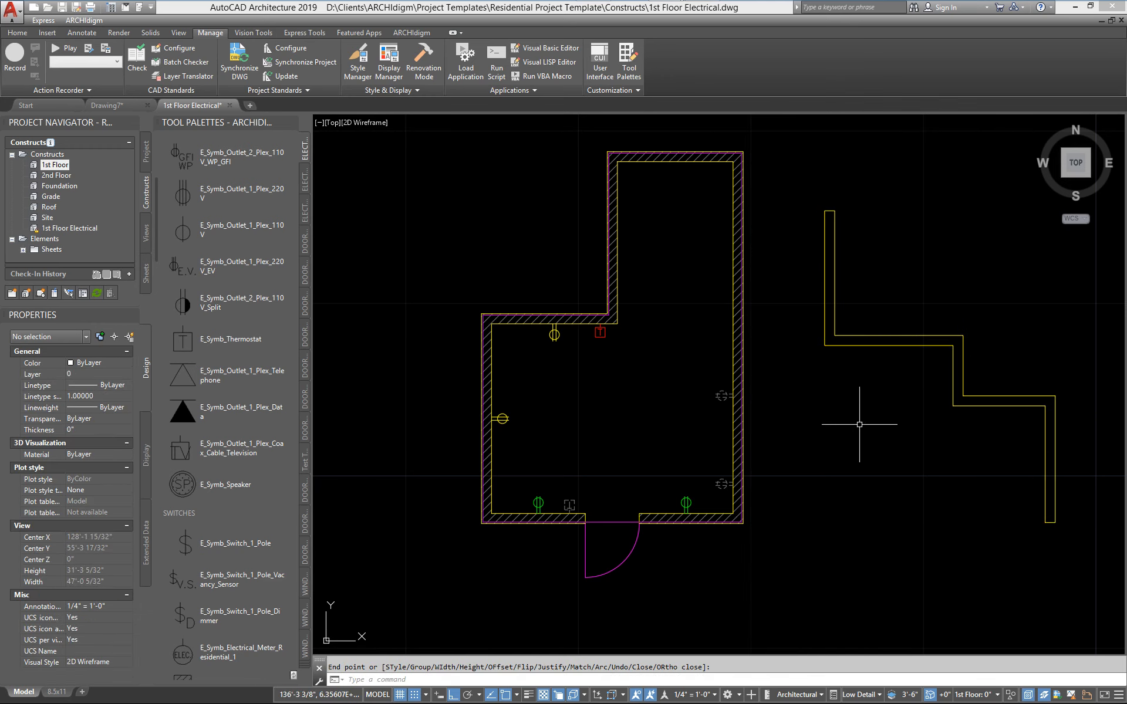
left_click(856, 339)
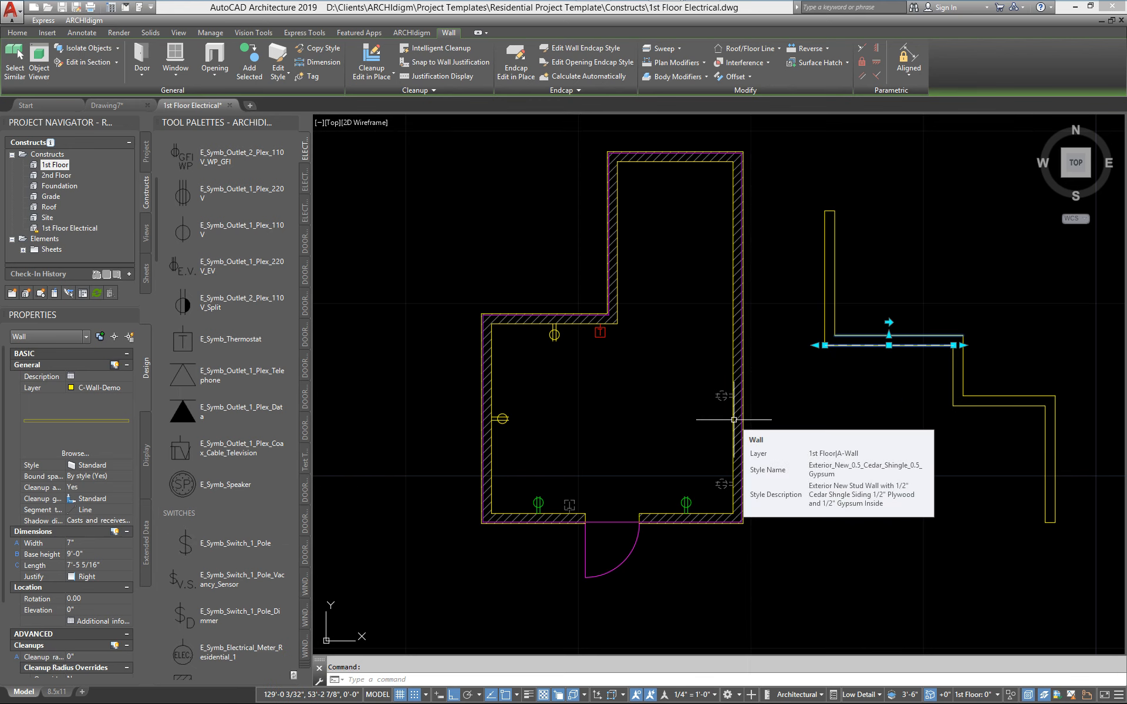
key("Escape")
- Set the colour of the C-Wall-Demo layer to index color 8
type("l")
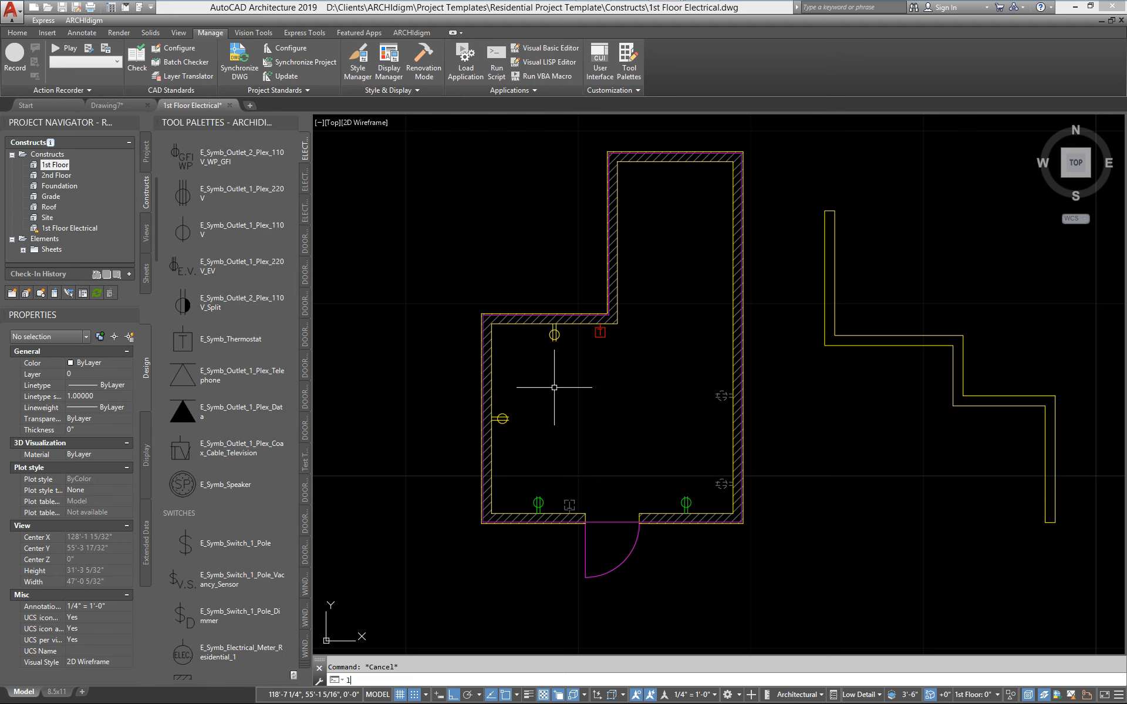
type("a")
key("Return")
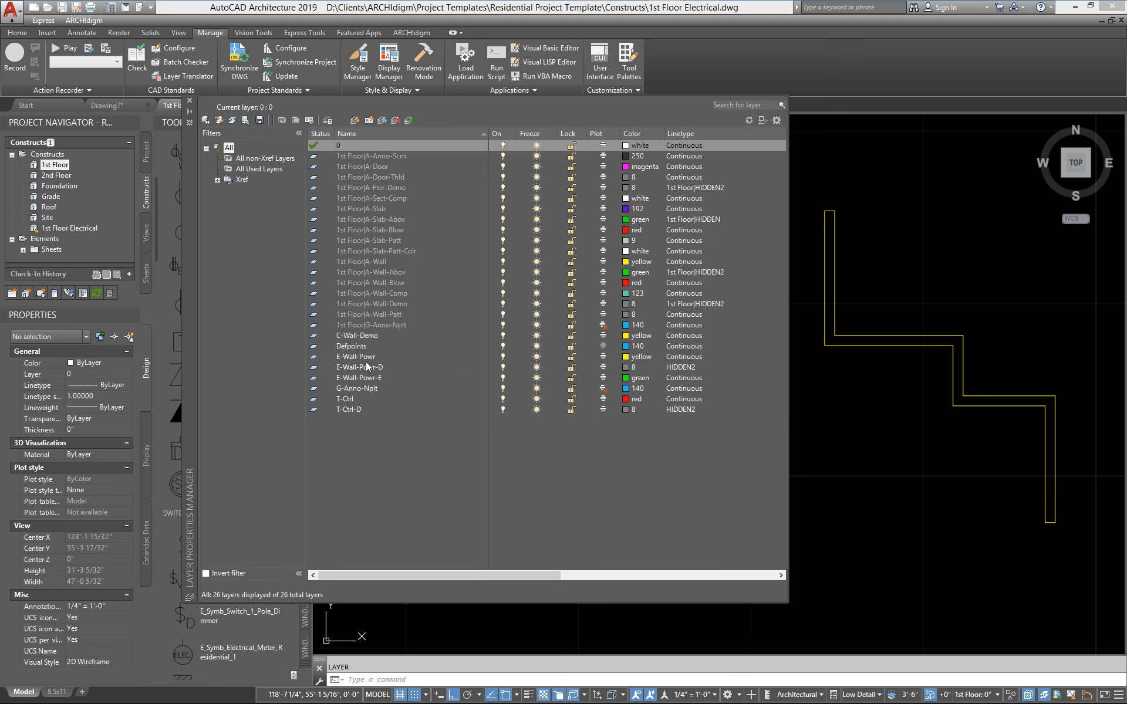
left_click(353, 336)
left_click(626, 336)
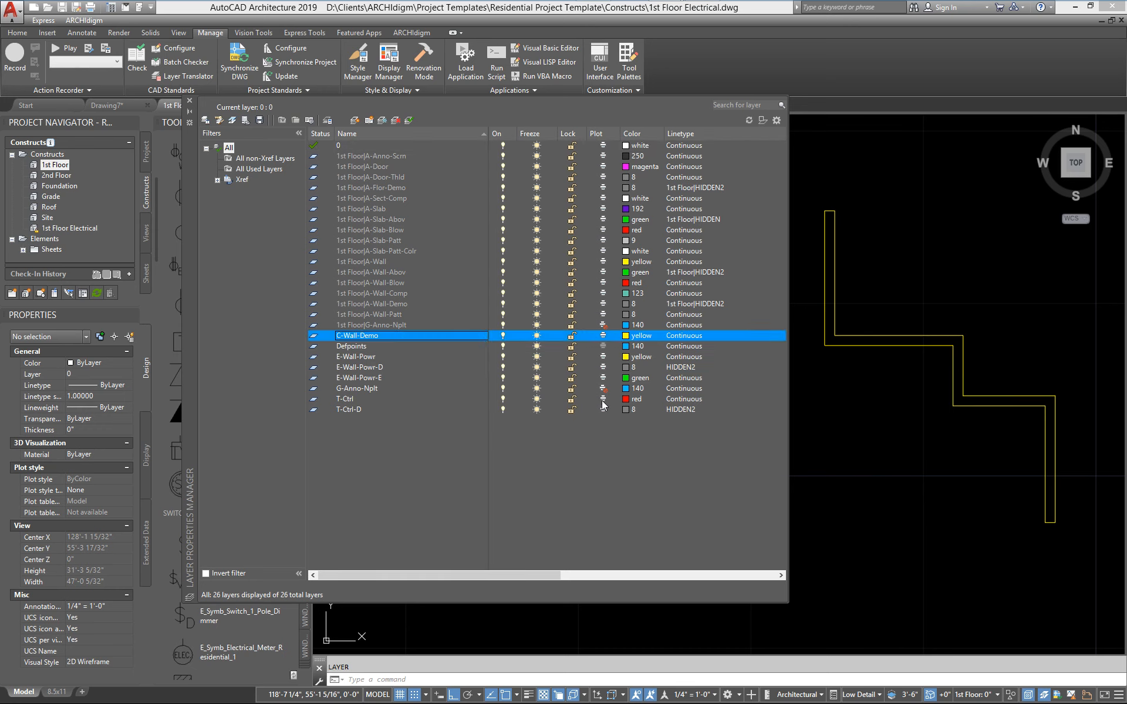
left_click(730, 420)
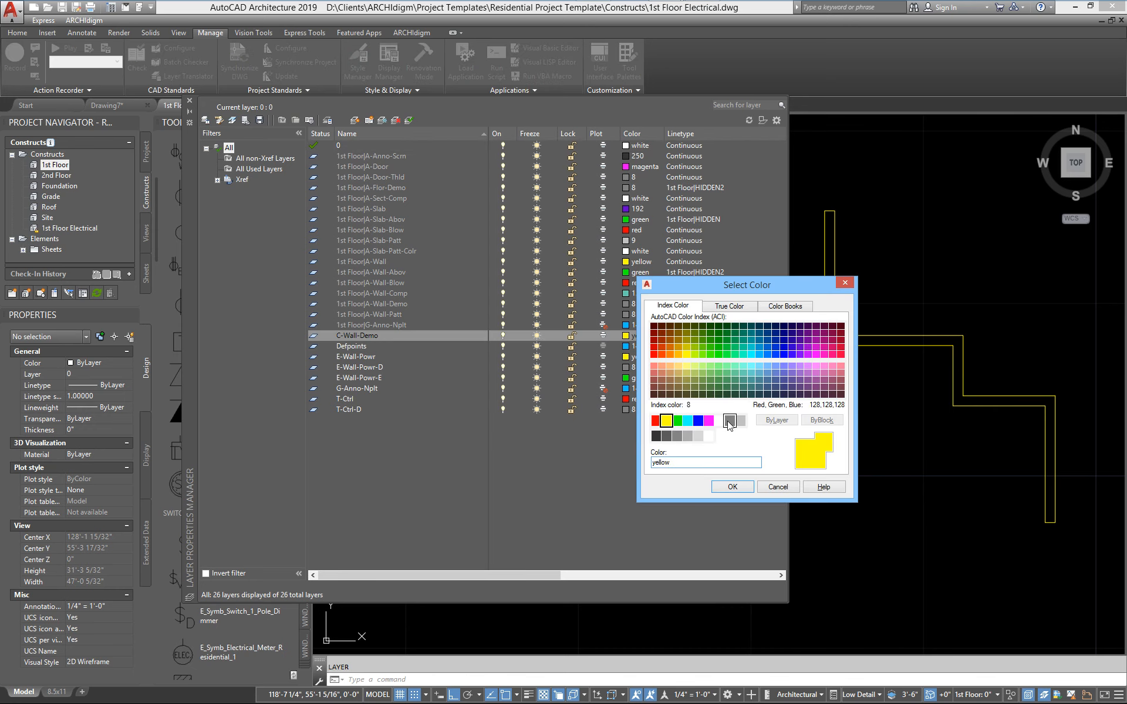
left_click(733, 487)
- Assign the HIDDEN2 linetype to the C-Wall-Demo layer and close the layer manager
left_click(677, 335)
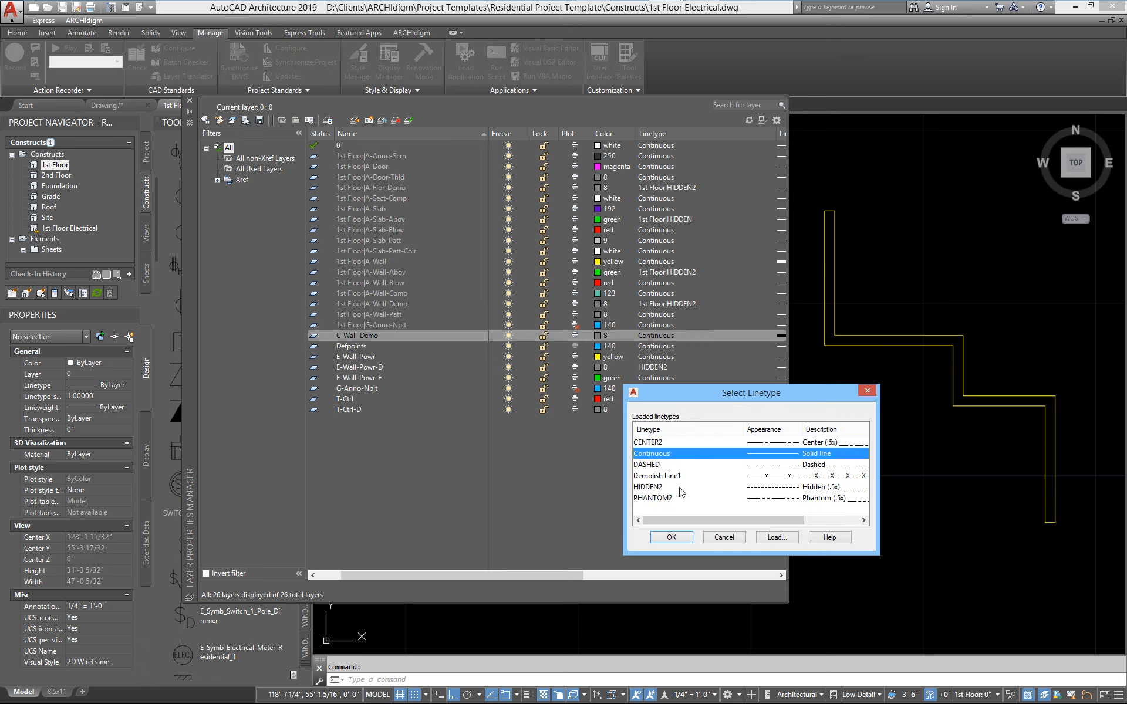
left_click(649, 487)
left_click(671, 537)
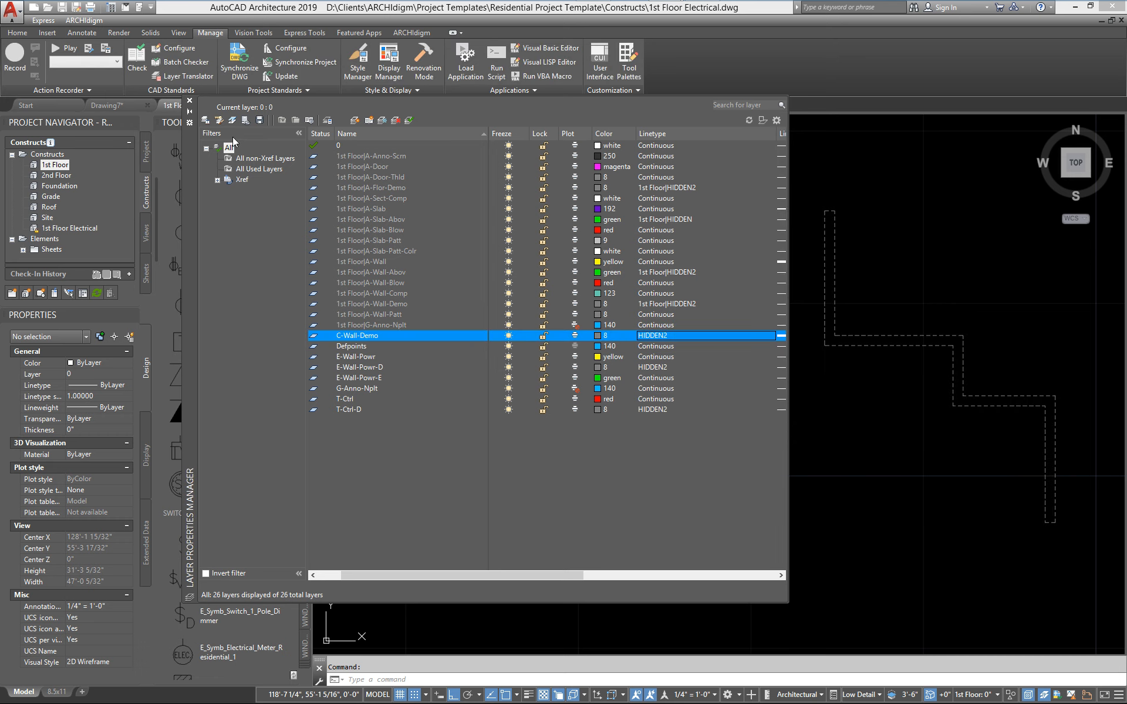
left_click(189, 101)
- Review the current layer key override settings and leave them without changes
middle_click_drag(915, 441, 848, 455)
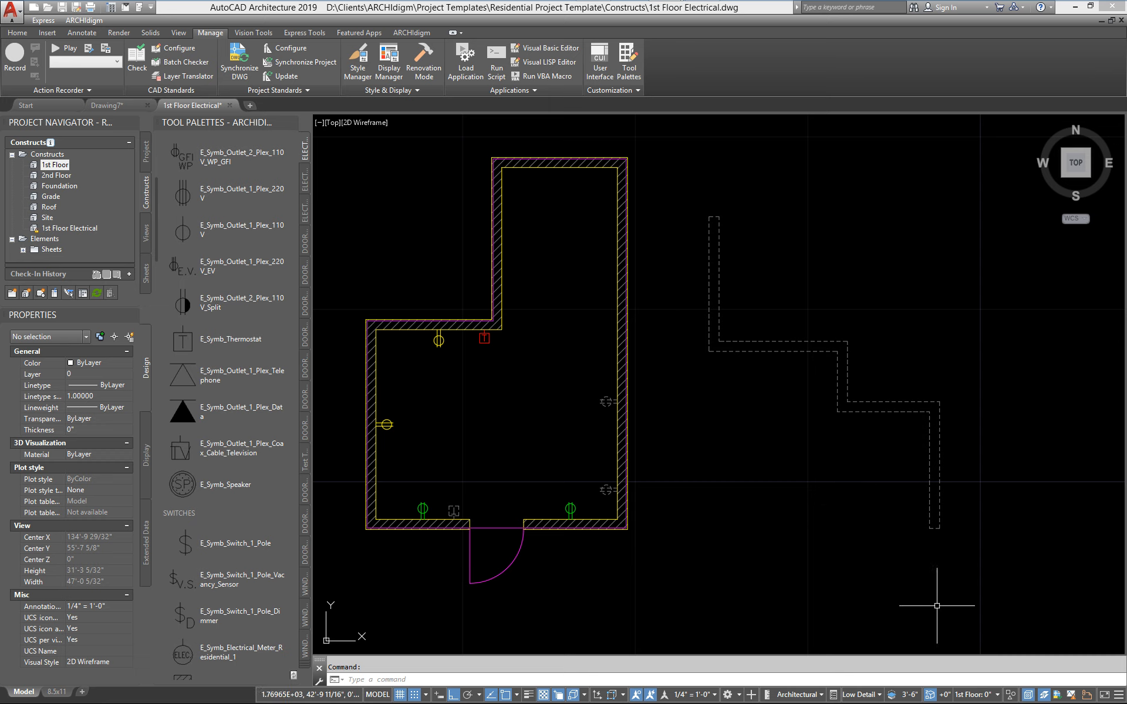
left_click(1044, 698)
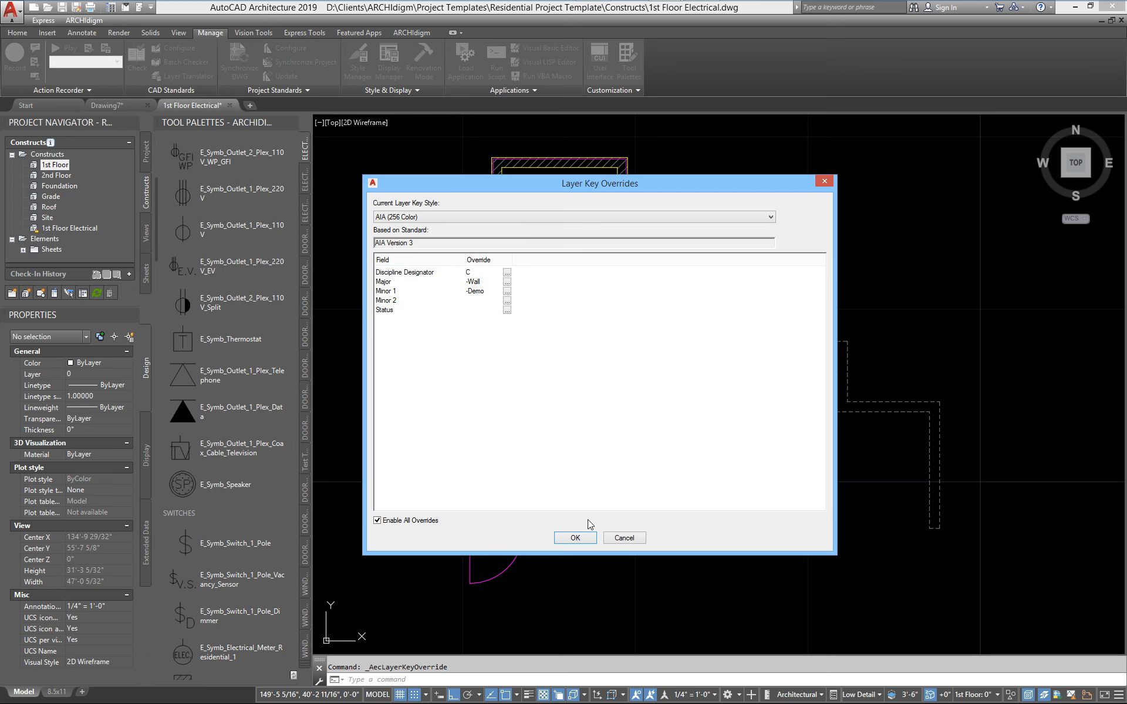
left_click(640, 535)
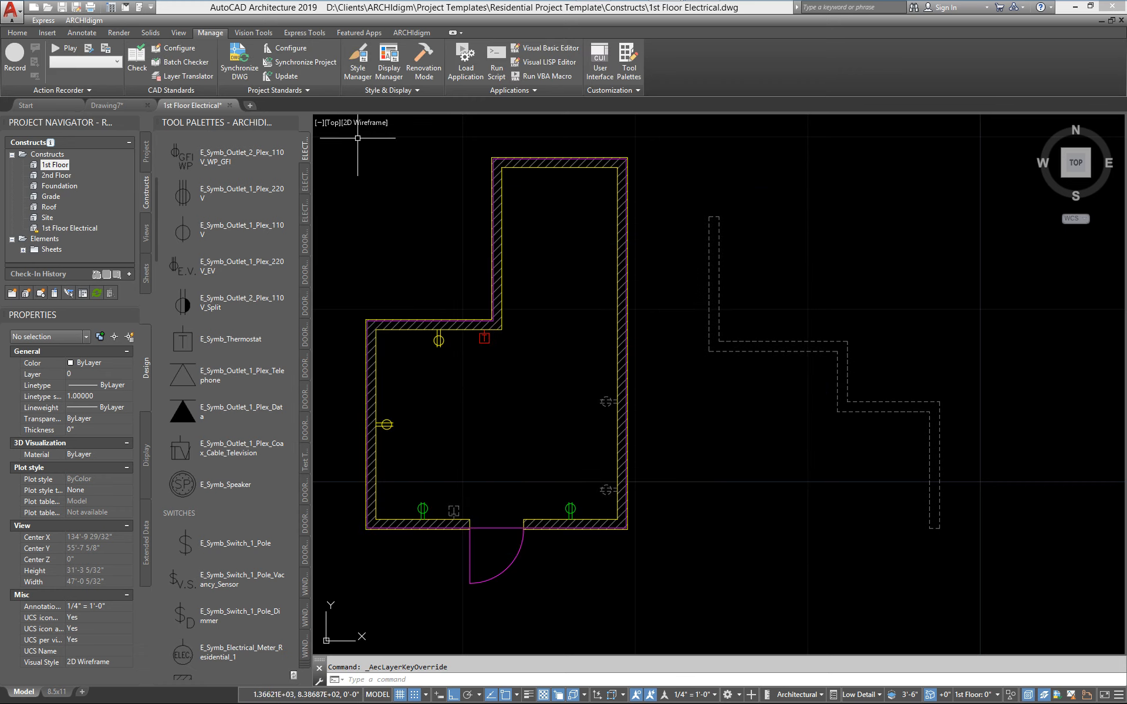
- Open the keys of the AIA (256 Color) layer key style of 1st Floor Electrical.dwg in the Style Manager
left_click(357, 63)
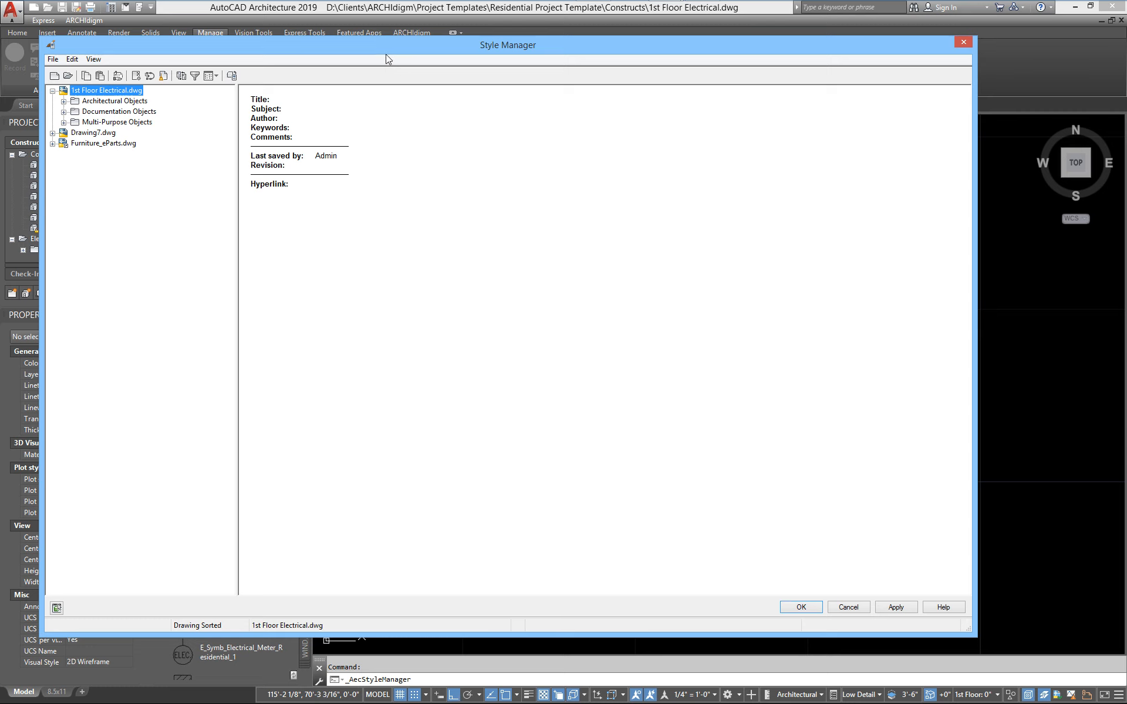
left_click(64, 122)
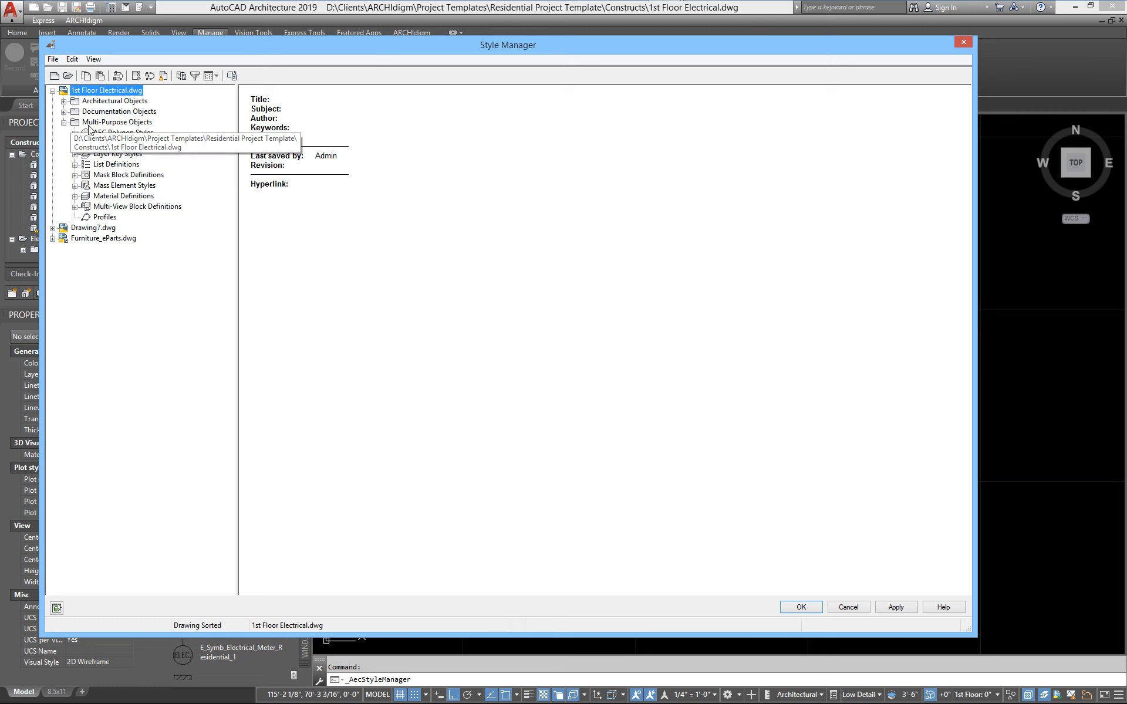
left_click(109, 154)
left_click(261, 107)
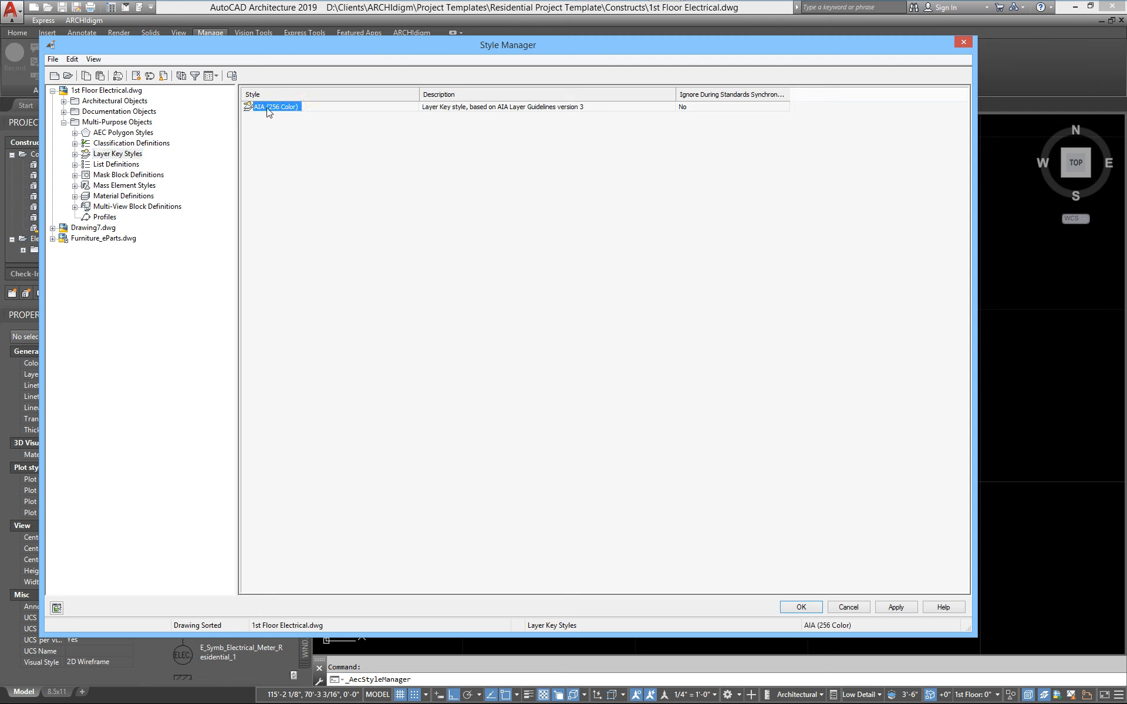
double_click(267, 108)
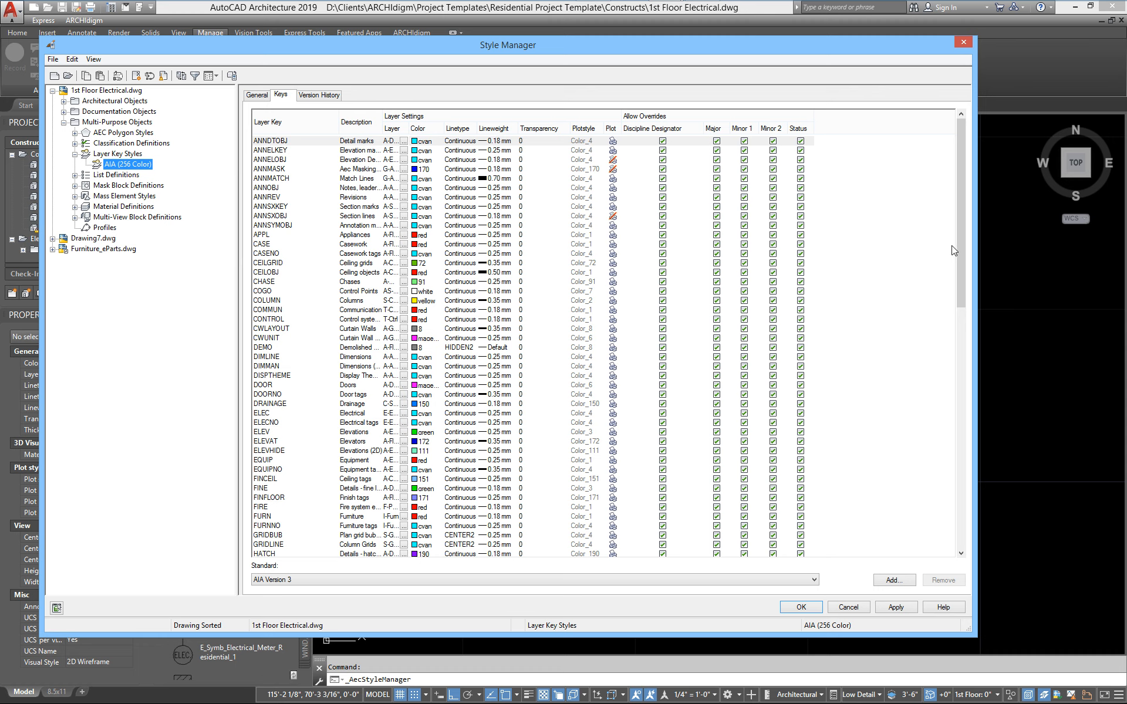
- Disallow the Discipline Designator override for the WALL layer key, then apply the change and close the Style Manager
left_click_drag(963, 247, 954, 196)
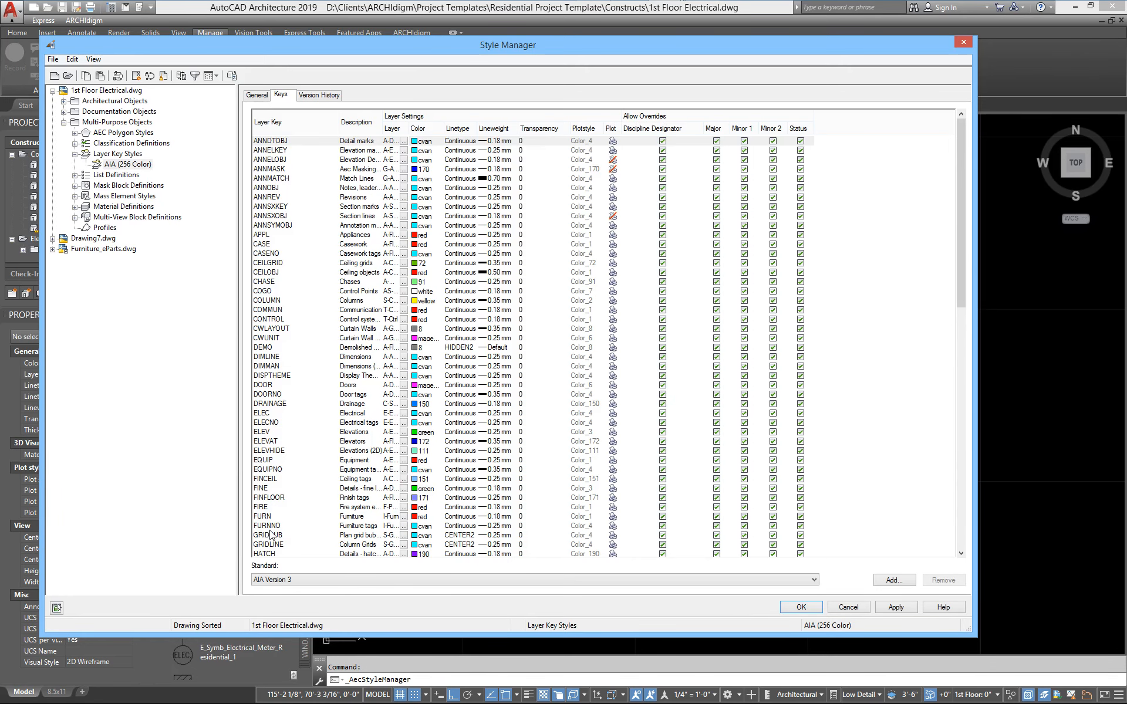
scroll(270, 534, "down", 20)
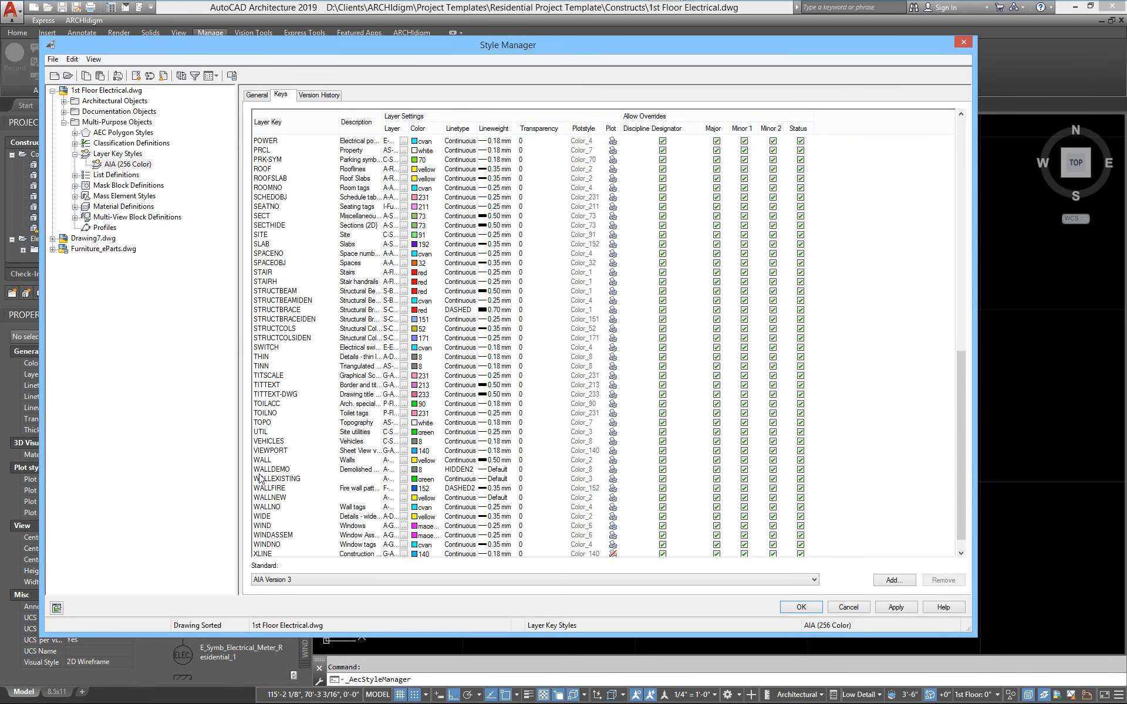
left_click(260, 461)
left_click(662, 461)
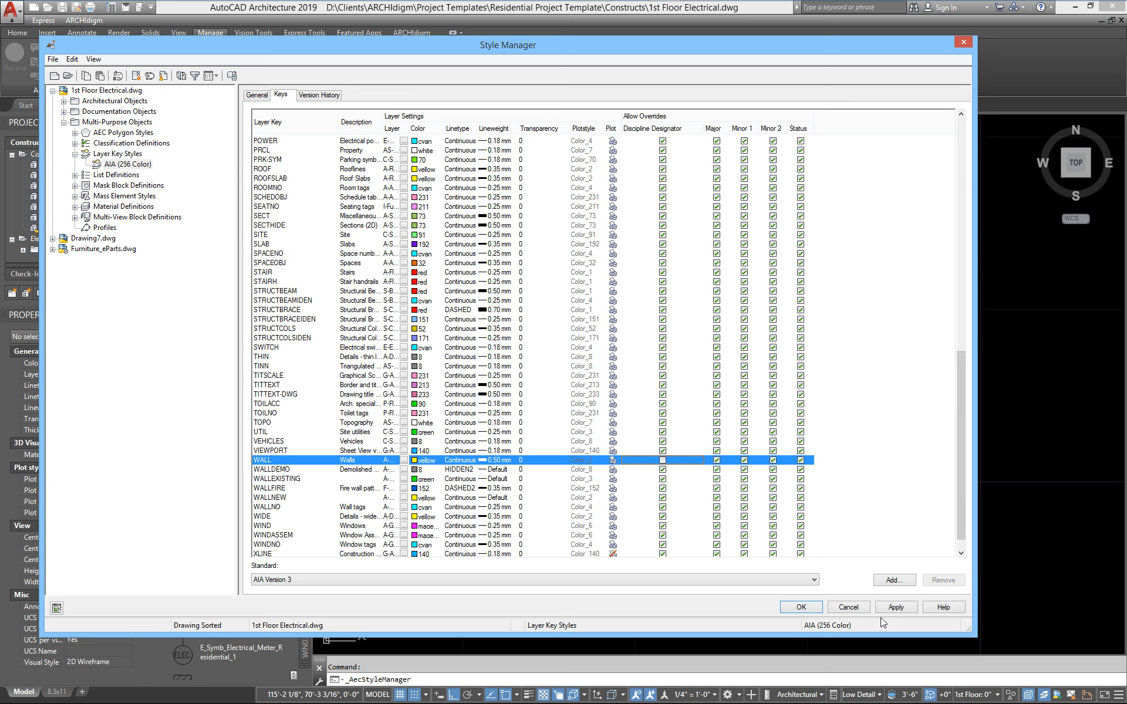
left_click(901, 612)
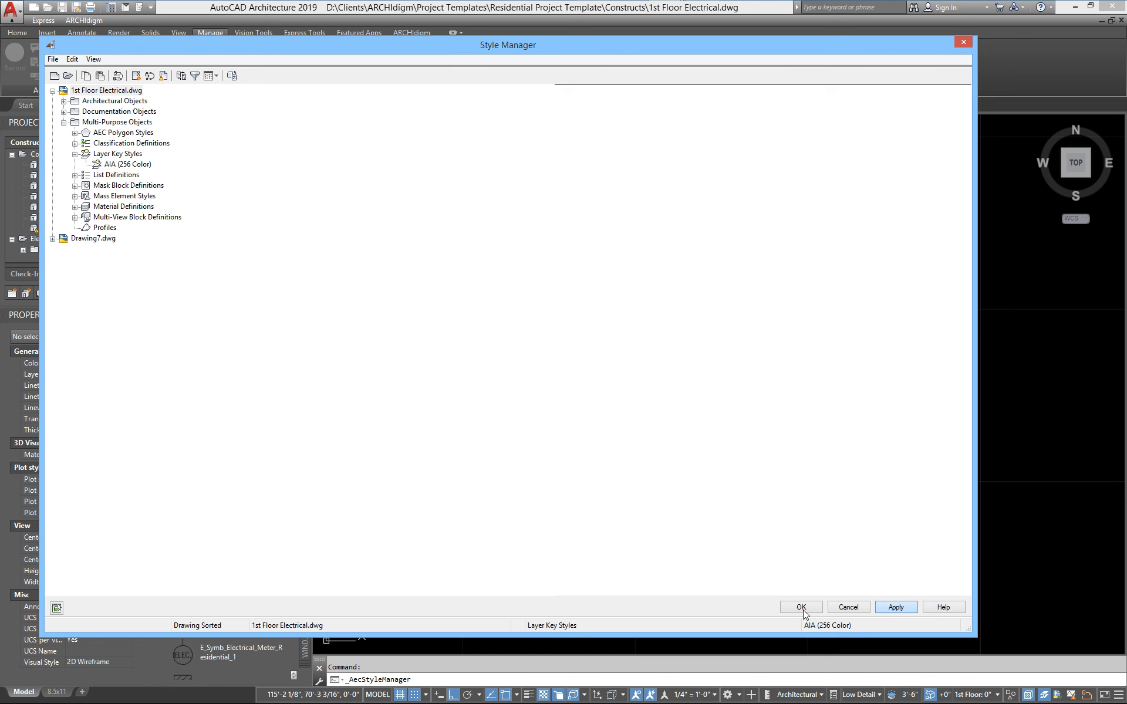
left_click(801, 608)
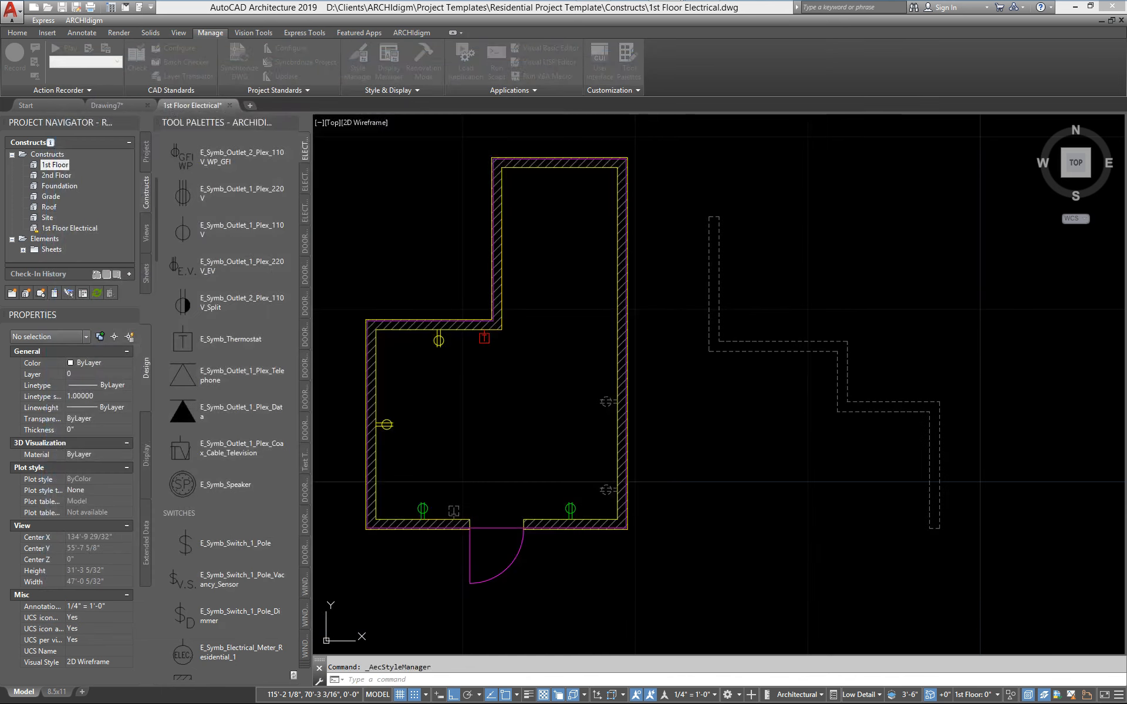
- Draw a vertical Standard wall about 7'-0" long in the open area below the stepped dashed walls
type("w")
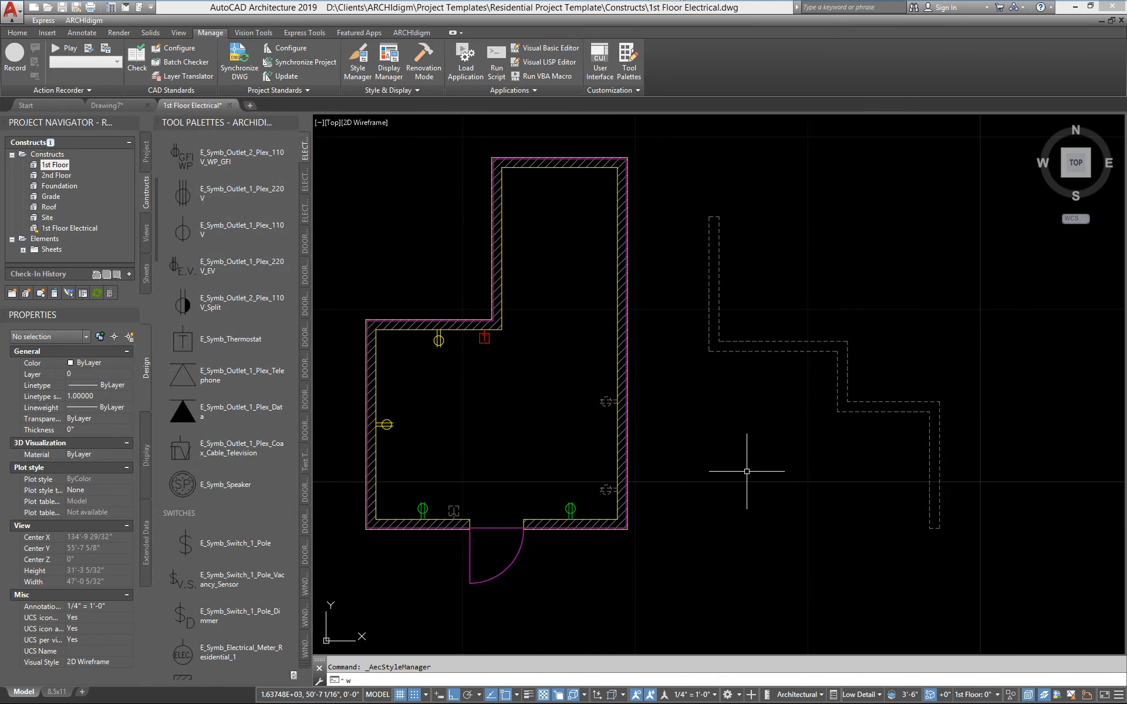
type("alladd")
key("Return")
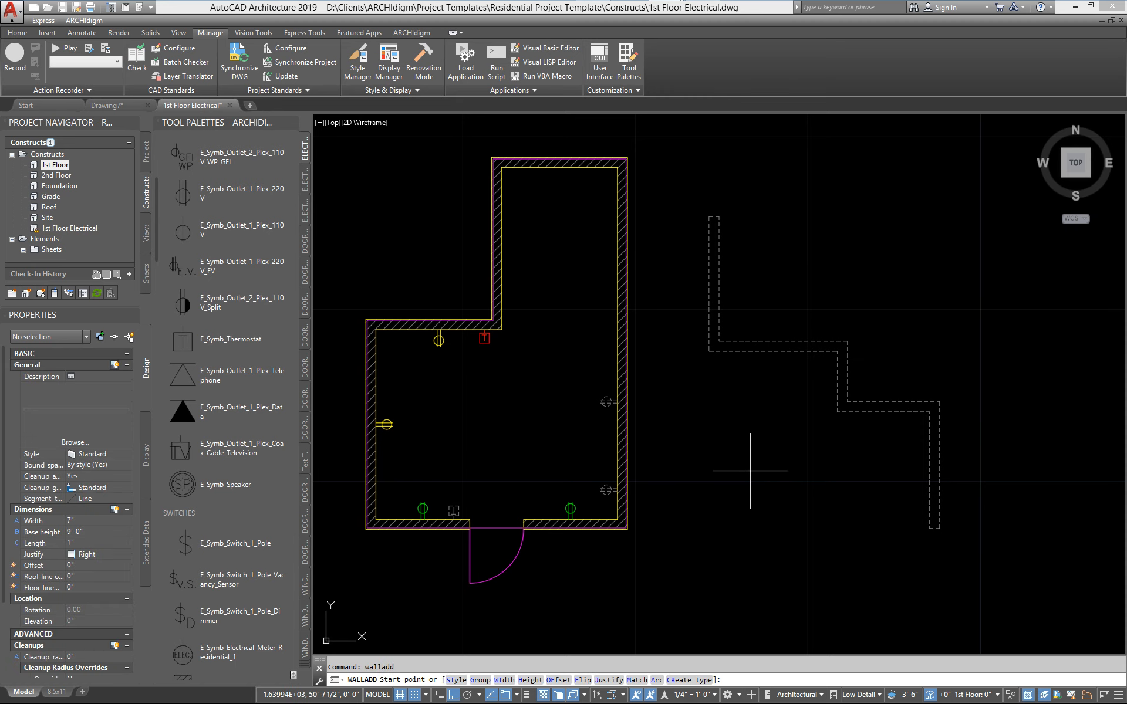
left_click(749, 427)
left_click(780, 548)
key("Return")
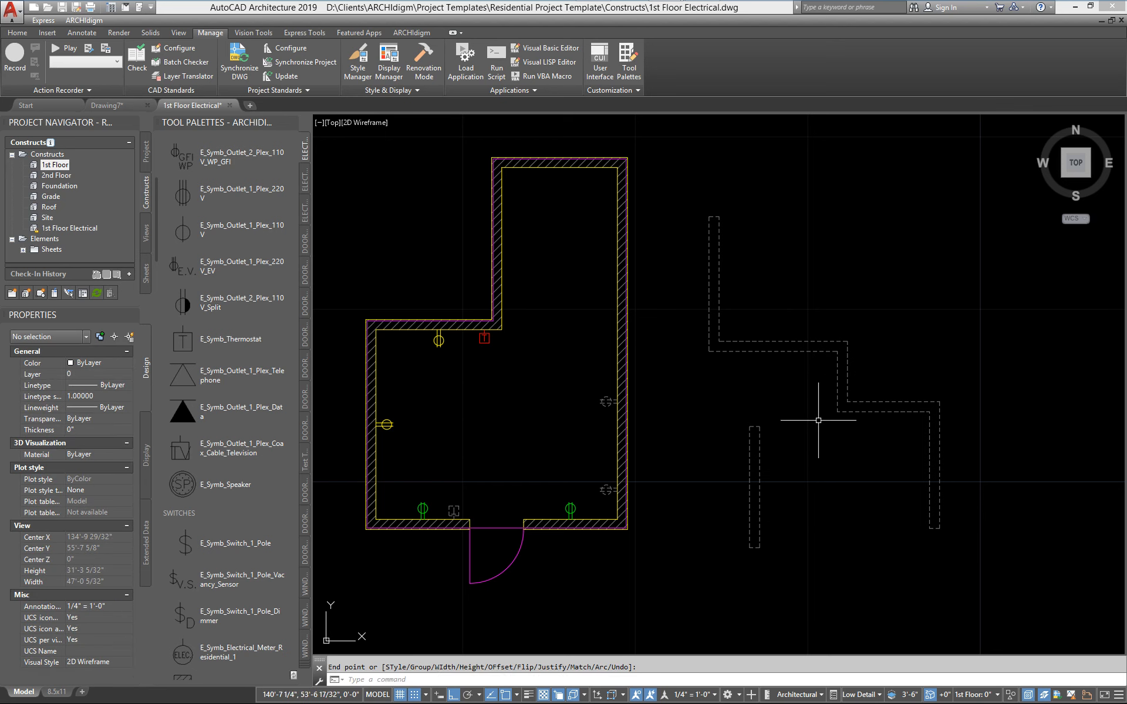
- Compare the layers of the new vertical wall and a stepped wall, and review the current layer key overrides without changes
left_click(750, 473)
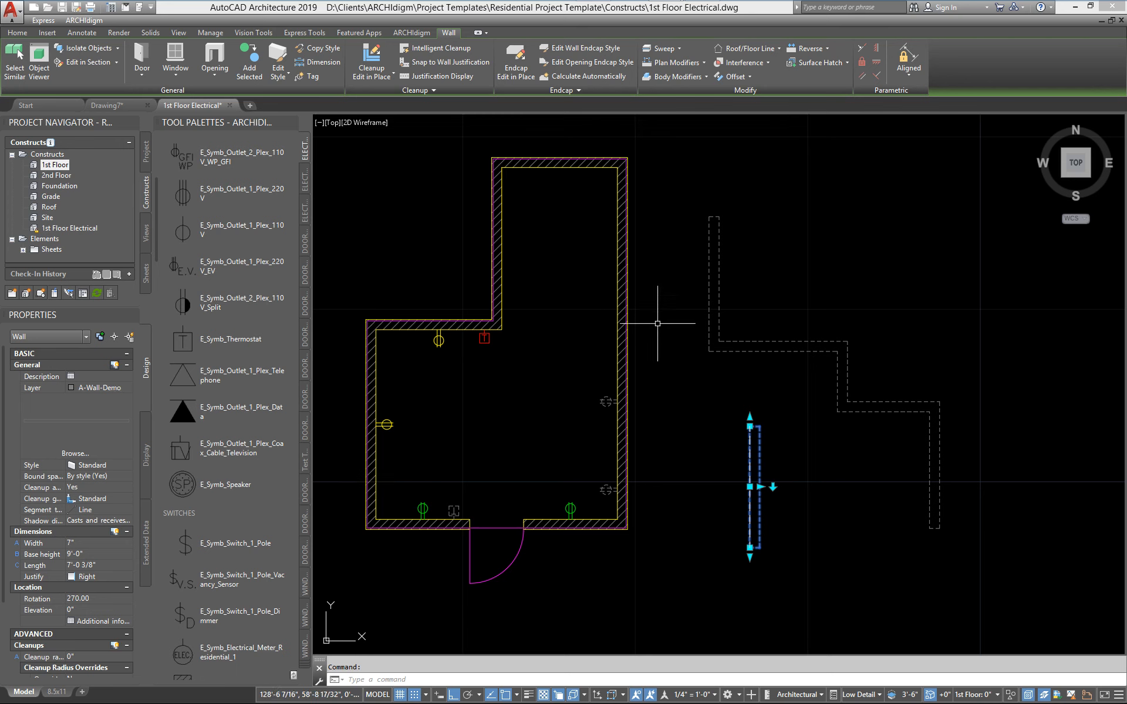
key("Escape")
left_click(785, 352)
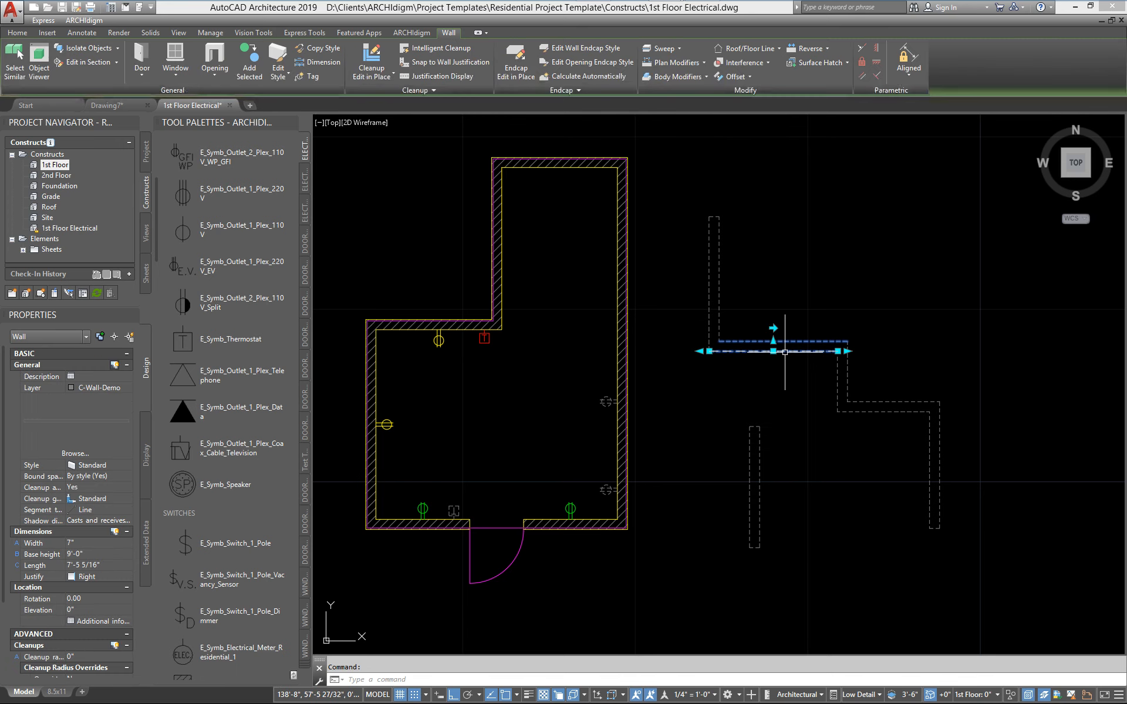
key("Escape")
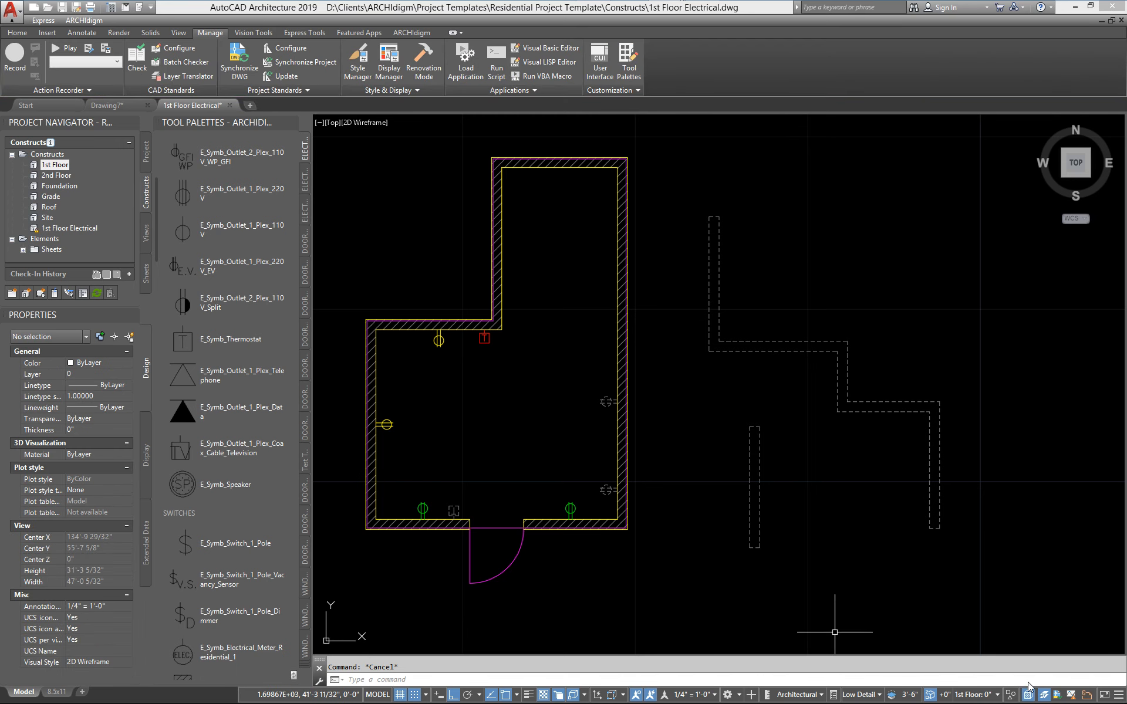
left_click(1044, 695)
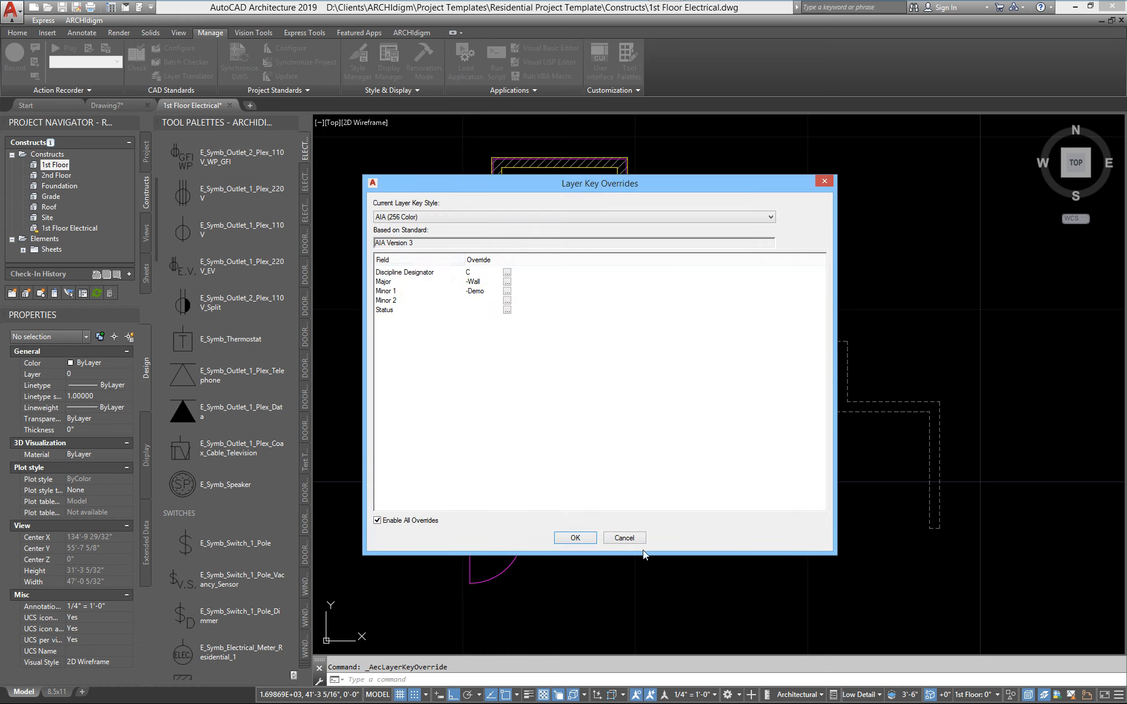
left_click(634, 535)
- Open the keys of the AIA (256 Color) layer key style of 1st Floor Electrical.dwg in the Style Manager
left_click(357, 59)
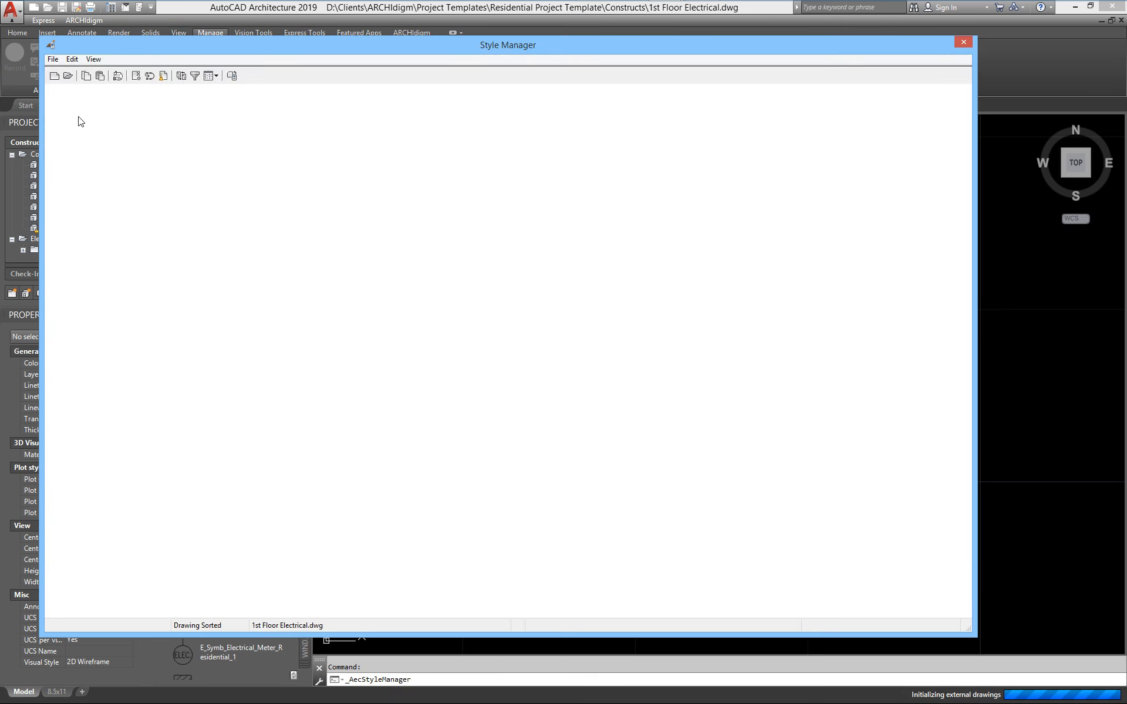
left_click(64, 123)
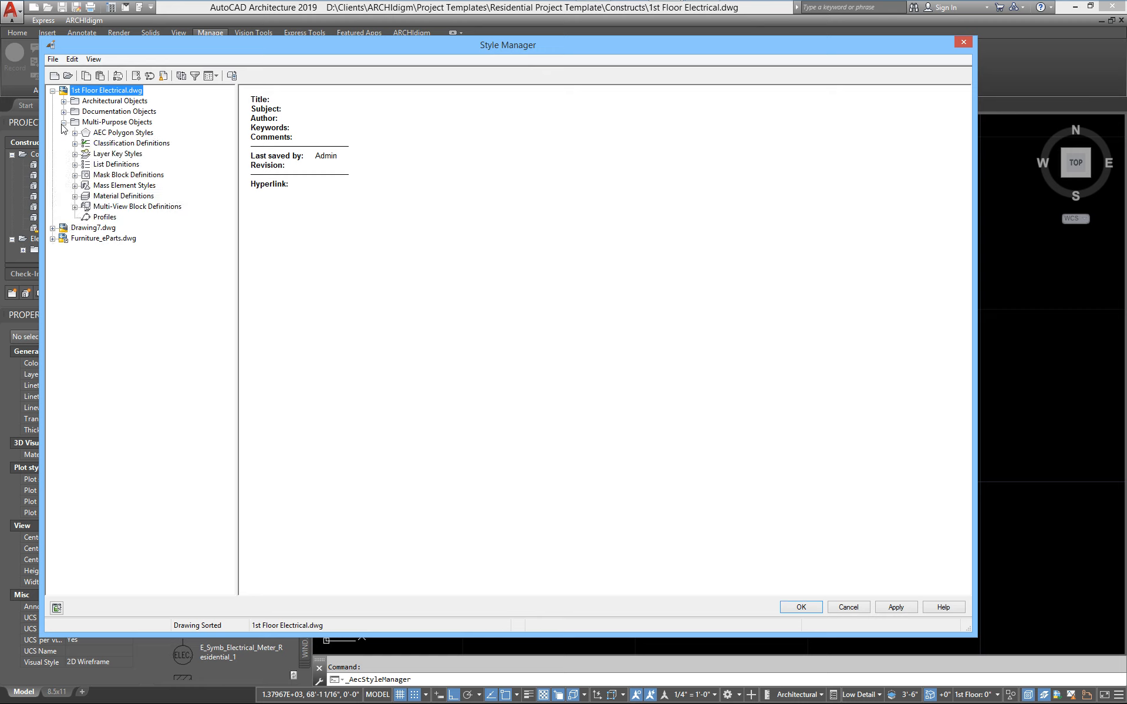
left_click(113, 155)
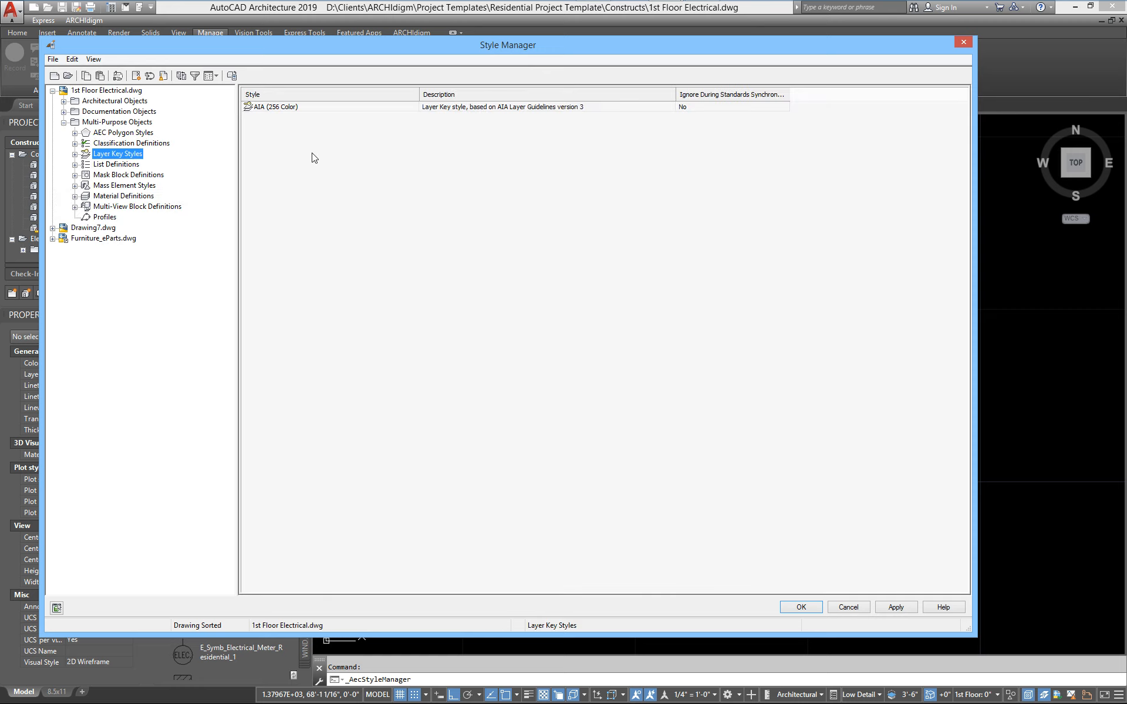
double_click(267, 107)
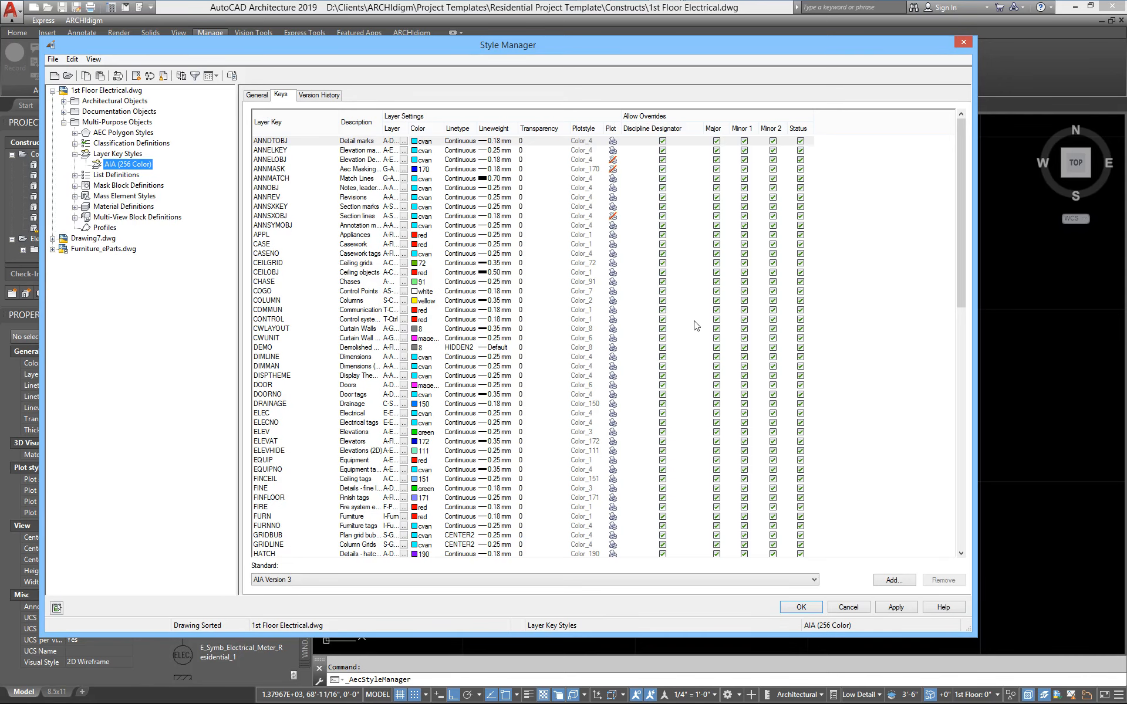
- Allow the Discipline Designator override for the WALL layer key again, widen the Layer column, then apply and close the Style Manager
left_click_drag(963, 278, 964, 570)
left_click(664, 441)
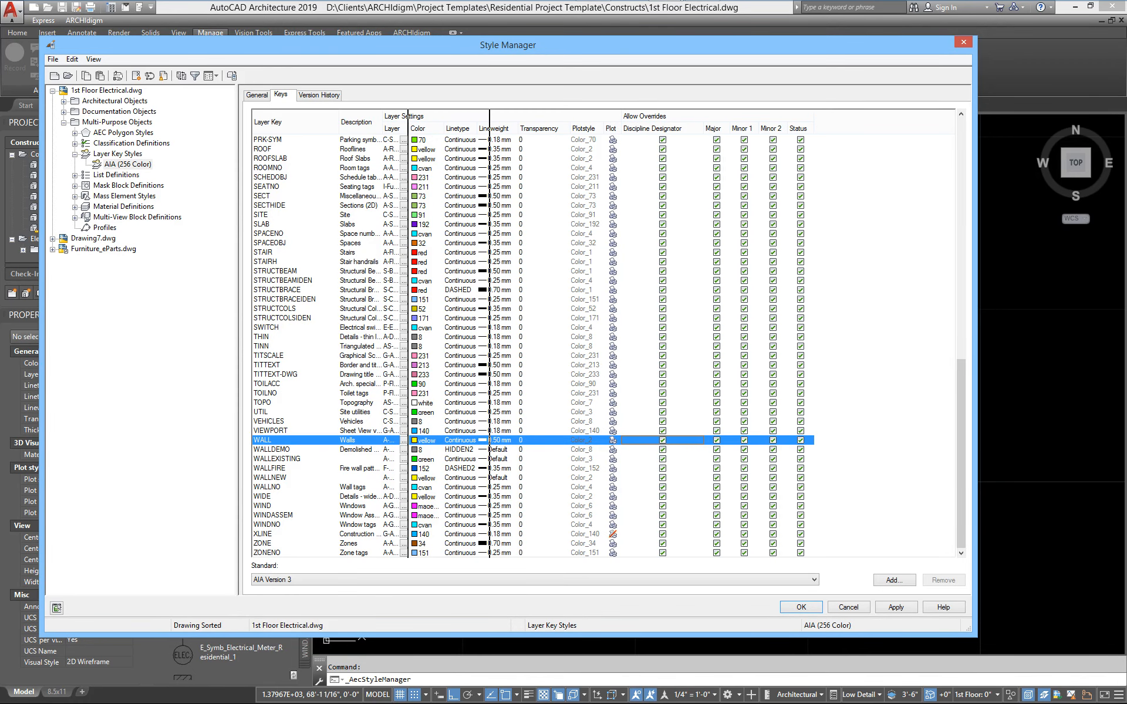
double_click(408, 124)
left_click_drag(382, 127, 446, 127)
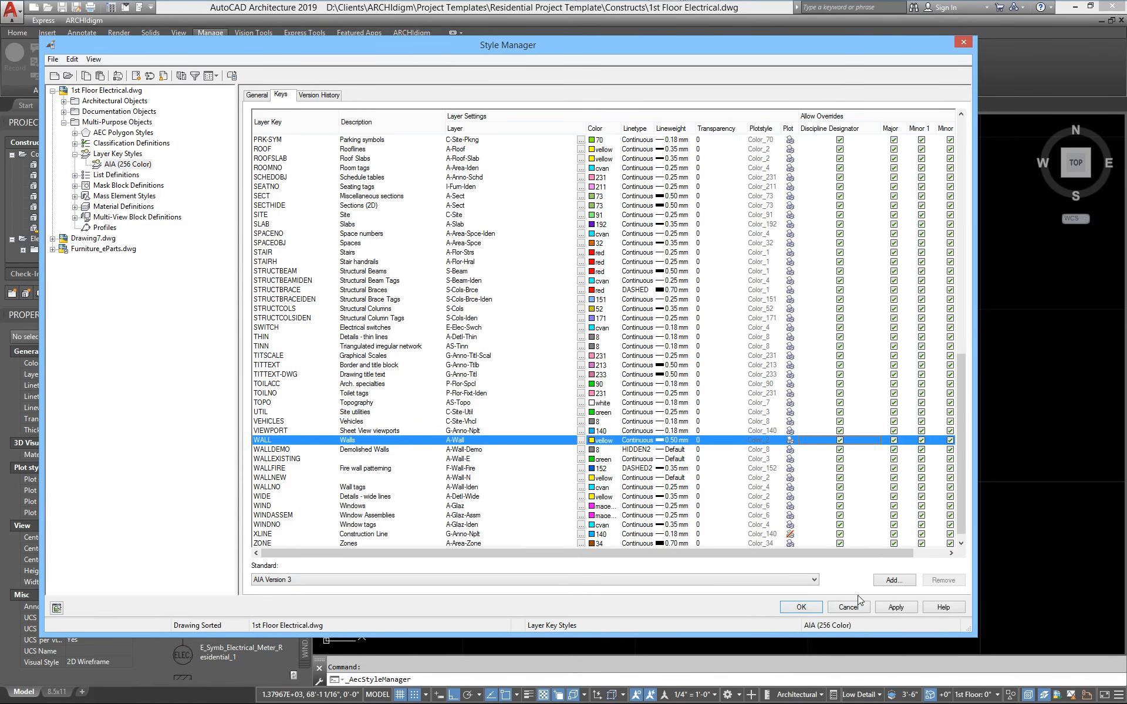
left_click(907, 608)
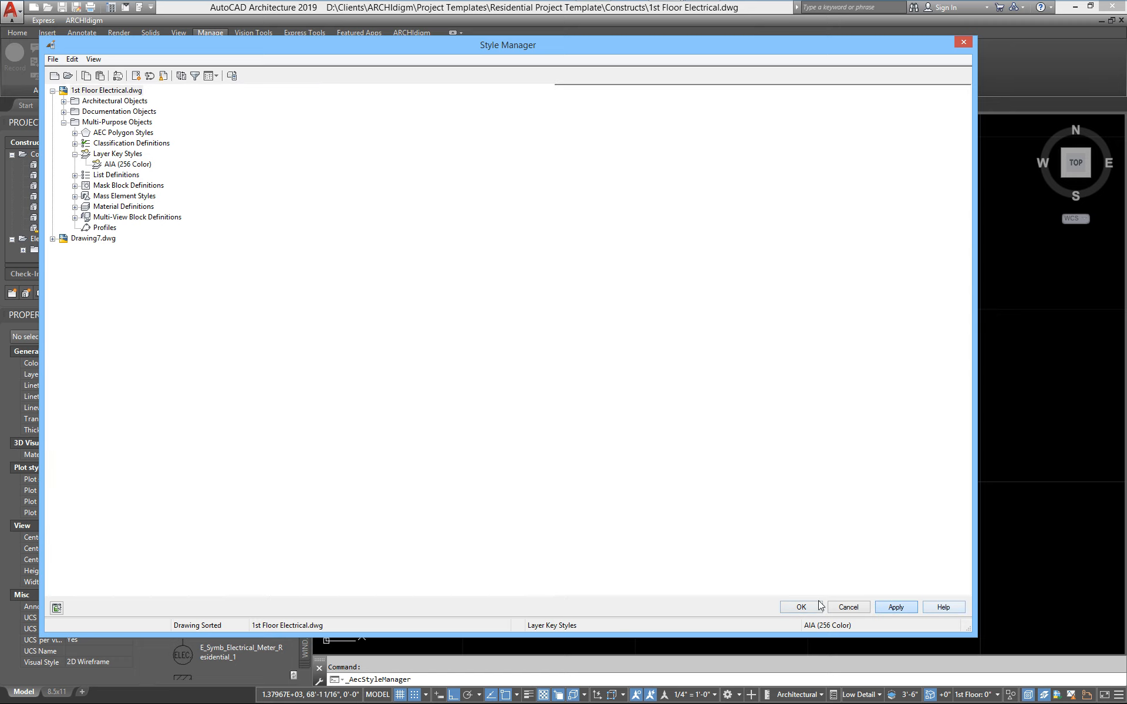
left_click(801, 608)
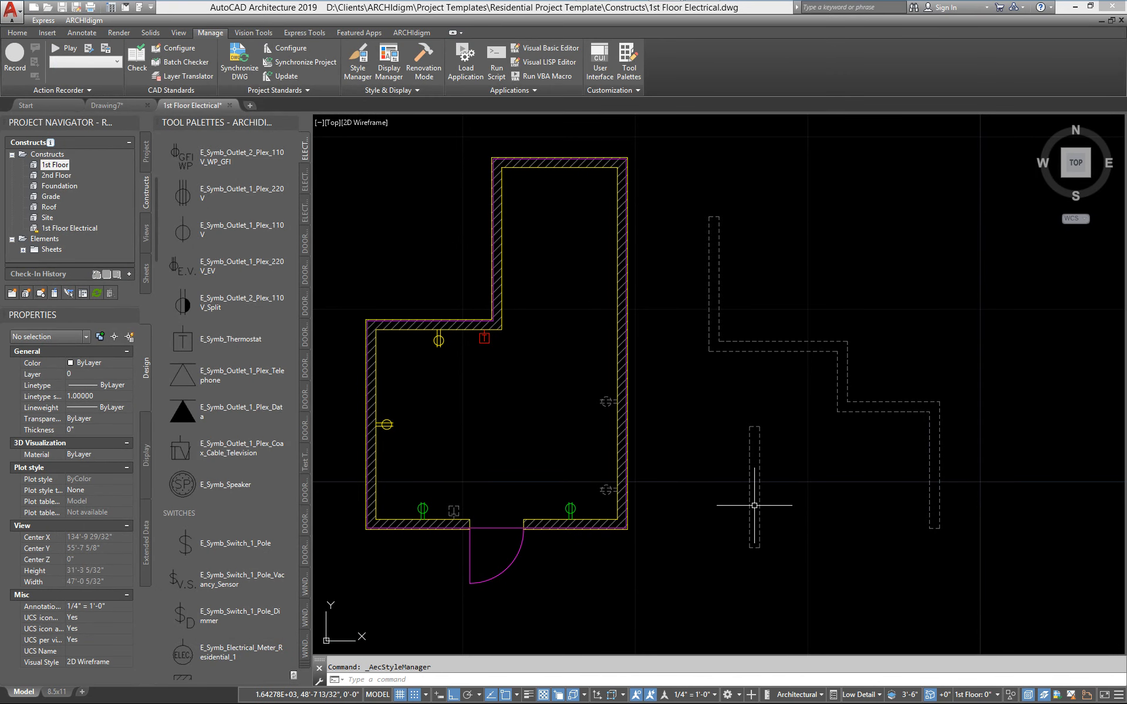
- Give the E_Symb_Outlet_2_Plex_110V_WP_GFI tool a Status layer override of N, "New work", in its tool properties
right_click(188, 156)
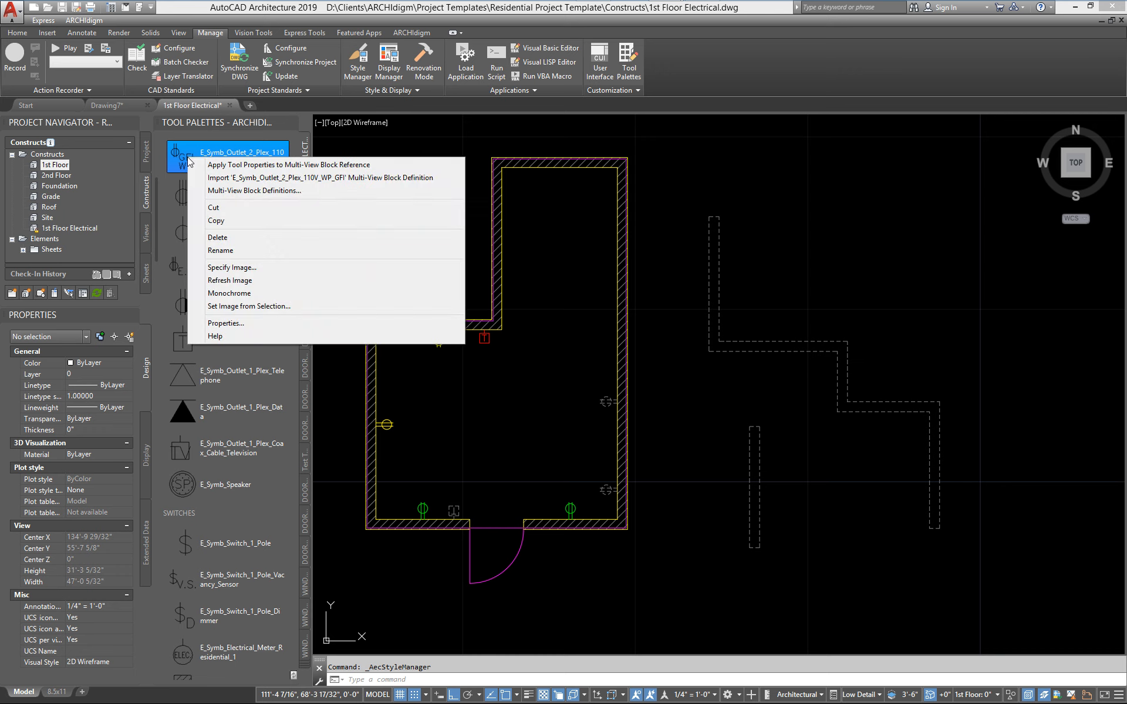
left_click(241, 323)
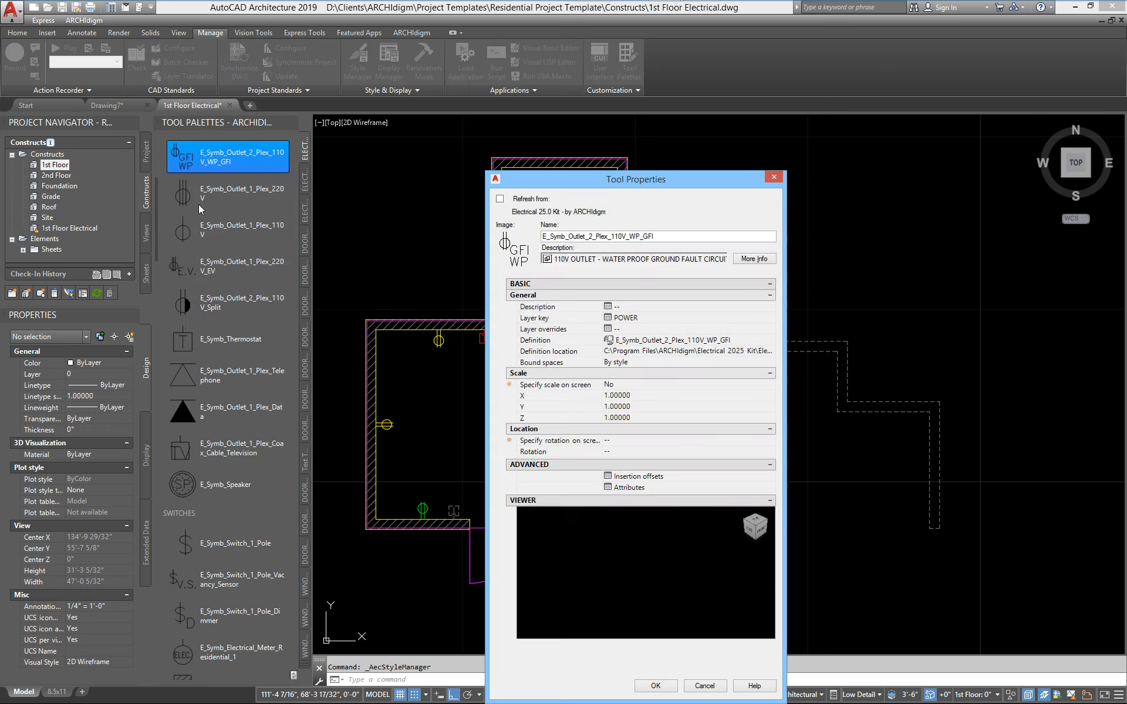
left_click(608, 329)
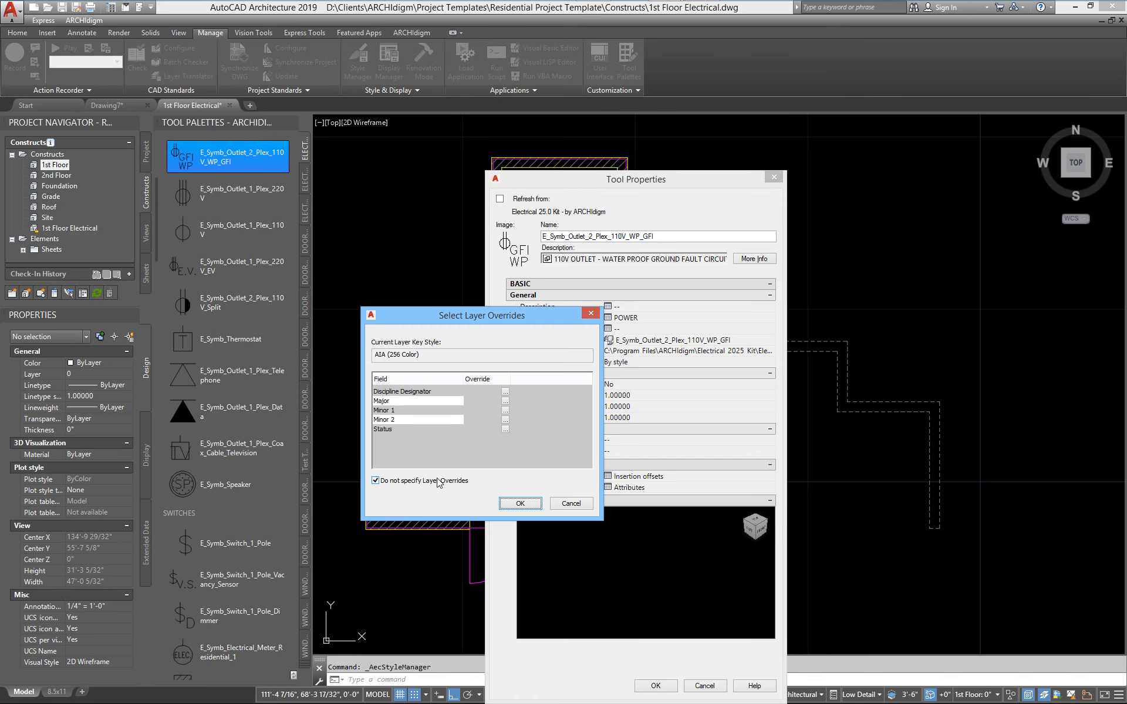
left_click(378, 483)
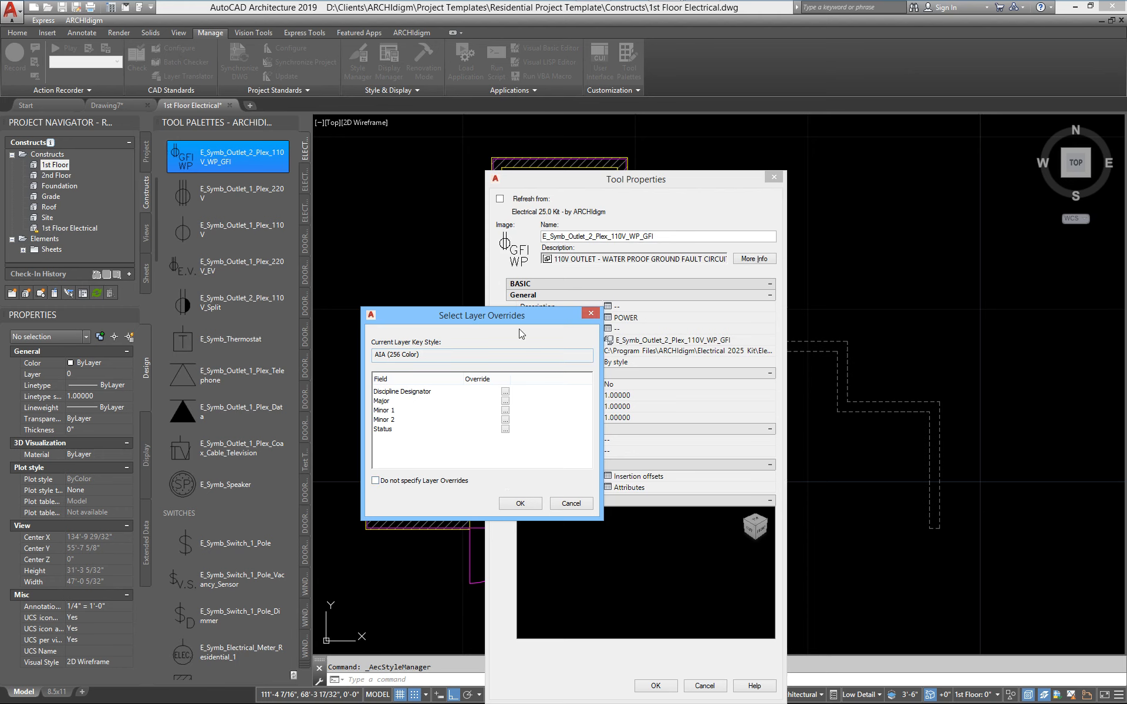
left_click(506, 429)
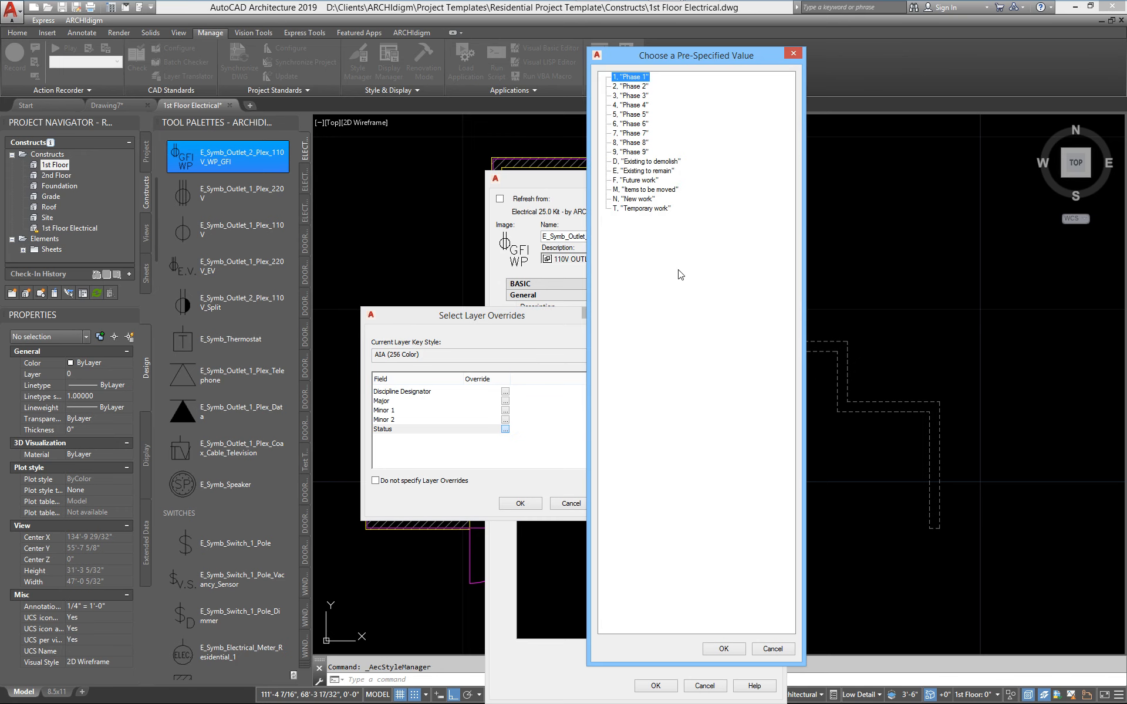
left_click(634, 200)
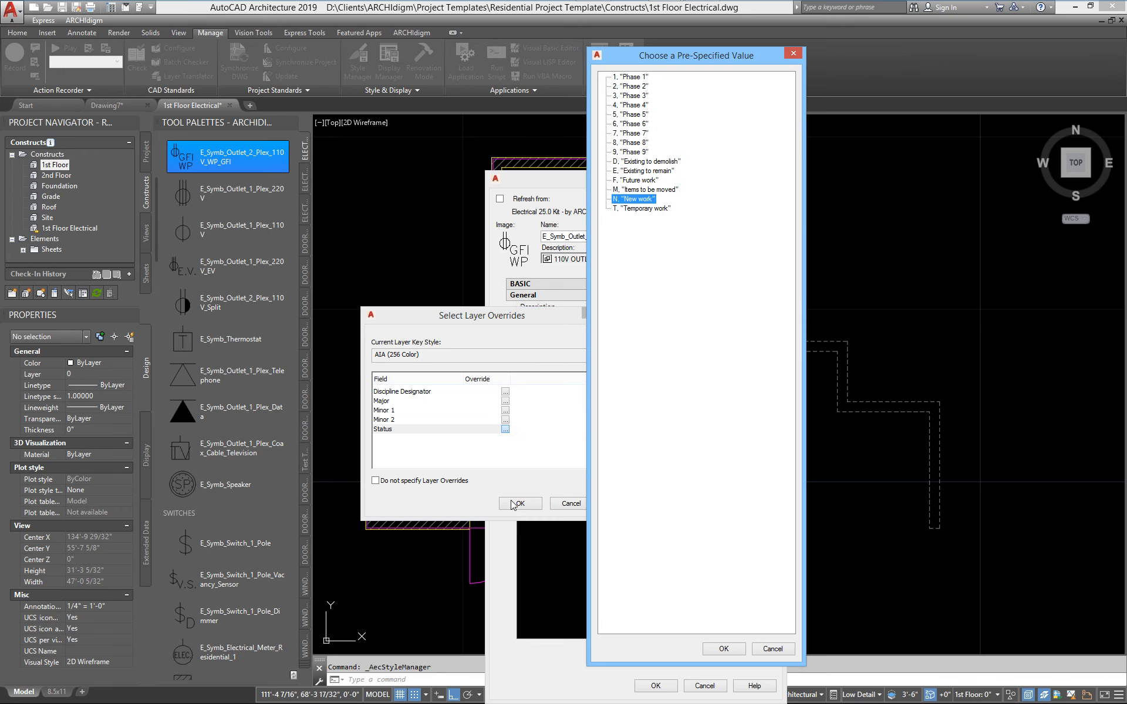
left_click(723, 649)
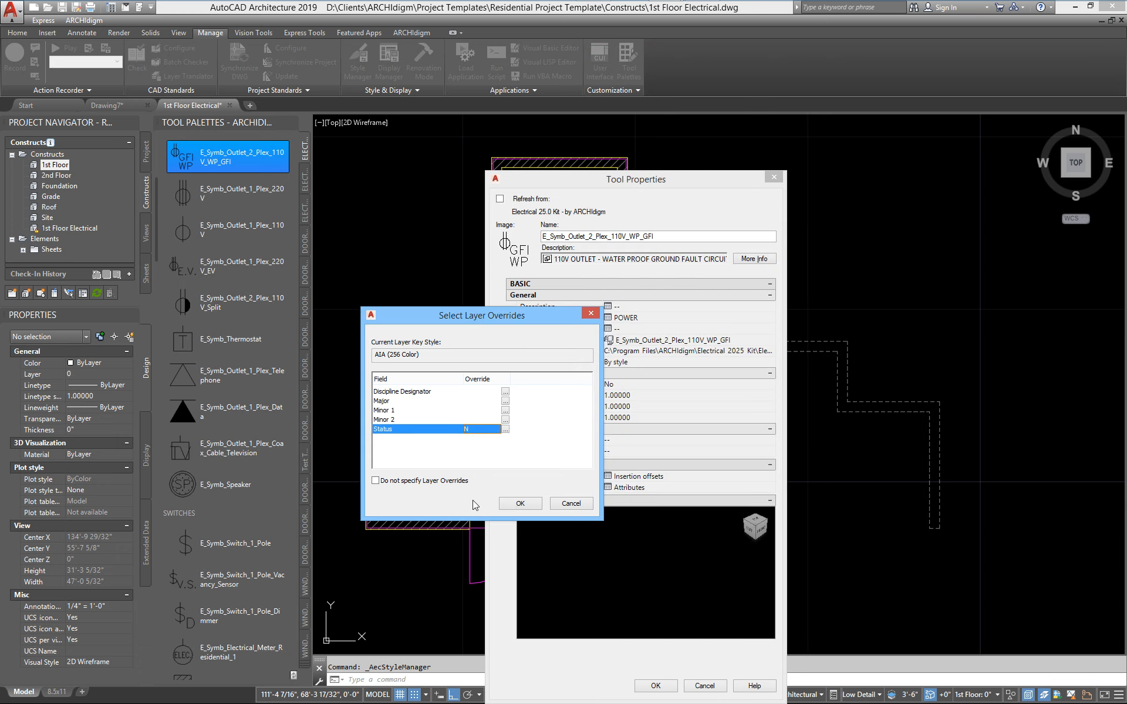
left_click(519, 504)
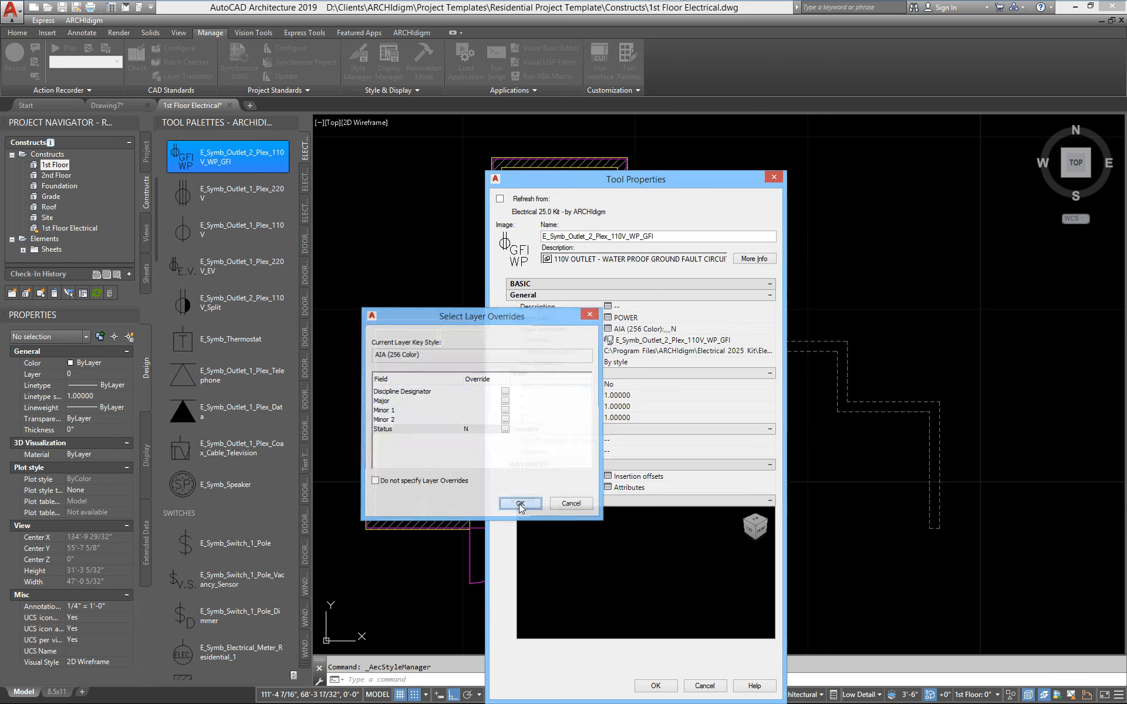
left_click(652, 686)
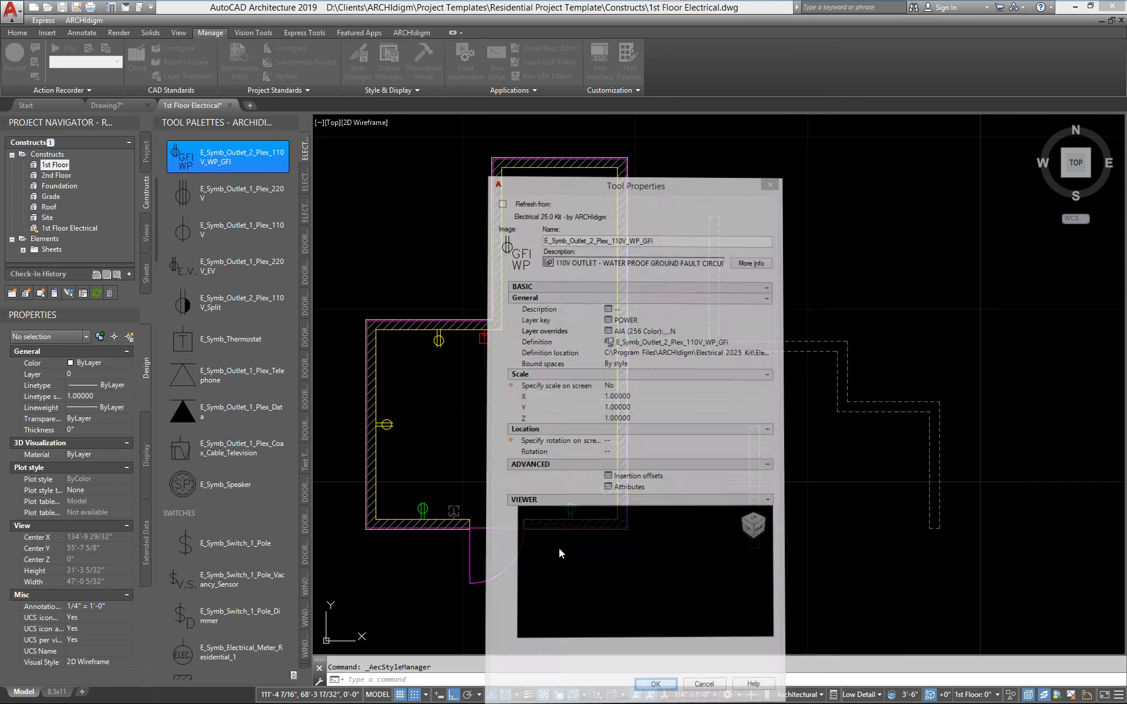
- Insert the E_Symb_Outlet_2_Plex_110V_WP_GFI symbol at rotation 0 in the open area right of the stepped walls and check its layer
left_click(186, 160)
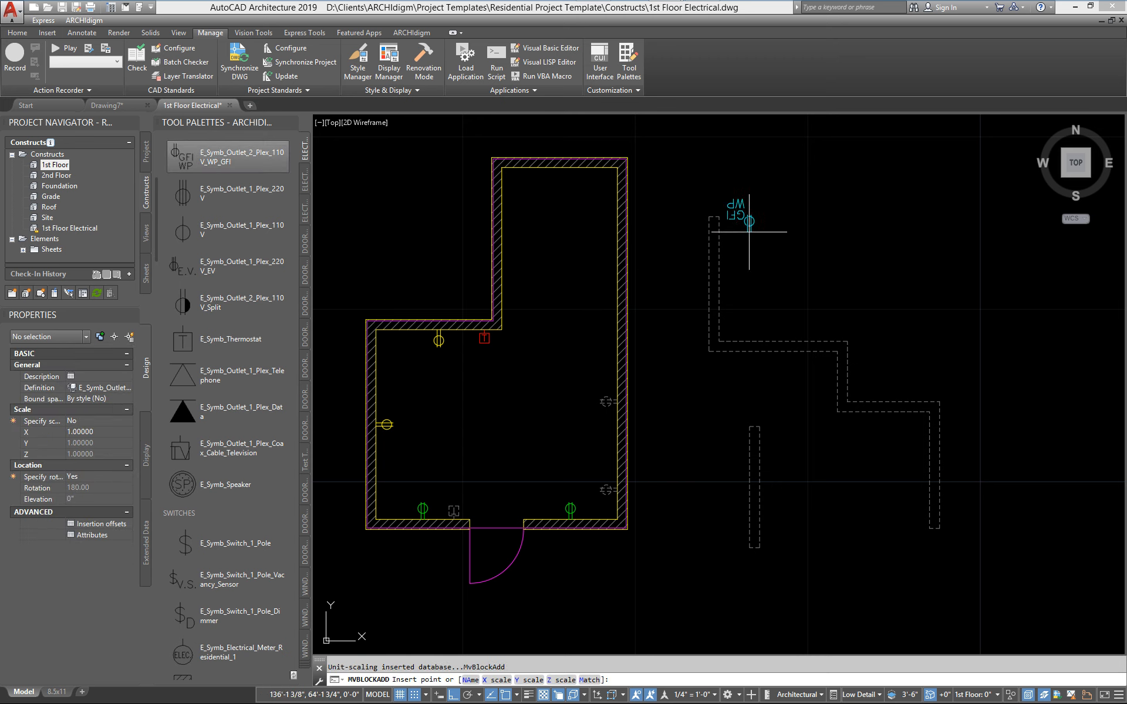
left_click(872, 236)
type("0")
key("Return")
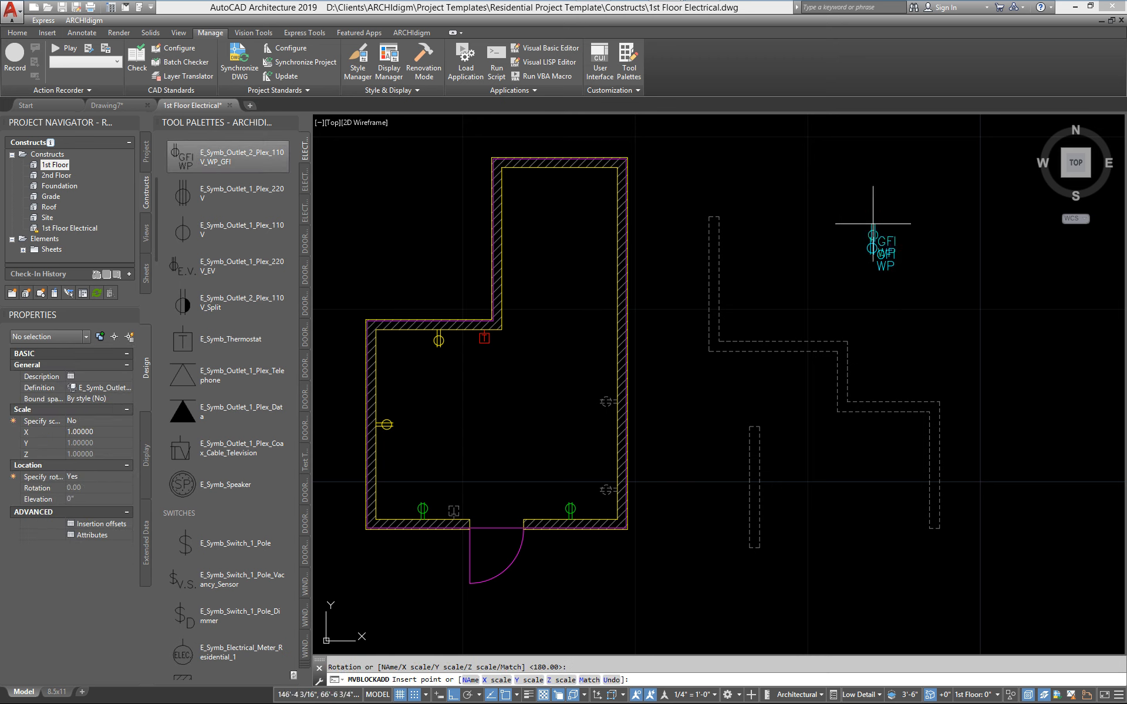
key("Escape")
left_click(874, 249)
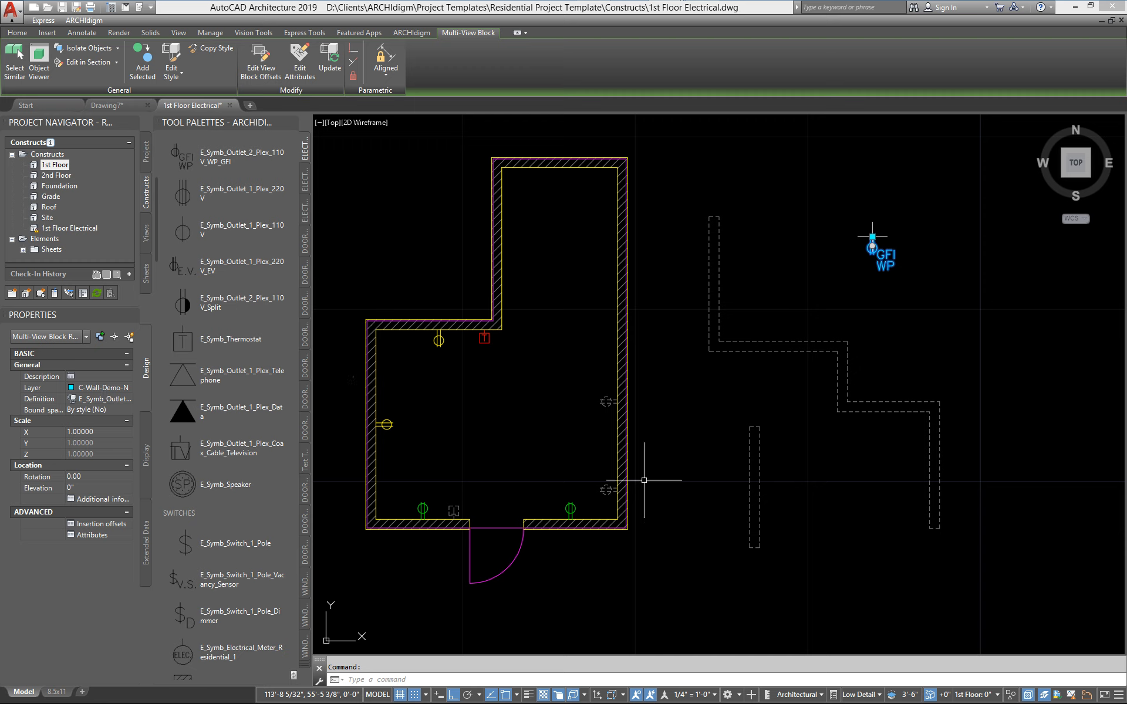
- Clear the Discipline Designator, Major and Minor 1 values in the layer key overrides and accept the change
left_click(1045, 696)
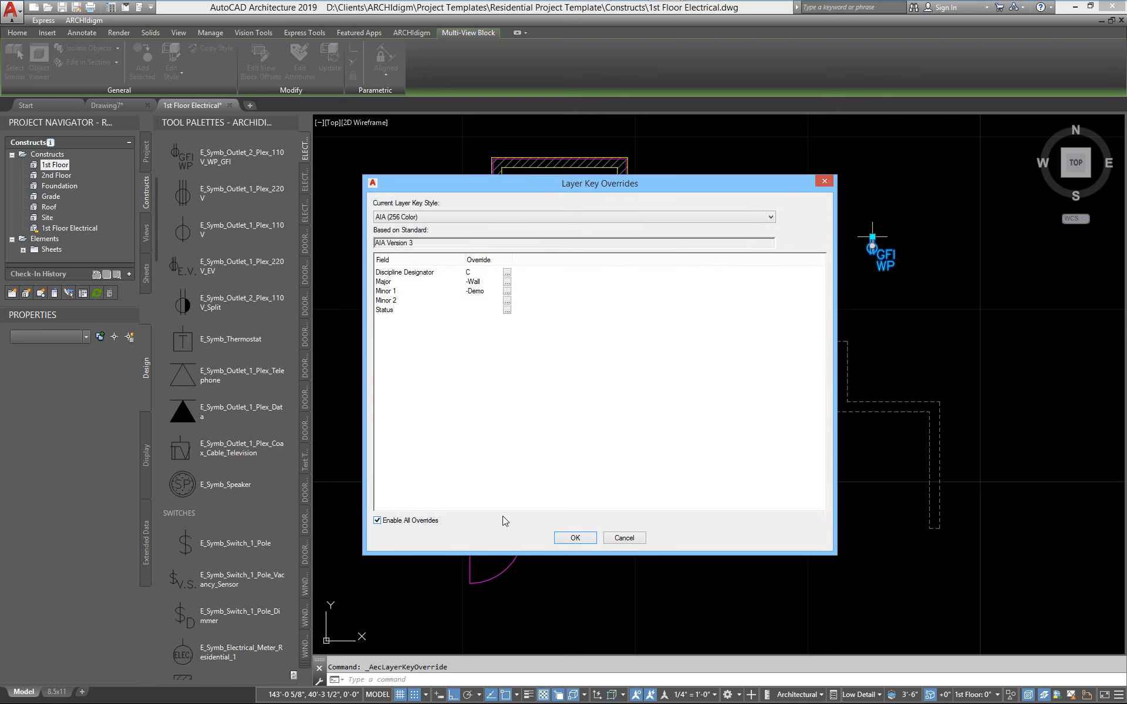
left_click(494, 293)
left_click(492, 293)
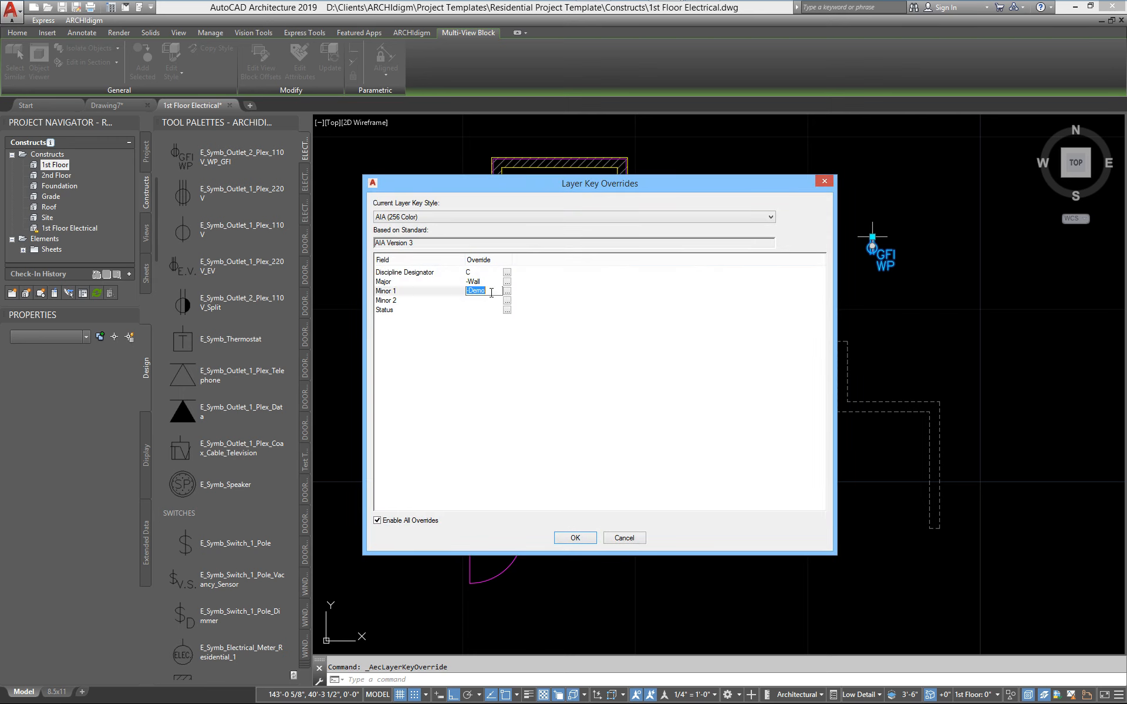
key("BackSpace")
left_click(491, 282)
key("Delete")
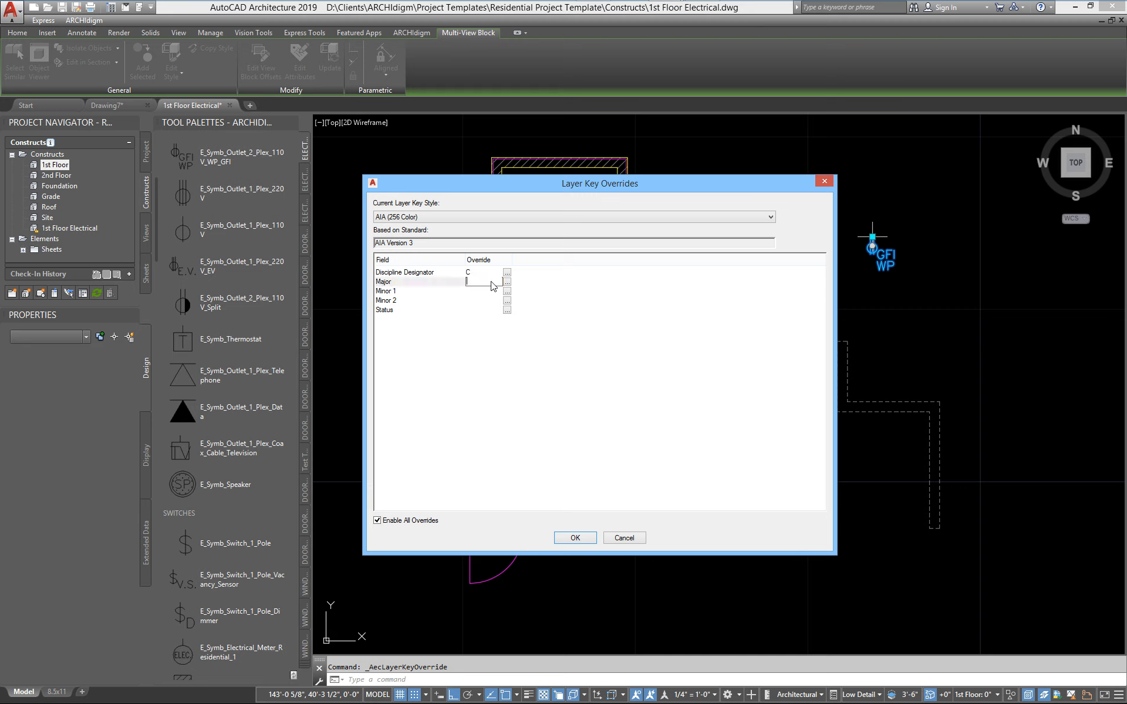
double_click(488, 274)
key("Delete")
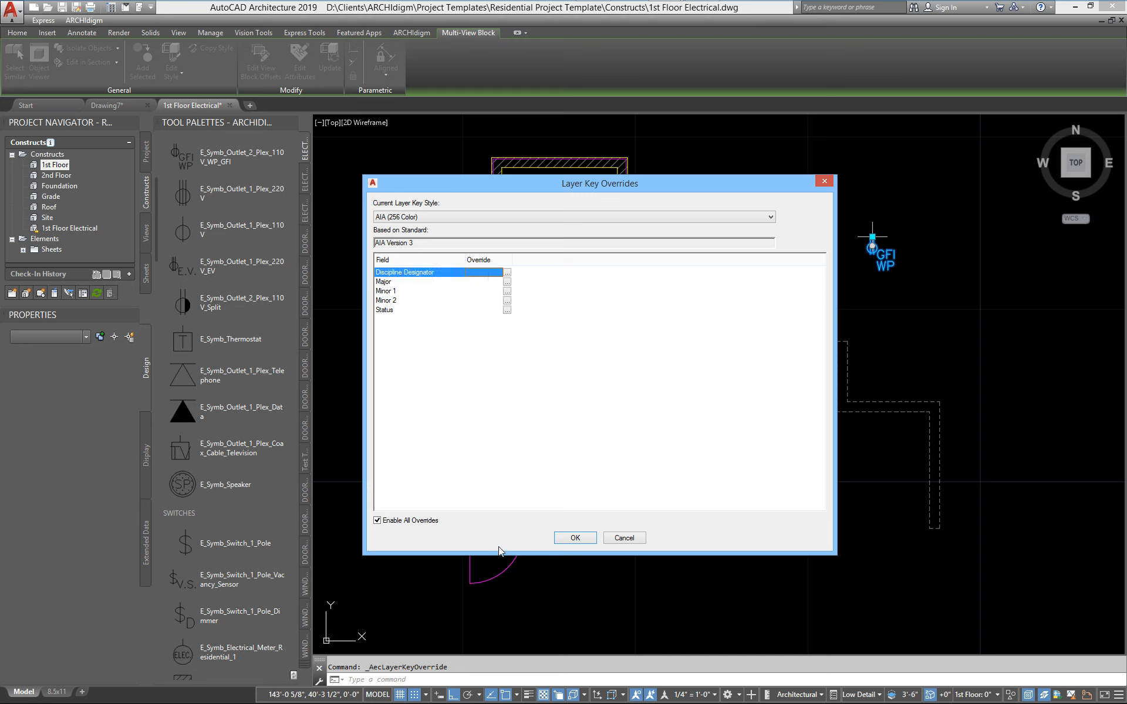
left_click(574, 537)
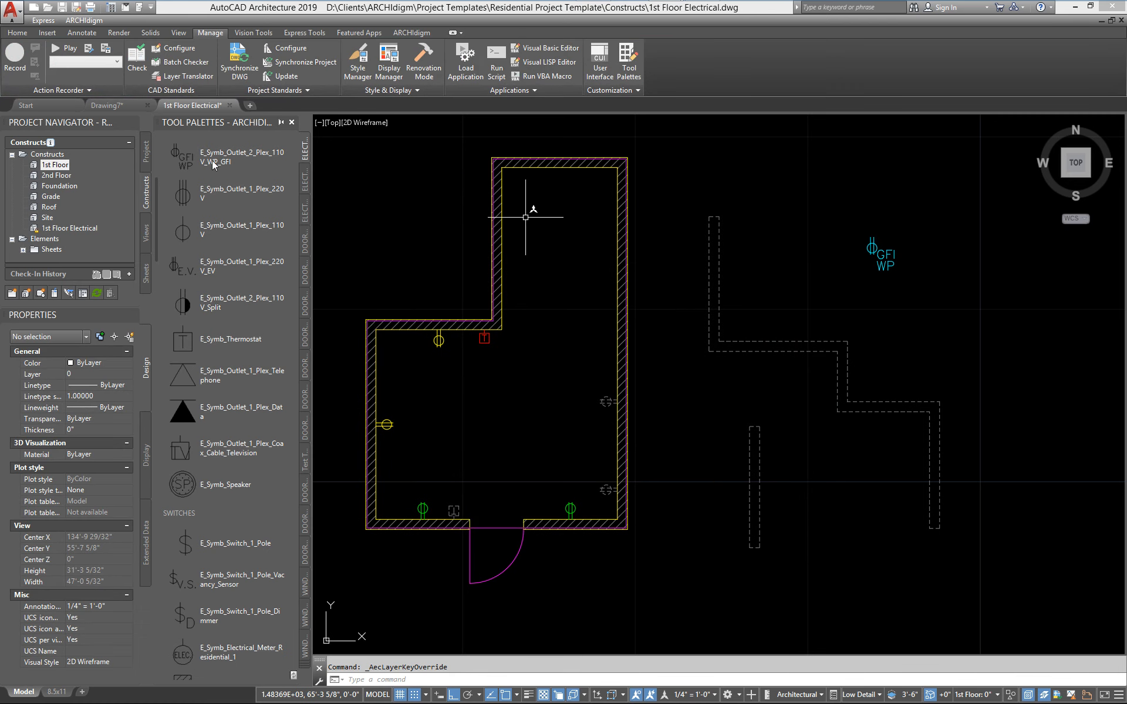
- Insert a second E_Symb_Outlet_2_Plex_110V_WP_GFI symbol at rotation 0, below and left of the first one
left_click(224, 164)
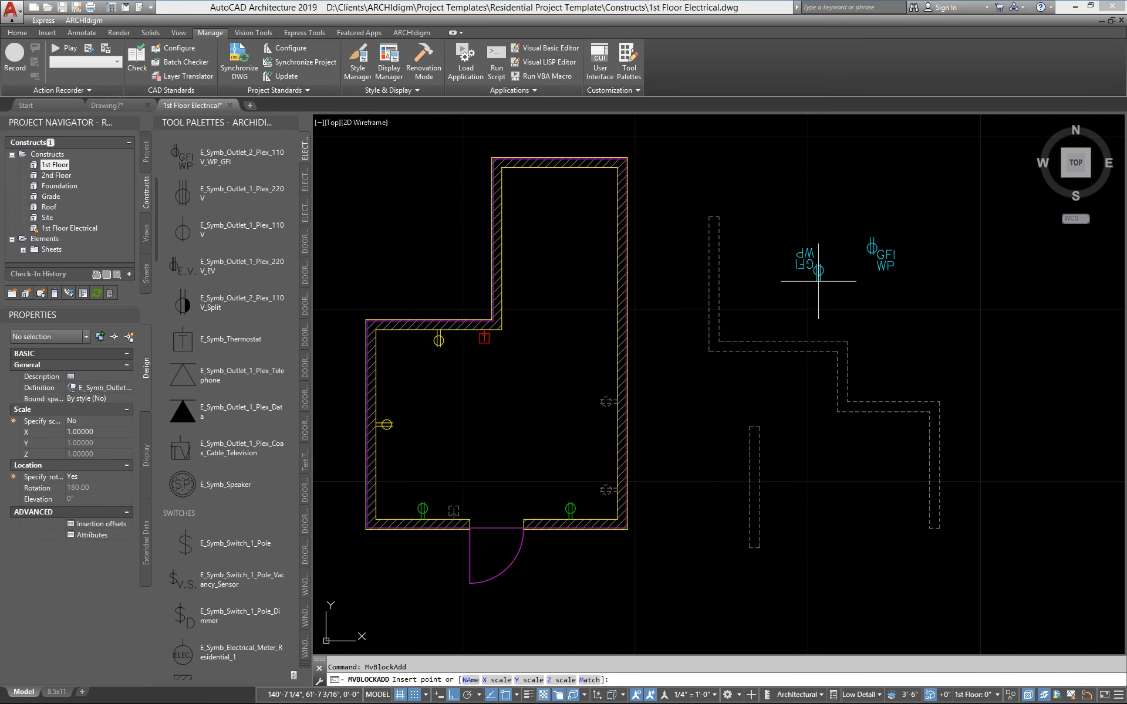
left_click(813, 281)
left_click(833, 217)
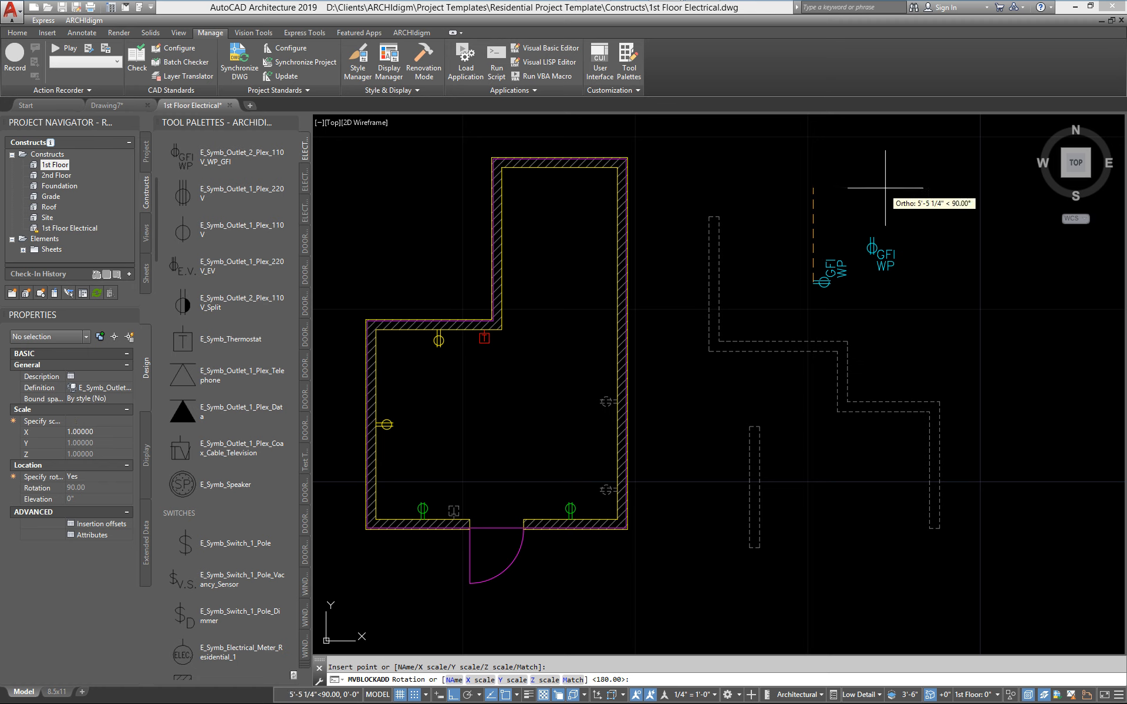
key("Escape")
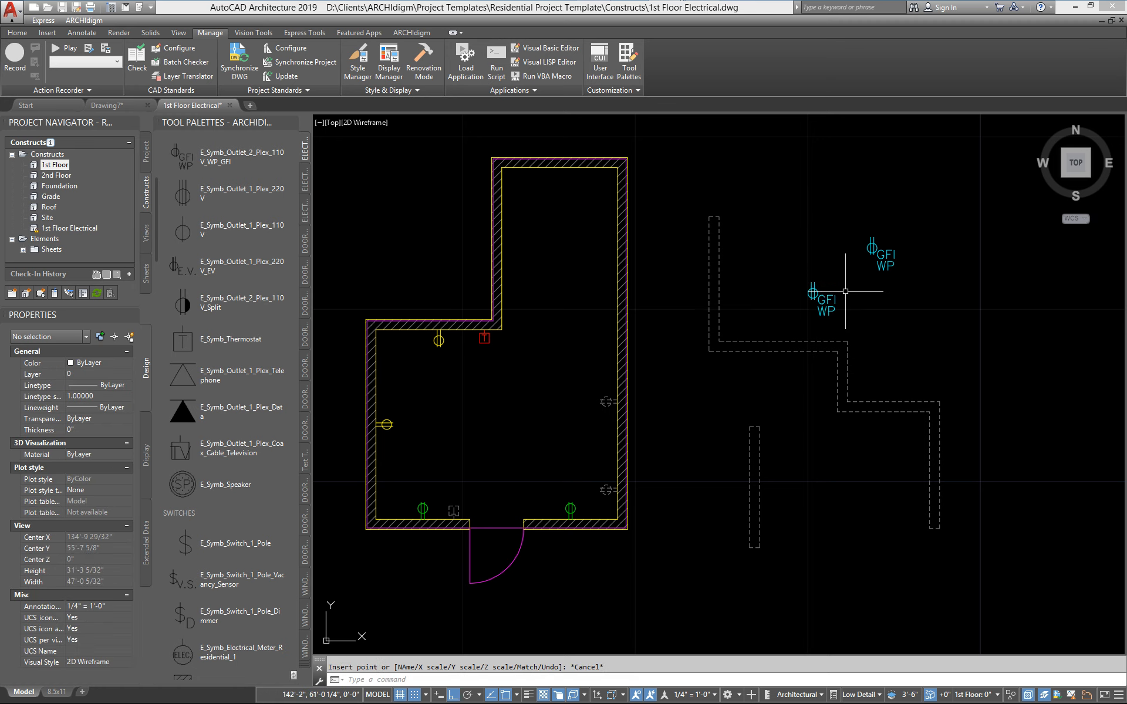
- Check the second GFI outlet symbol's layer and the layer overrides in the E_Symb_Outlet_2_Plex_110V_WP_GFI tool properties
left_click(813, 289)
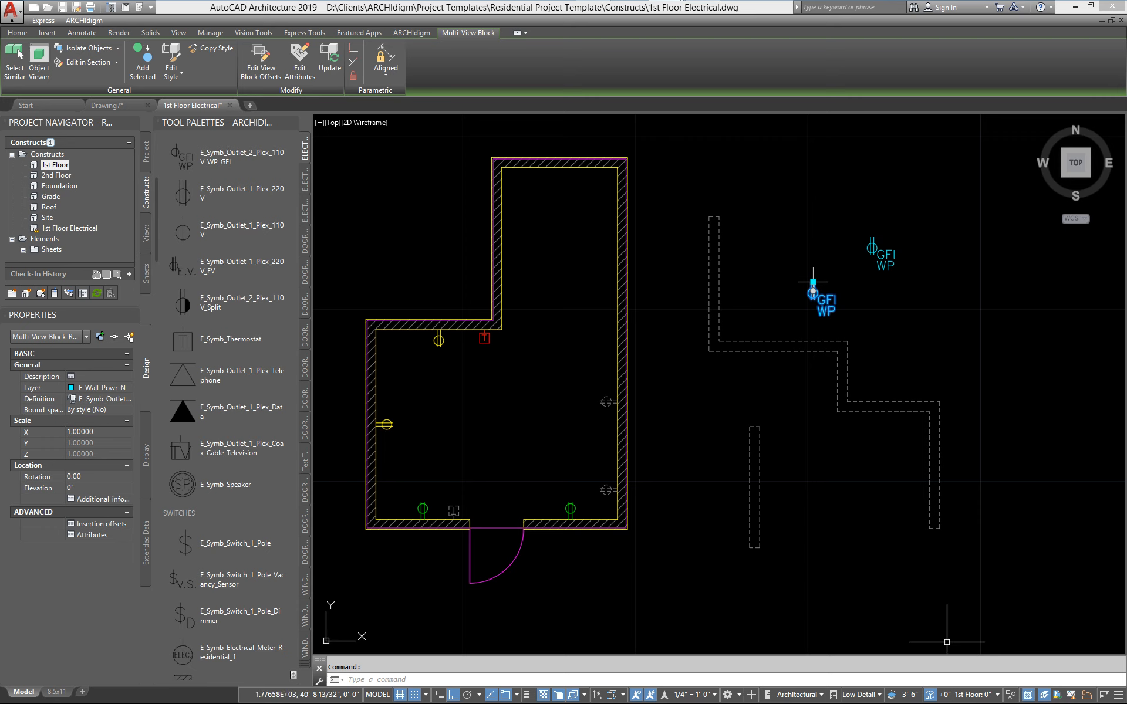
right_click(187, 159)
left_click(245, 324)
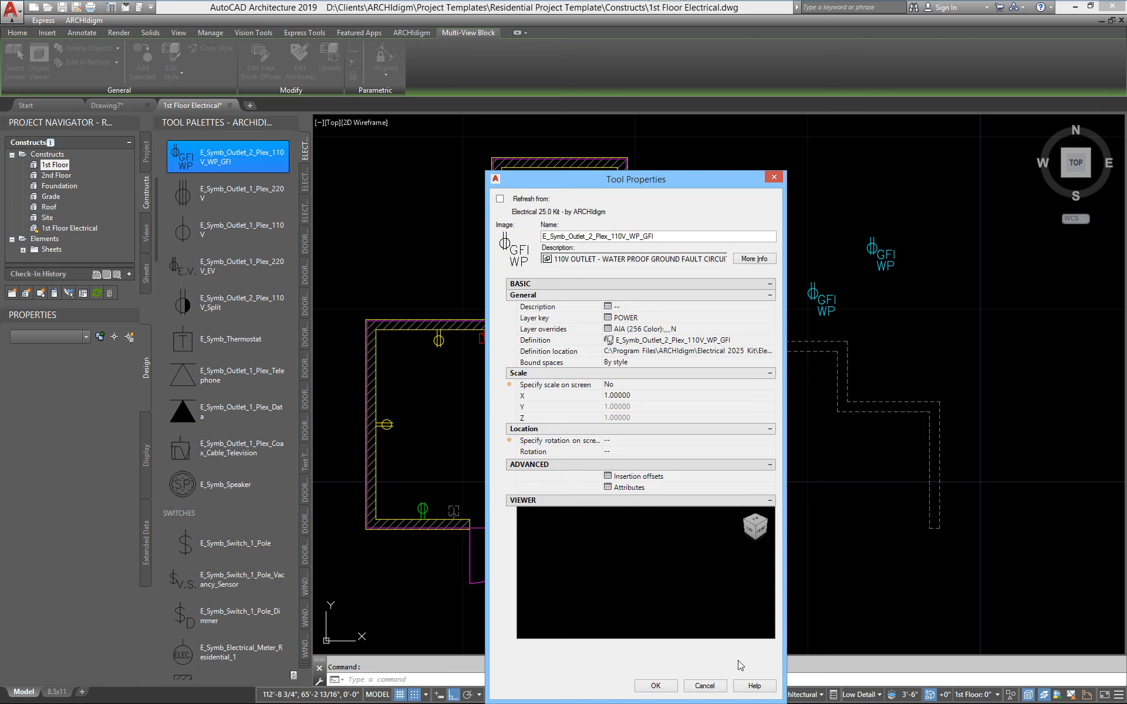
left_click(705, 685)
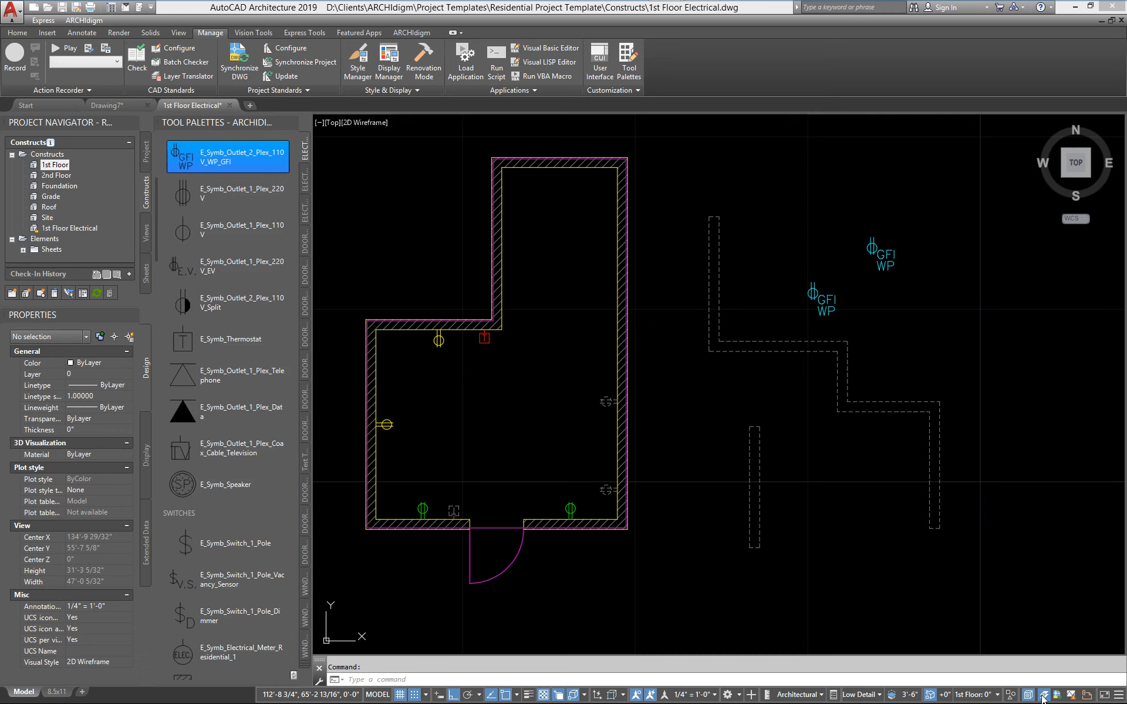
- Turn off Enable All Overrides for layer keys, and insert a third E_Symb_Outlet_2_Plex_110V_WP_GFI symbol at rotation 0 left of the first one, checking its layer
left_click(1043, 696)
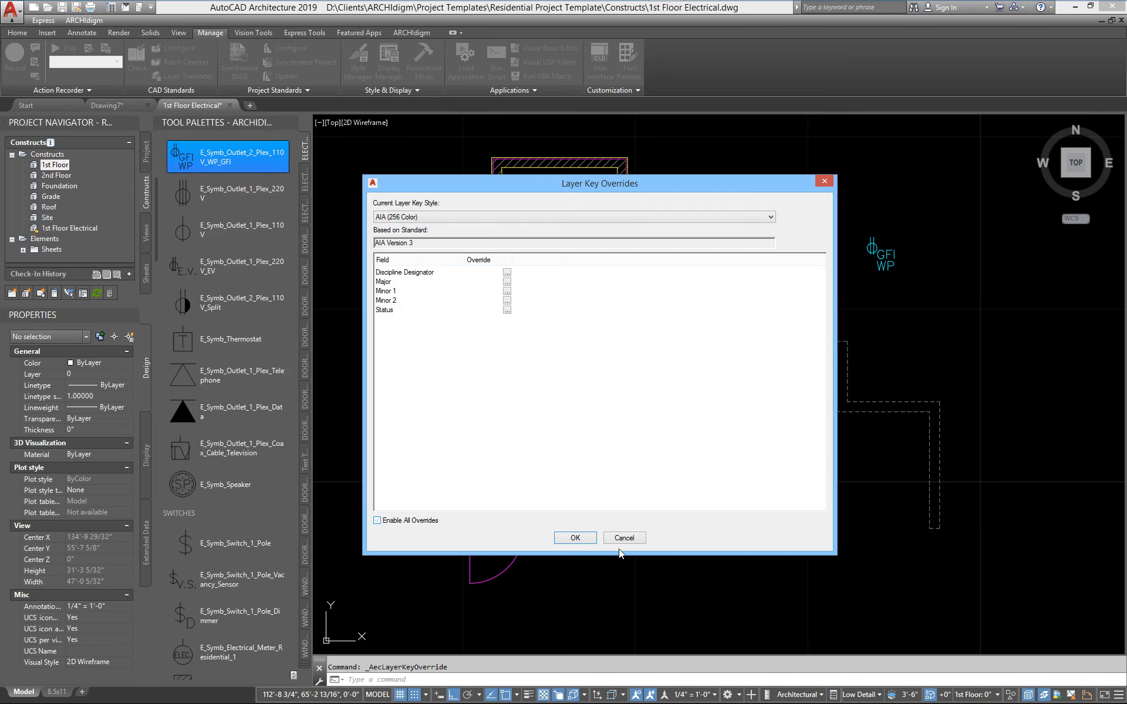
left_click(575, 538)
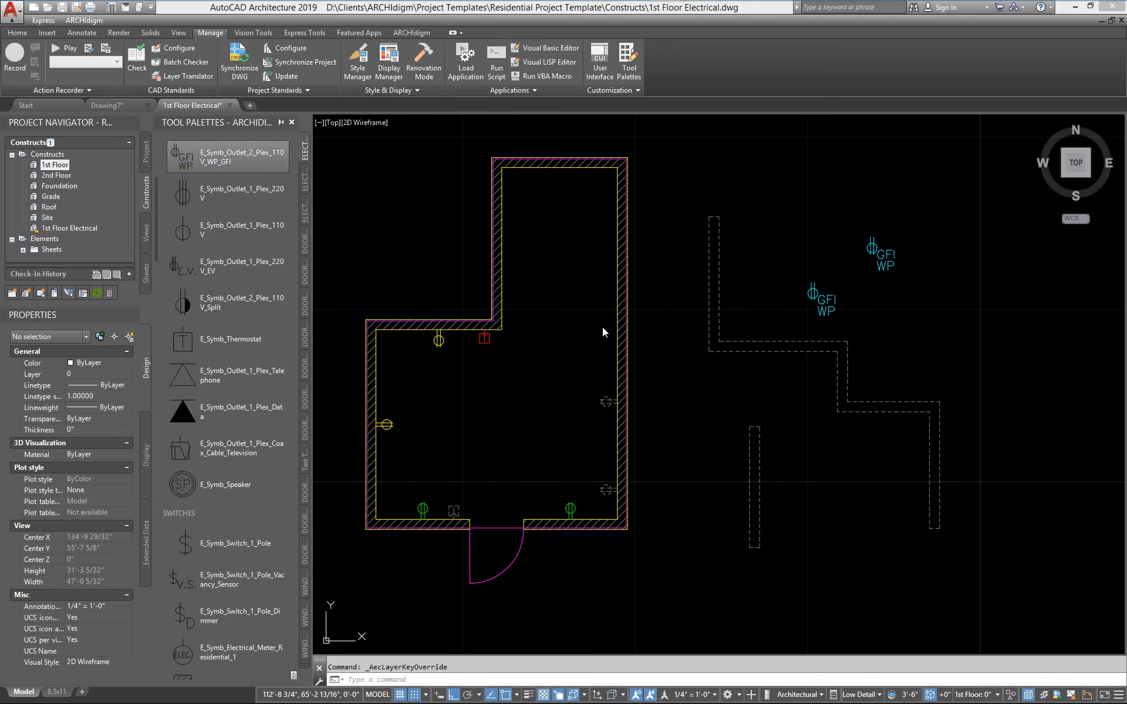
left_click(802, 234)
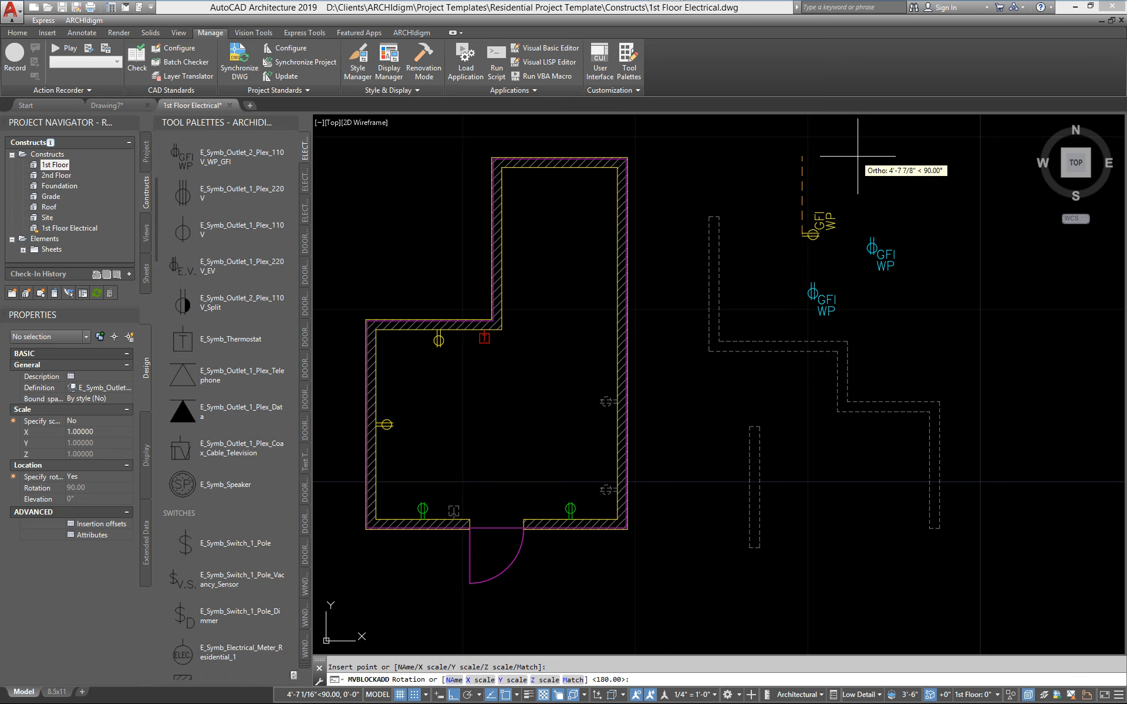
left_click(868, 187)
key("Escape")
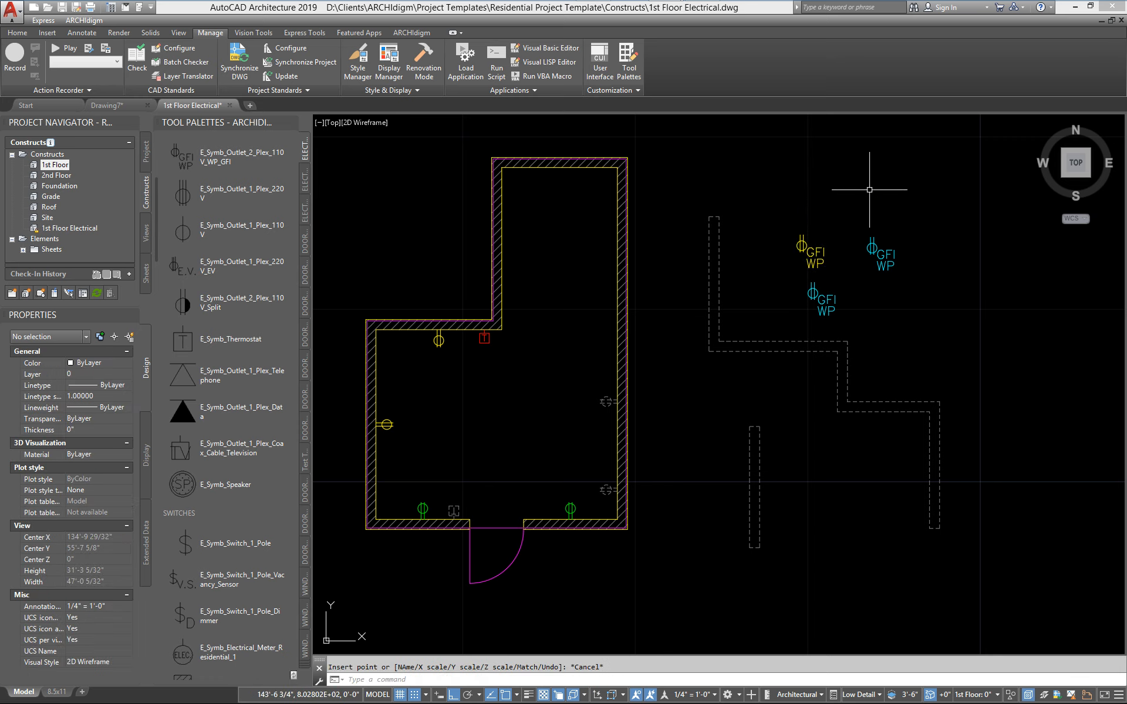
left_click(803, 246)
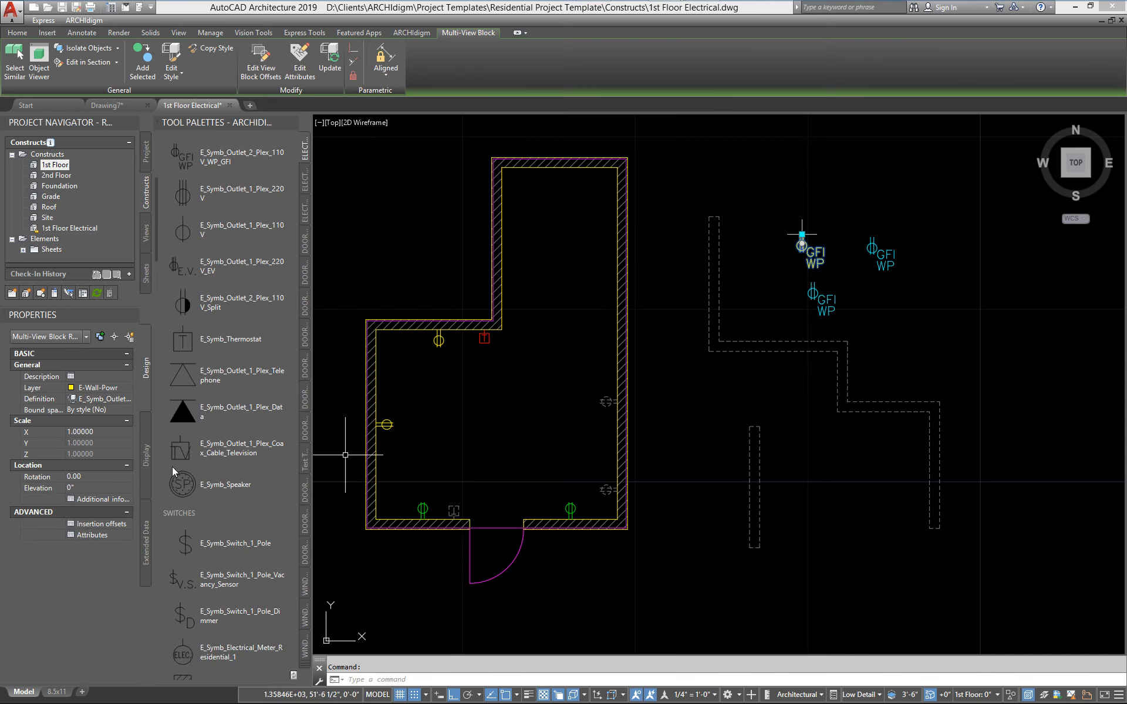
key("Escape")
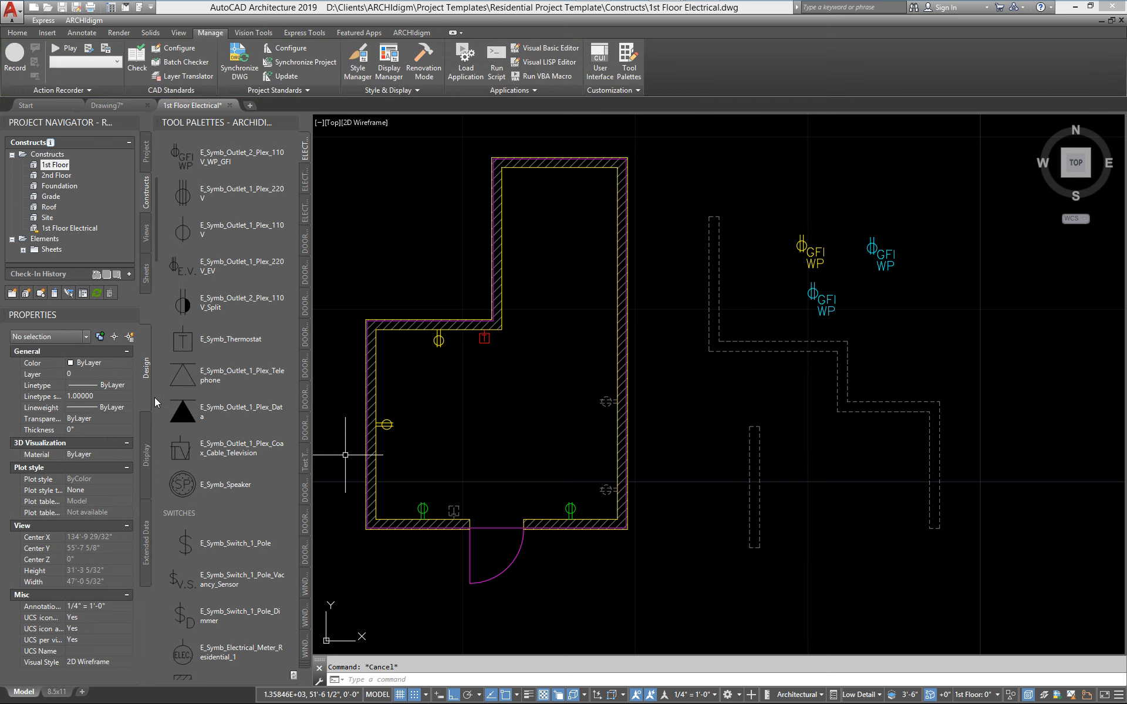
- Turn Enable All Overrides back on and insert a fourth E_Symb_Outlet_2_Plex_110V_WP_GFI symbol at rotation 0, above and left of the other three
left_click(1043, 697)
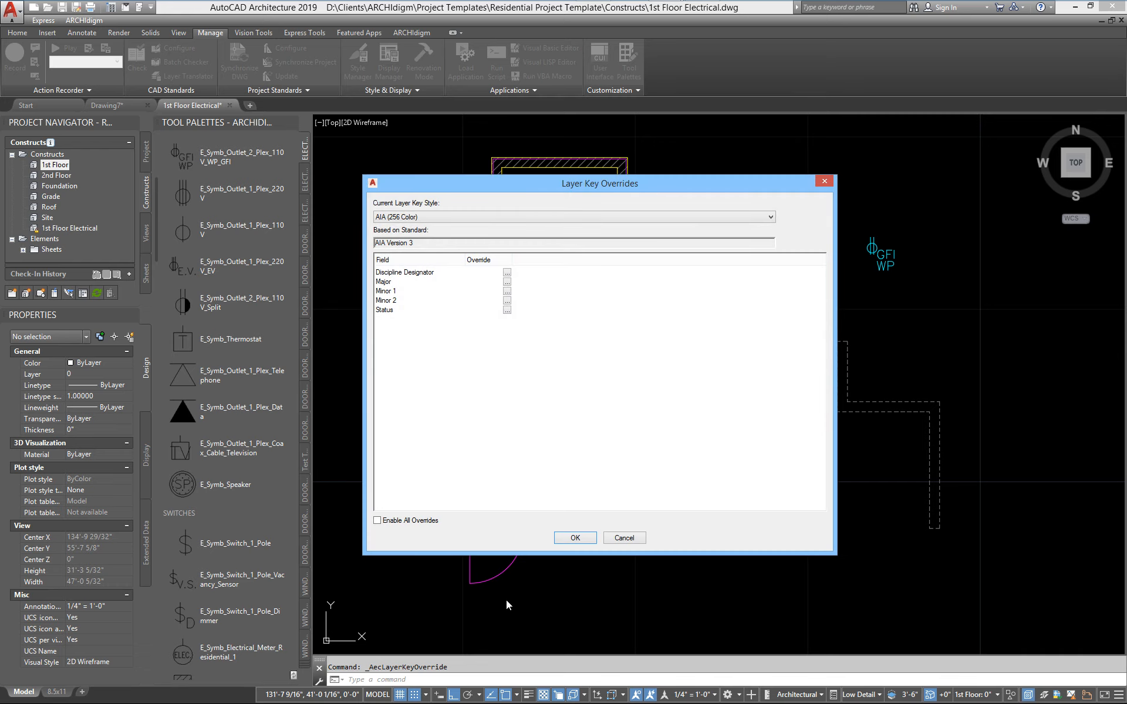
left_click(377, 521)
left_click(575, 538)
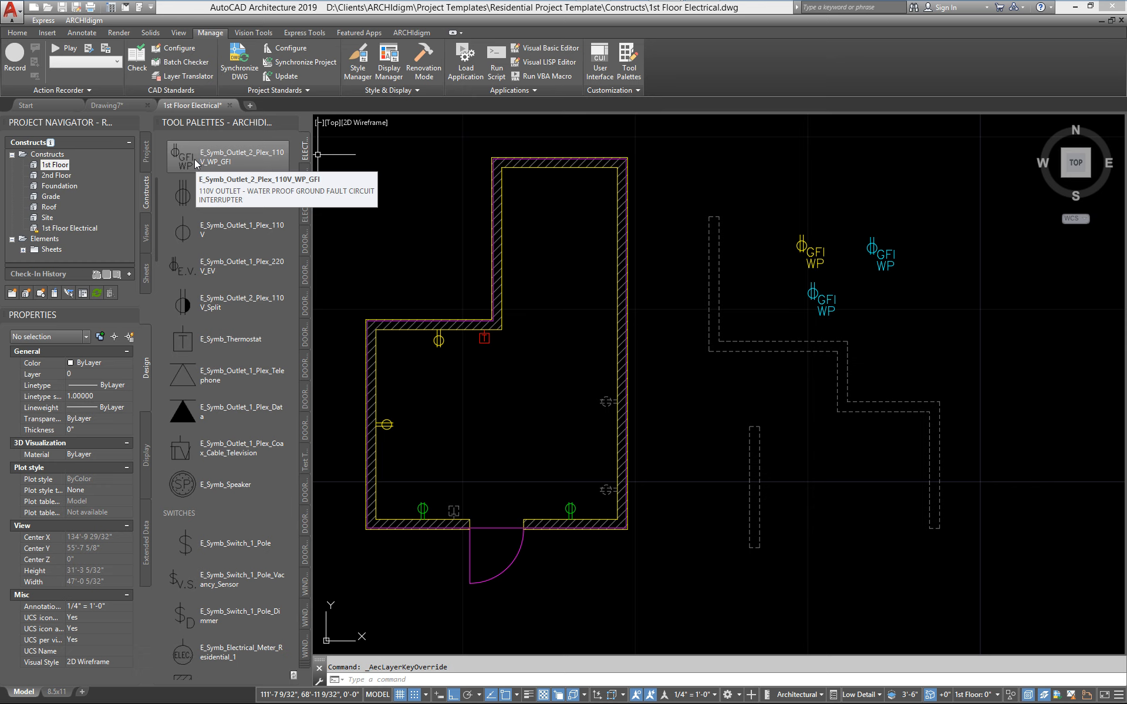
left_click(196, 160)
key("Return")
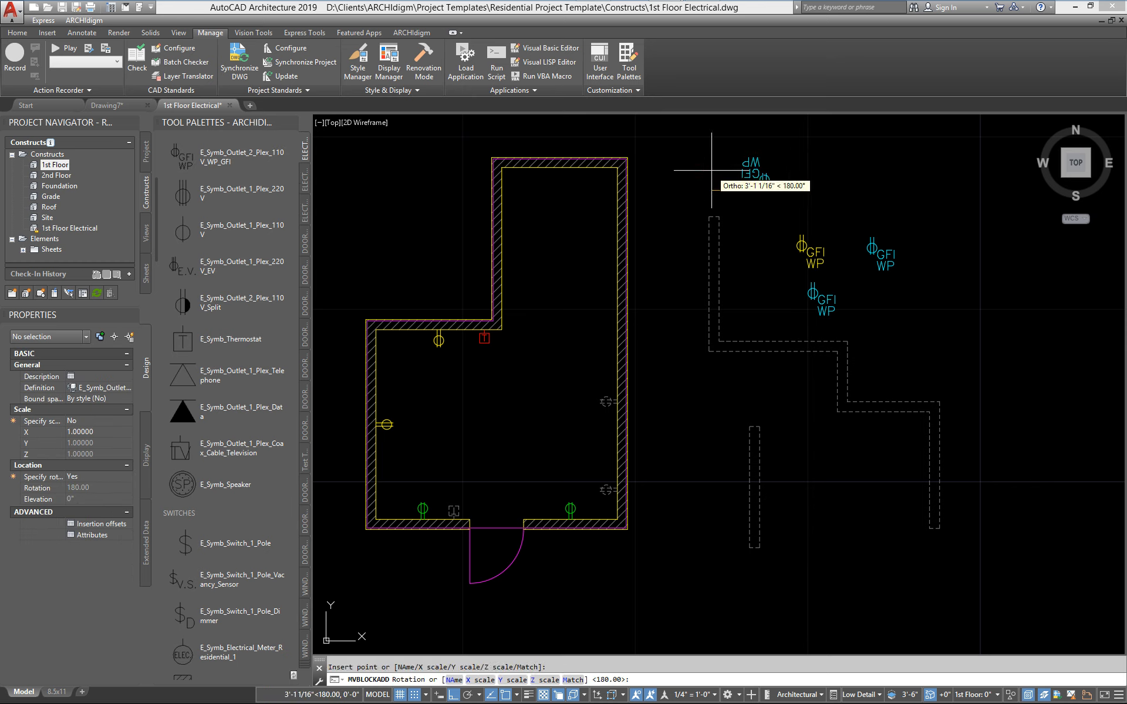
key("Escape")
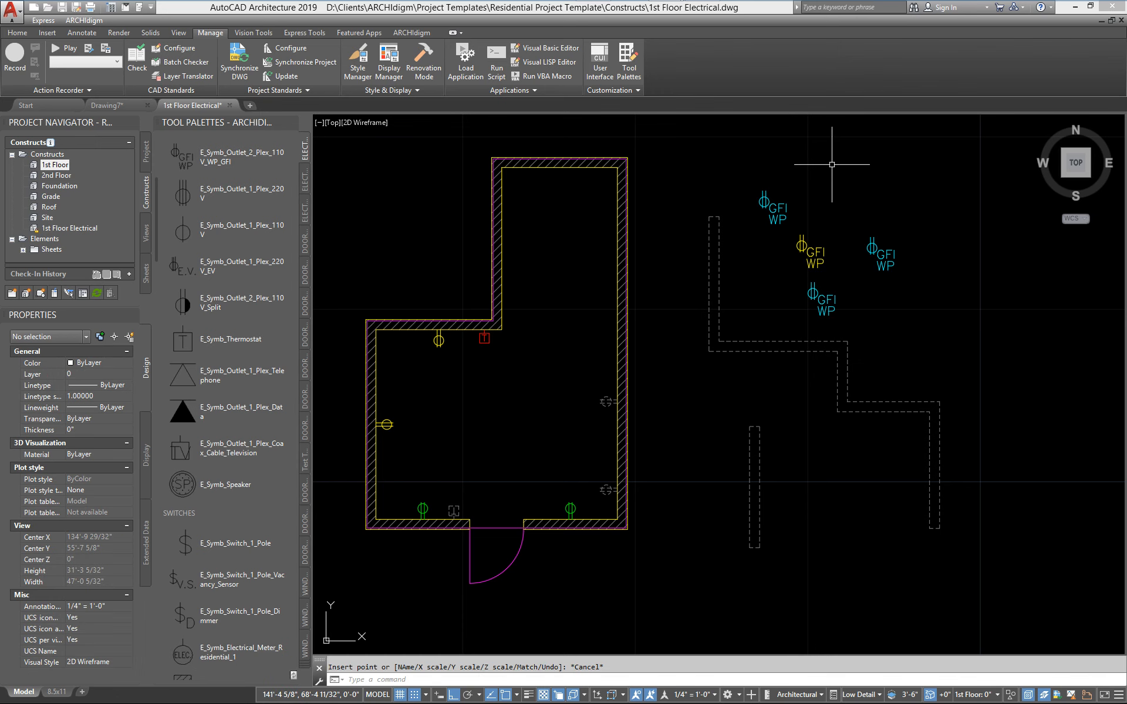
- Remove the layer override from the E_Symb_Outlet_2_Plex_110V_WP_GFI tool by enabling Do not specify Layer Overrides in its tool properties
right_click(193, 164)
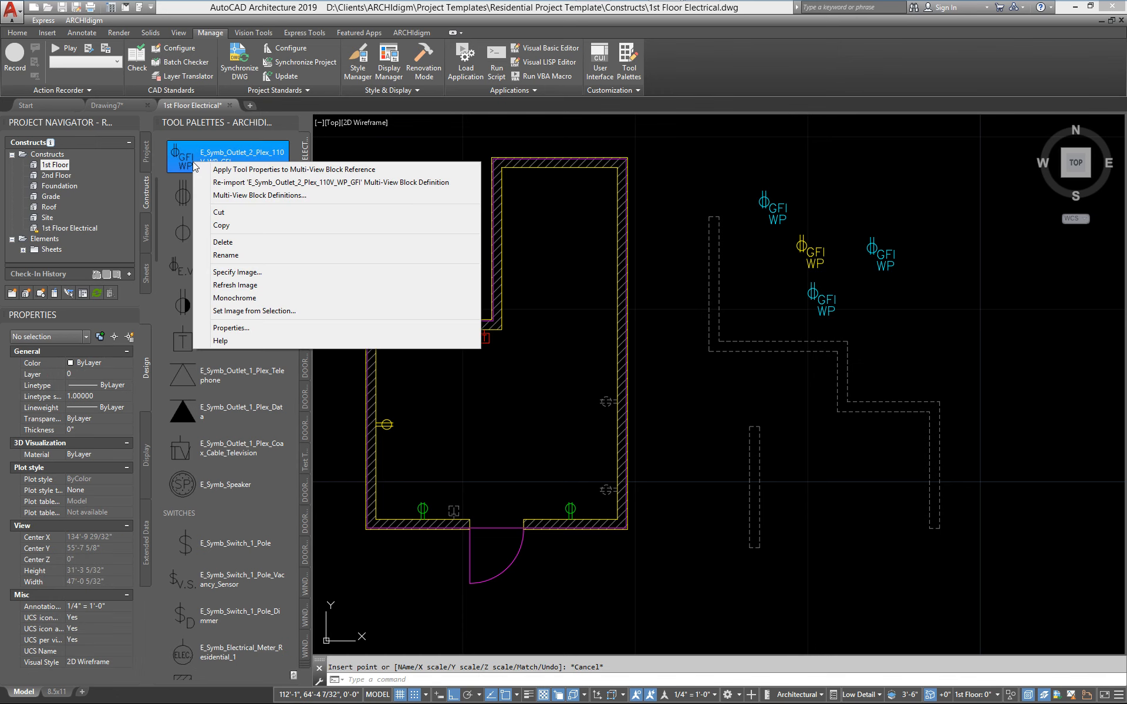
left_click(231, 328)
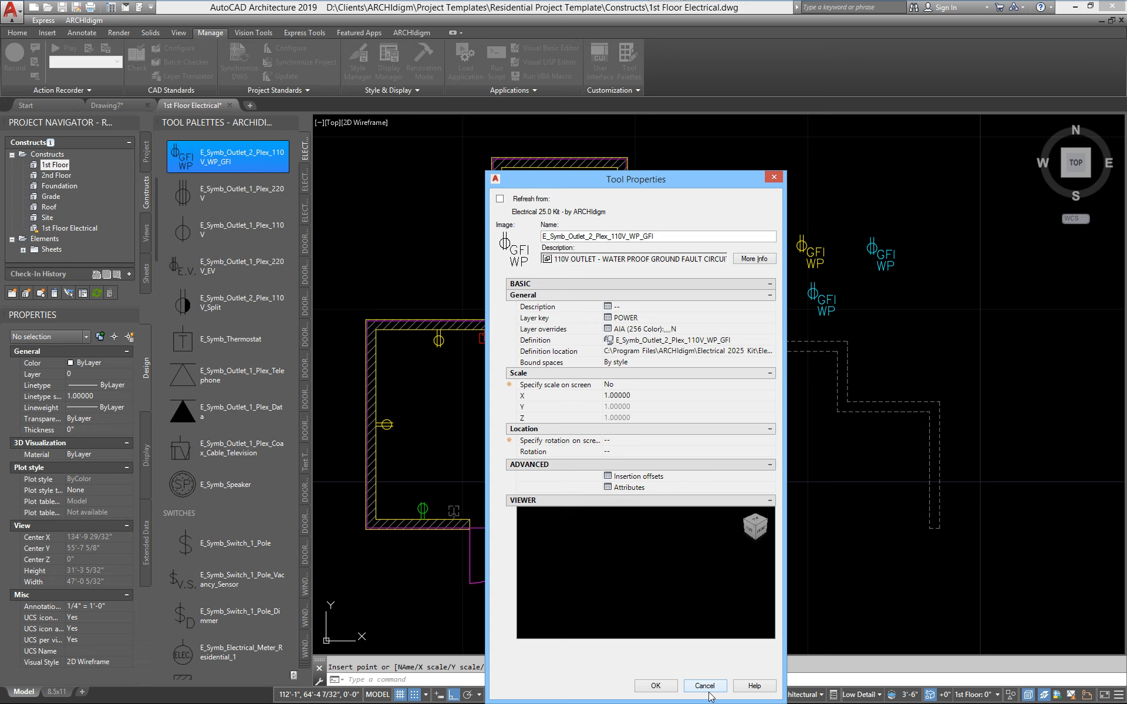
left_click(608, 329)
left_click(482, 429)
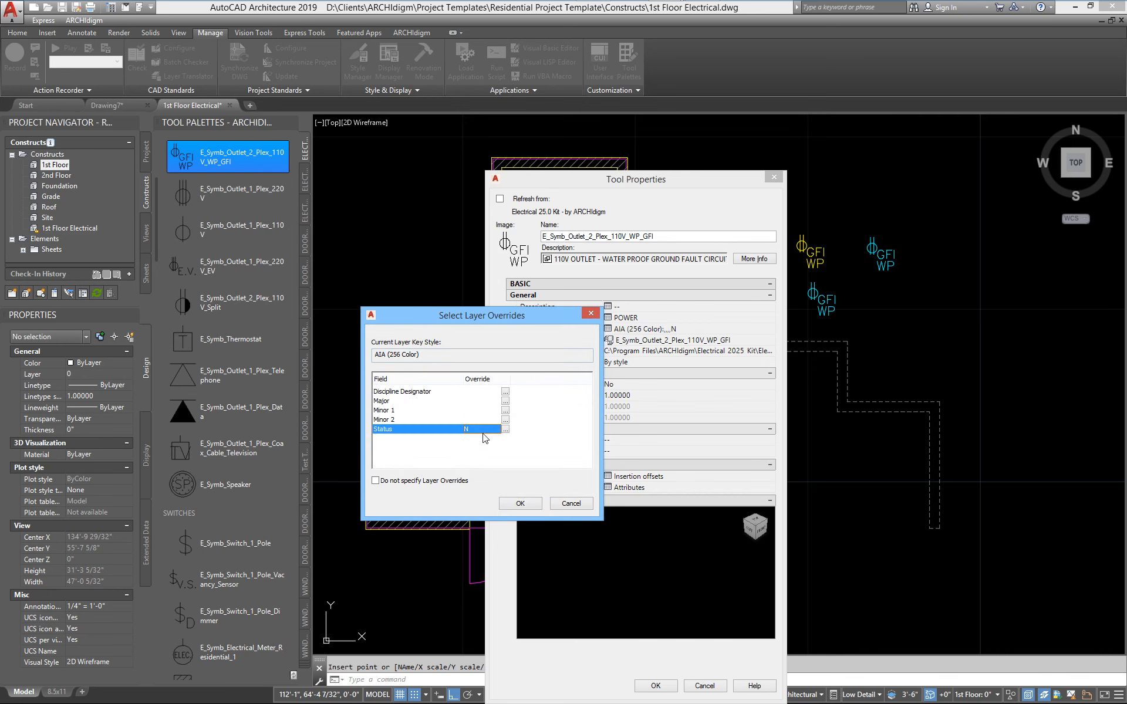
left_click(376, 482)
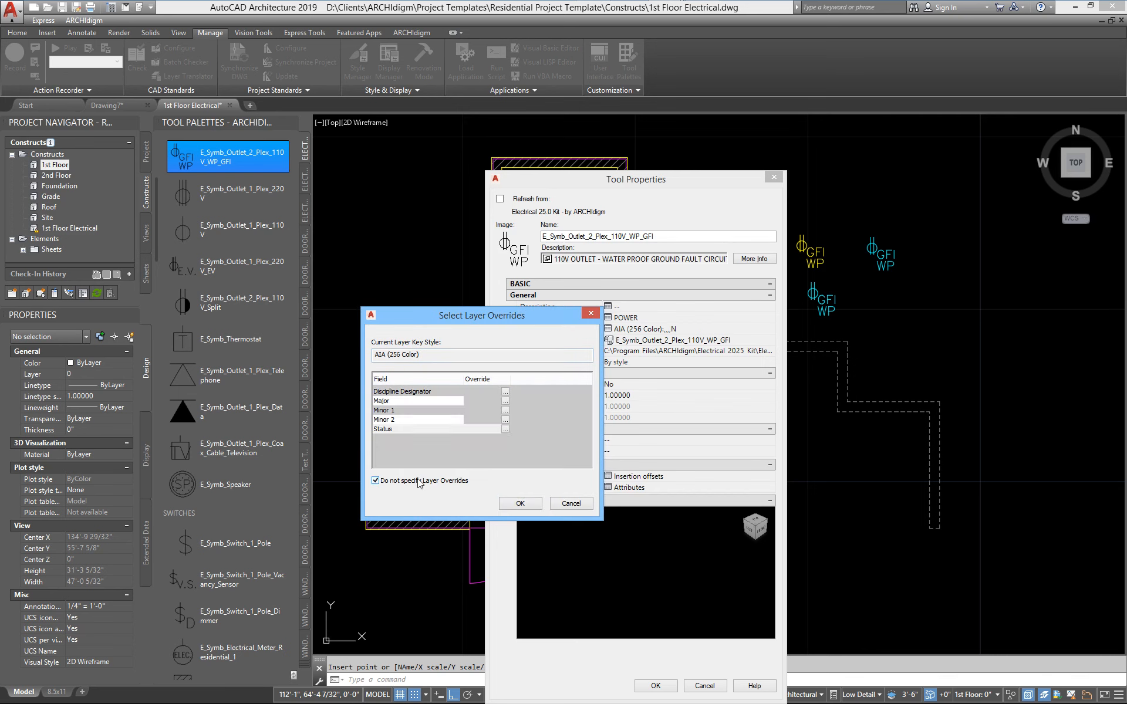
left_click(516, 504)
left_click(655, 686)
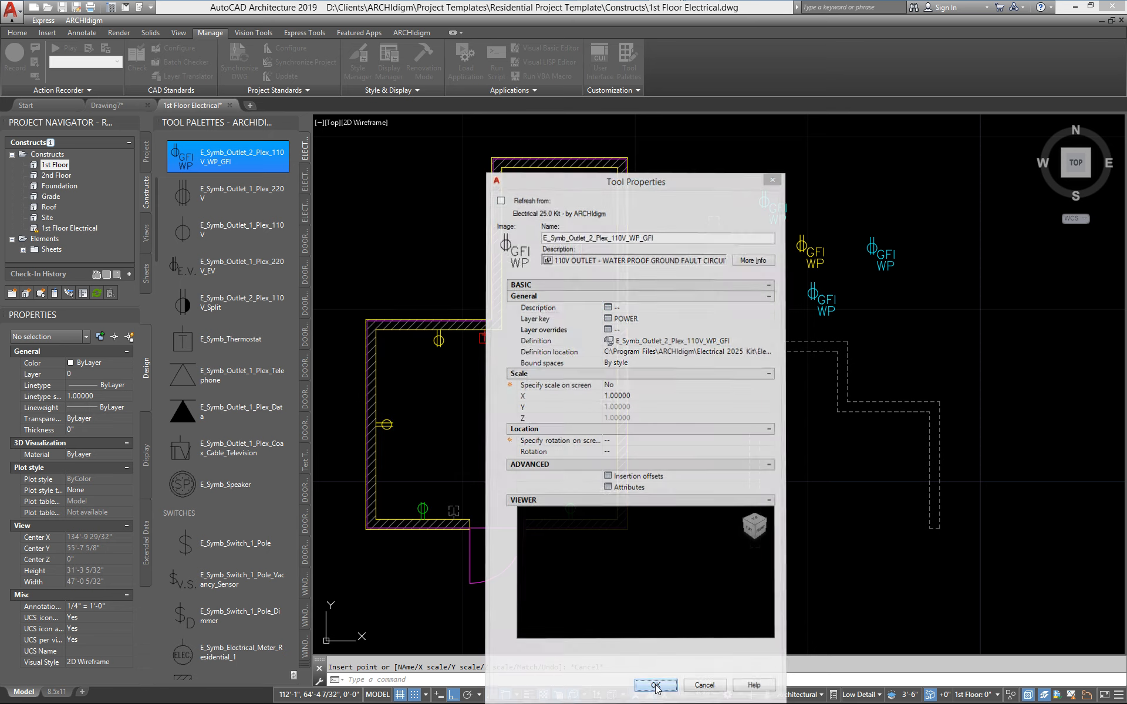
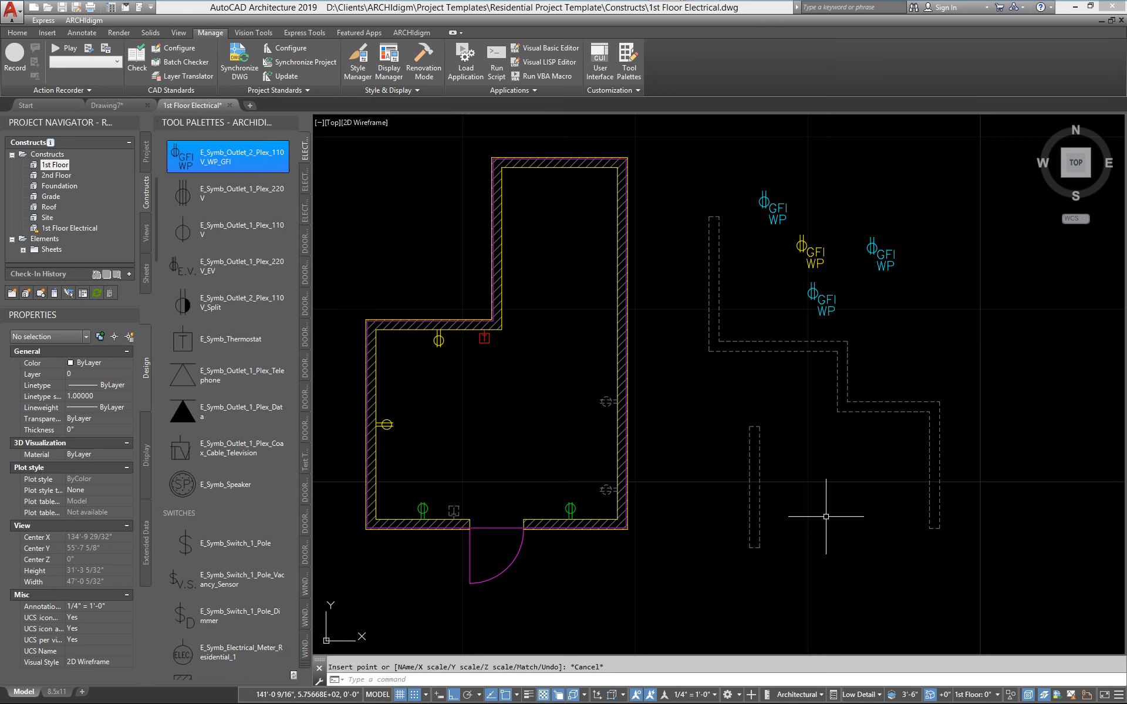
- Examine the classifications in the multi-view block definition of the upper dashed outlet on the room's right wall, leaving them unchanged
left_click(605, 402)
right_click(606, 400)
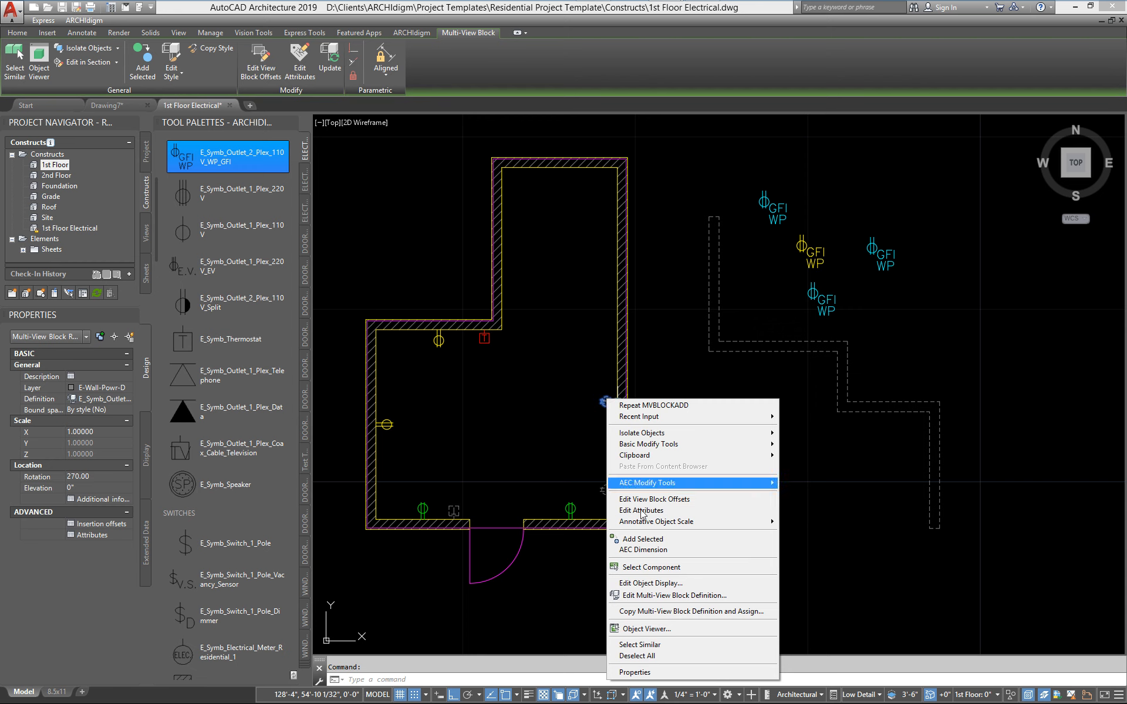
left_click(663, 596)
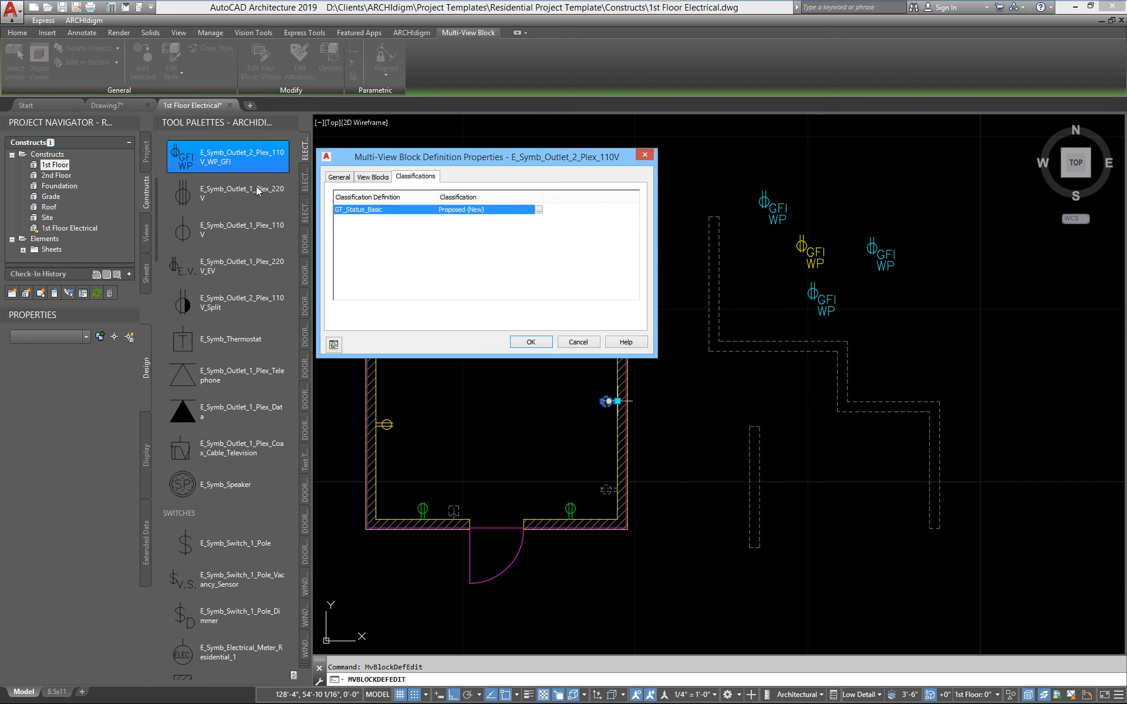
left_click(580, 344)
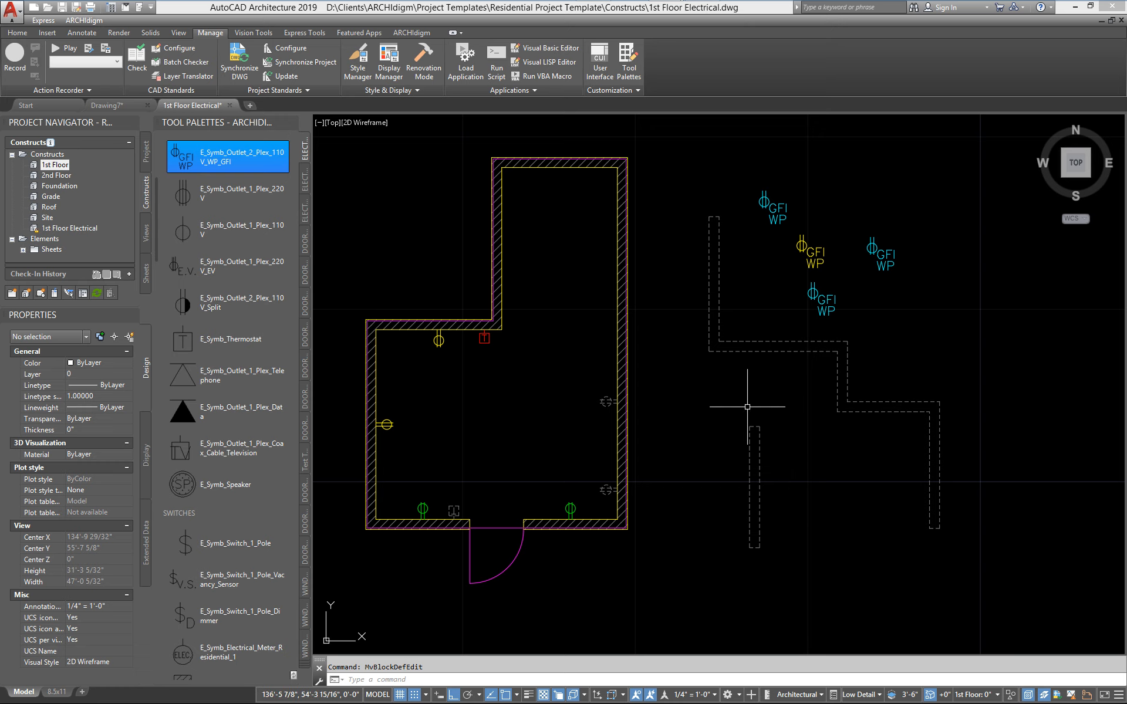
- Review the drawing's layer key overrides and accept them with every override field left blank
middle_click_drag(749, 412, 721, 414)
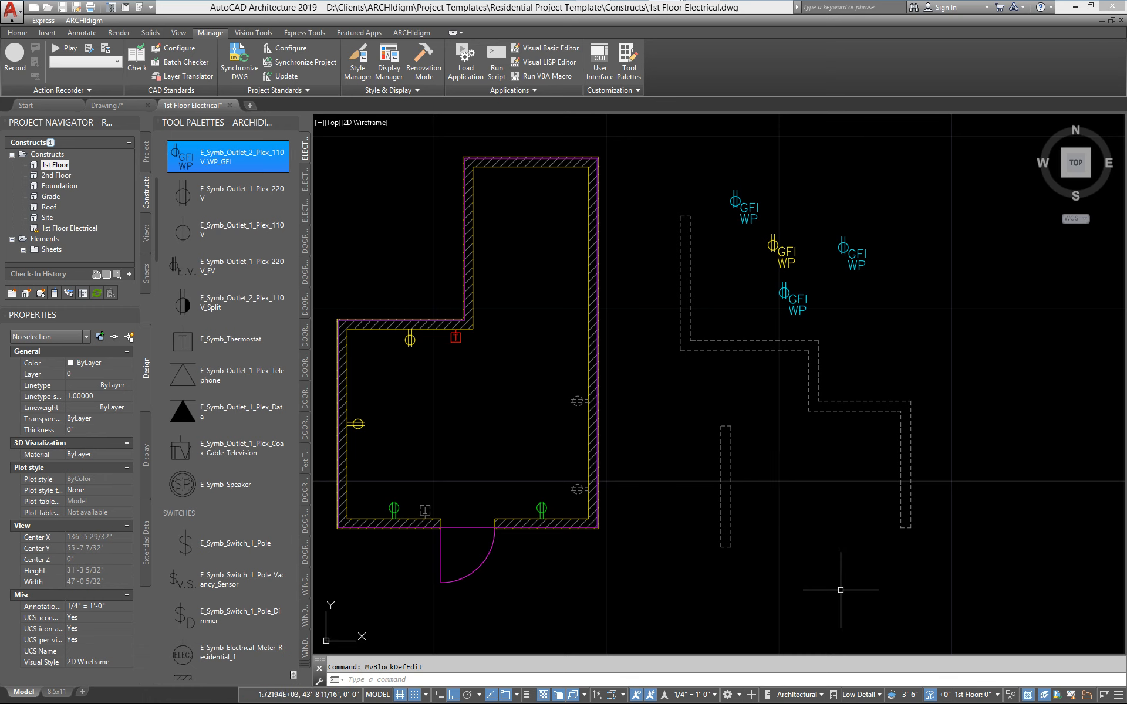
left_click(1046, 695)
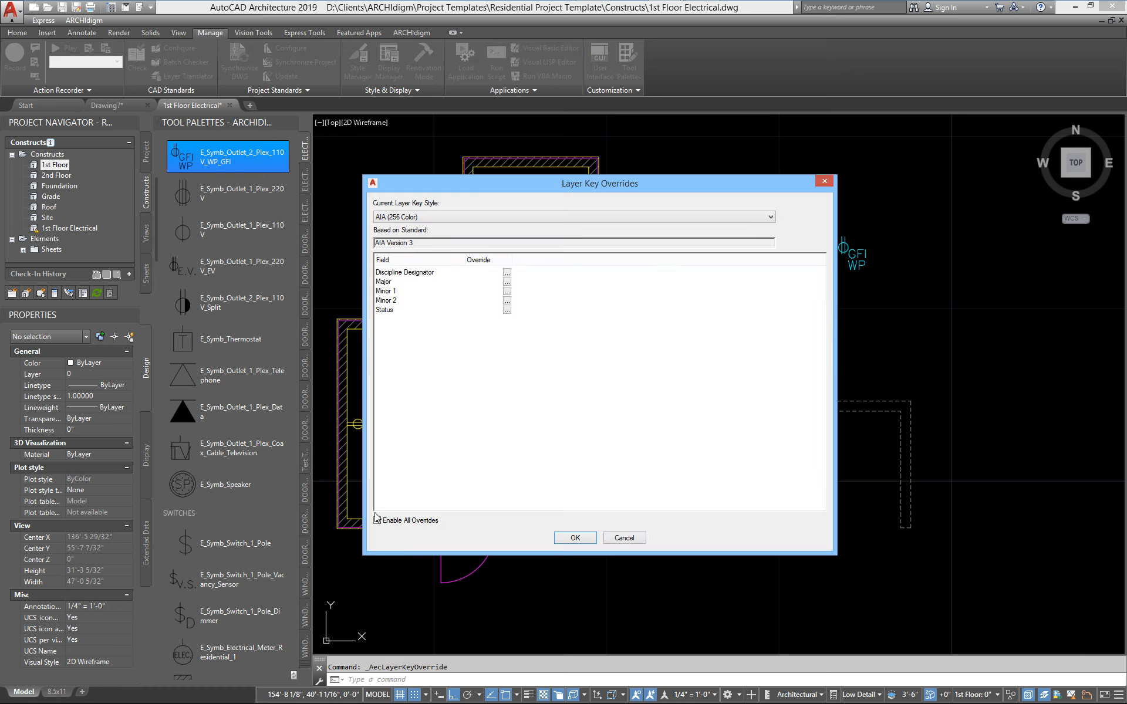
left_click(576, 537)
- Remap the stepped walls and the separate vertical wall with REMAPLAYERS, using the byObject option
type("remaplayers")
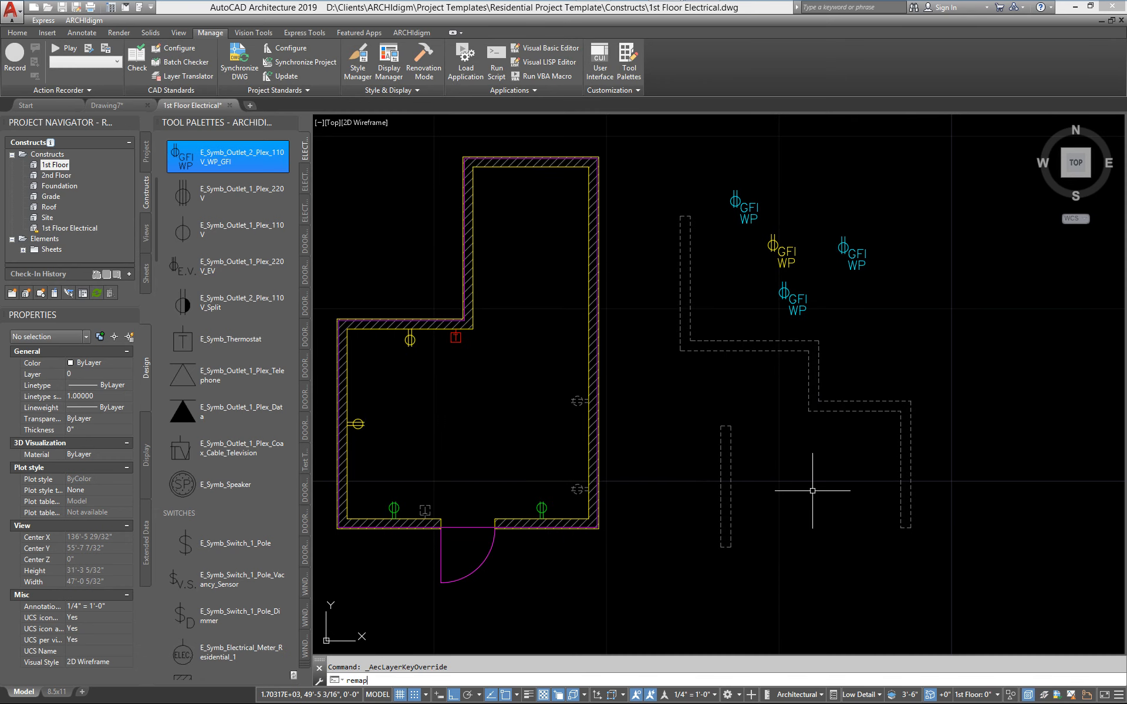
key("Return")
left_click(962, 557)
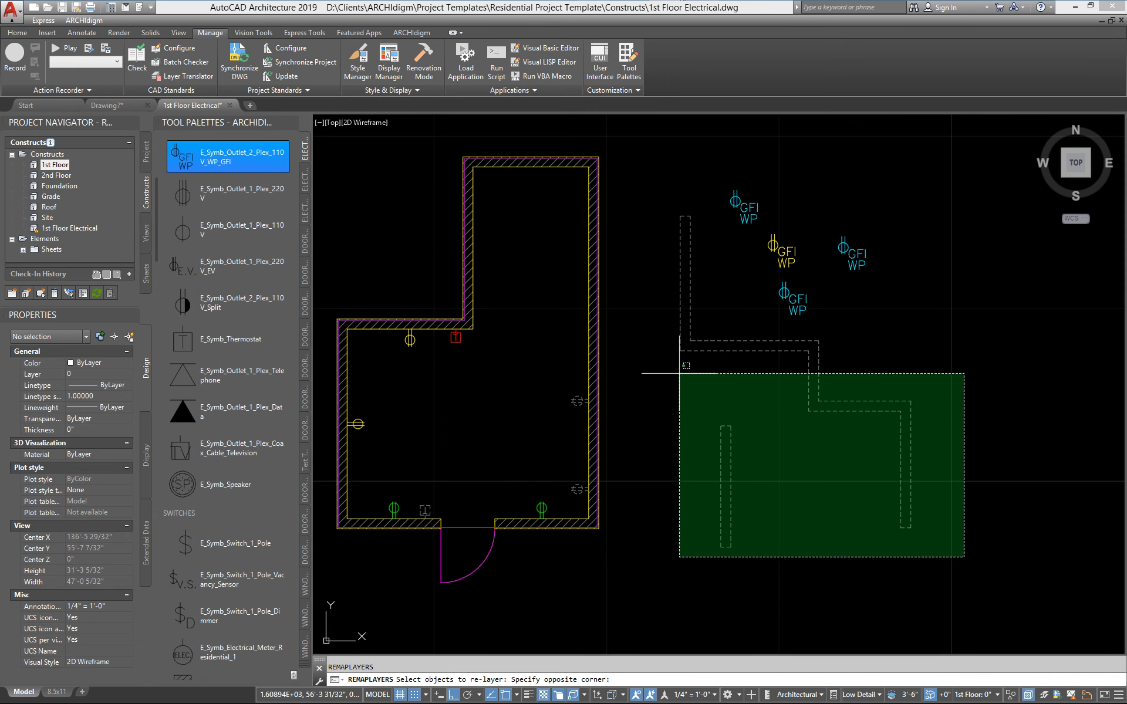
left_click(725, 326)
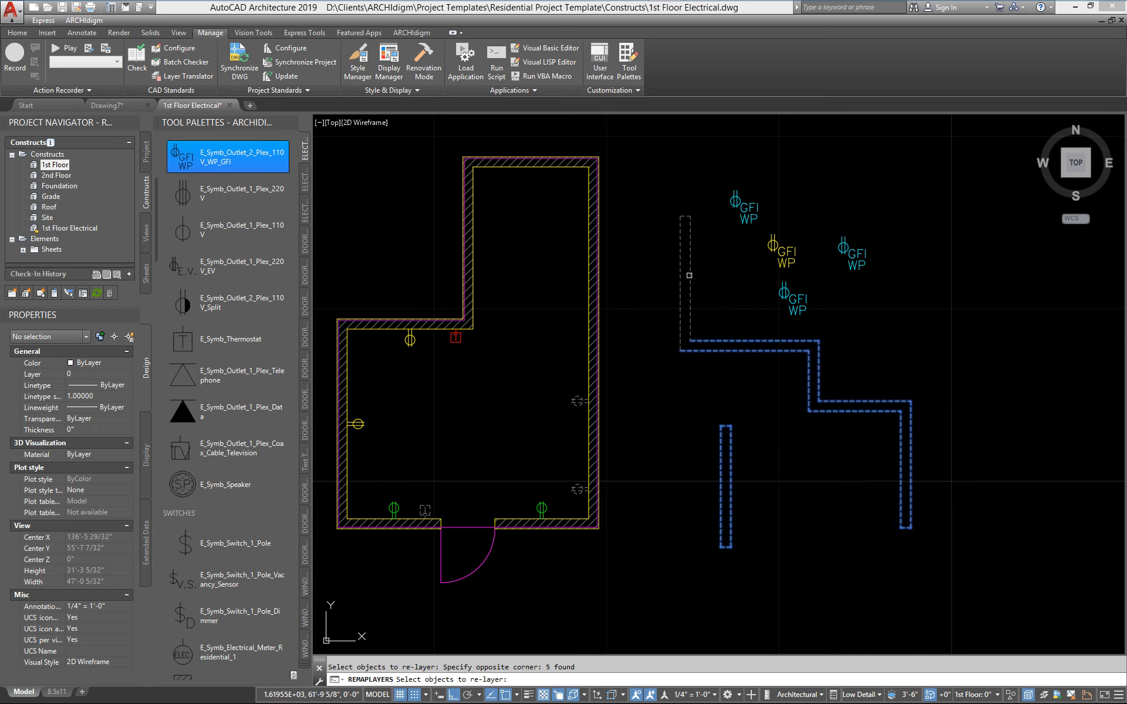
left_click(680, 289)
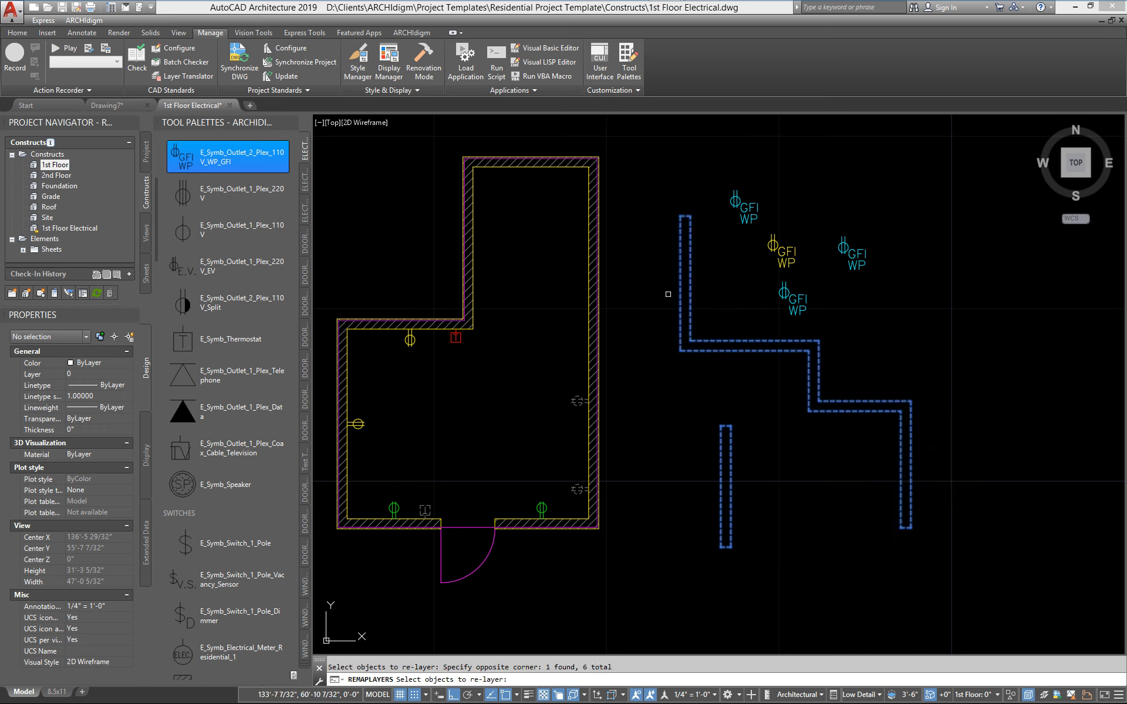
key("Return")
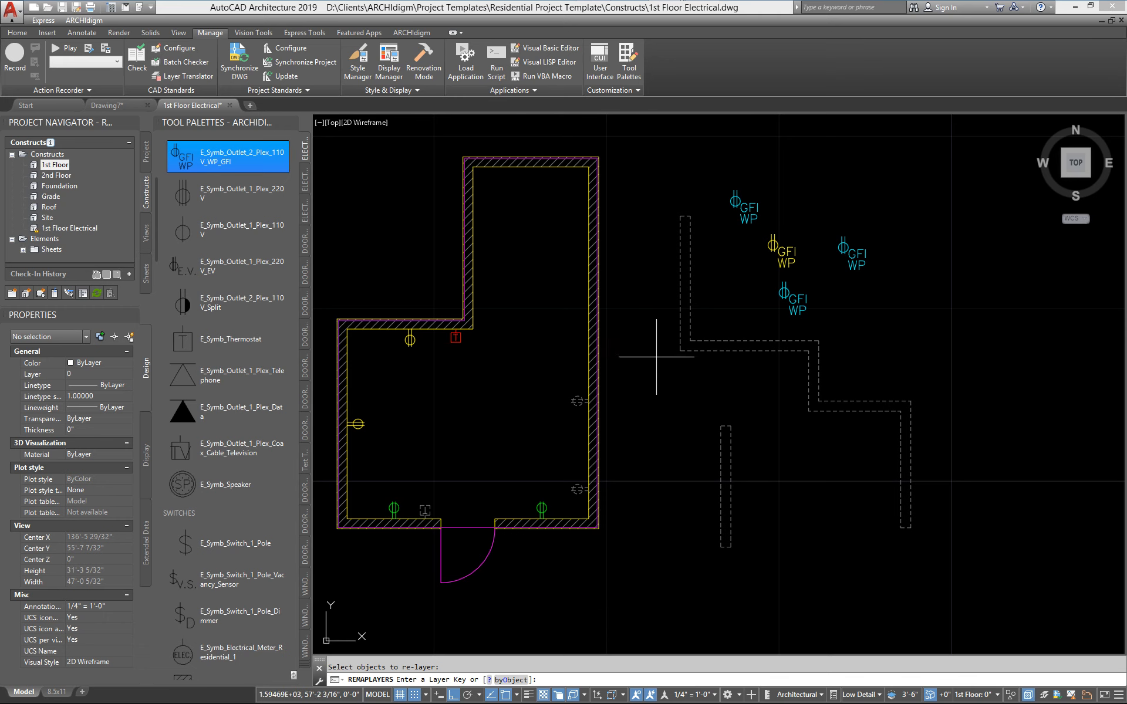
type("o")
key("Return")
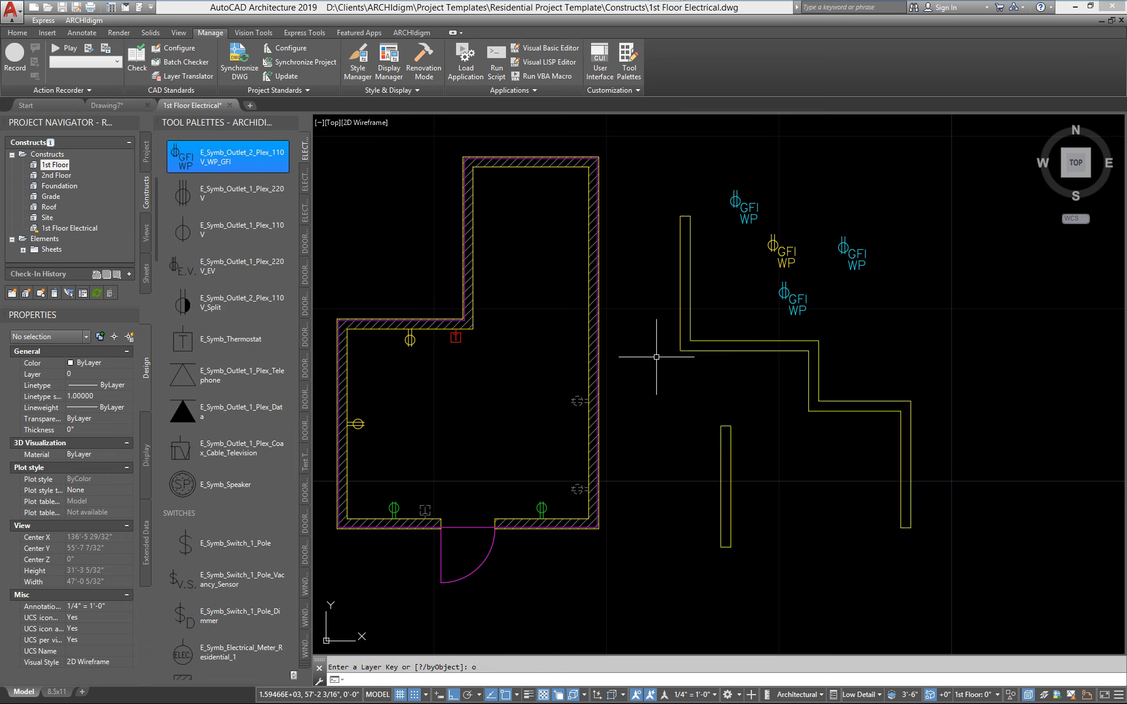
- Check the layer of the separate vertical wall and review the drawing's layers in the Layer Properties Manager
left_click(727, 495)
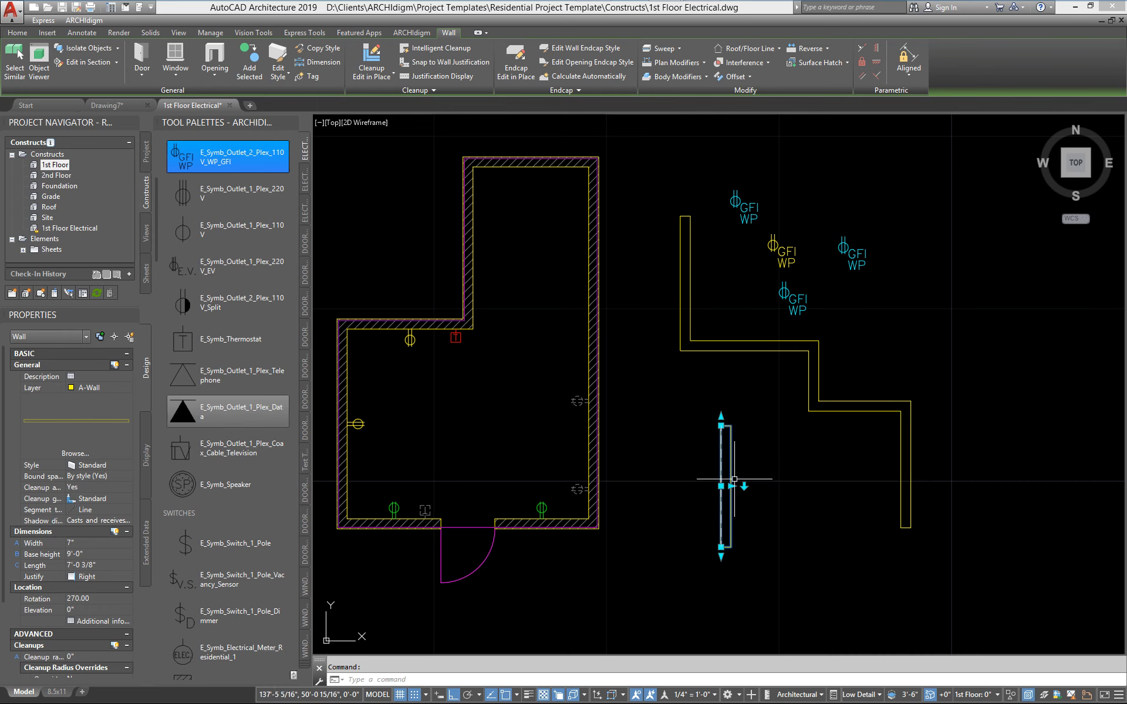
key("Escape")
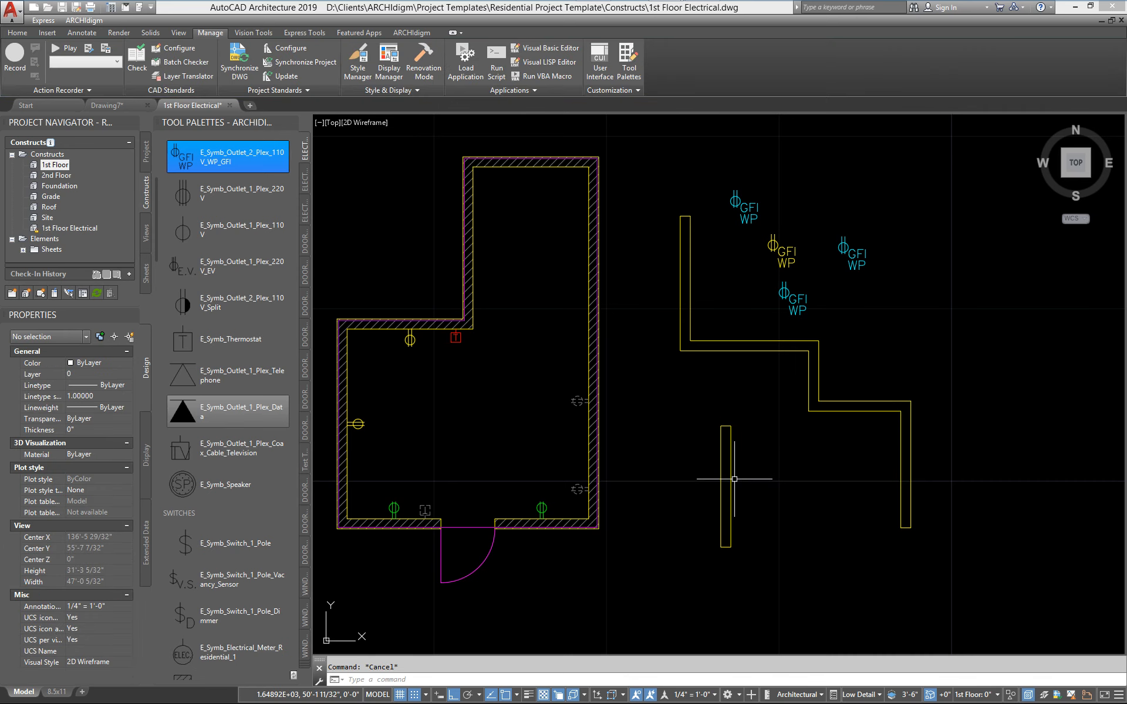
type("la")
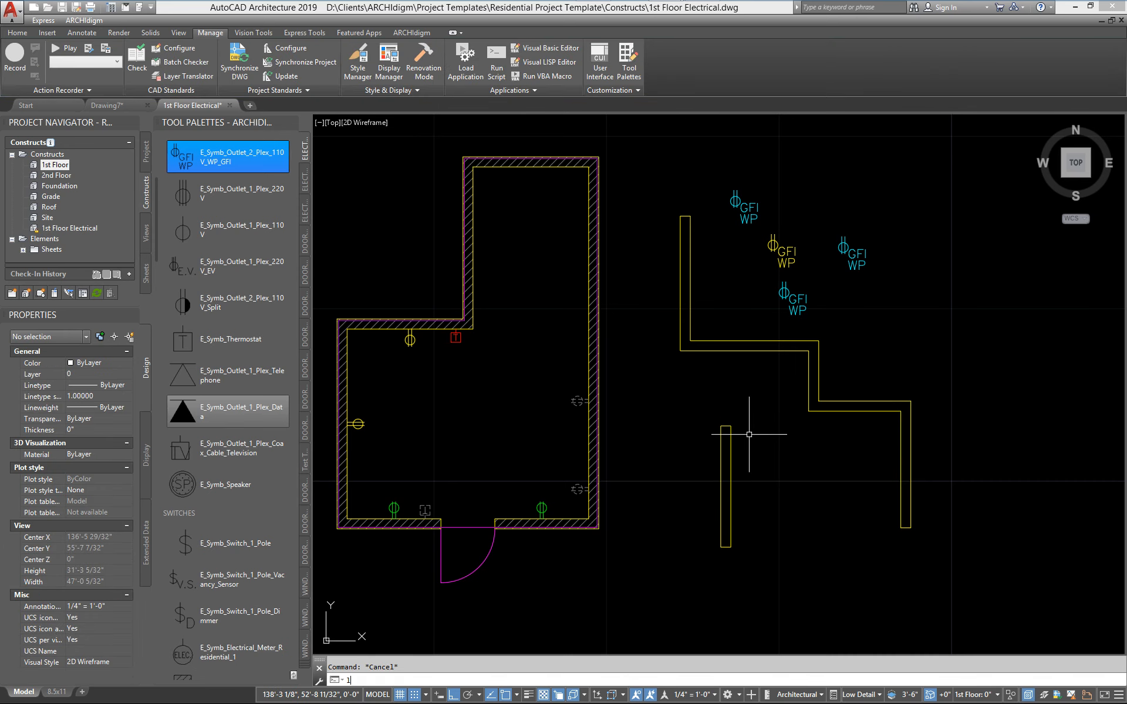
key("Return")
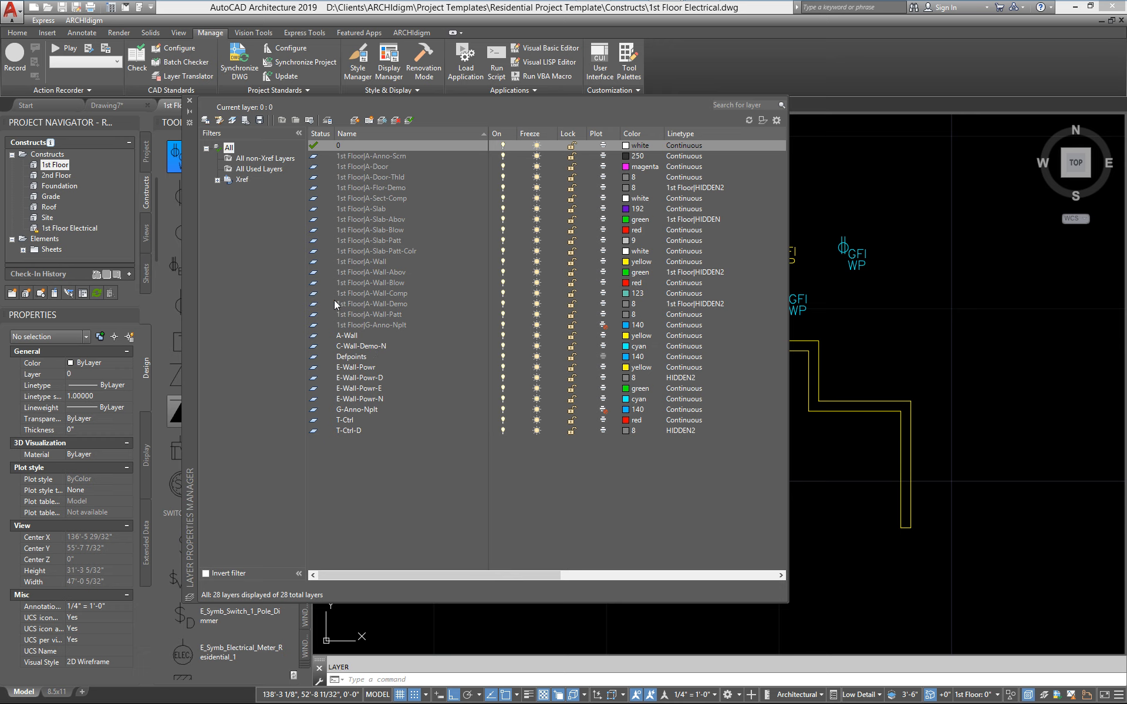
left_click(188, 101)
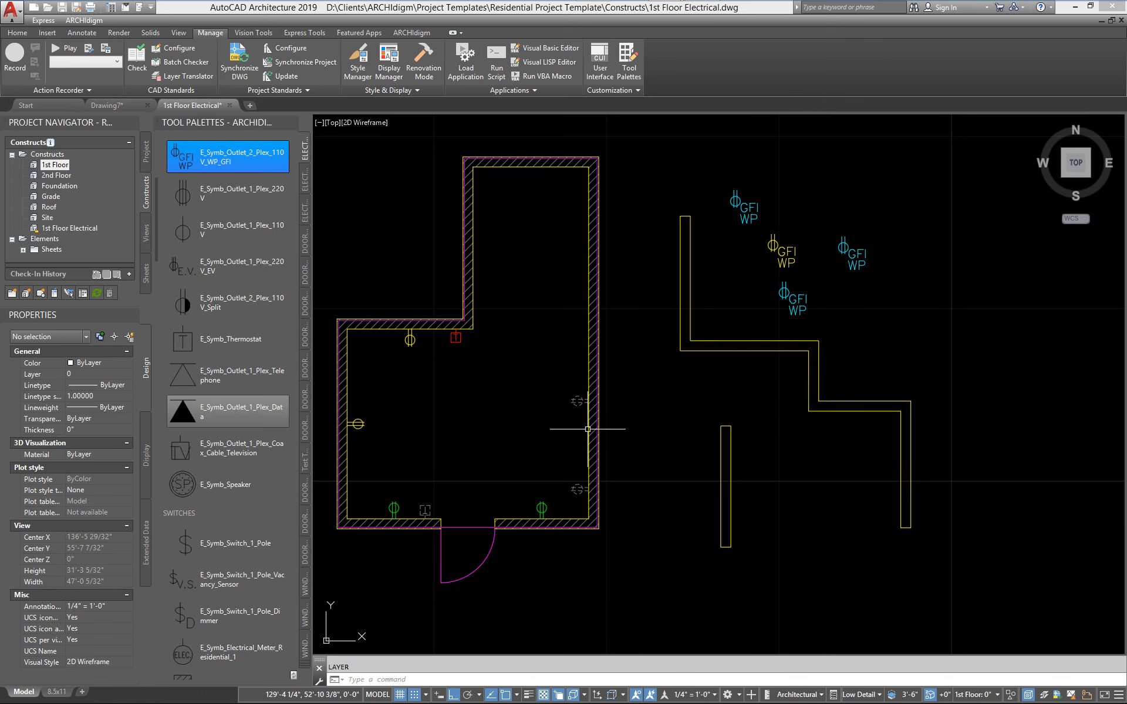
- Undo the last layer remapping of the walls and review the drawing's layers in the Layer Properties Manager
type("REMAPLAYERS")
key("Return")
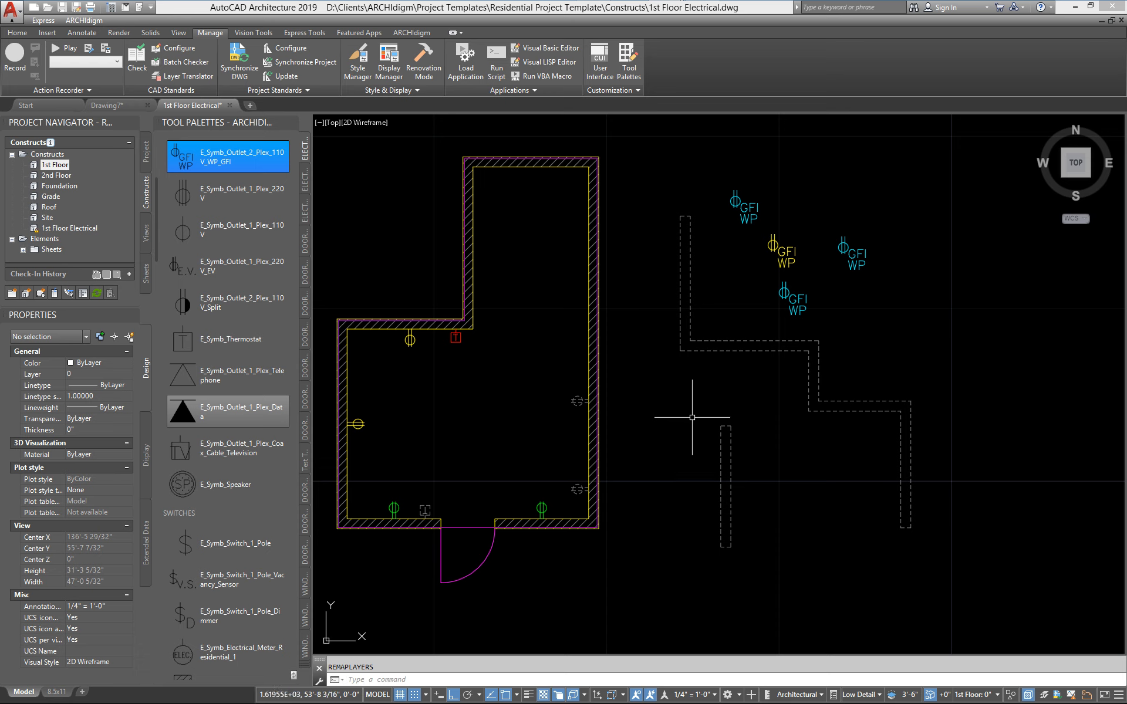
type("1a")
key("Return")
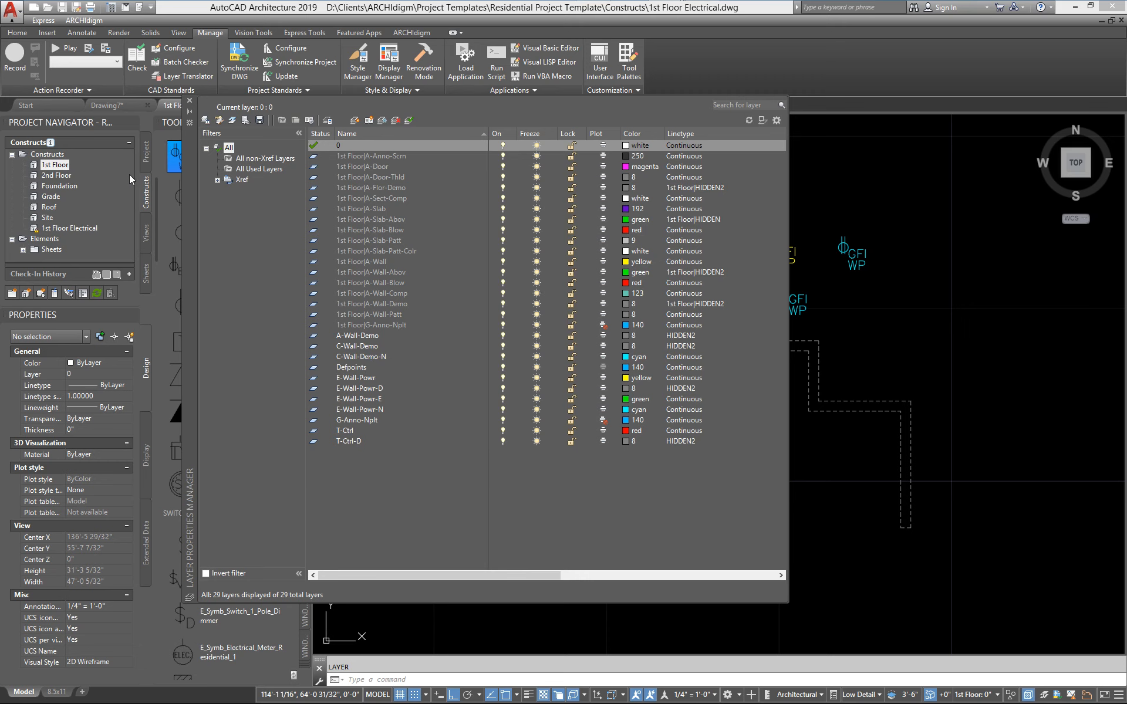
left_click(189, 101)
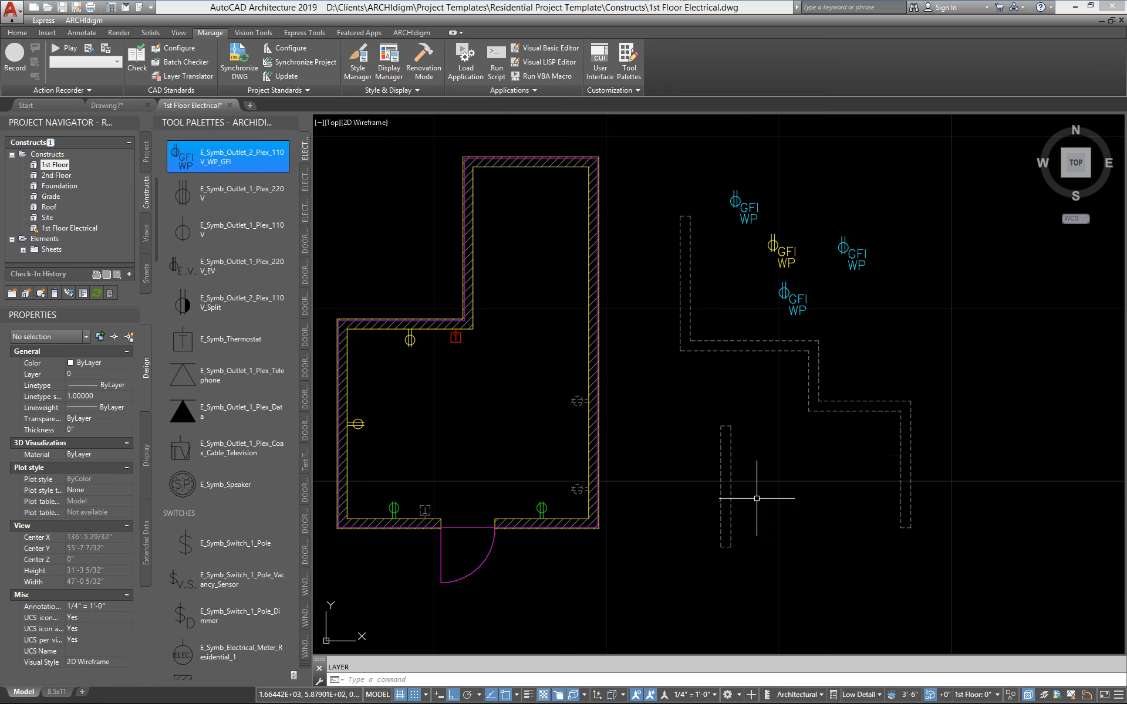
- Remap the stepped walls and the separate vertical wall with REMAPLAYERS, using the byObject option
type("rema")
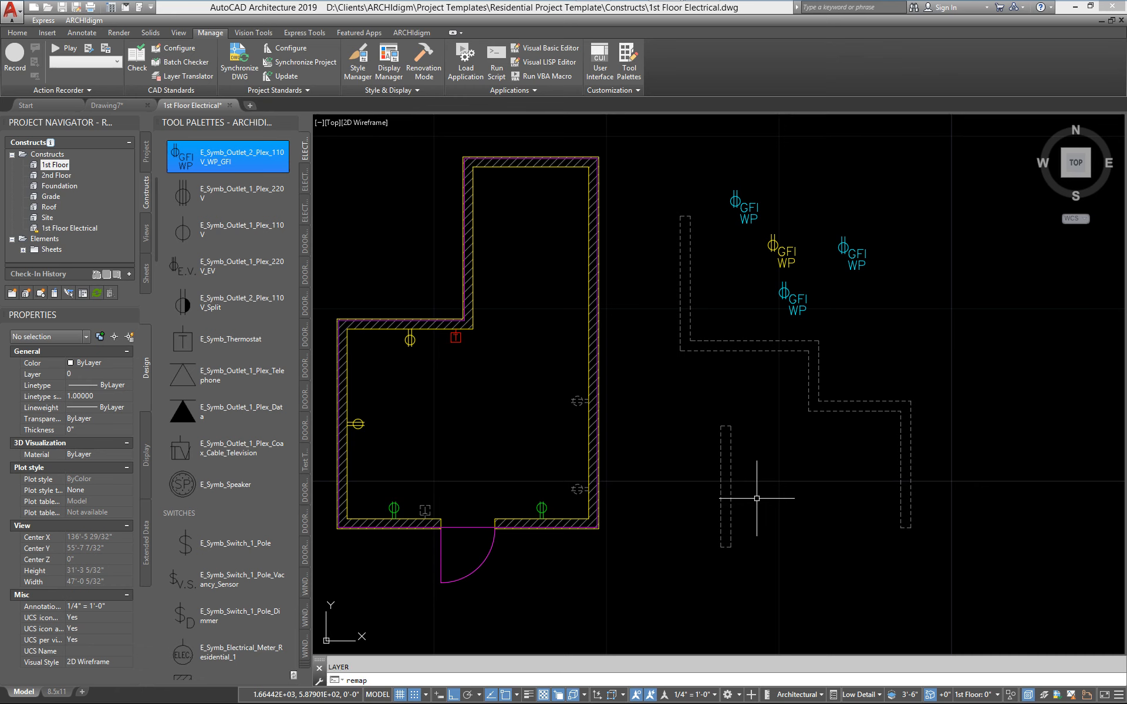
type("p")
key("Return")
left_click(948, 561)
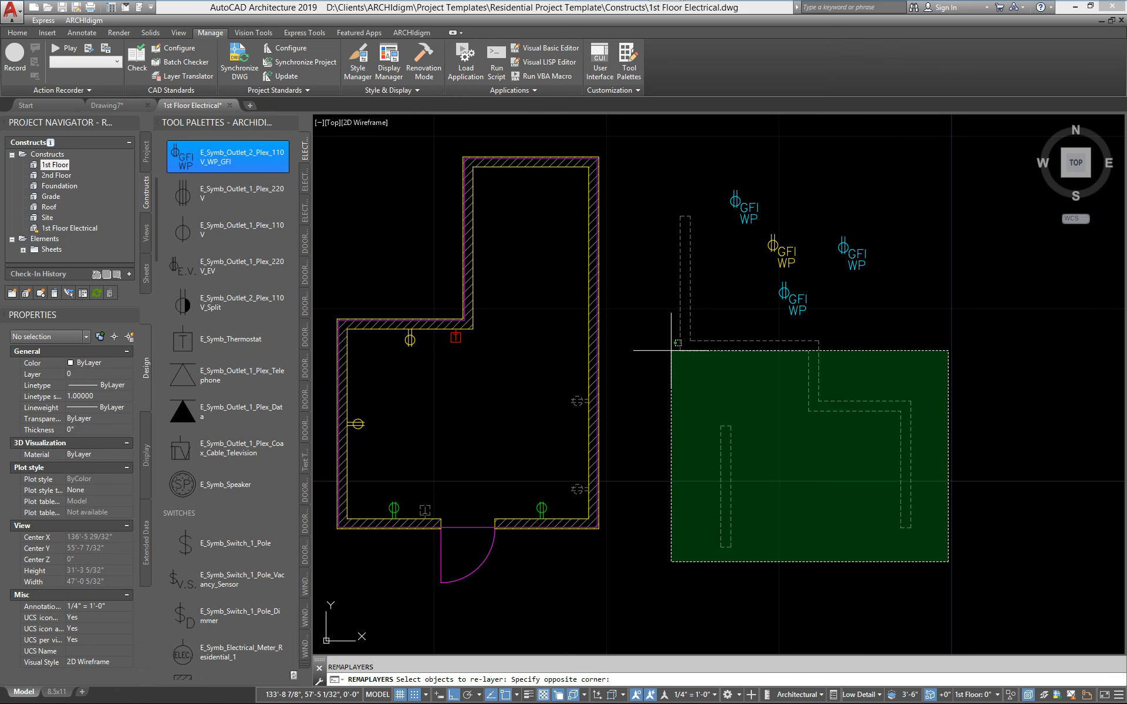
left_click(671, 351)
key("Return")
type("o")
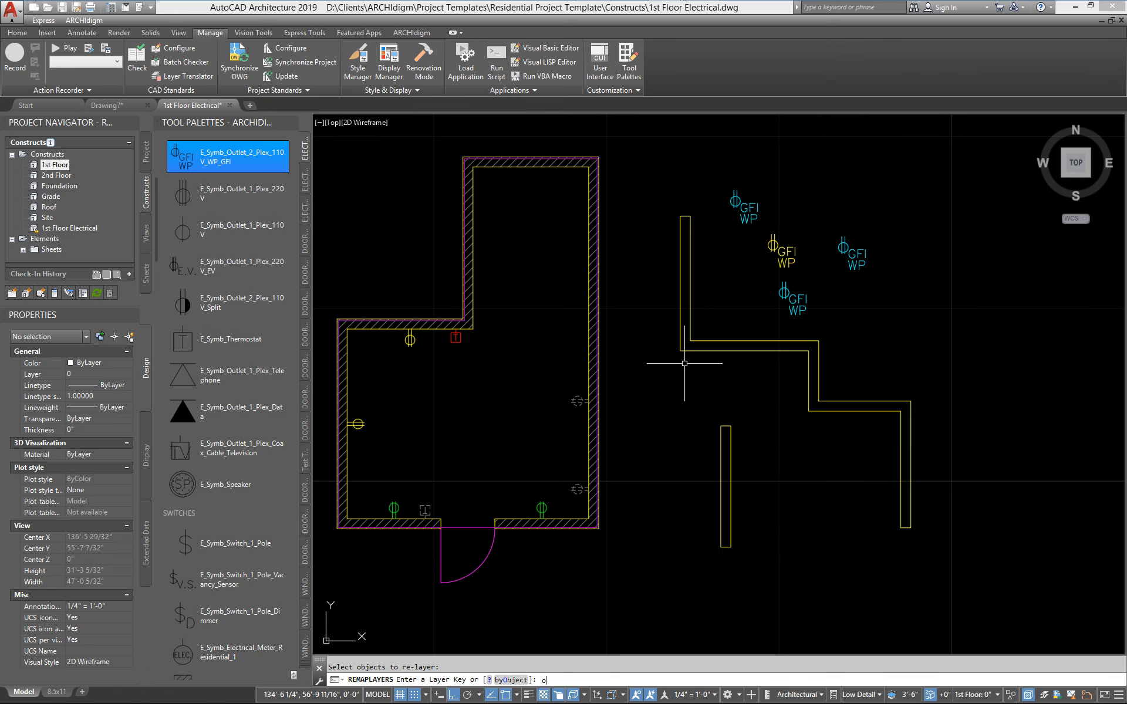
key("Return")
- Check the A-Wall layer in the Layer Properties Manager
type("la")
key("Return")
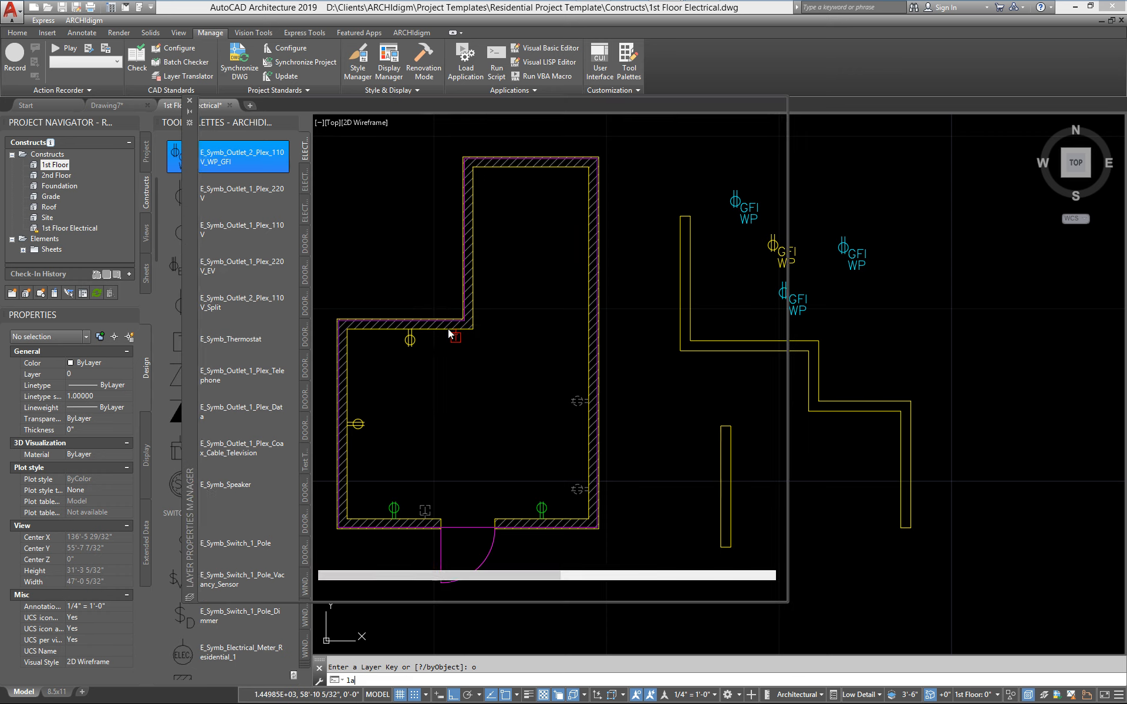
left_click(351, 337)
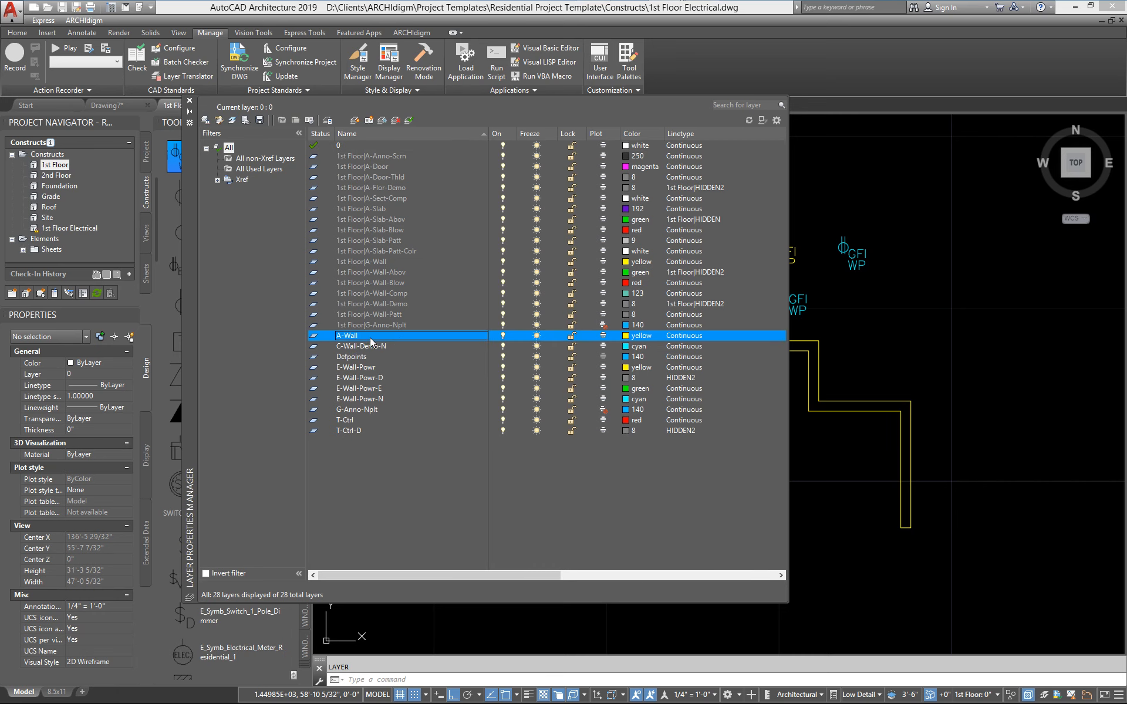
left_click(191, 101)
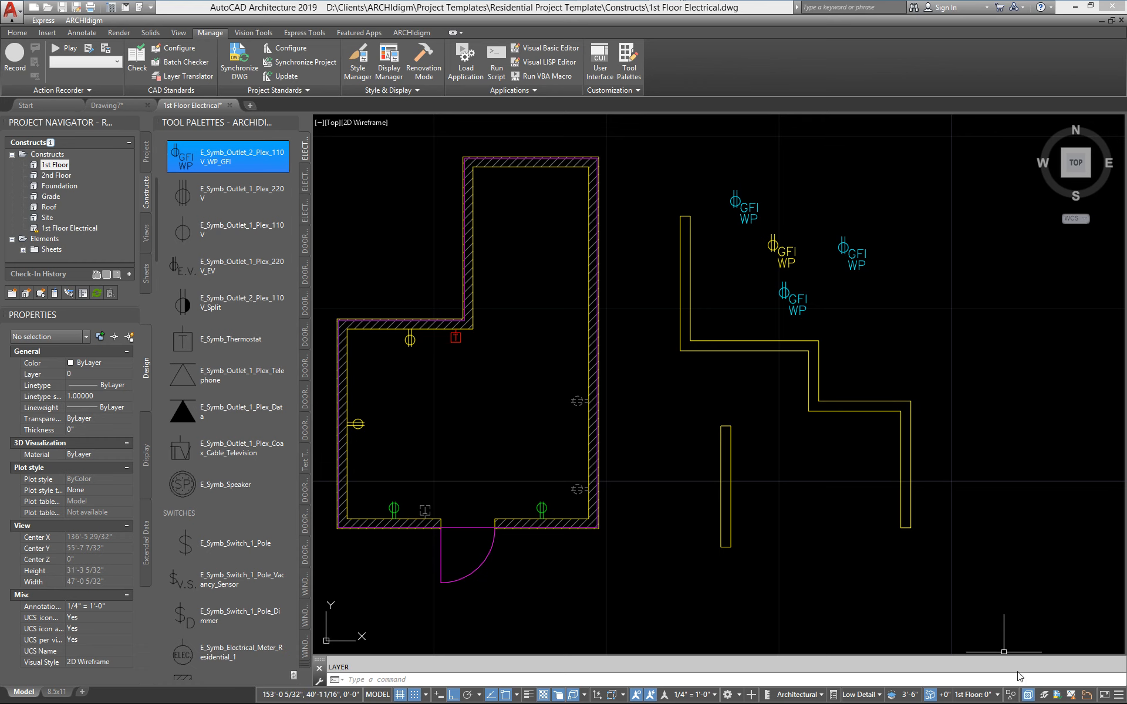
- Set the drawing's layer key overrides to D (Process) for Discipline Designator and Wall for Major
left_click(1045, 695)
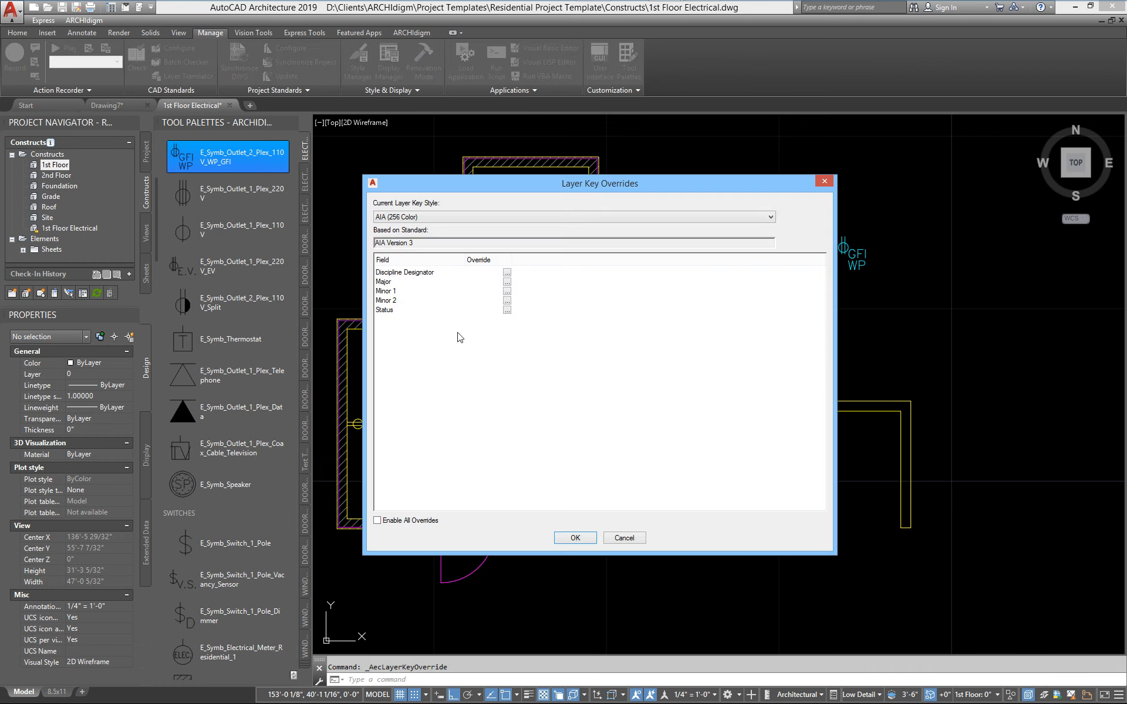
left_click(507, 272)
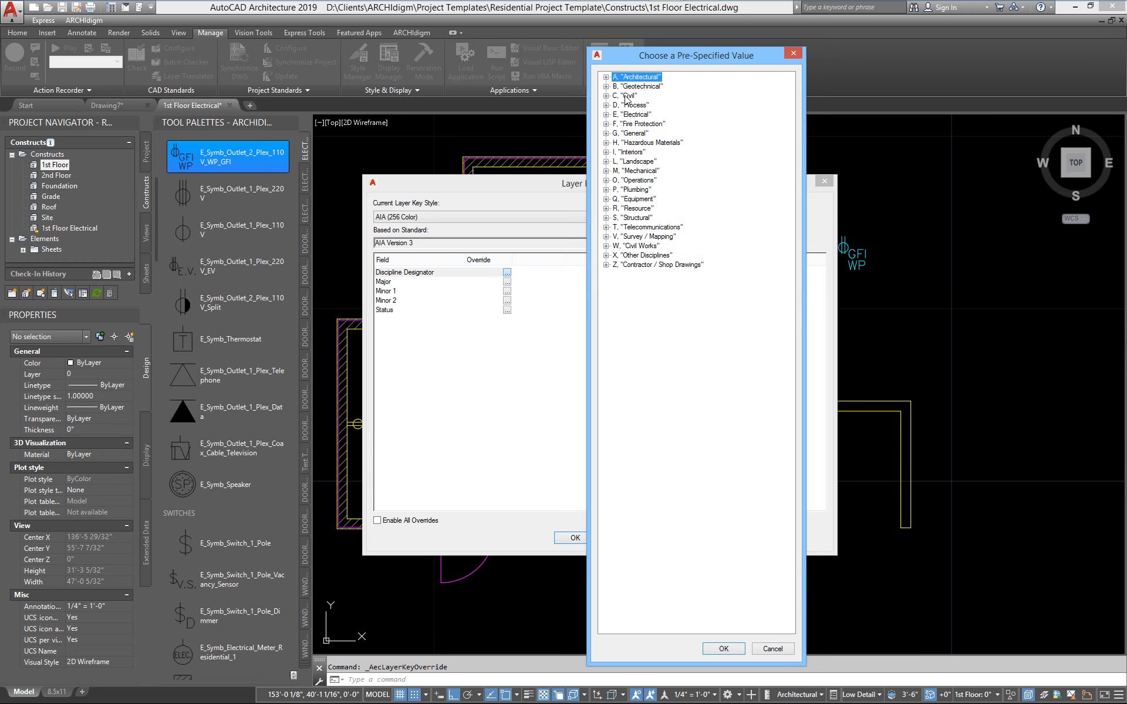
left_click(626, 97)
left_click(634, 105)
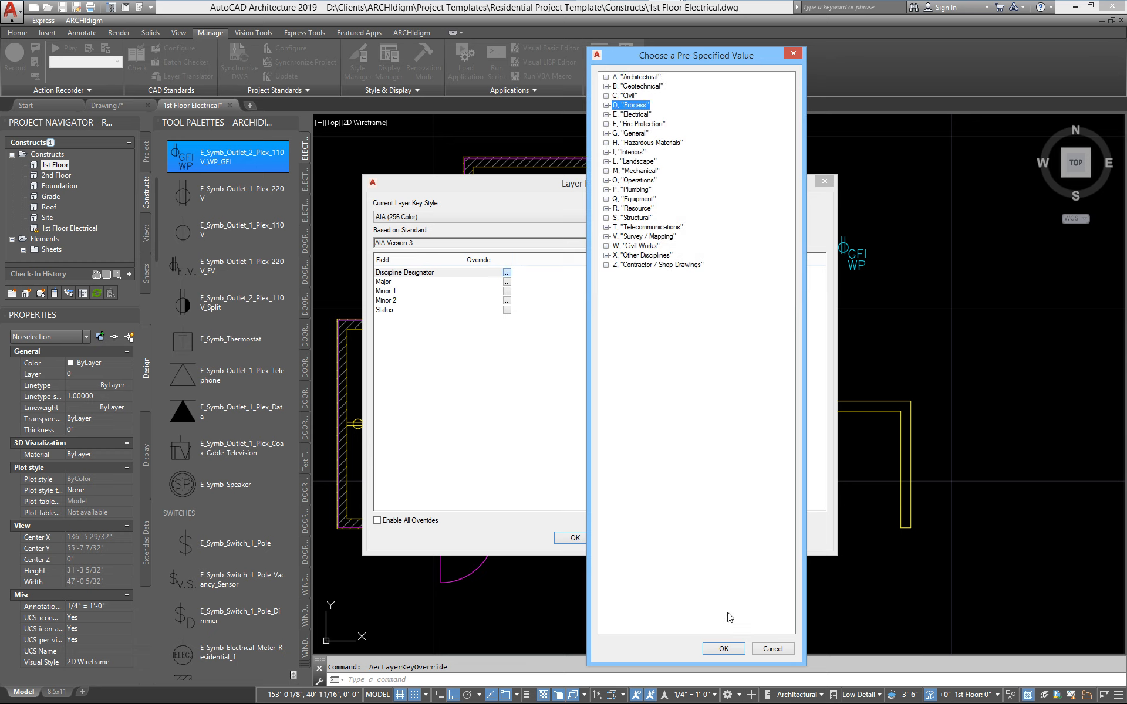
left_click(722, 649)
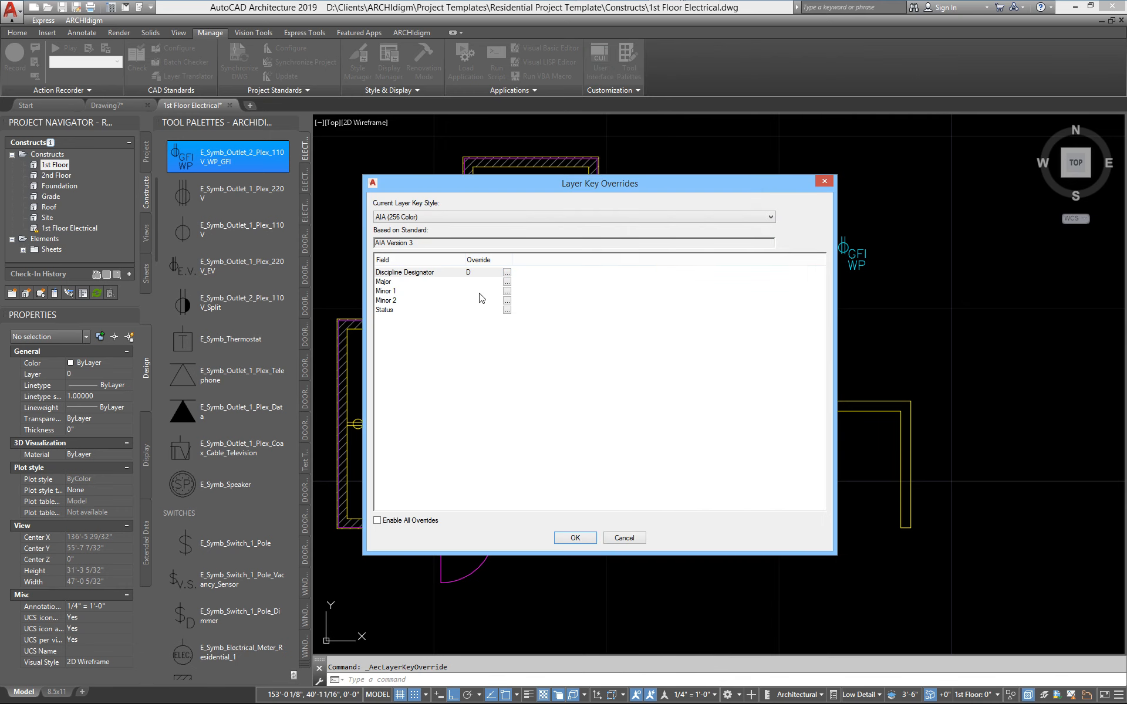
left_click(507, 282)
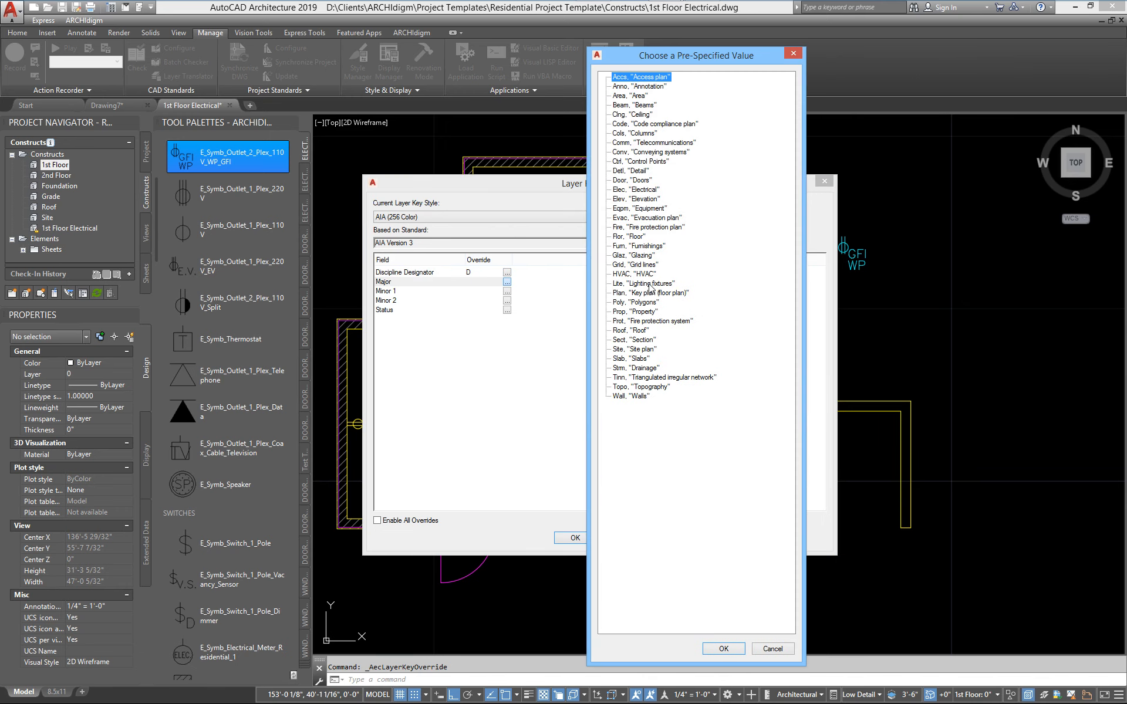
left_click(640, 397)
left_click(722, 648)
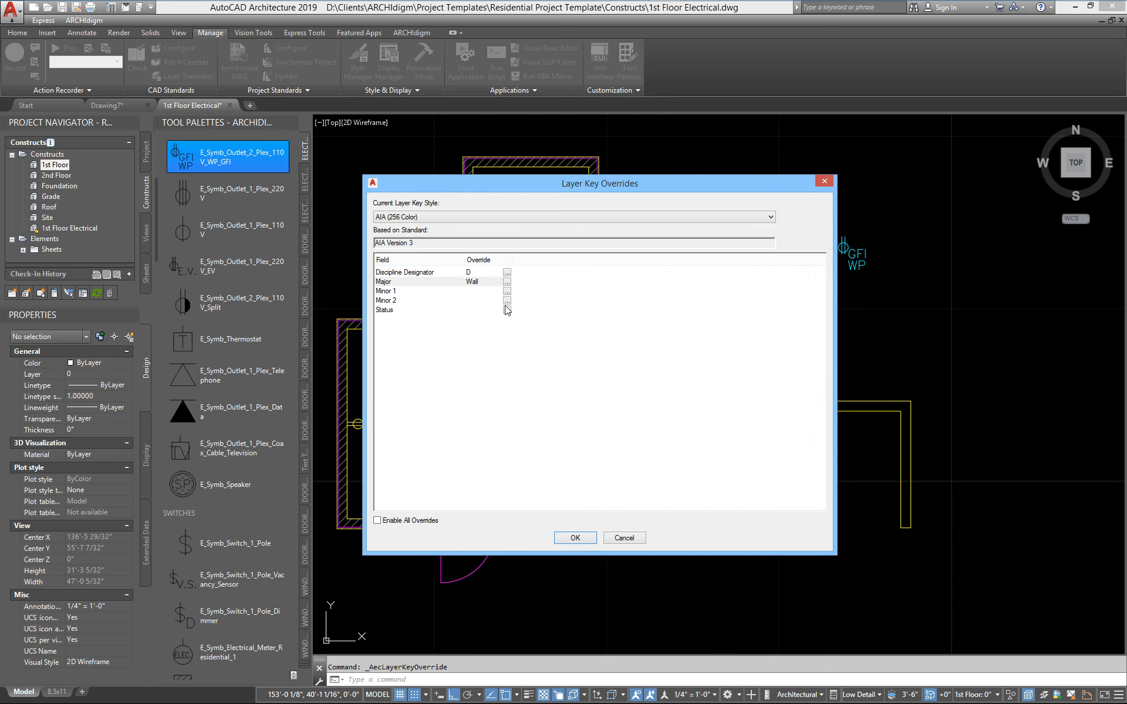
- Set the Minor 1 layer key override to Demo (Demolition), enable all overrides and accept them
left_click(507, 291)
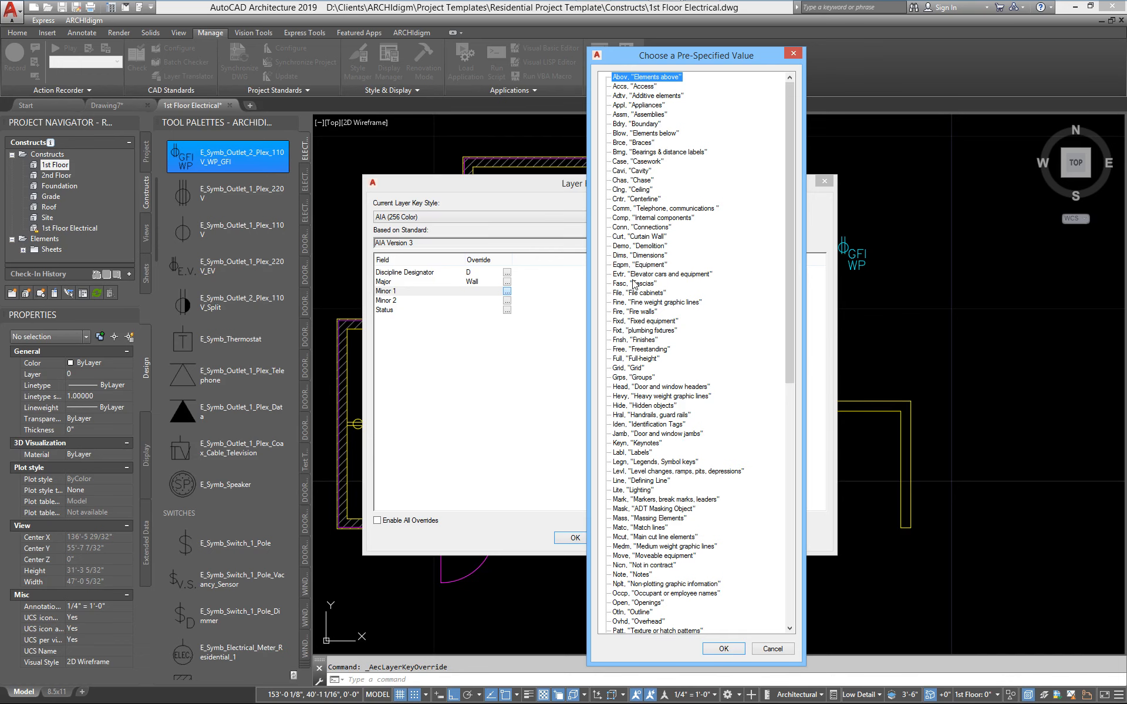
left_click(636, 247)
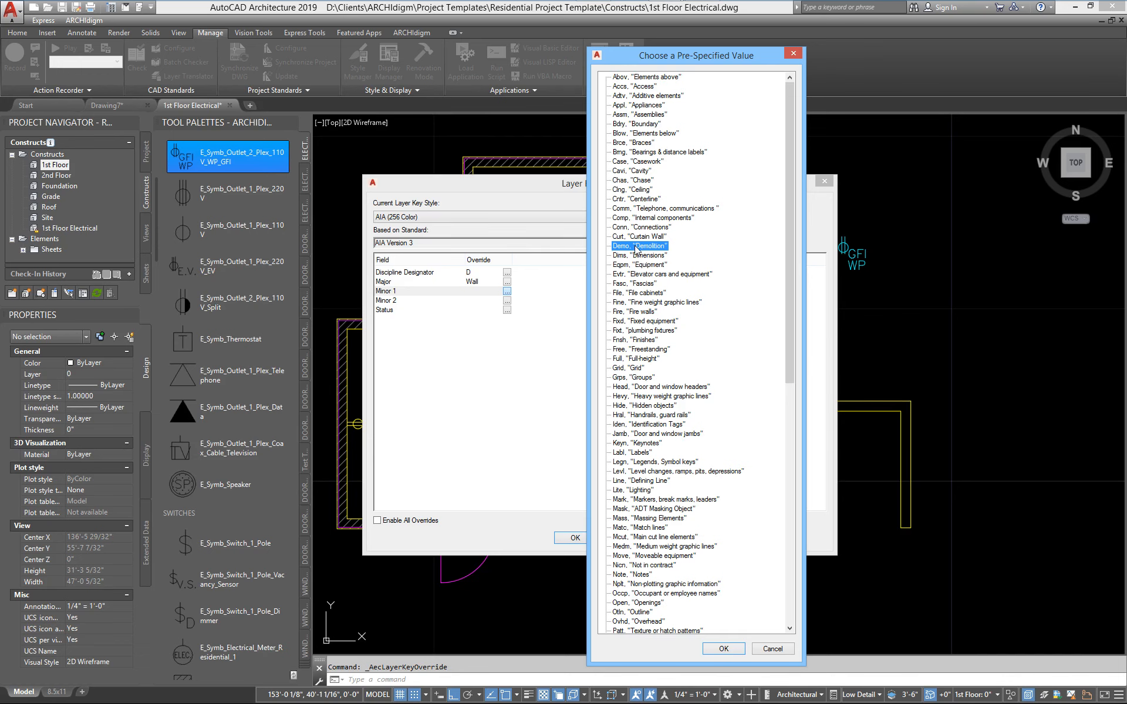
left_click(724, 649)
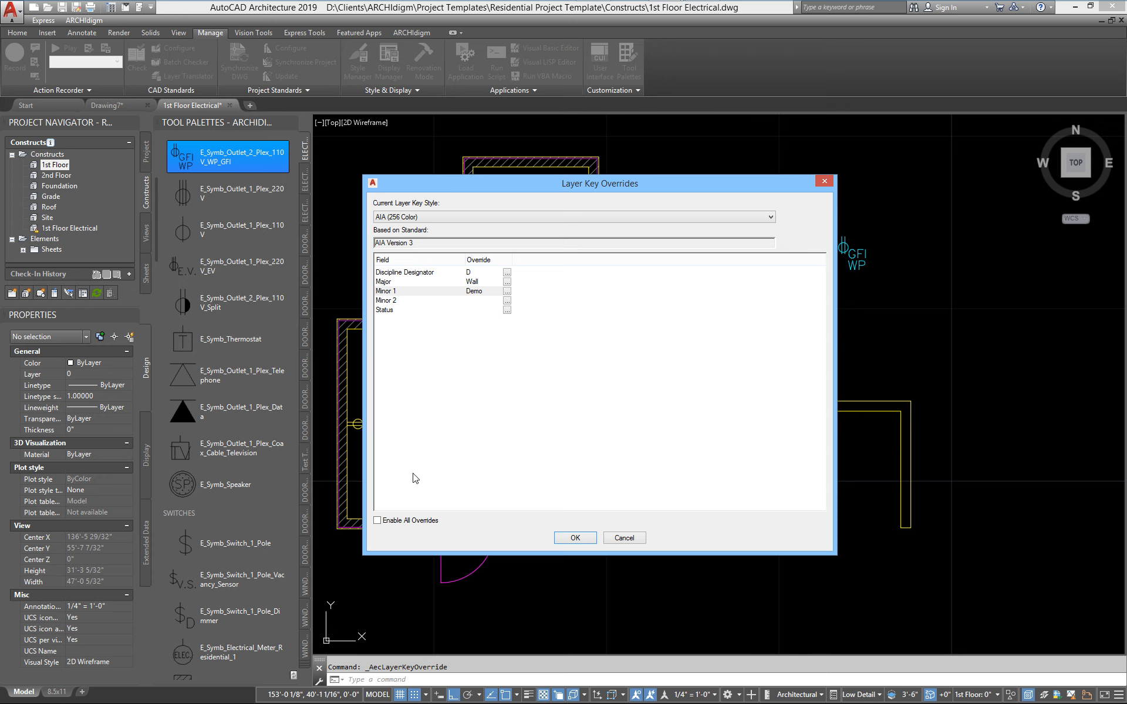
left_click(378, 520)
left_click(573, 538)
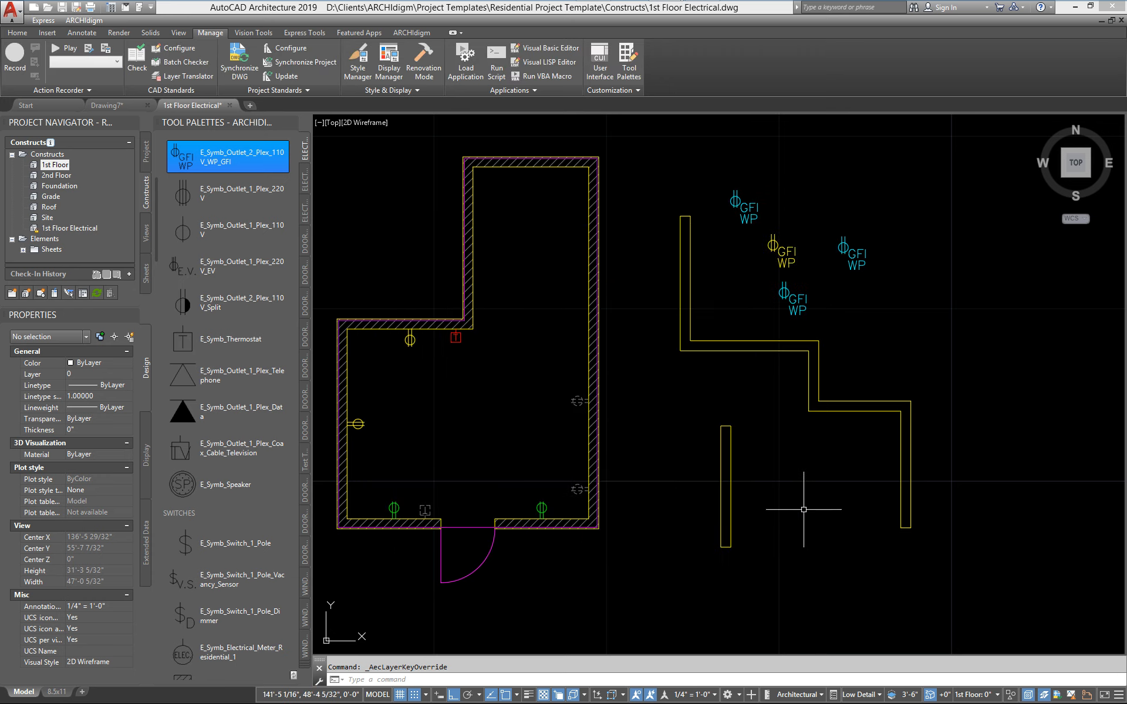
- Remap the lower walls of the stepped run and the separate vertical wall with REMAPLAYERS, using the byObject option
type("re")
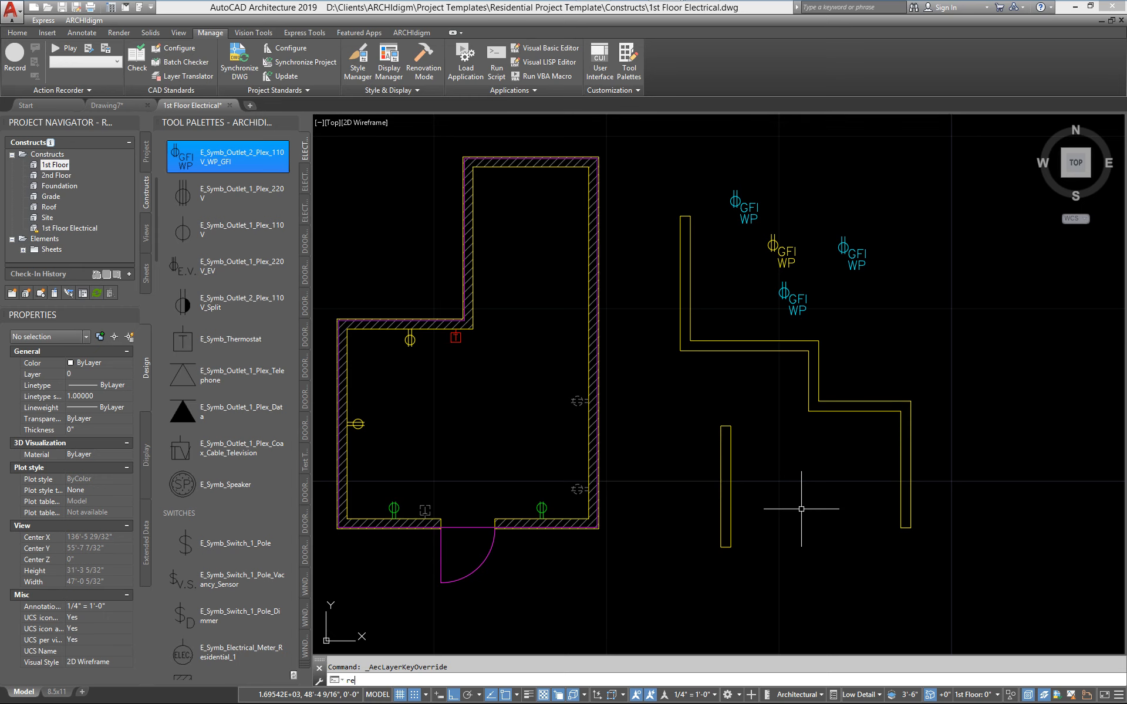
type("map")
key("Return")
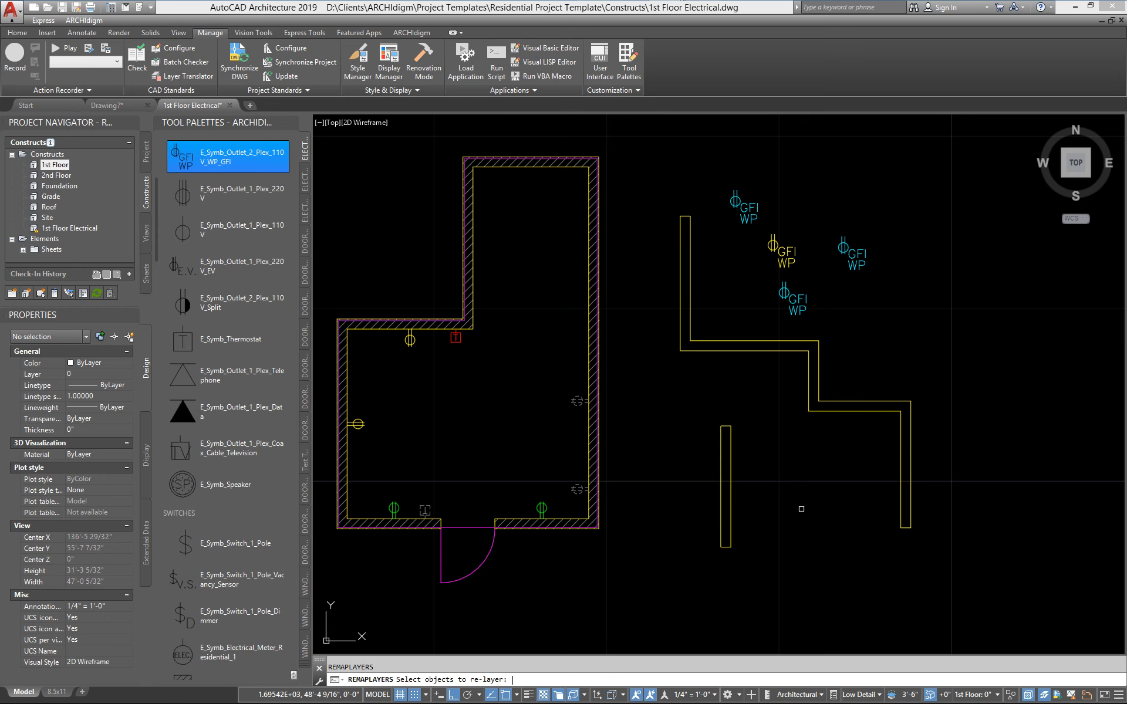
left_click(962, 552)
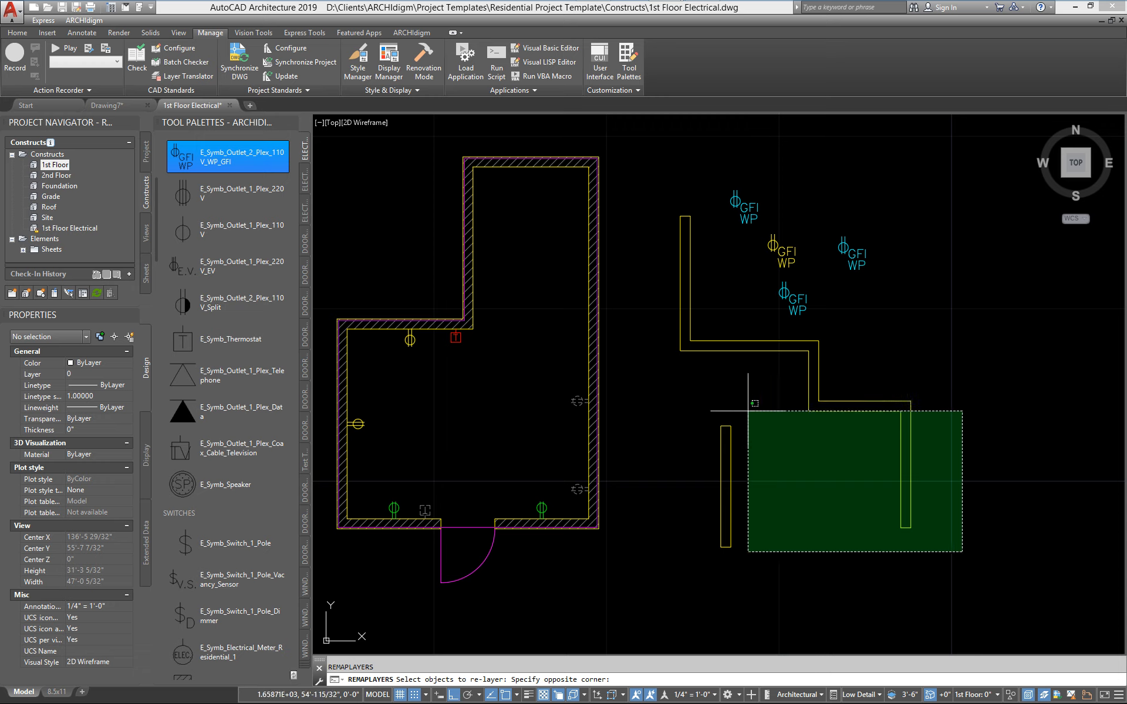
left_click(672, 398)
key("Return")
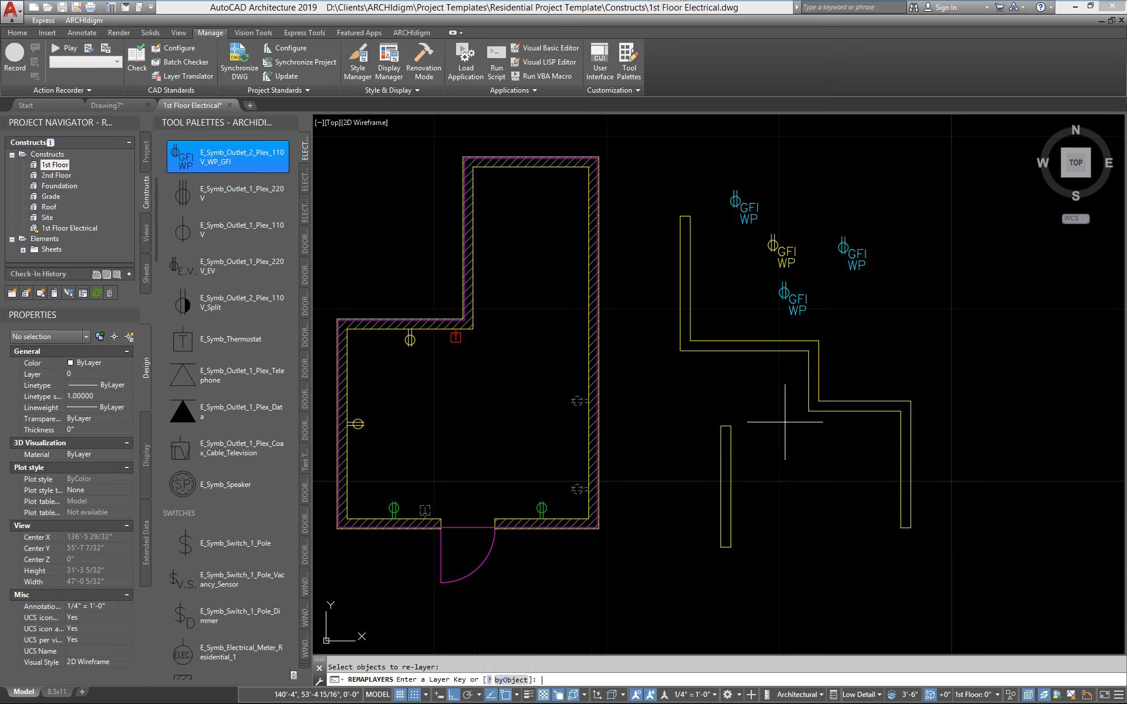
type("o")
key("Return")
- Set the color of the D-Wall-Demo layer to 8 in the Layer Properties Manager
type("la")
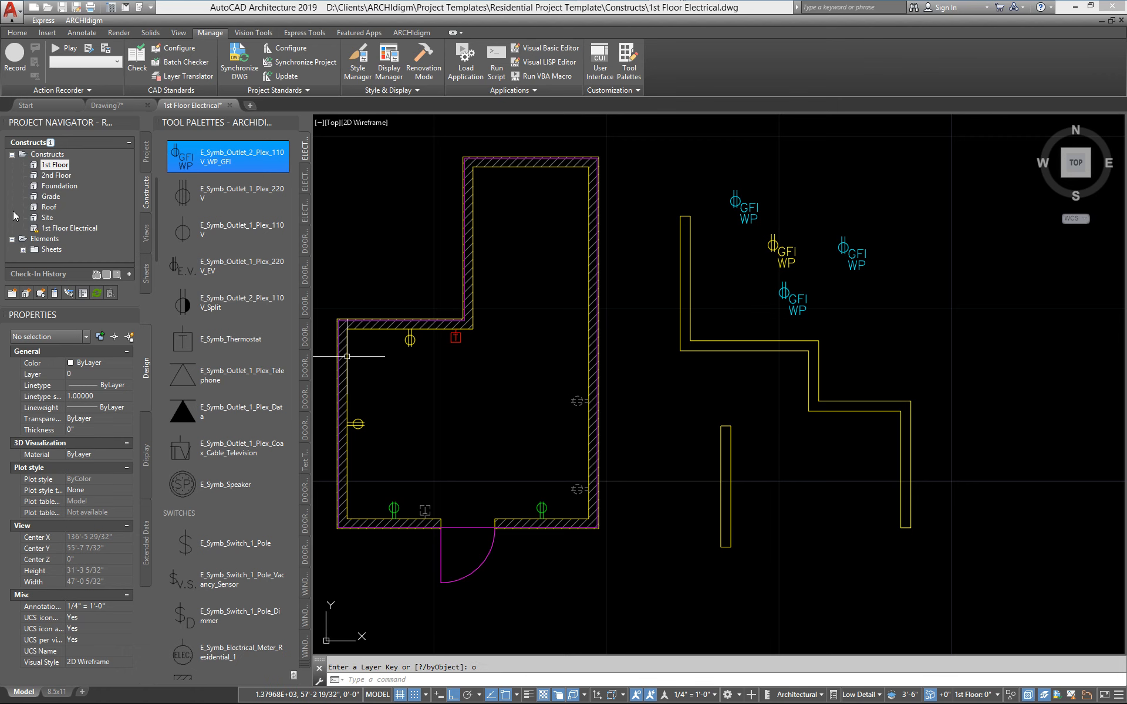
key("Return")
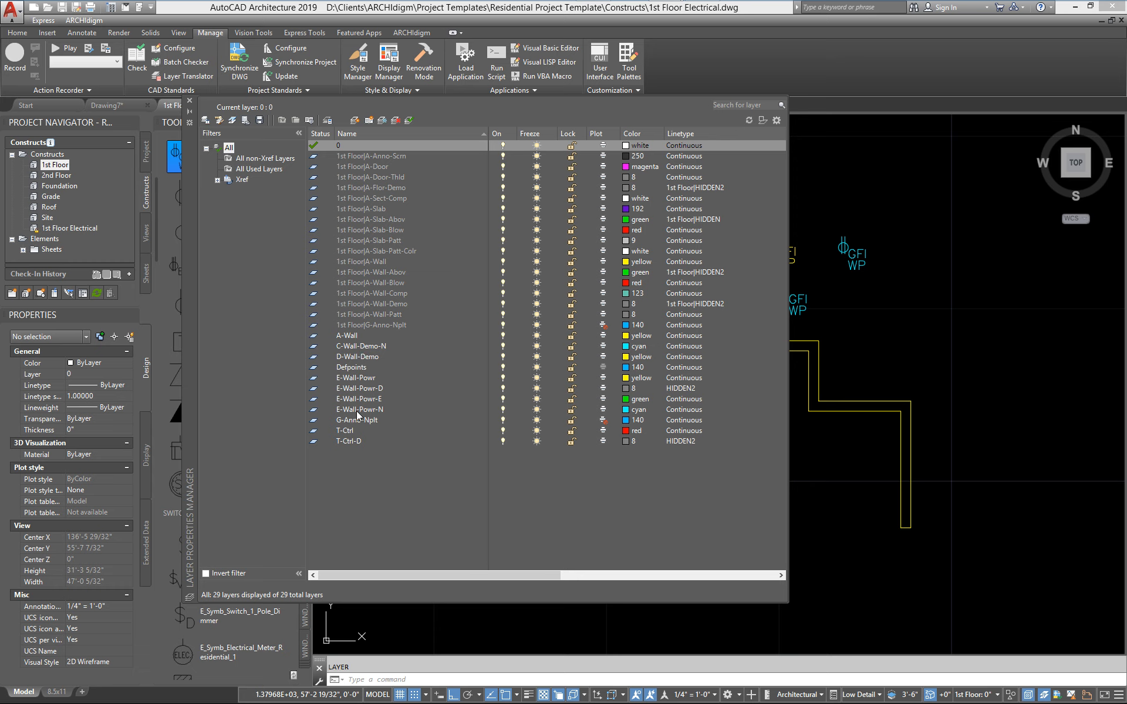
left_click(351, 359)
left_click(626, 359)
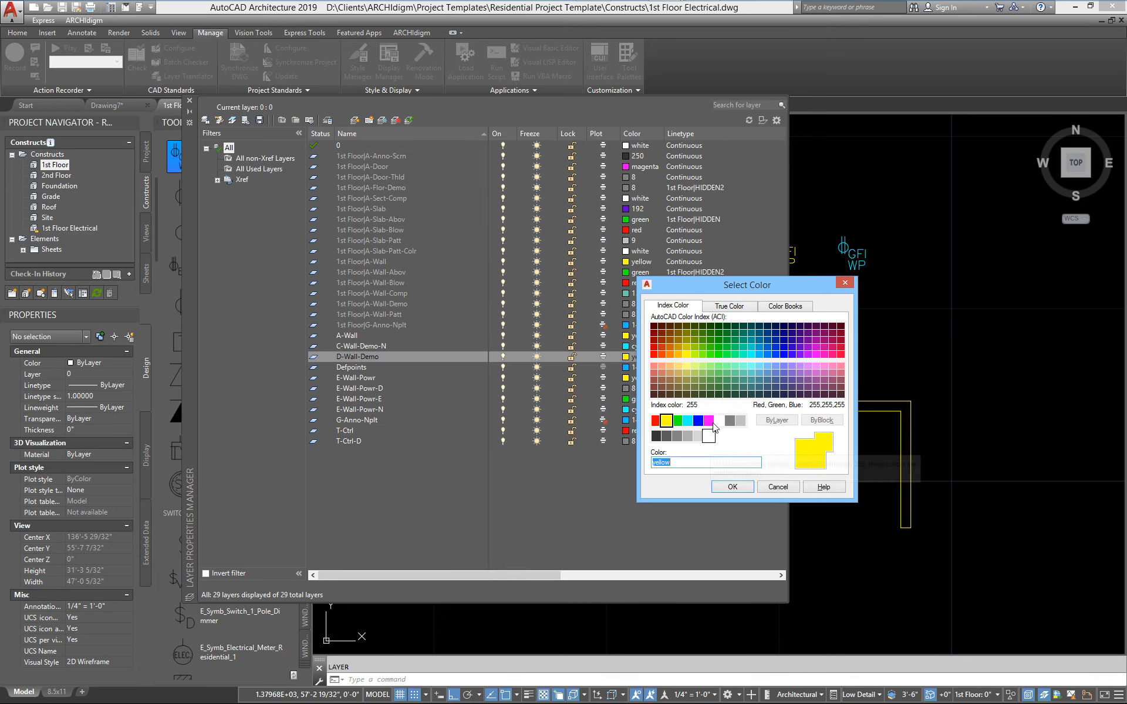
left_click(730, 420)
left_click(732, 487)
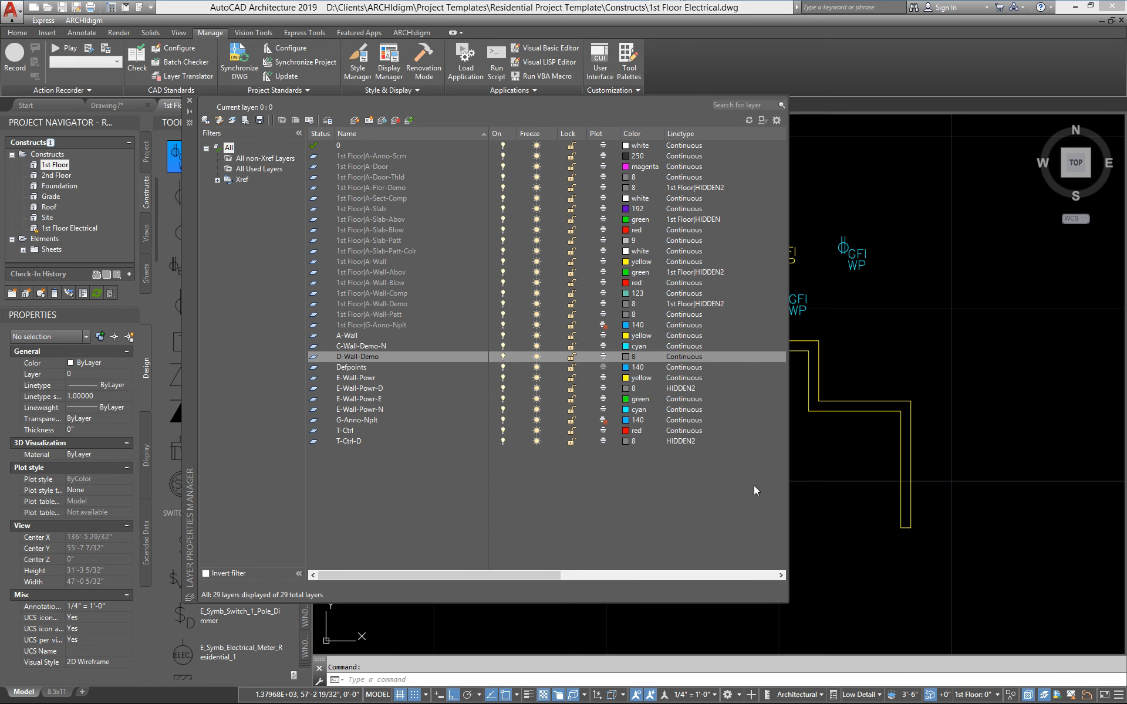
- Set the D-Wall-Demo layer's color to red and its linetype to DASHED
left_click(628, 359)
left_click(627, 359)
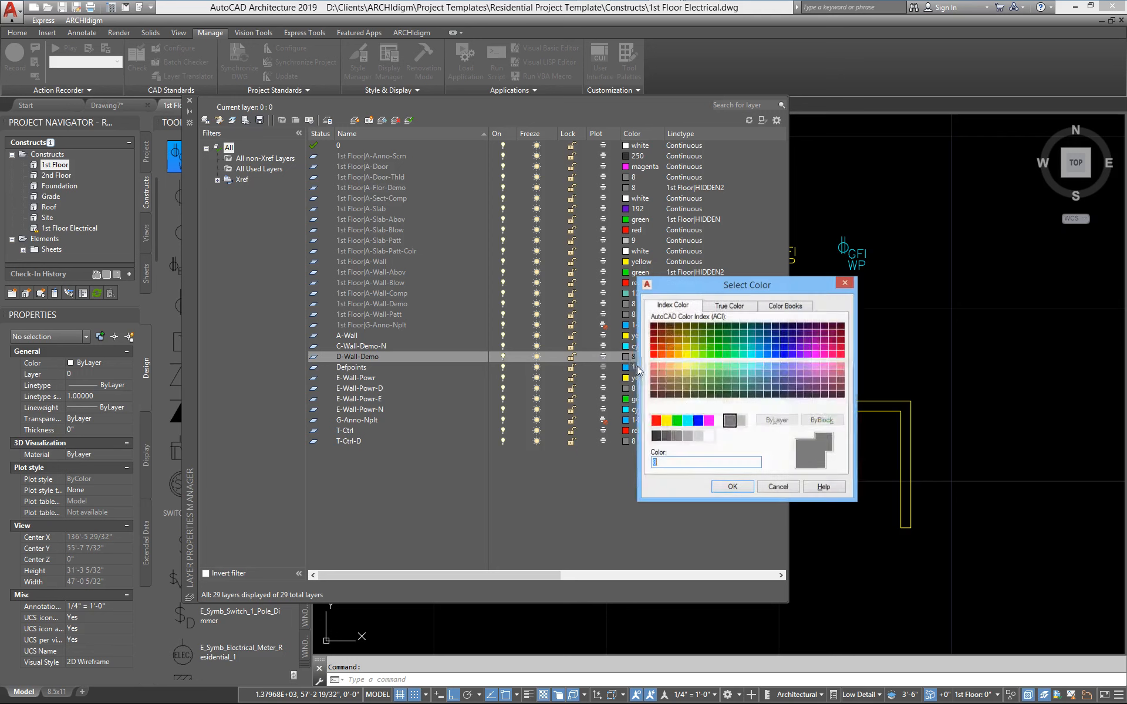
left_click(655, 420)
left_click(715, 486)
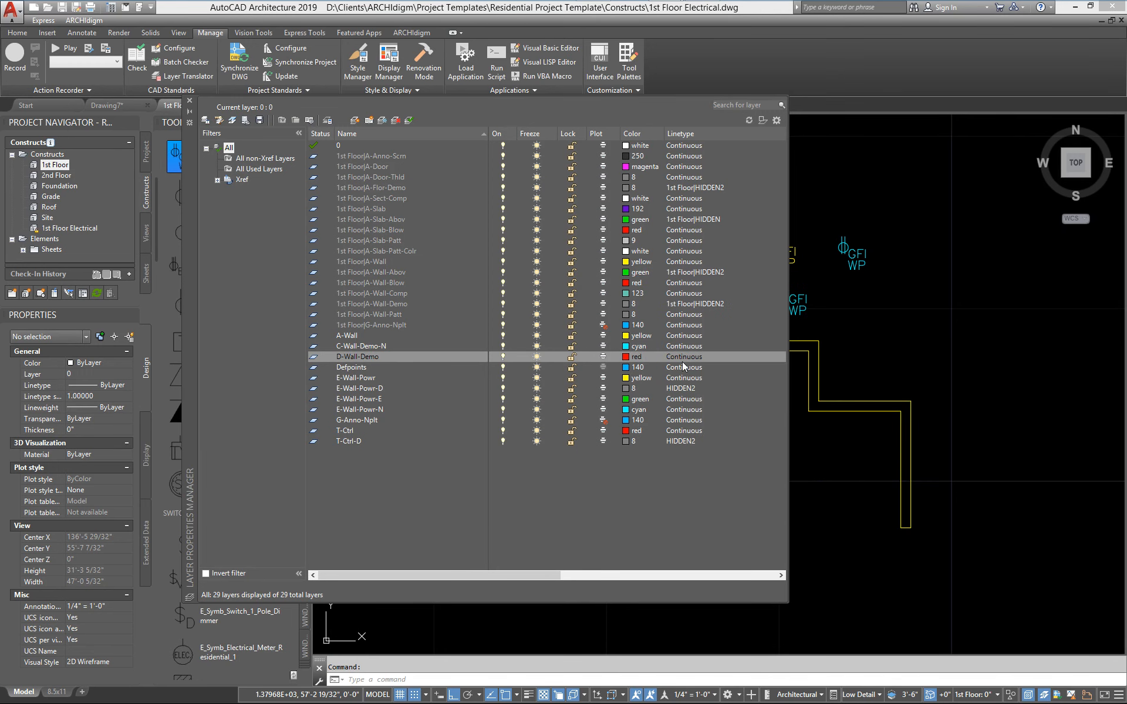
left_click(684, 356)
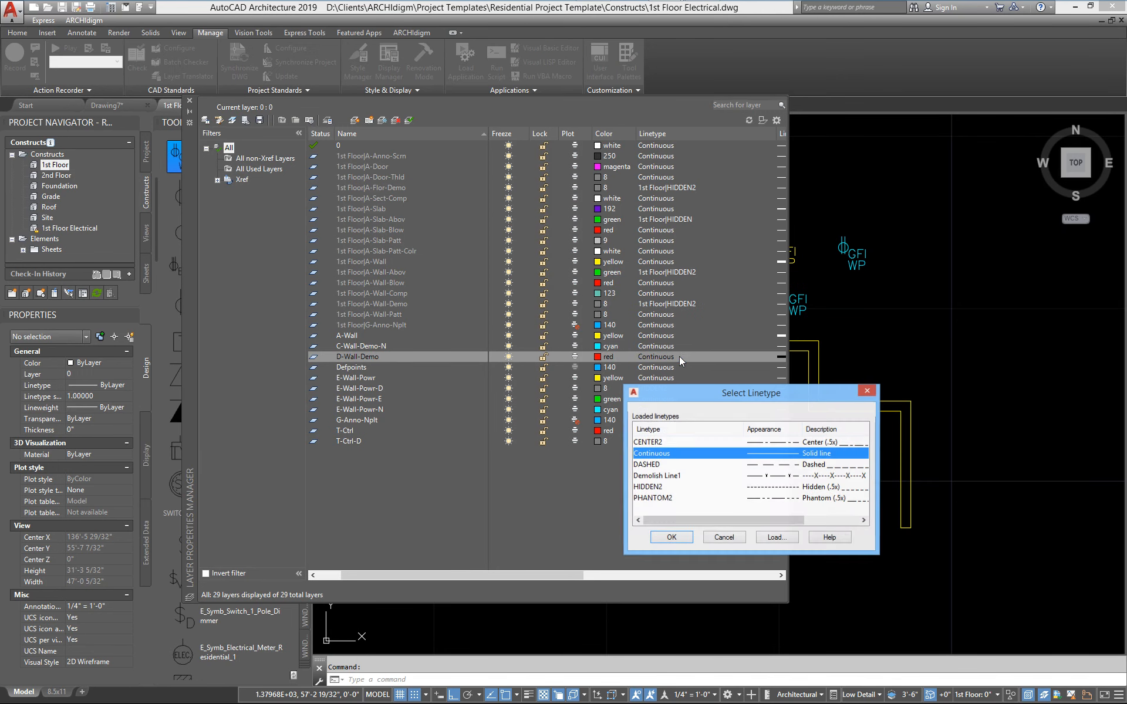
left_click(656, 464)
left_click(673, 537)
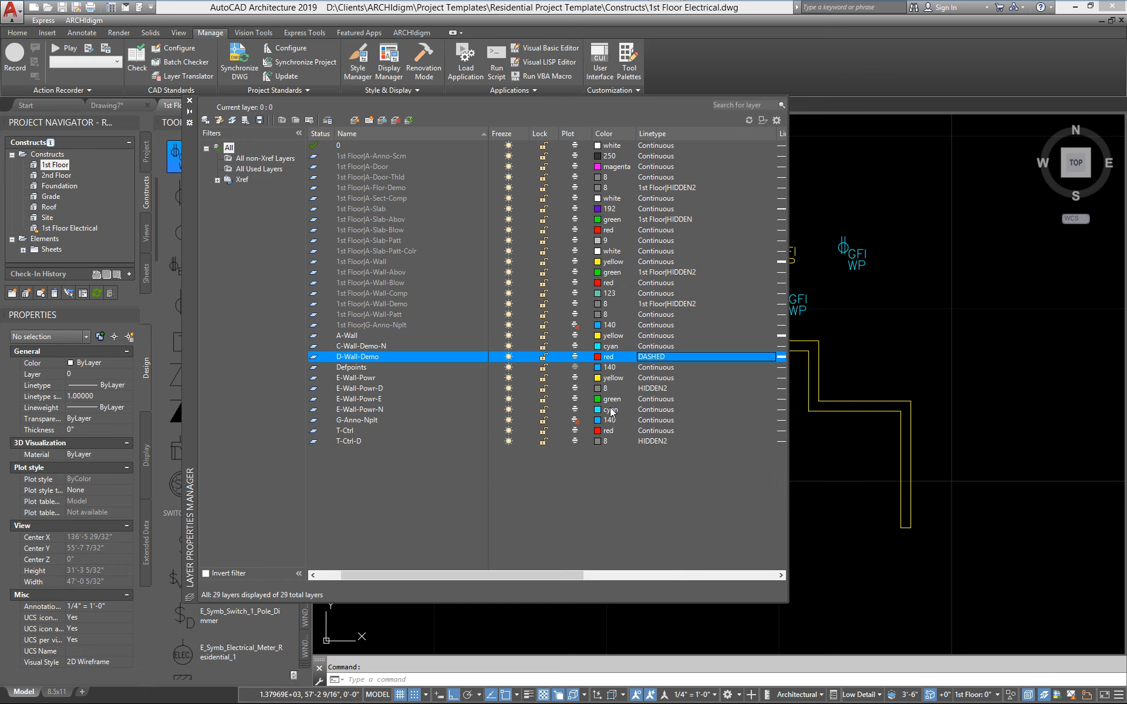
left_click(190, 102)
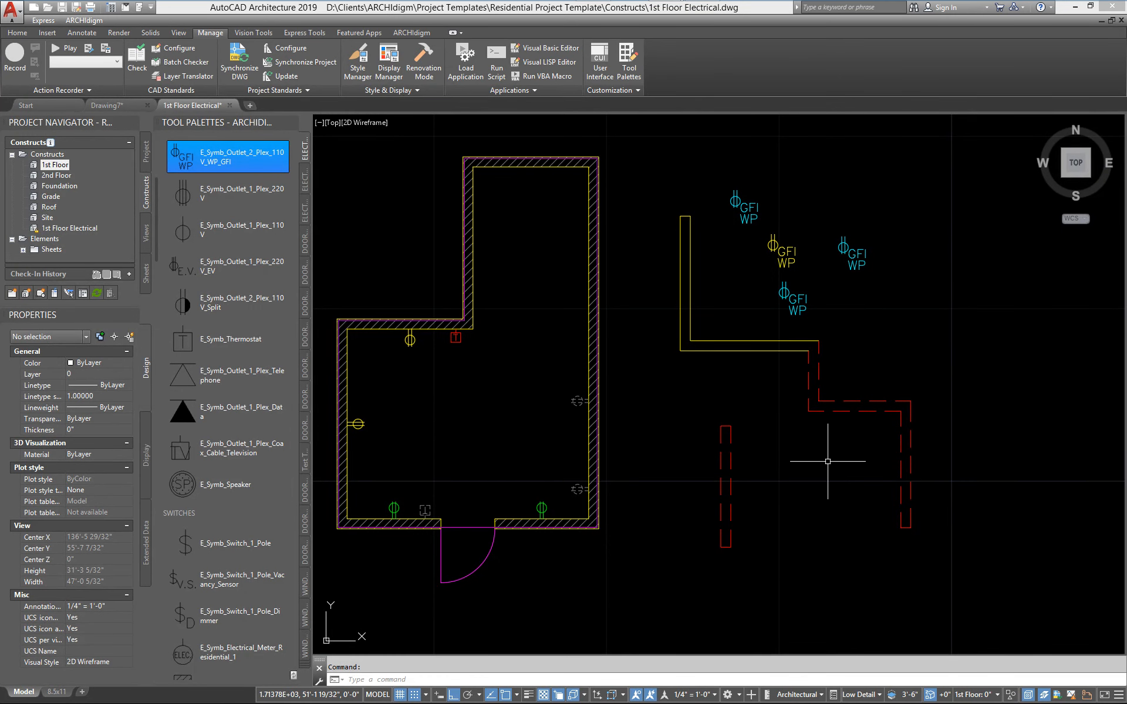
- Clear the Minor 1, Major and Discipline Designator layer key overrides and accept the blank fields
middle_click_drag(659, 428, 760, 435)
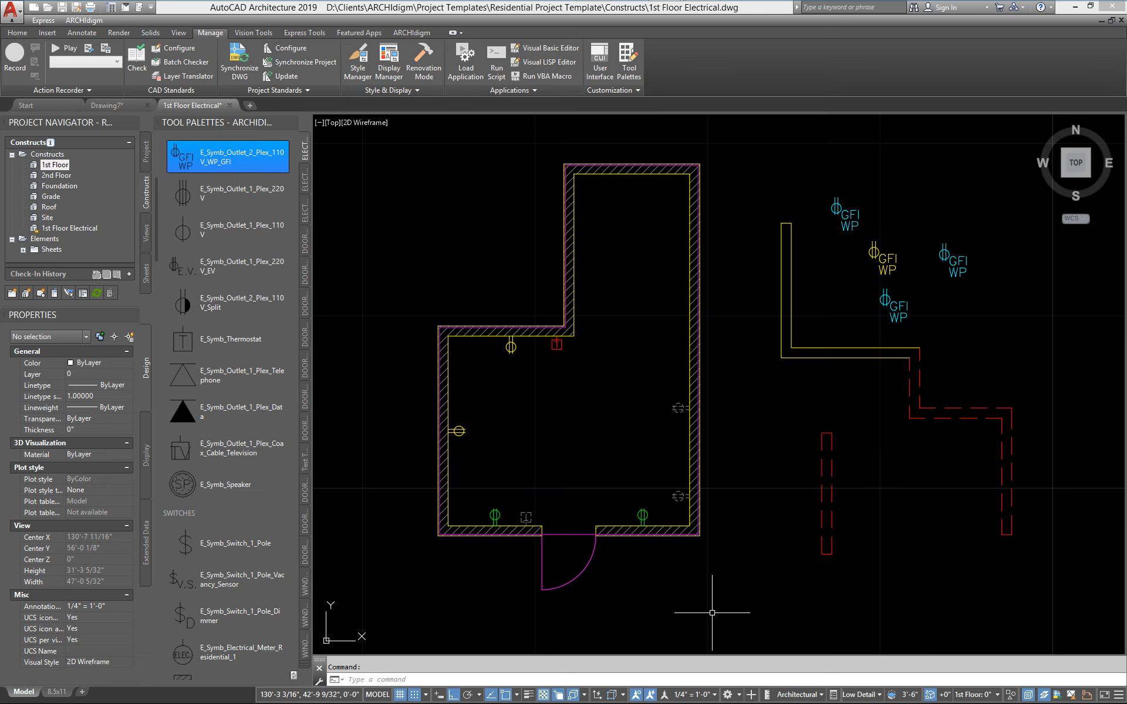
left_click(1046, 695)
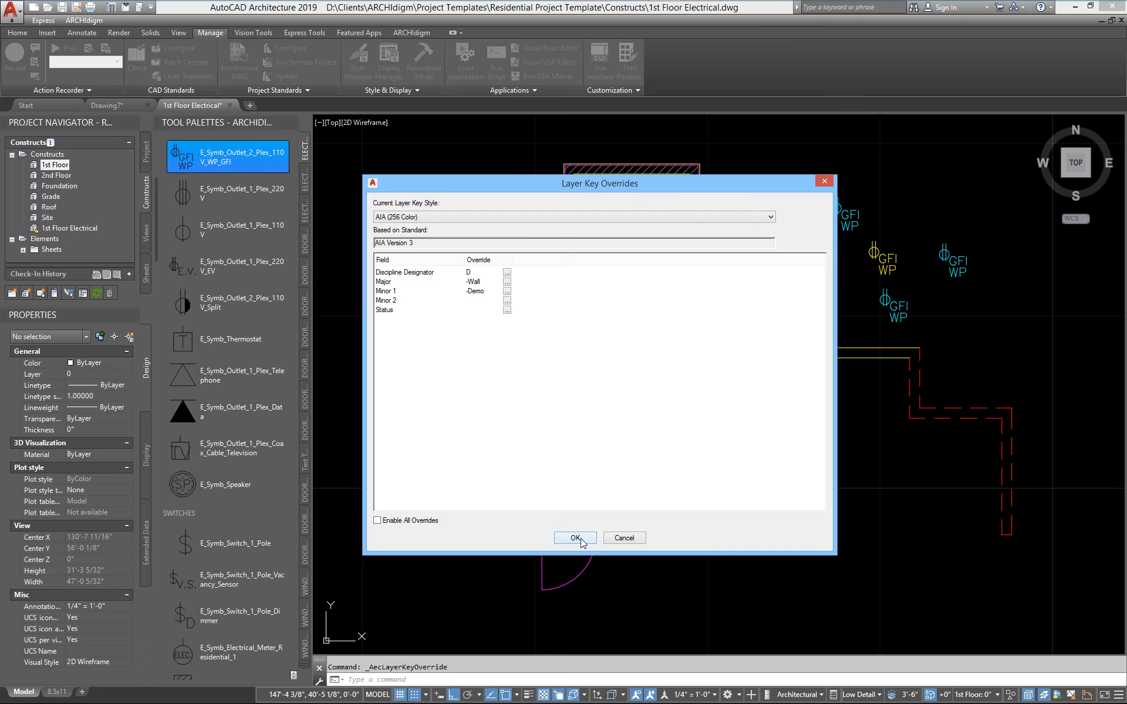
double_click(489, 291)
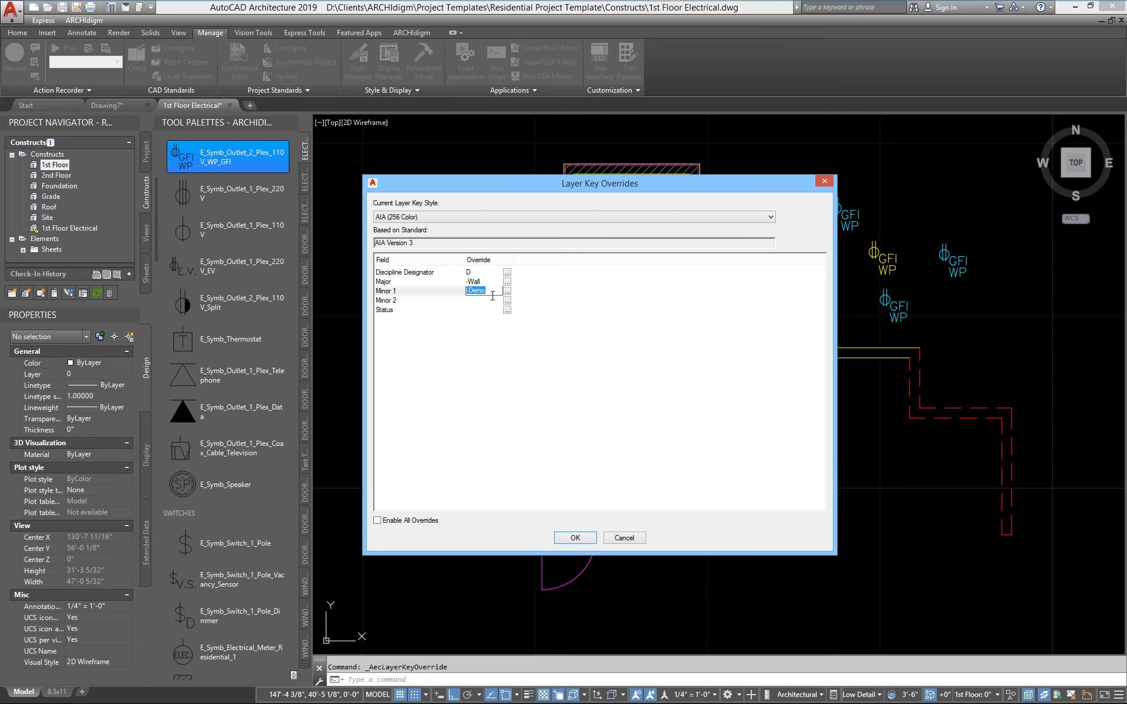
key("Delete")
left_click(488, 281)
left_click(488, 282)
key("Delete")
left_click(487, 273)
key("Delete")
left_click(596, 538)
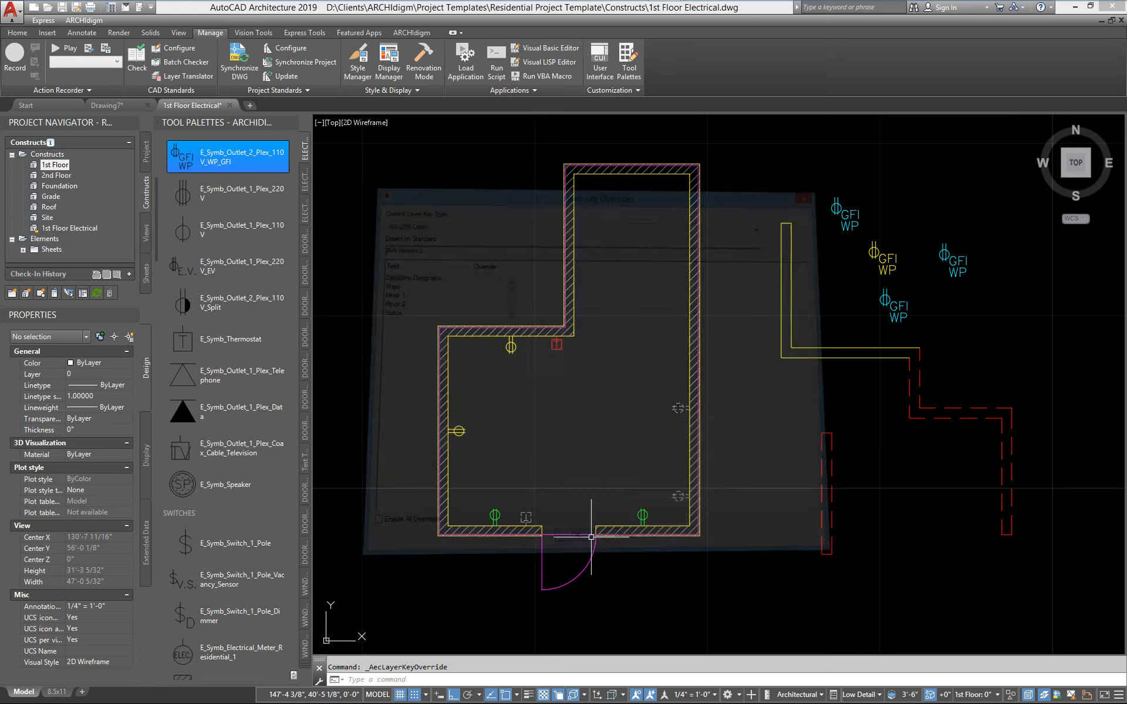
- Try to remap the electrical symbols inside the room with REMAPLAYERS, using the byObject option
type("rema")
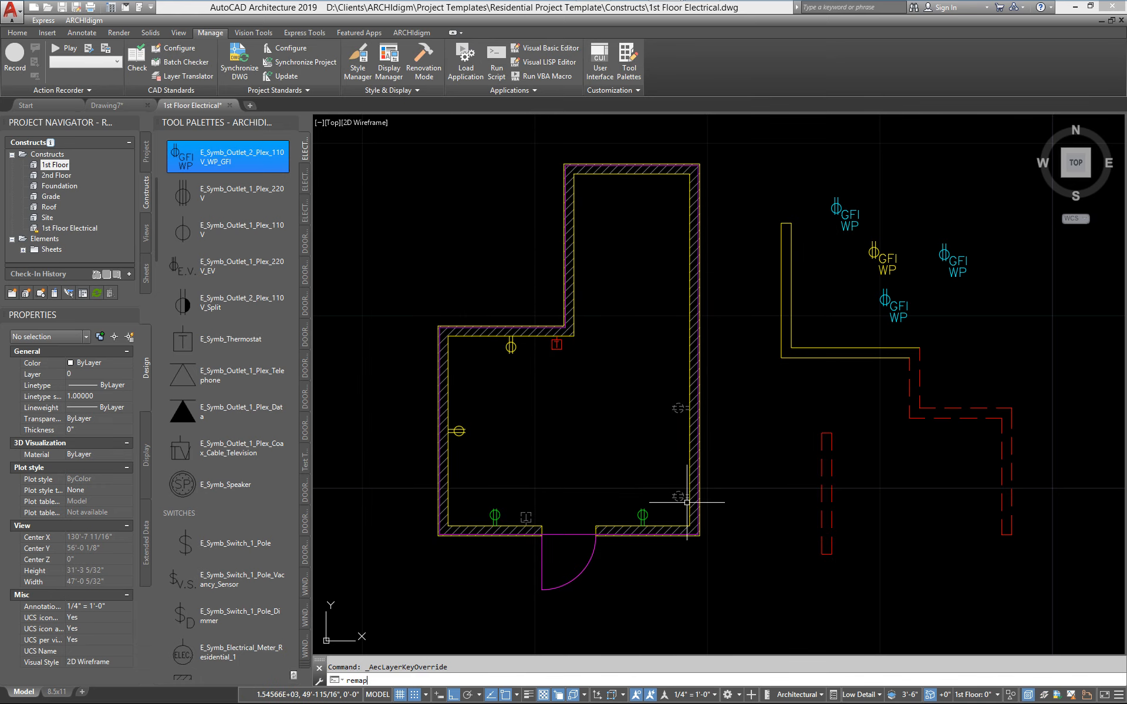
type("p")
key("Return")
left_click(681, 519)
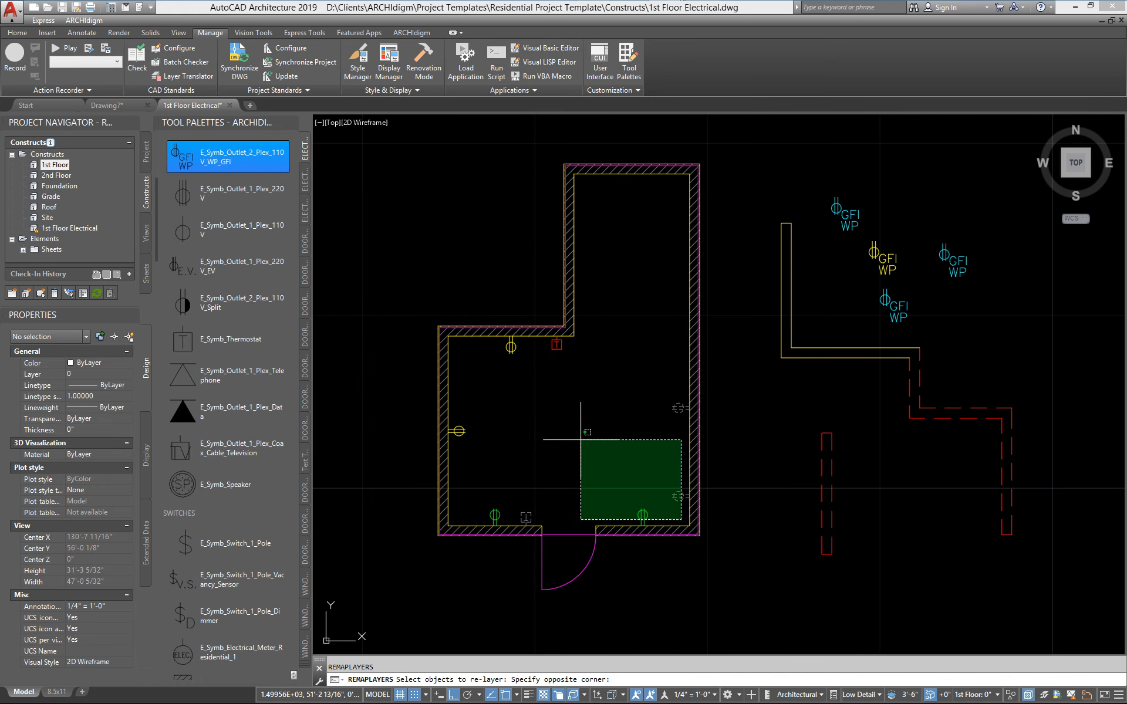
left_click(453, 343)
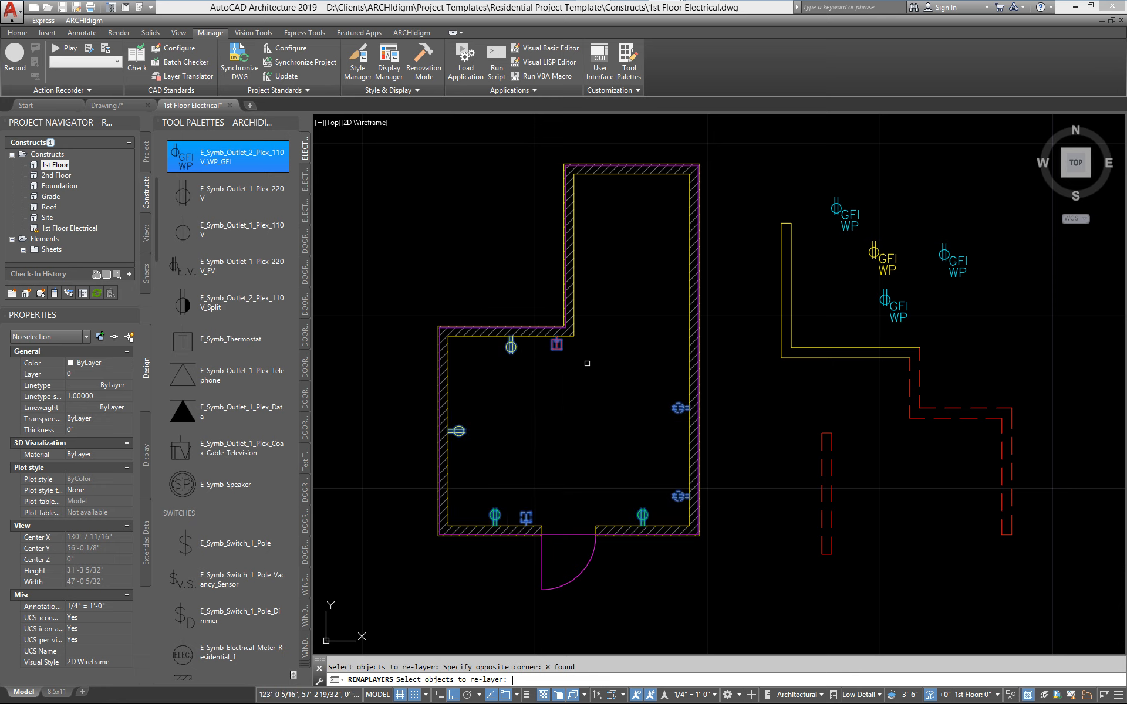
key("Return")
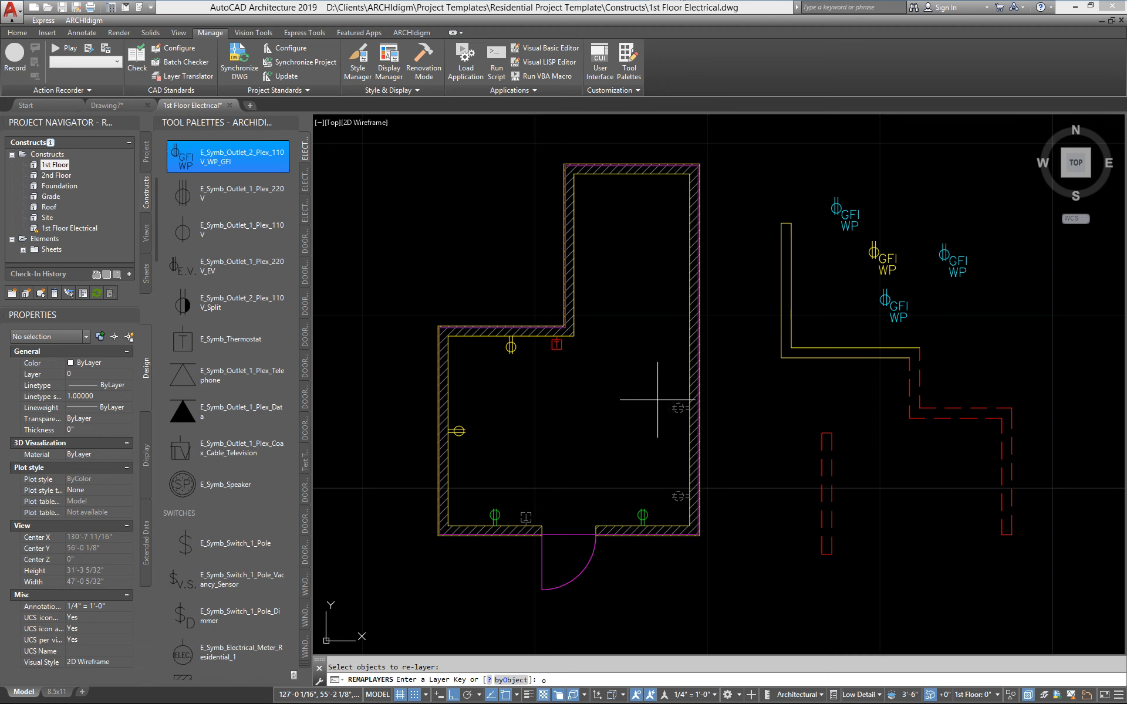
type("o")
key("Return")
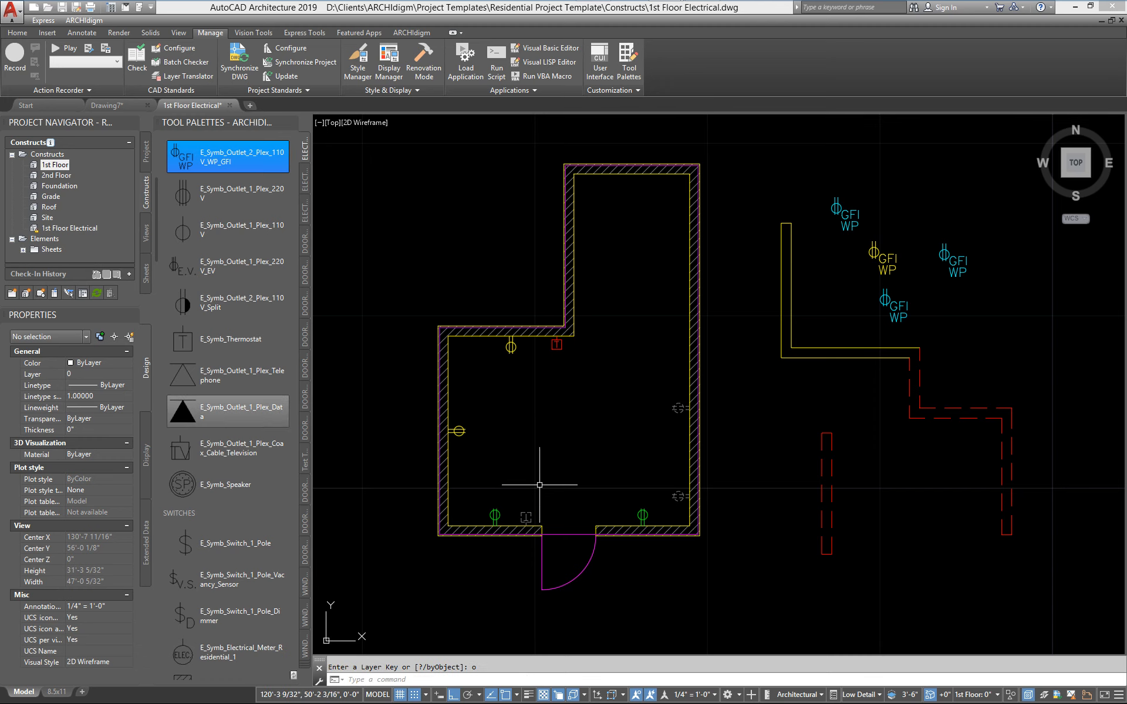
- Remap the room's electrical symbols to the elec layer key with REMAPLAYERS, consulting the layer key list, and check the upper outlet's layer
type("remap")
key("Return")
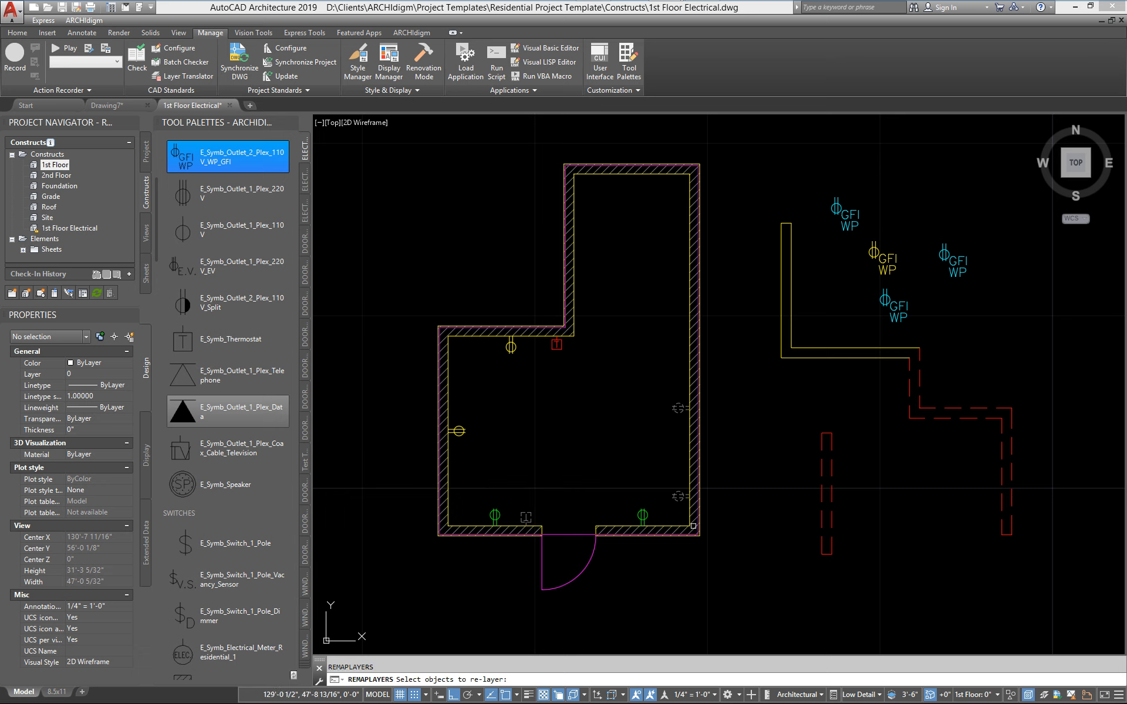
left_click(680, 518)
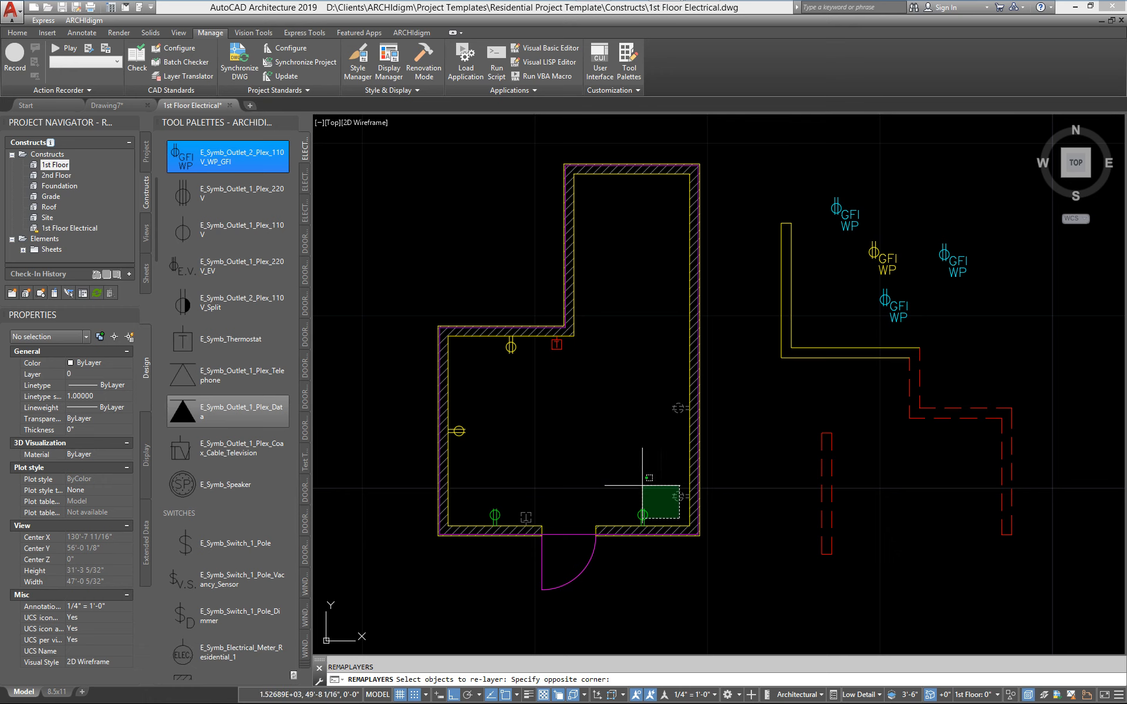
left_click(462, 346)
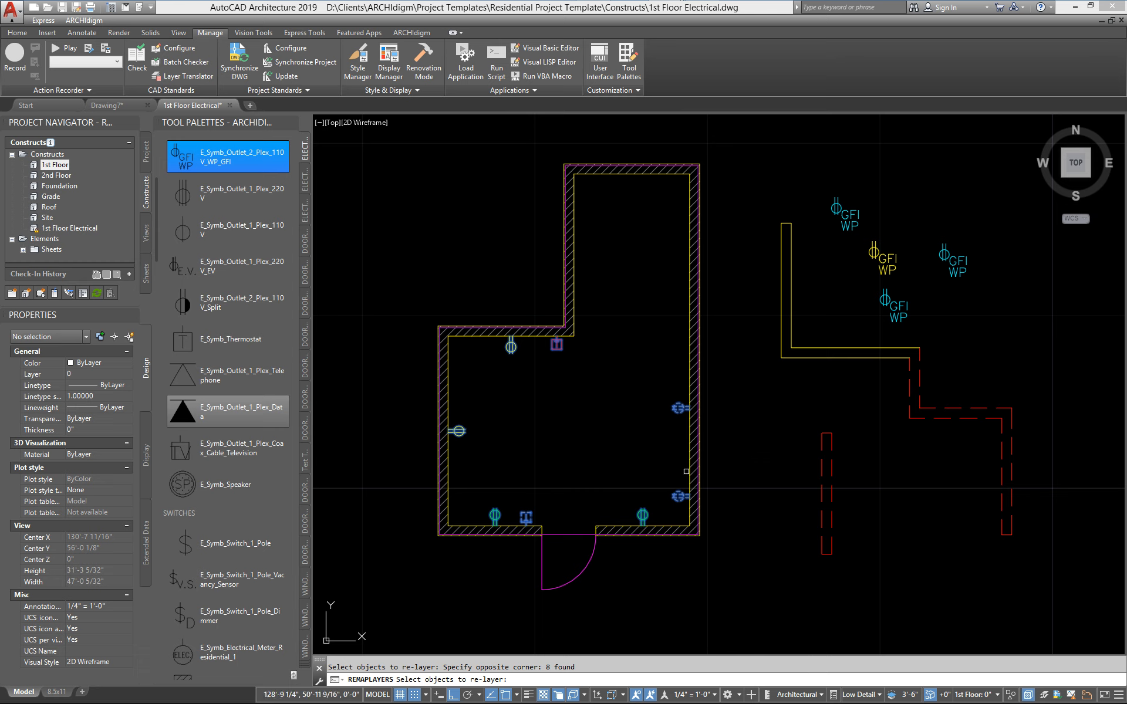
key("Return")
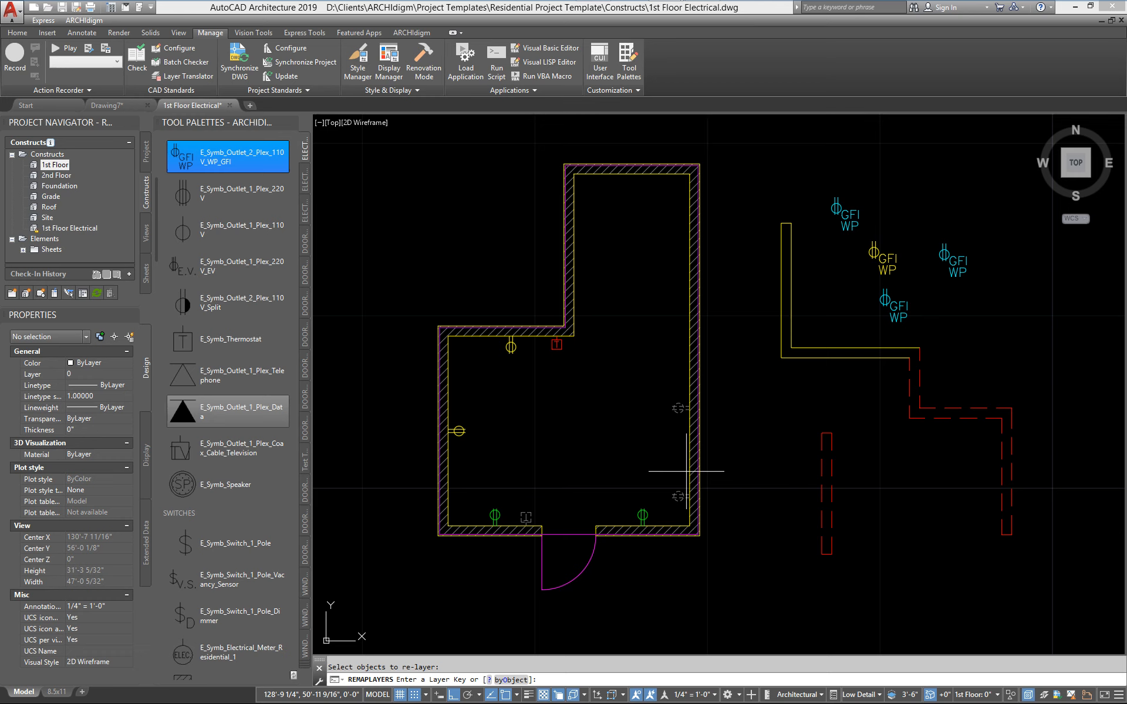
key("Return")
key("BackSpace")
key("F2")
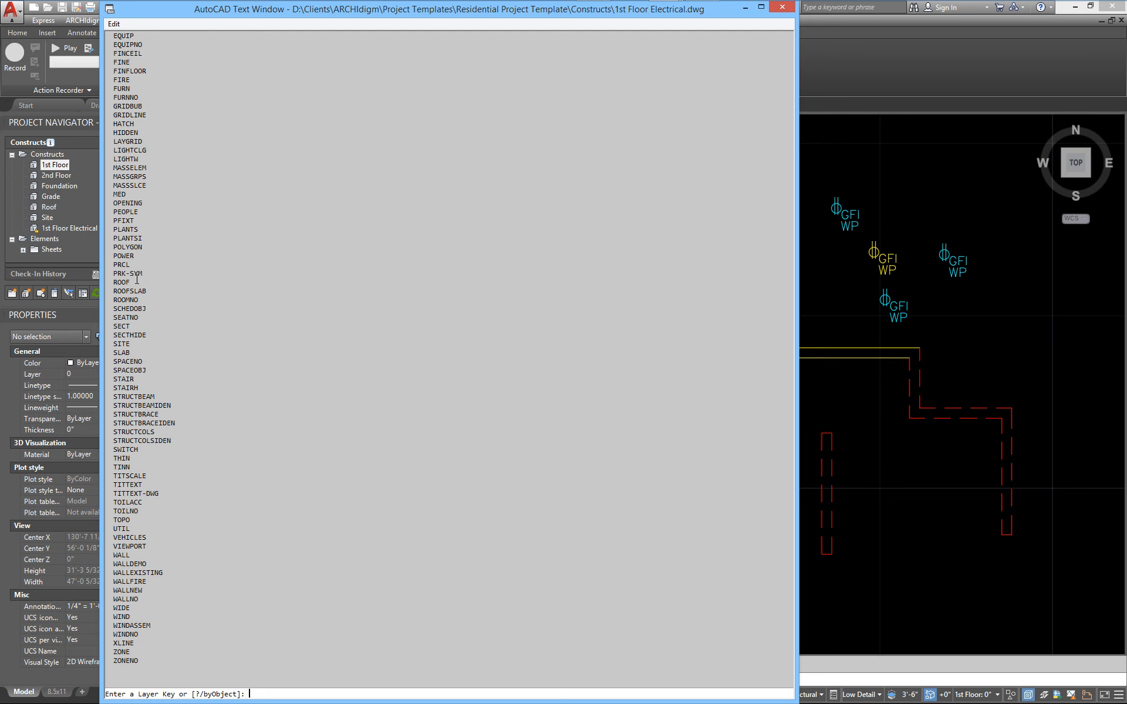
left_click(745, 8)
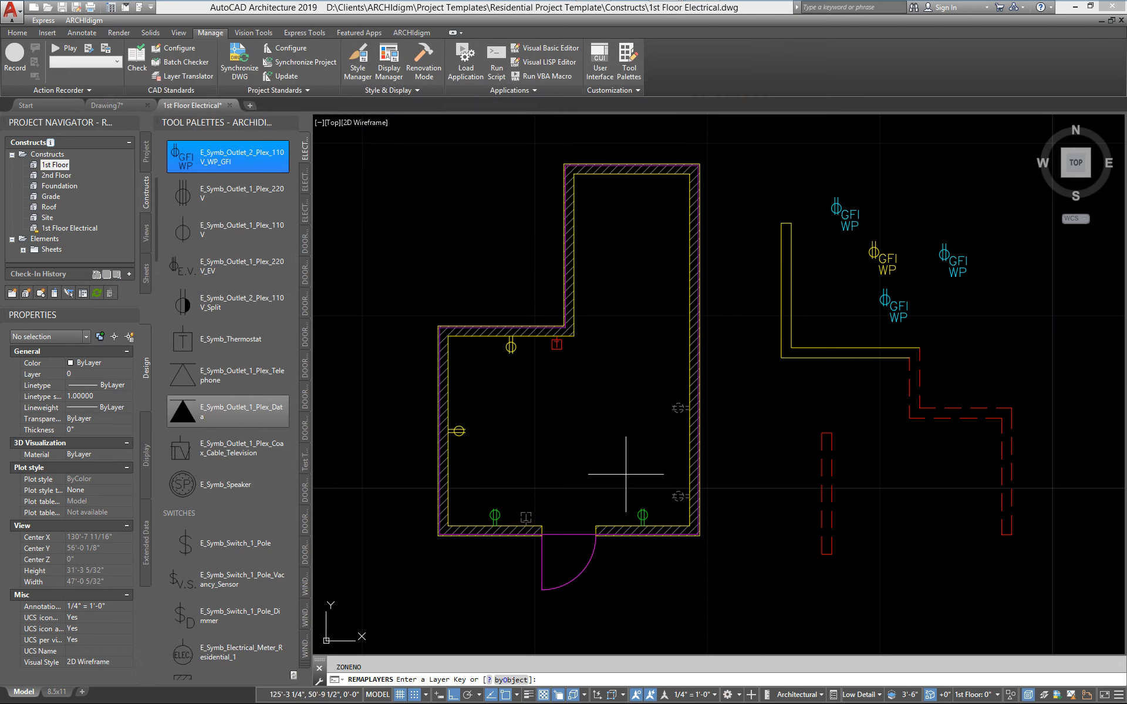
key("Return")
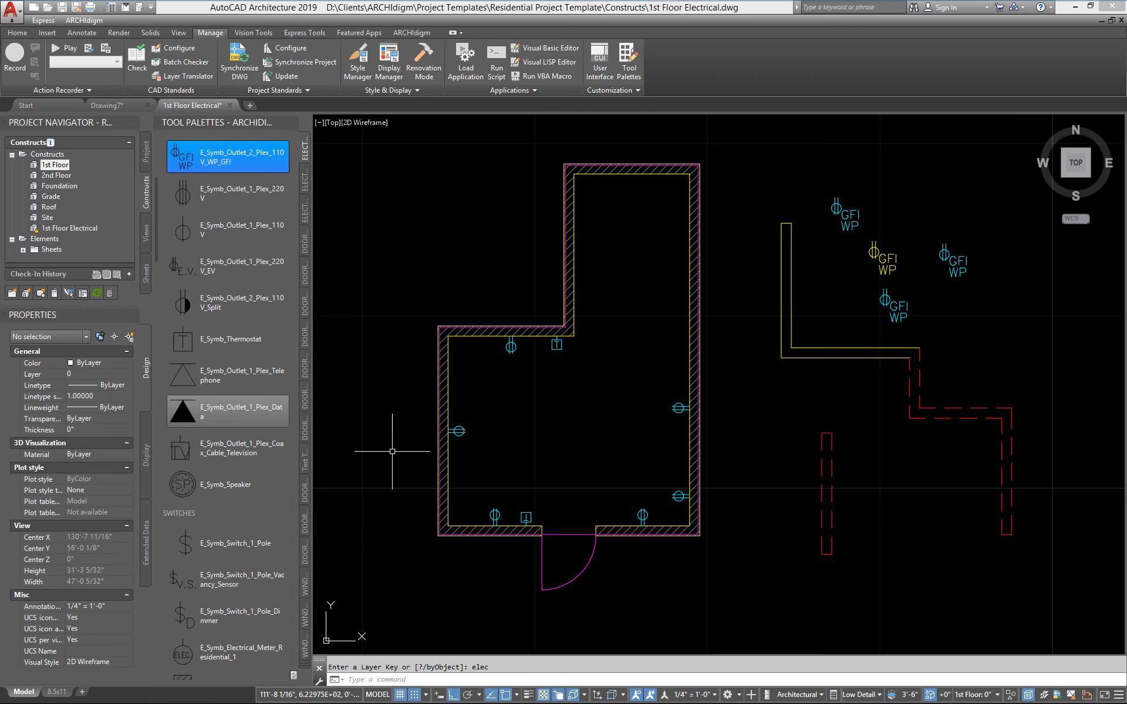
left_click(508, 345)
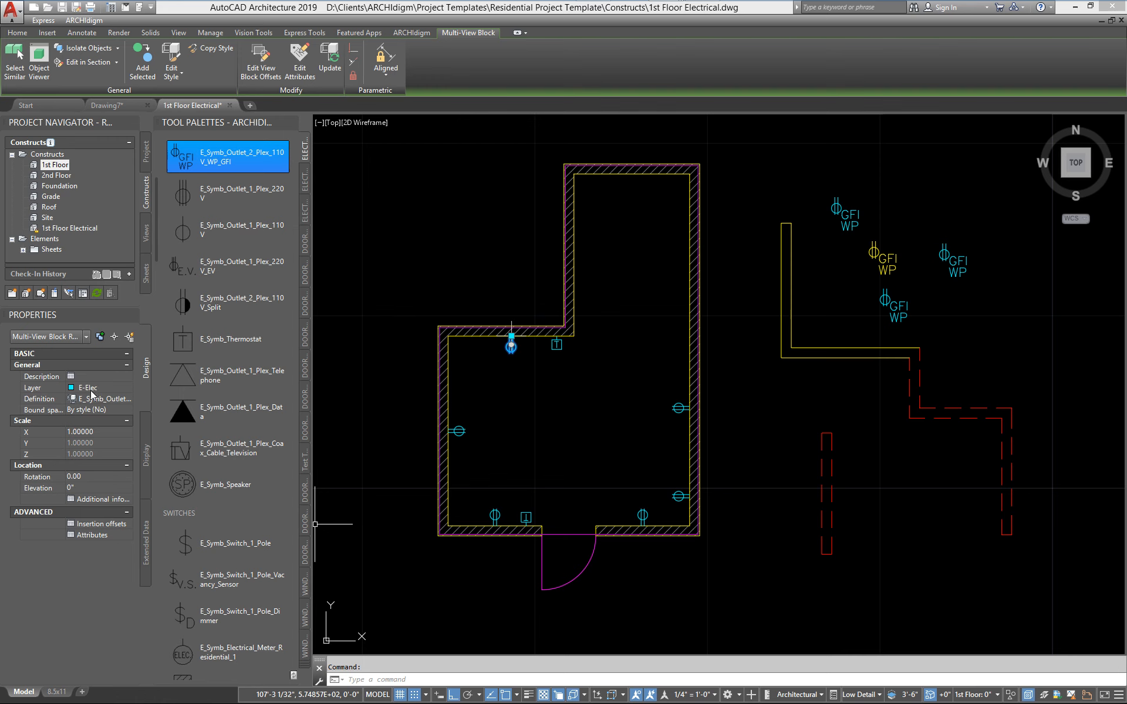
key("Escape")
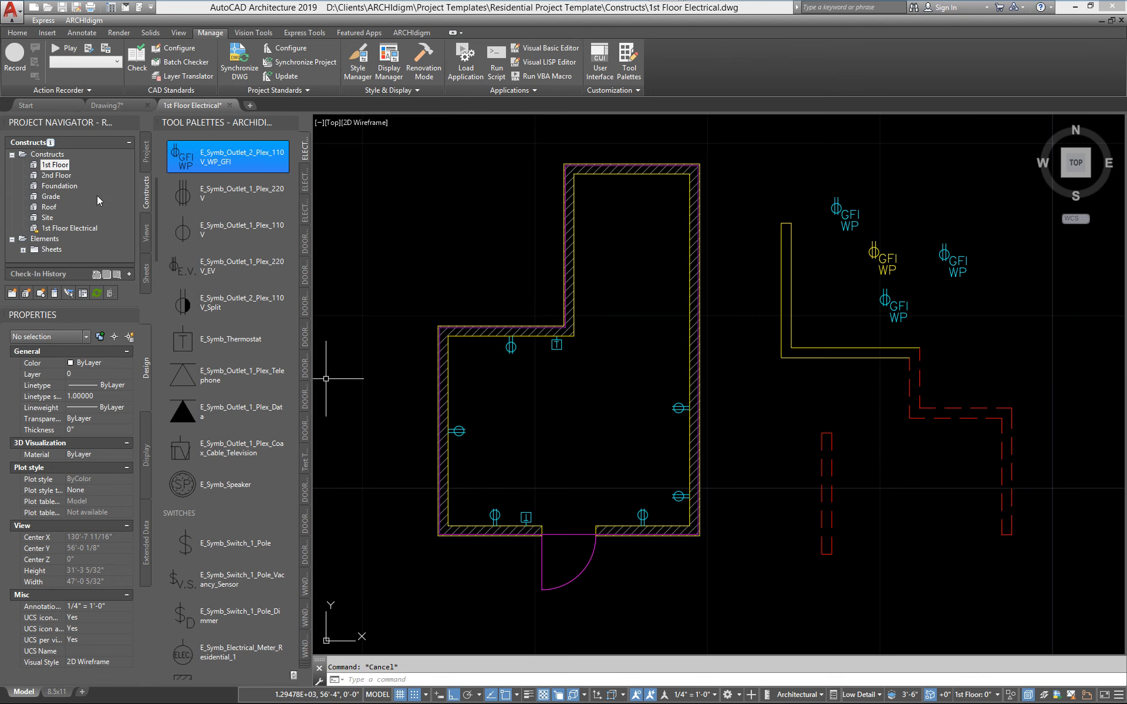
- Open the 1st Floor construct and turn off its A-Slab-Patt layer in the Layer Properties Manager
double_click(54, 165)
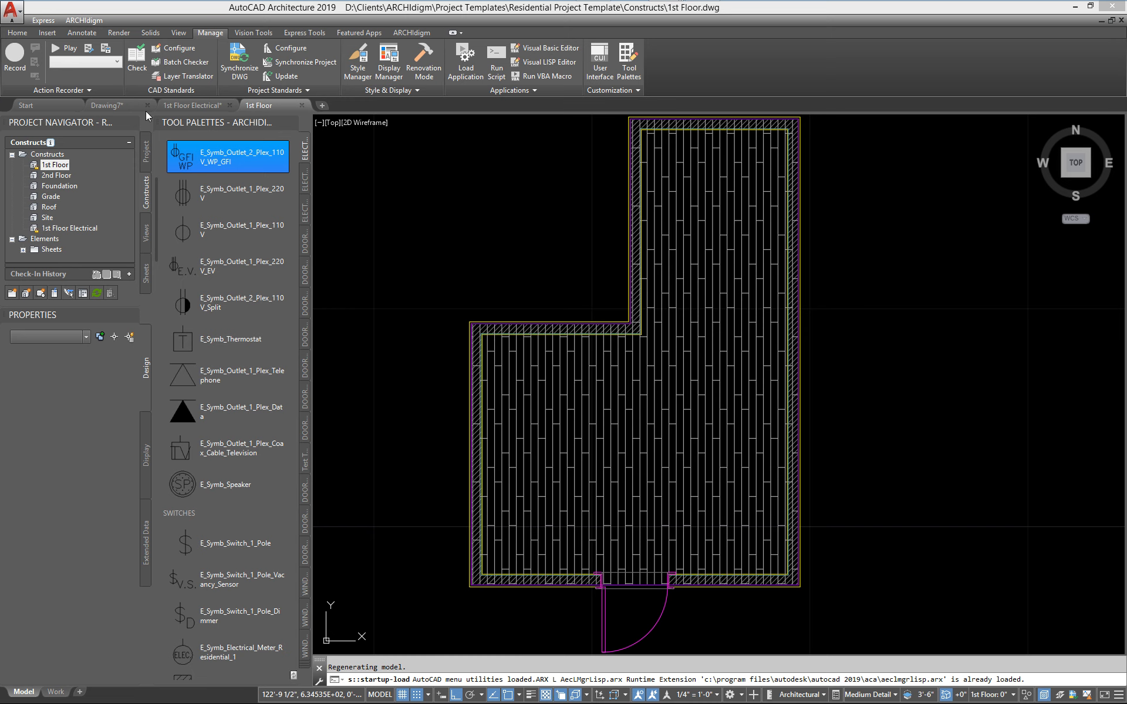
type("la")
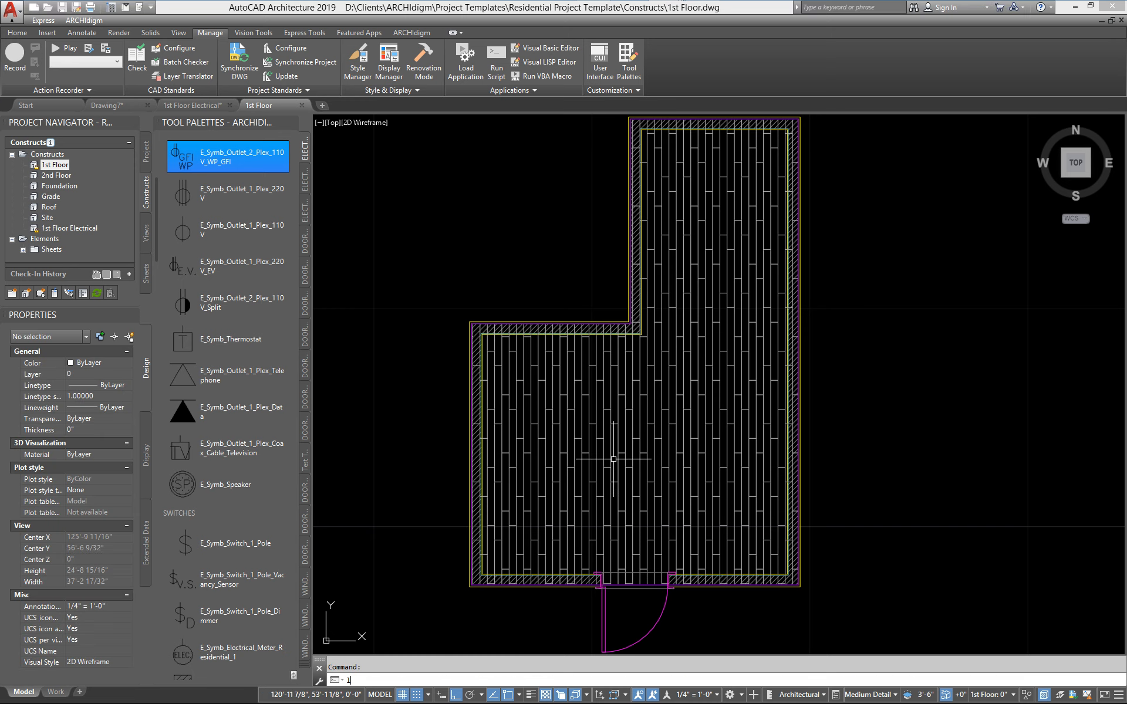
key("Return")
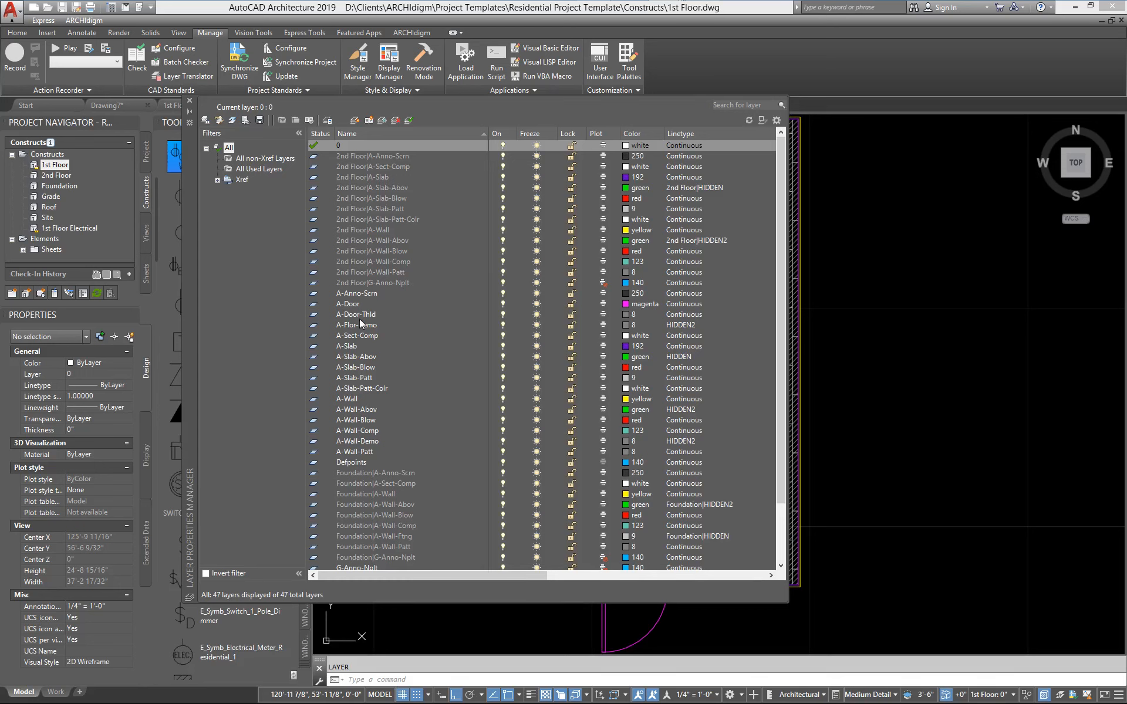
left_click(360, 379)
left_click(503, 379)
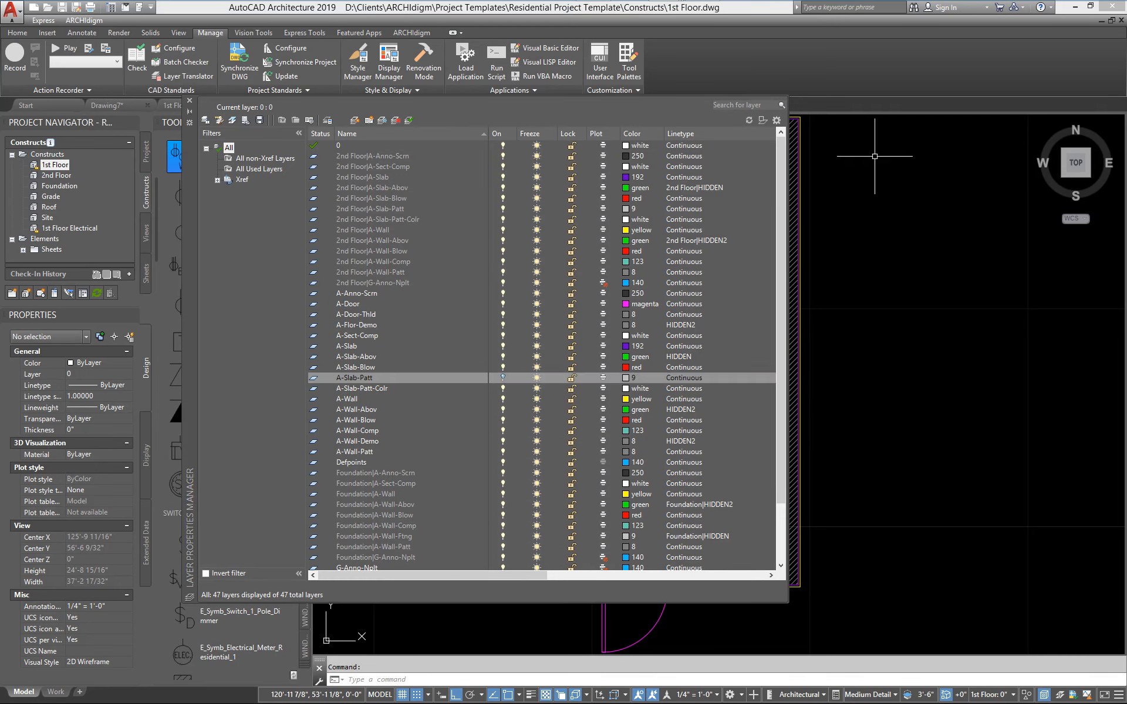
left_click(189, 101)
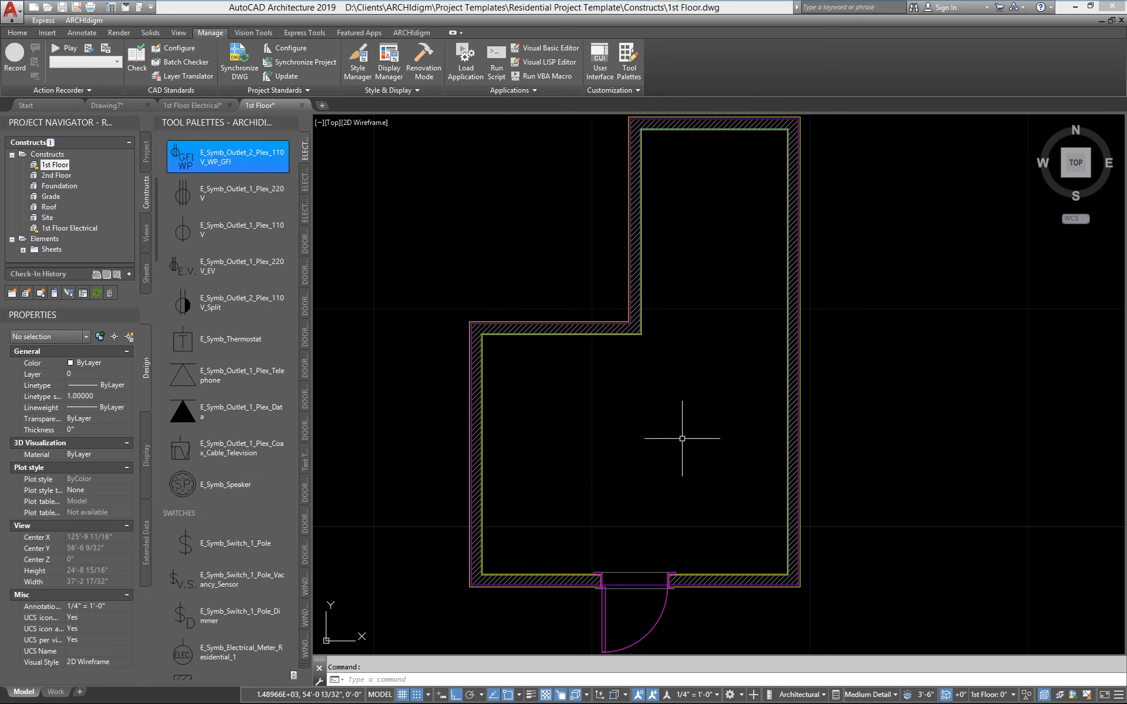
- Run WINDOWSTYLE and open the Sill Plan display properties of the Standard window style
scroll(647, 442, "down", 3)
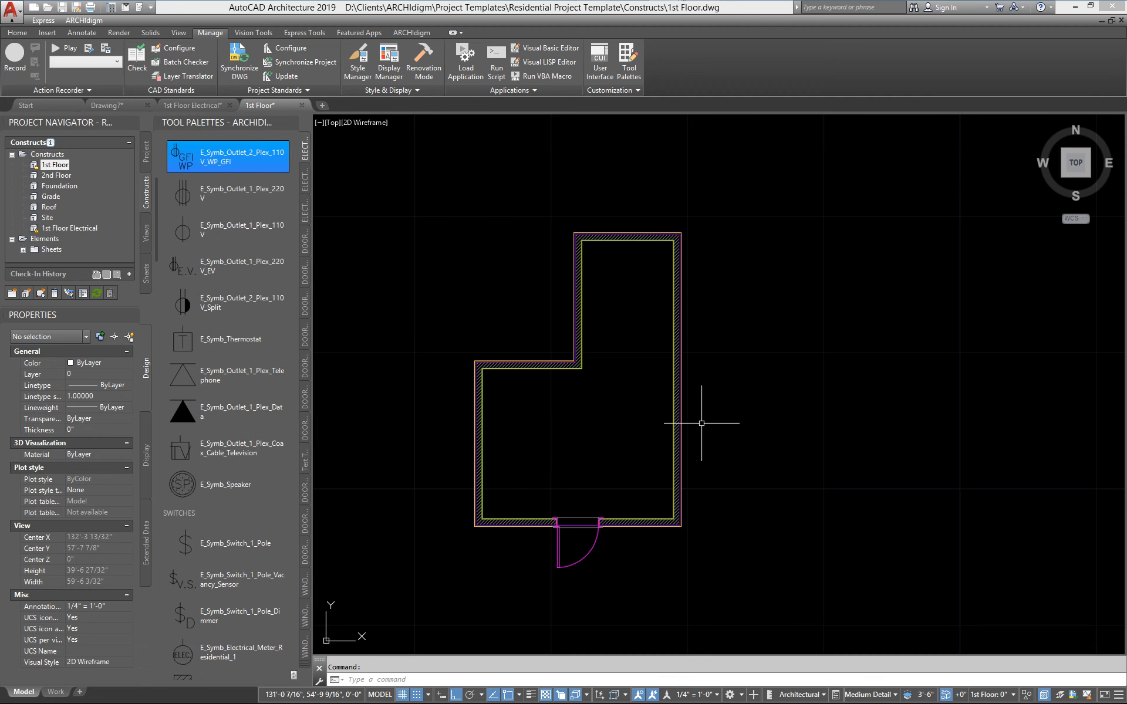
type("windowstyle")
key("Return")
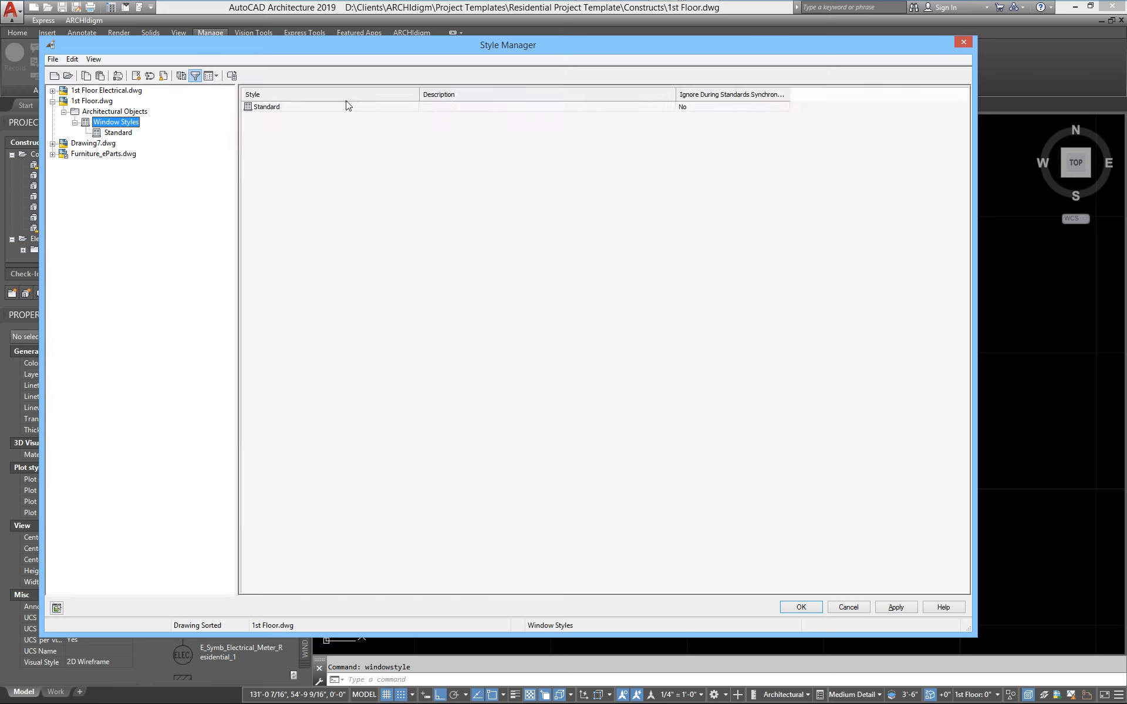
double_click(262, 108)
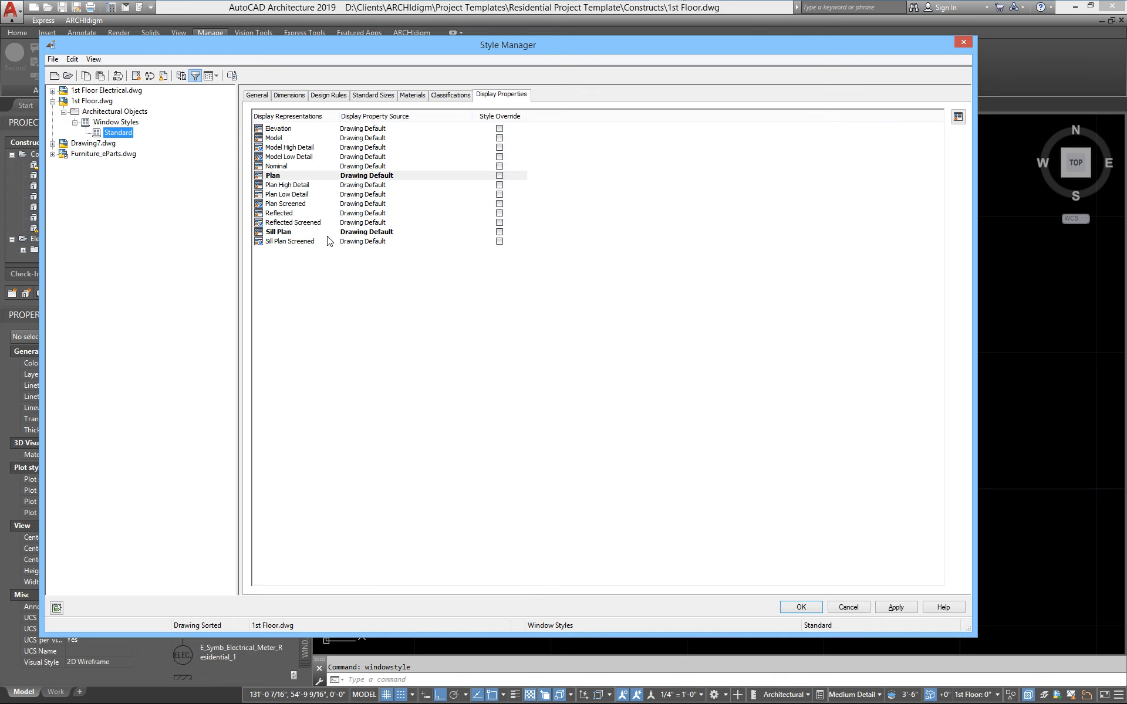
left_click(500, 96)
double_click(281, 233)
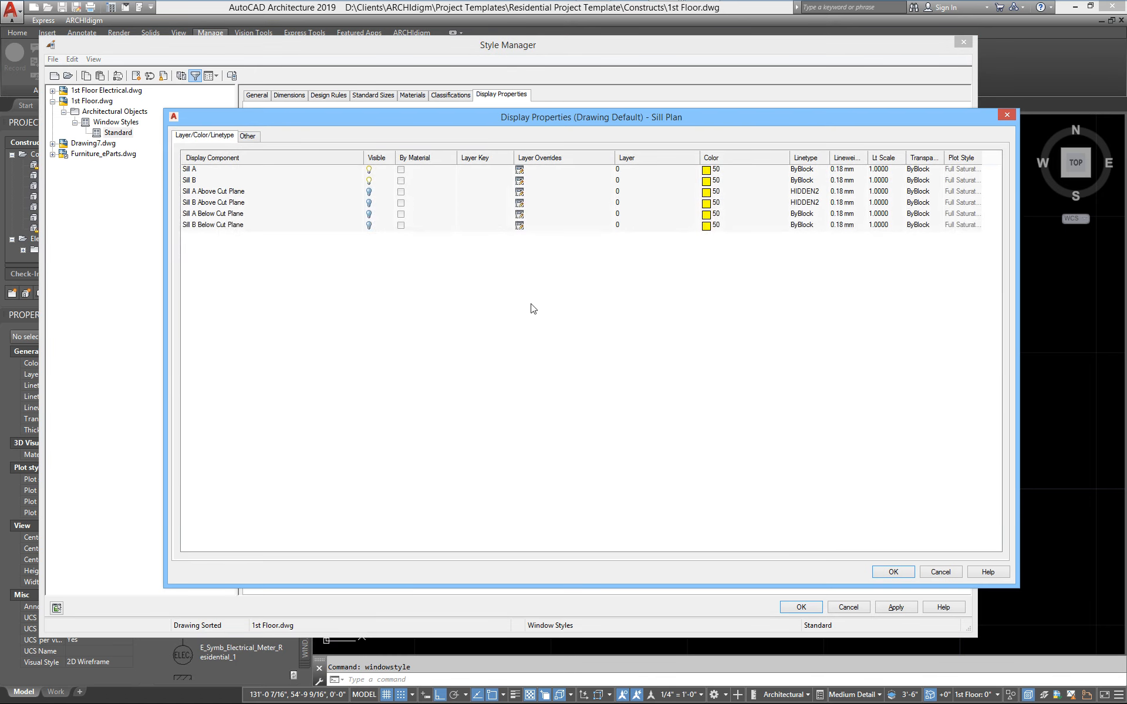
- Examine the layer override fields for the Sill A and Sill B components, cancelling without changes
left_click(519, 171)
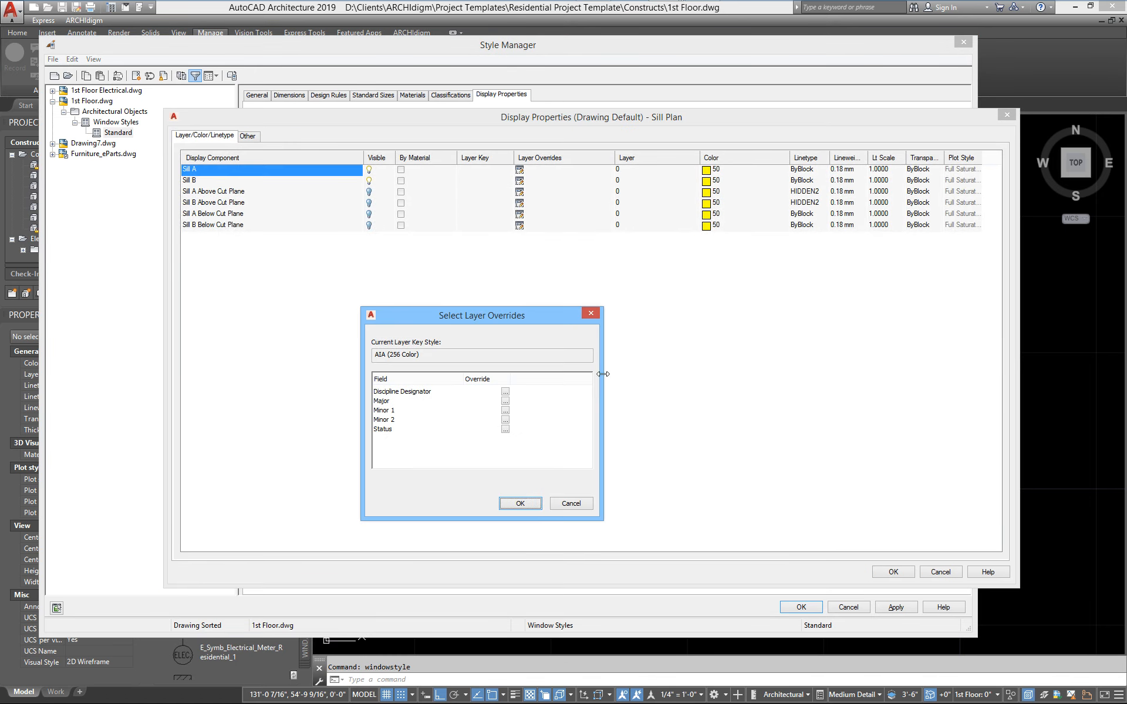
left_click(569, 505)
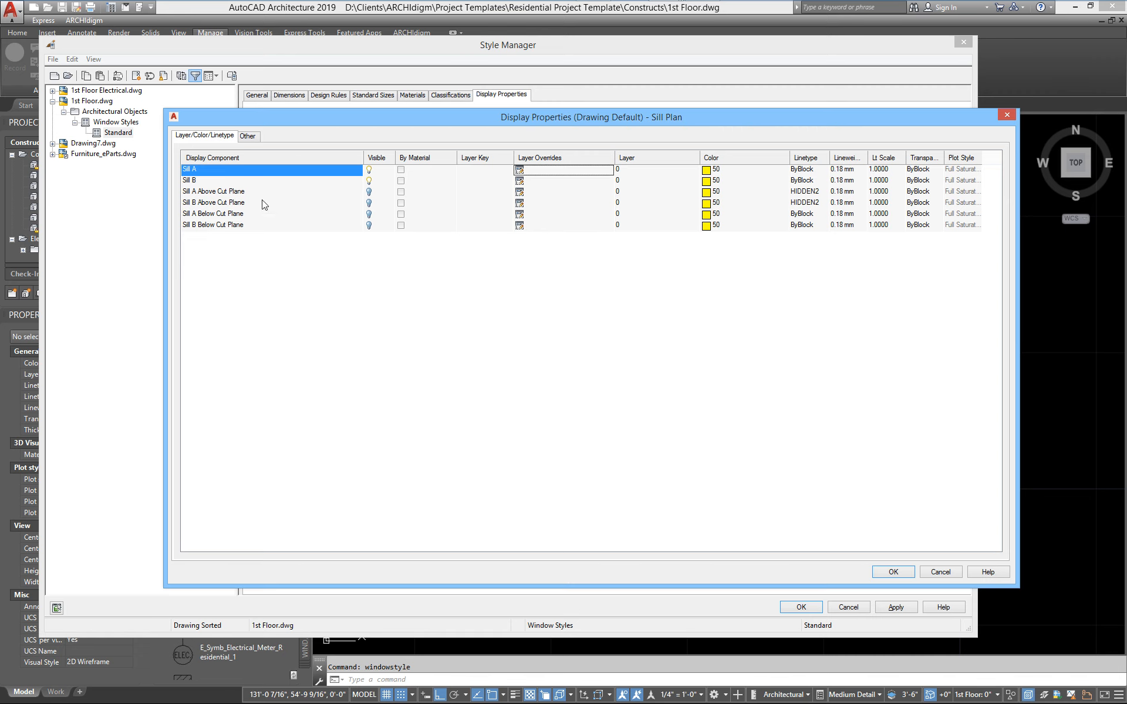
left_click(195, 182, "shift")
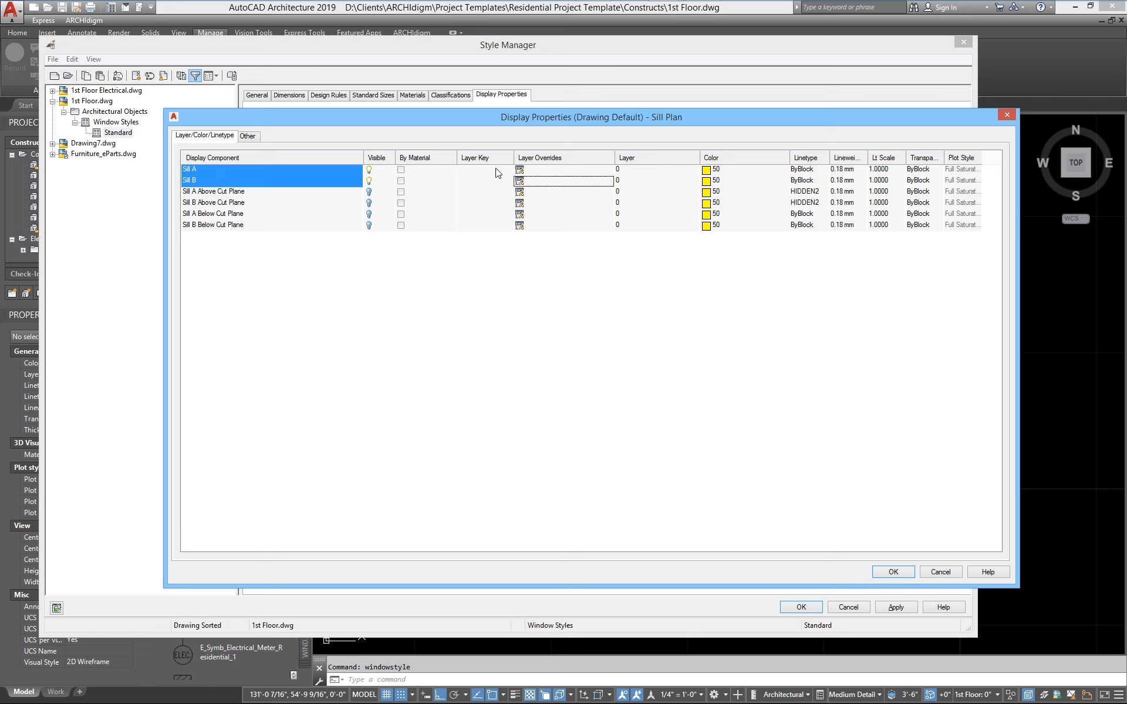
left_click(519, 171)
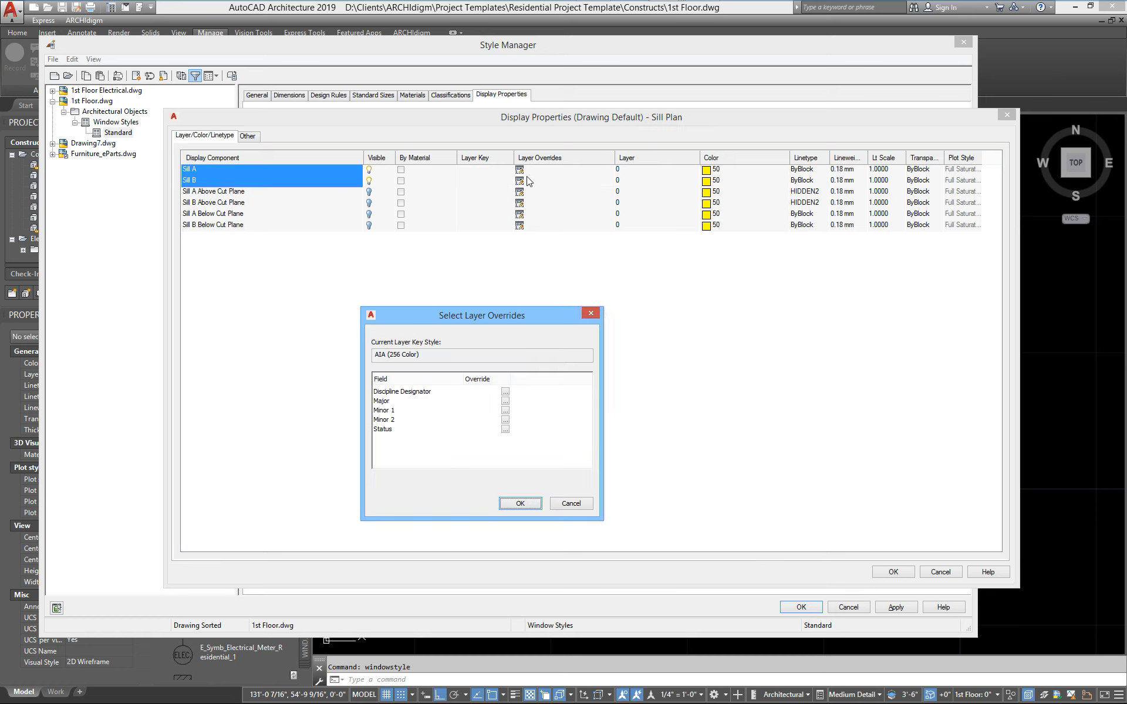
left_click(568, 500)
- Assign the WIND layer key to the Sill A and Sill B components of the Sill Plan display
left_click(502, 168)
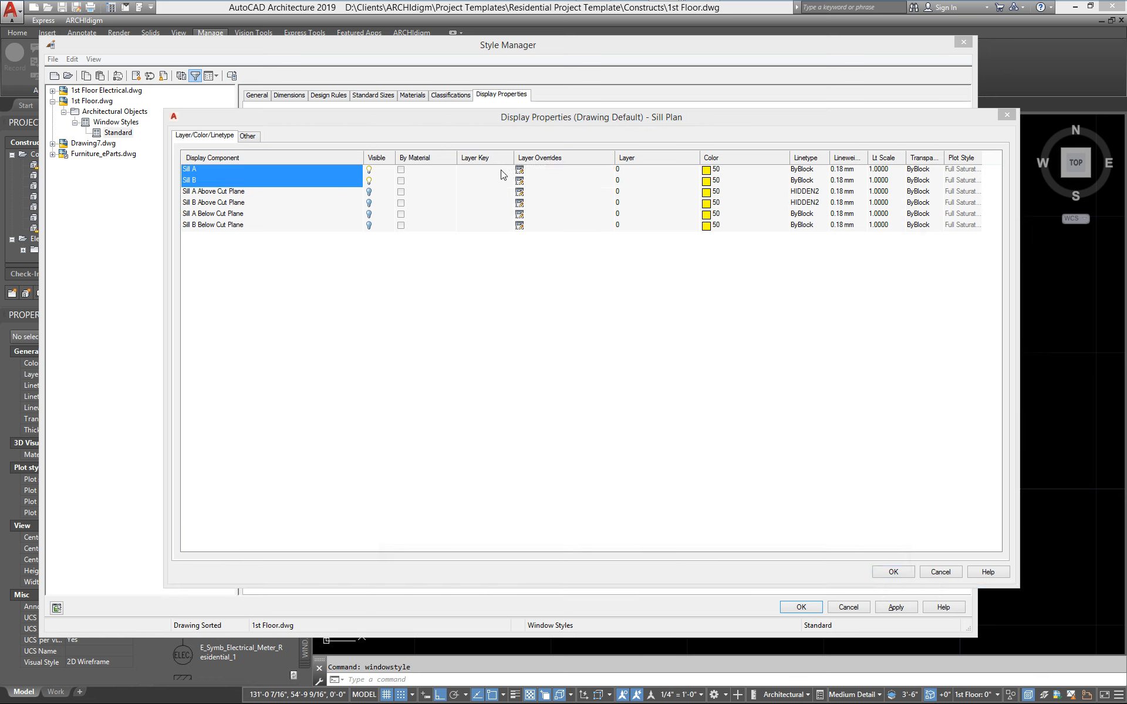
scroll(403, 521, "down", 7)
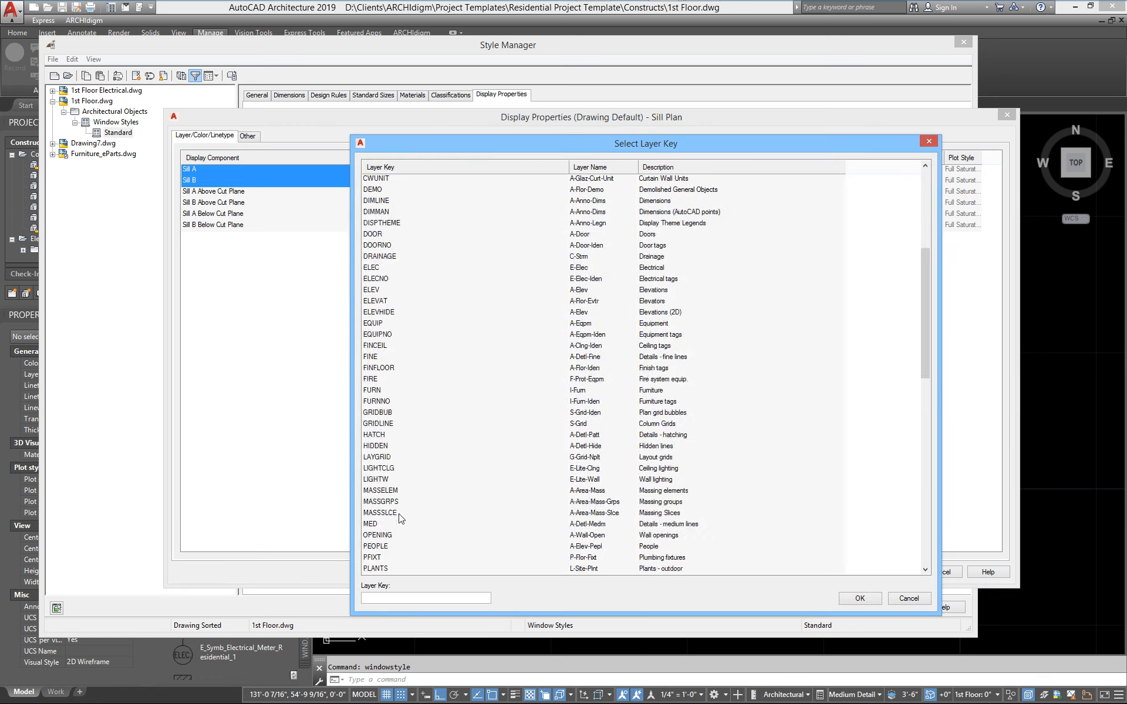
scroll(389, 360, "down", 12)
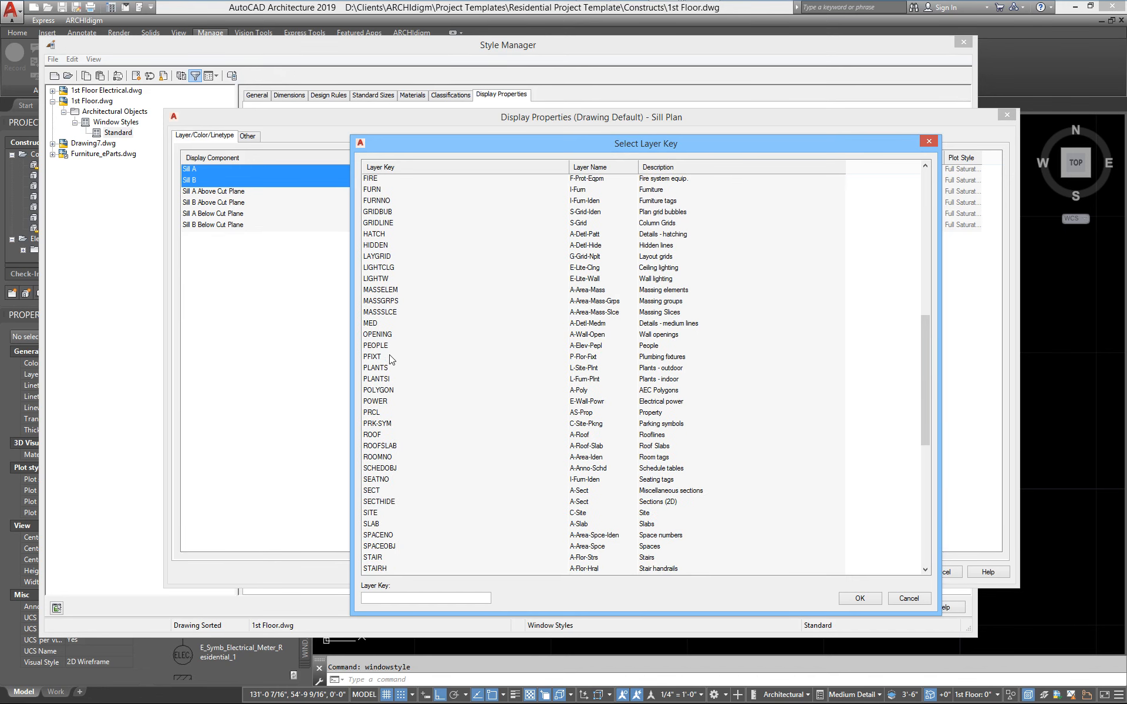
scroll(391, 435, "down", 1)
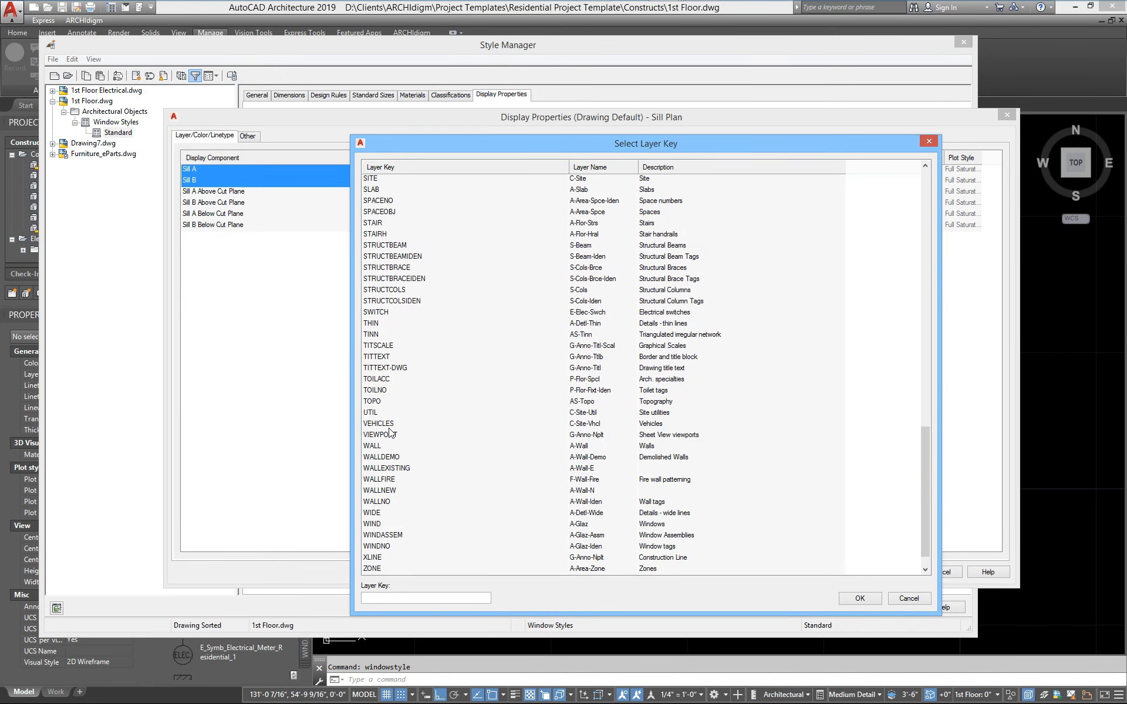
scroll(391, 434, "down", 1)
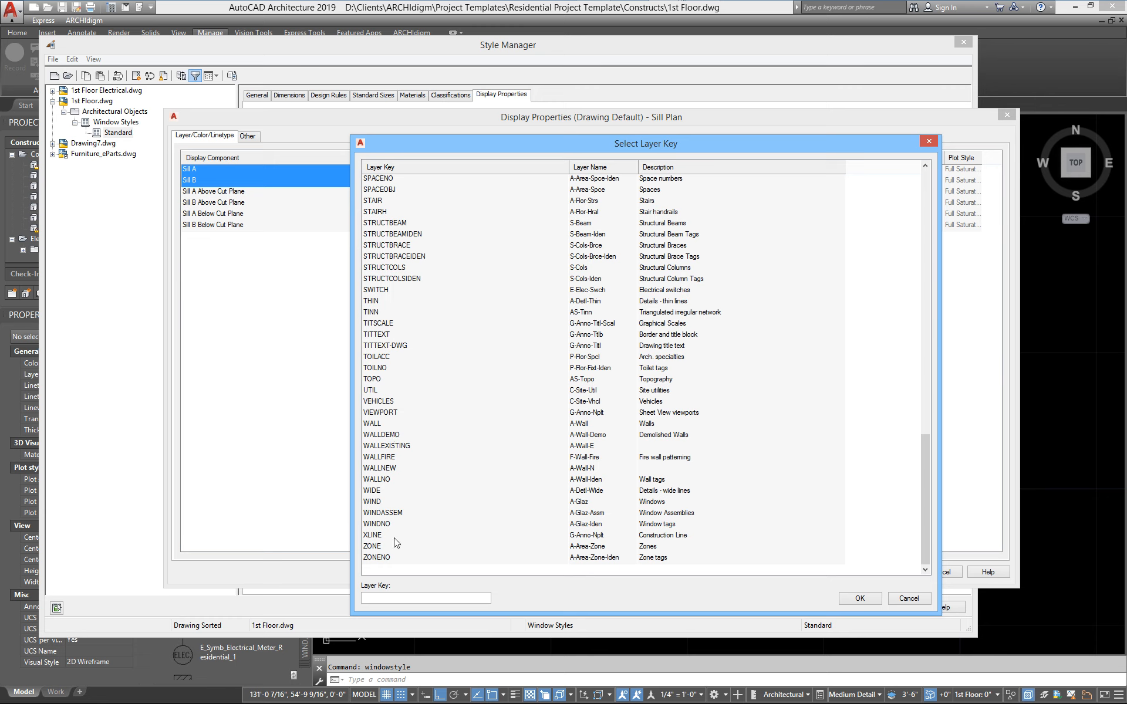
left_click(371, 503)
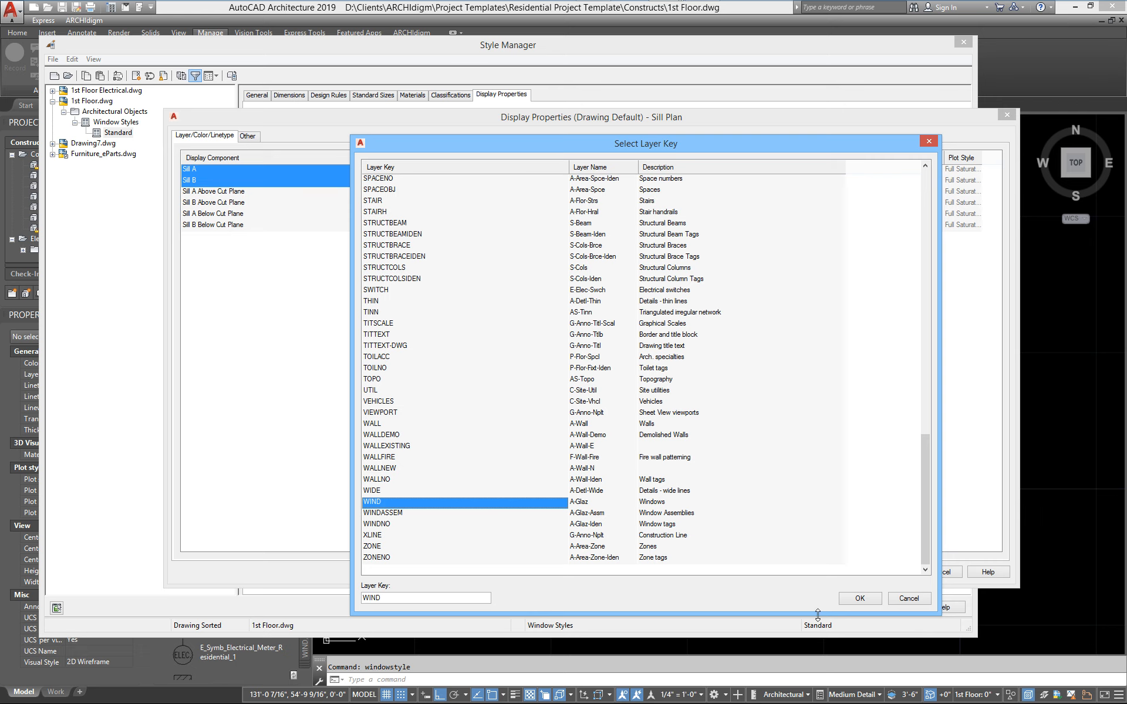
left_click(857, 599)
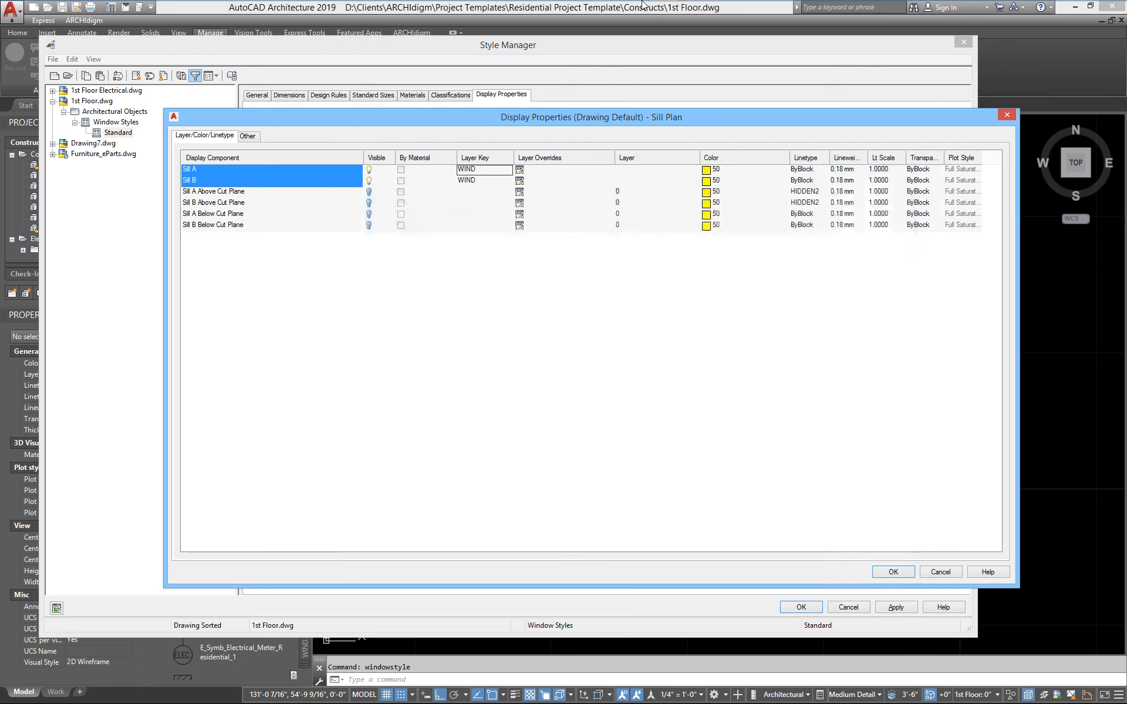
- Set the Minor 1 layer override of the Sill A and Sill B components to Sill, "Window sills"
left_click(520, 171)
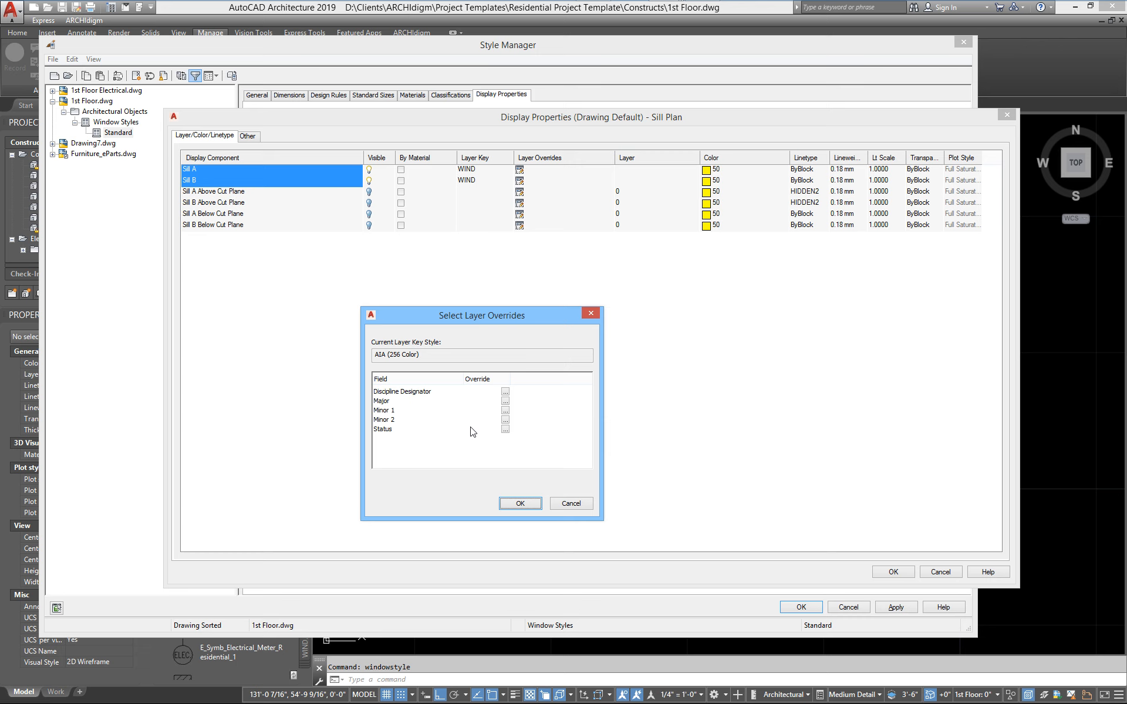
left_click(505, 411)
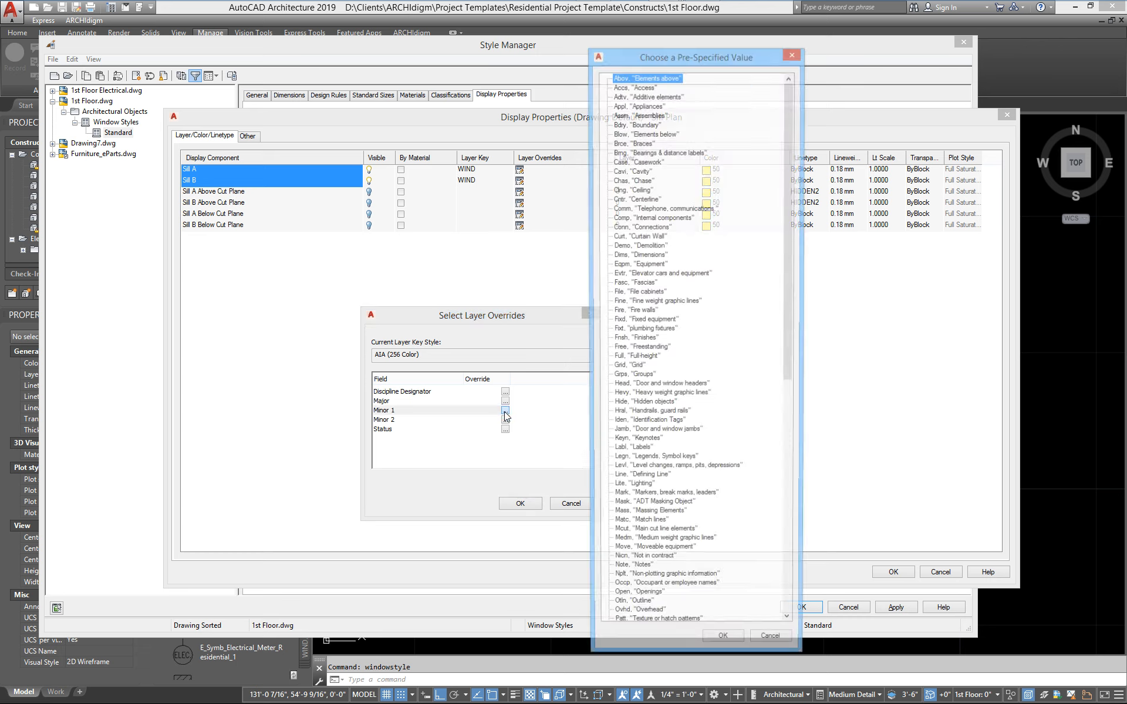
scroll(673, 500, "down", 12)
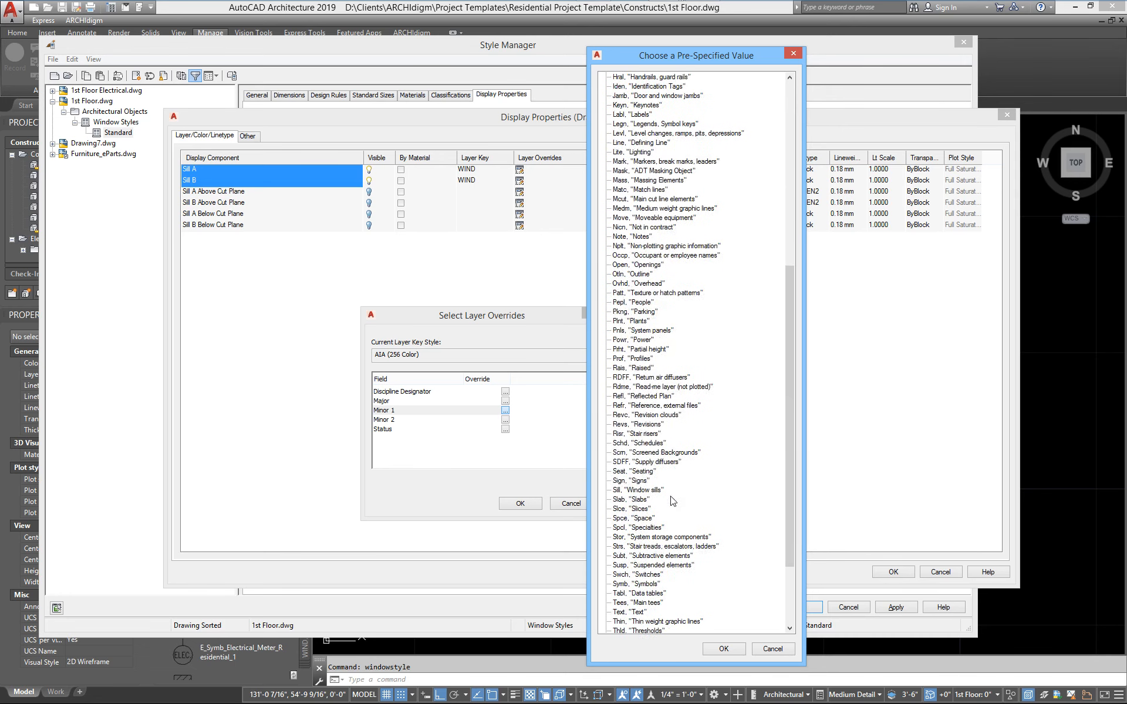
scroll(672, 500, "down", 1)
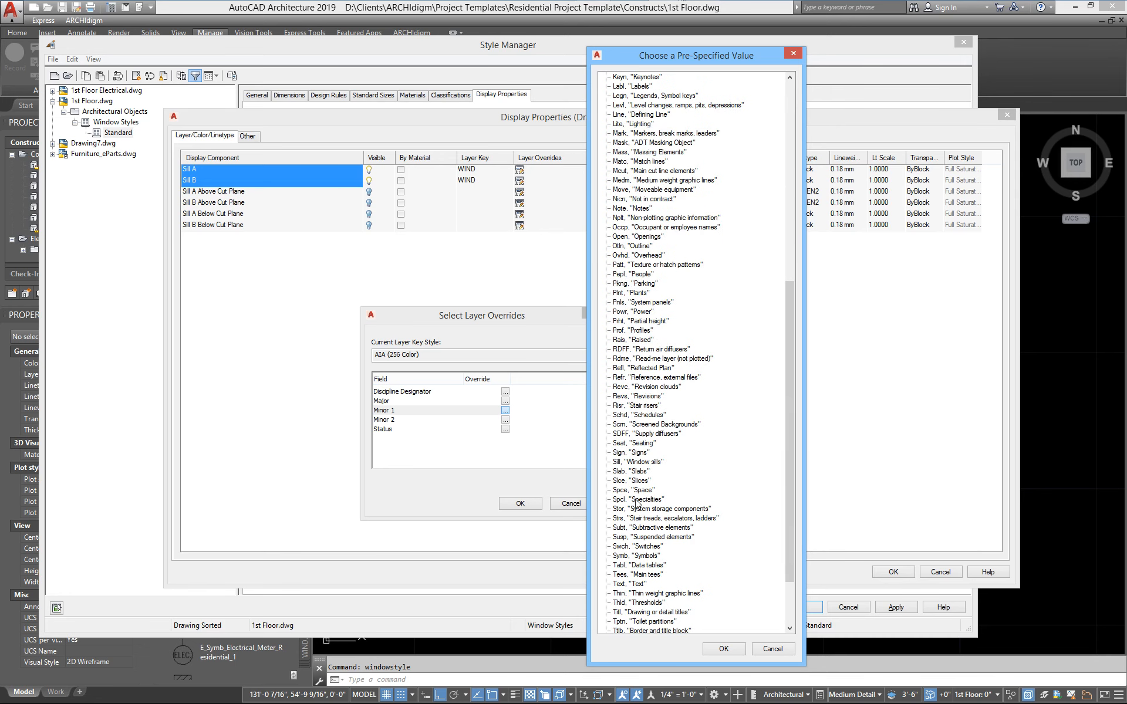
left_click(632, 462)
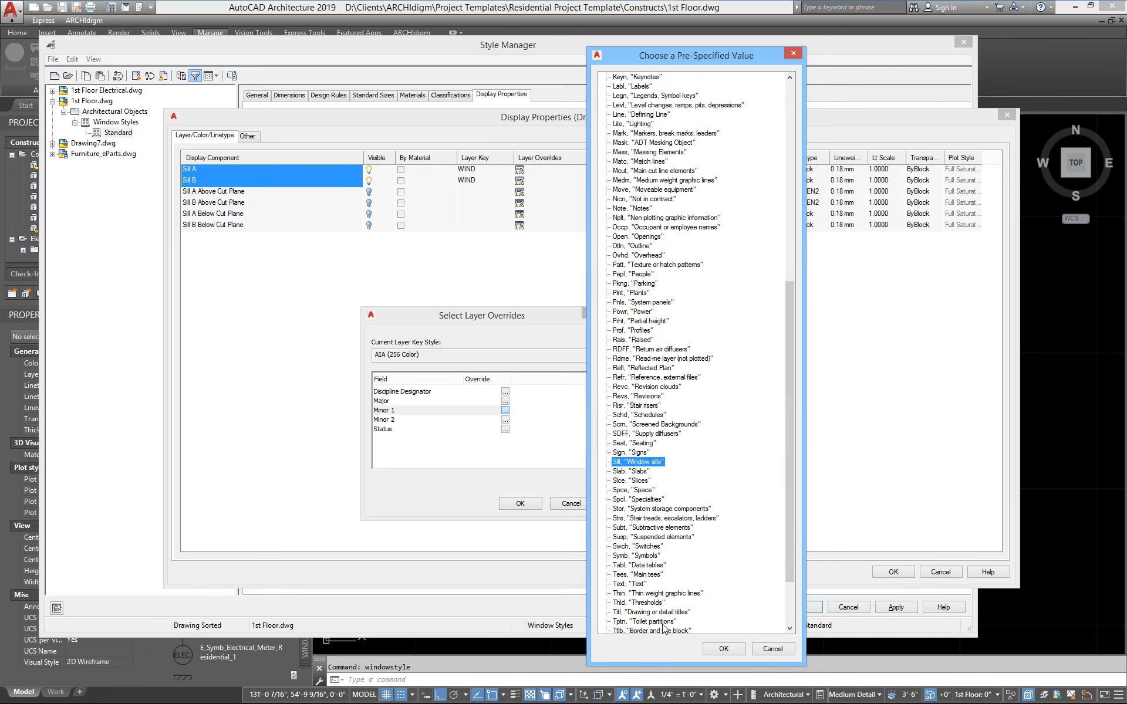
left_click(722, 649)
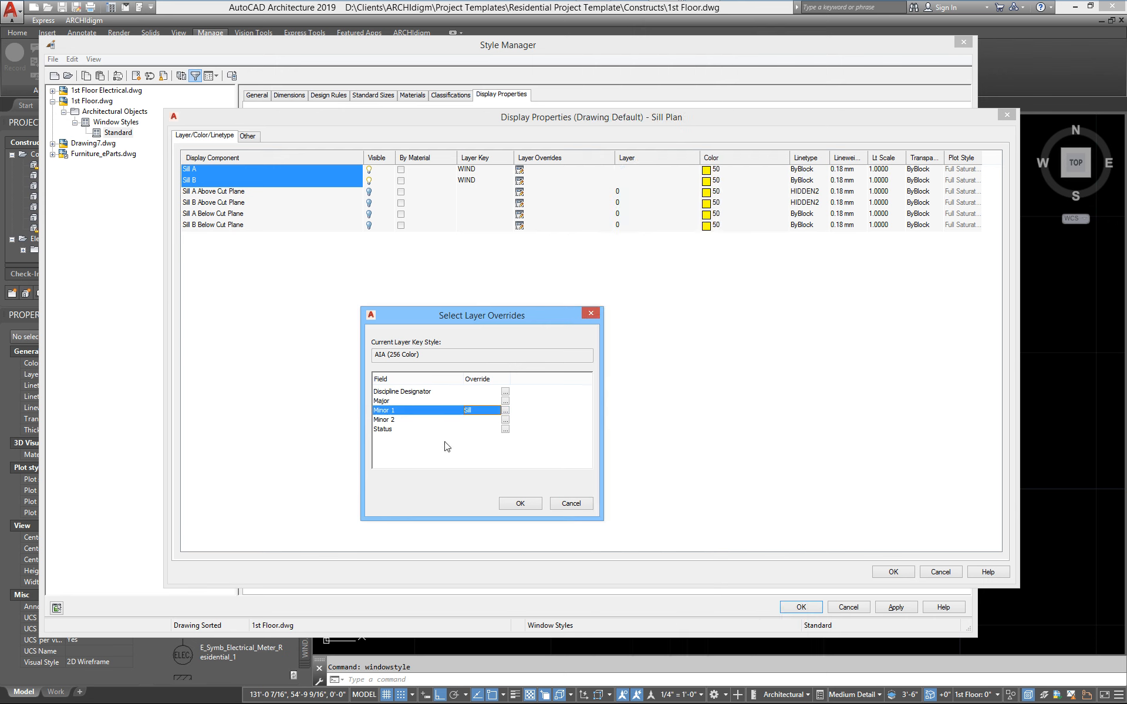
left_click(524, 502)
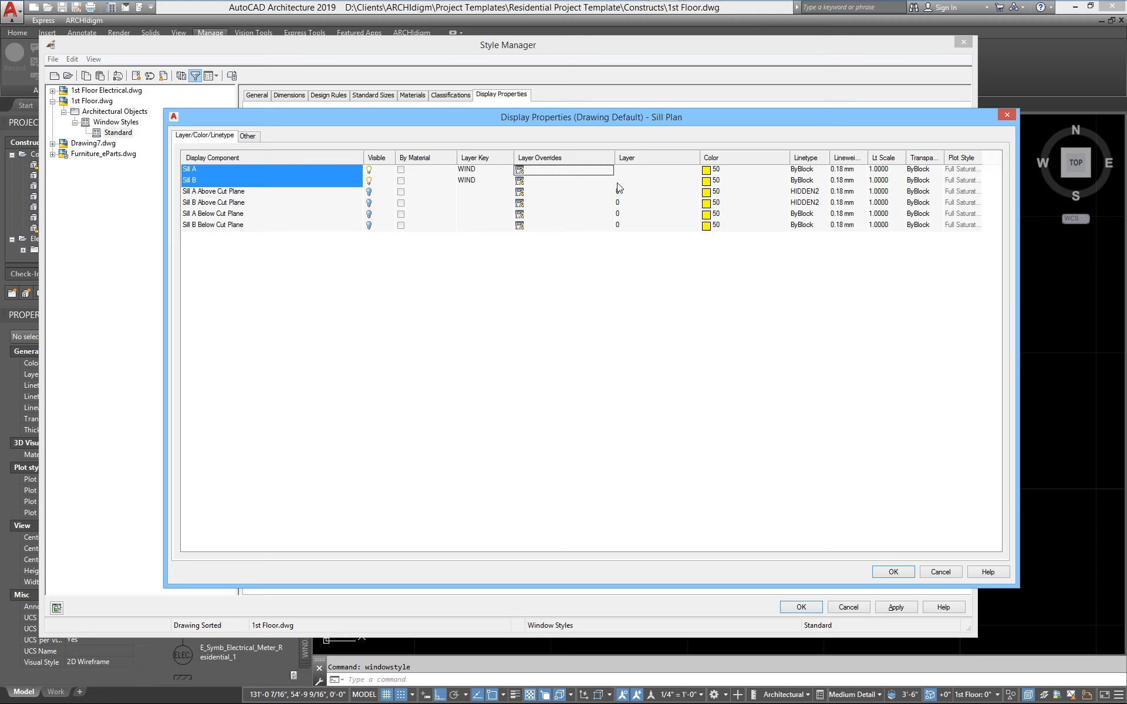
- Set the color and linetype of Sill A and Sill B to ByLayer, and apply the window style changes
left_click(707, 171)
left_click(777, 420)
left_click(732, 488)
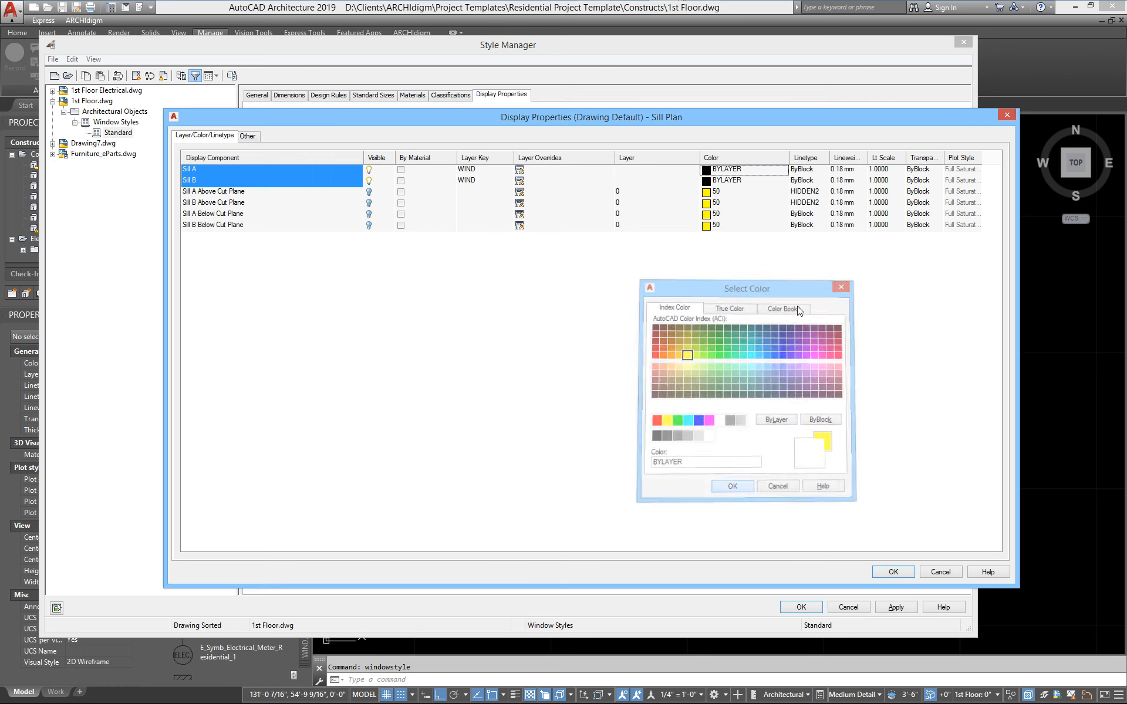
left_click(800, 171)
left_click(454, 353)
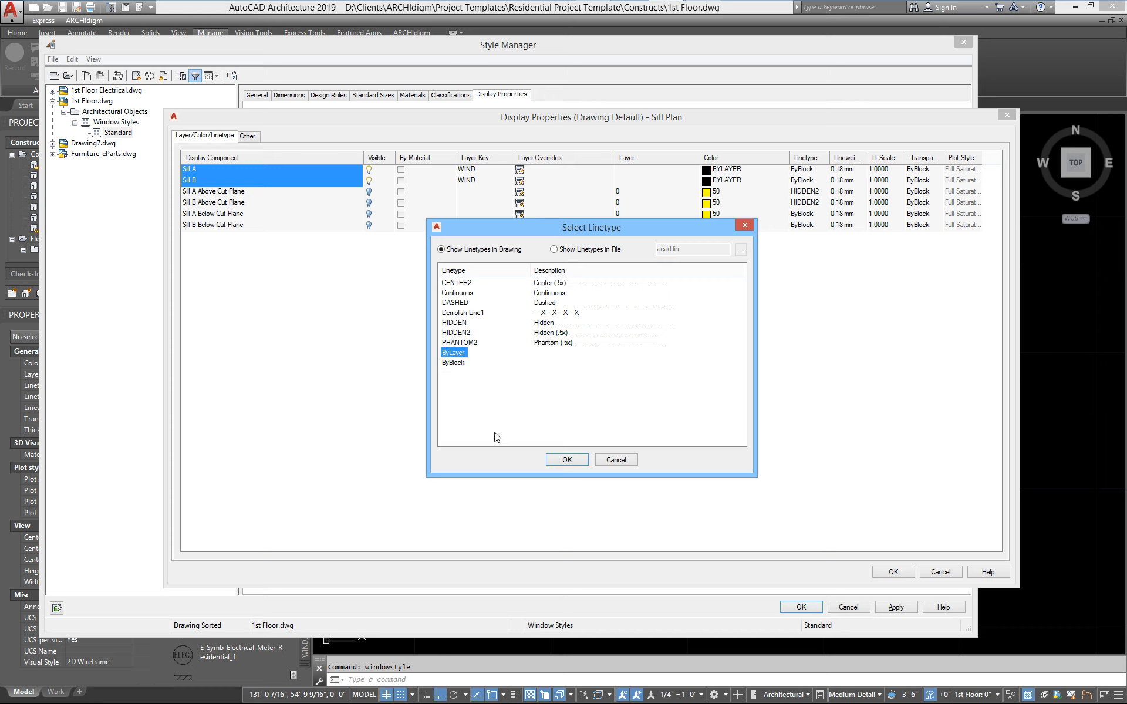
left_click(561, 460)
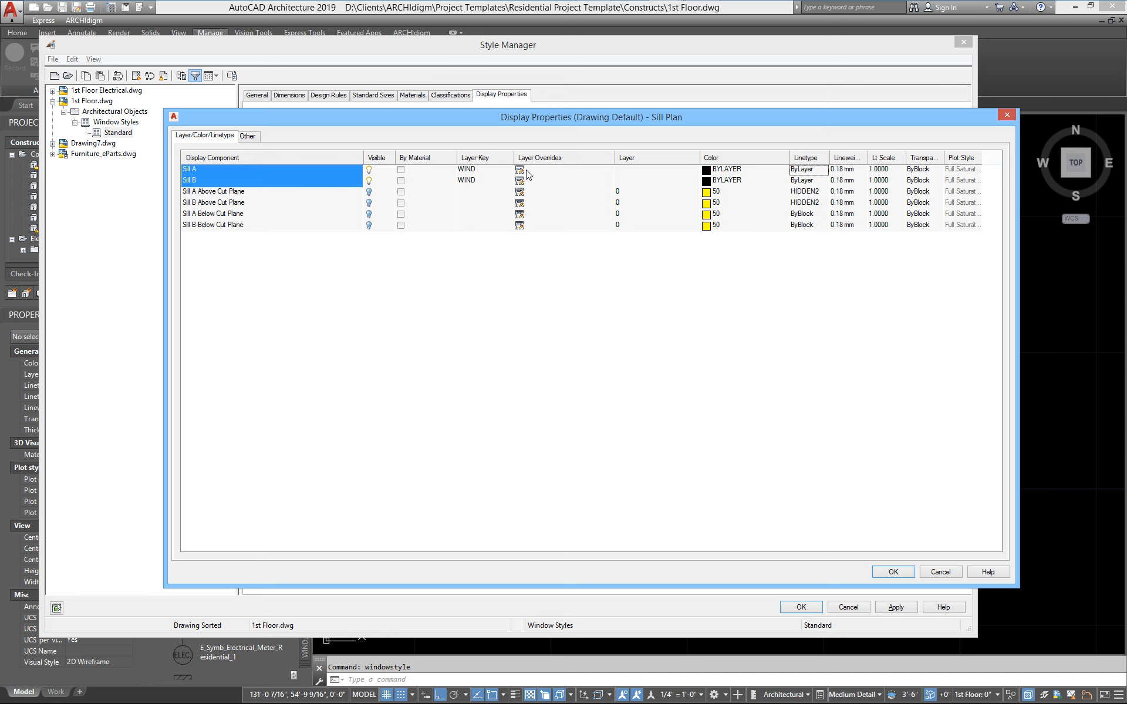
left_click(890, 573)
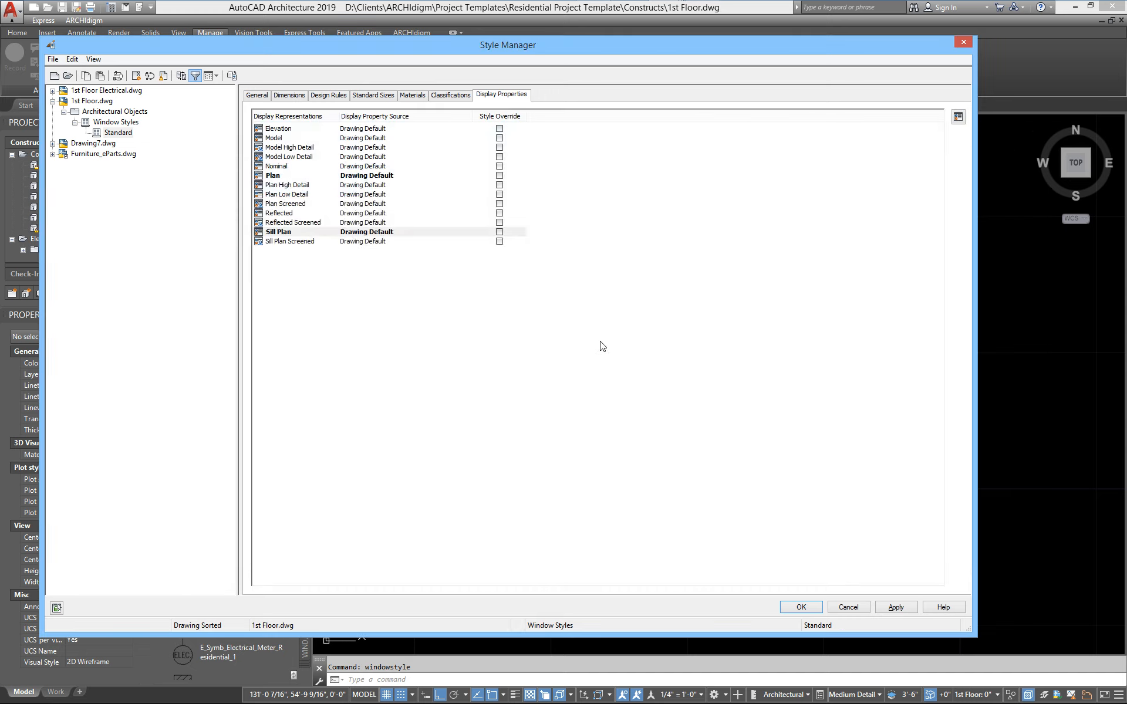
left_click(894, 607)
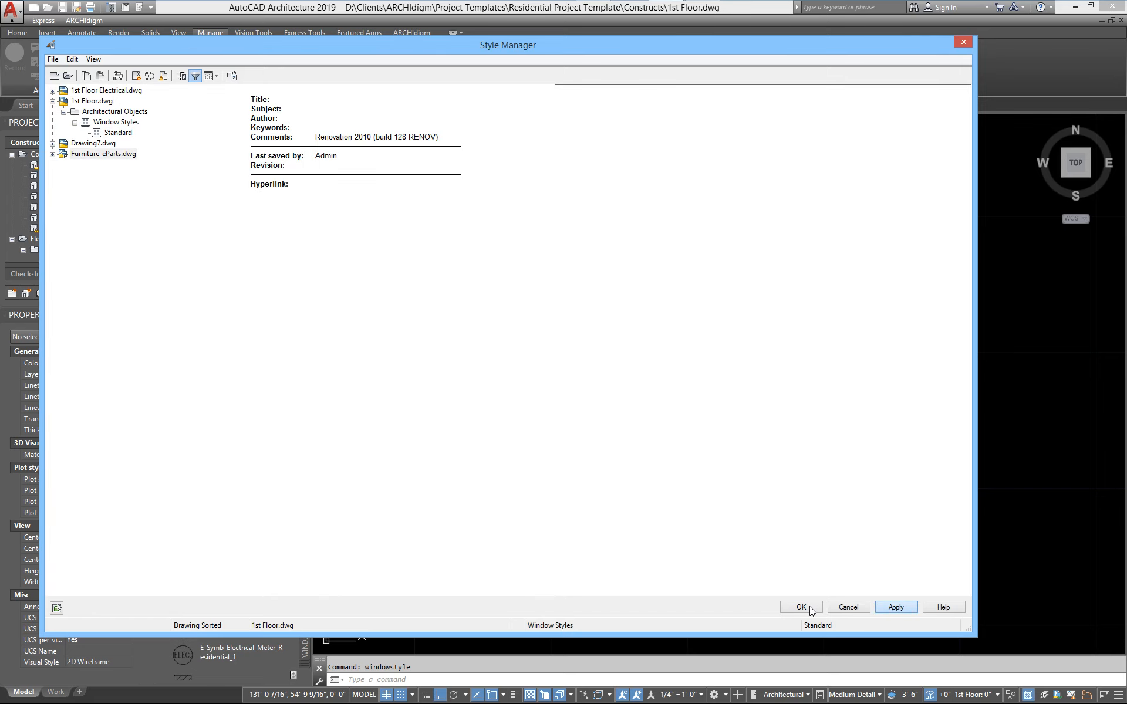
left_click(809, 607)
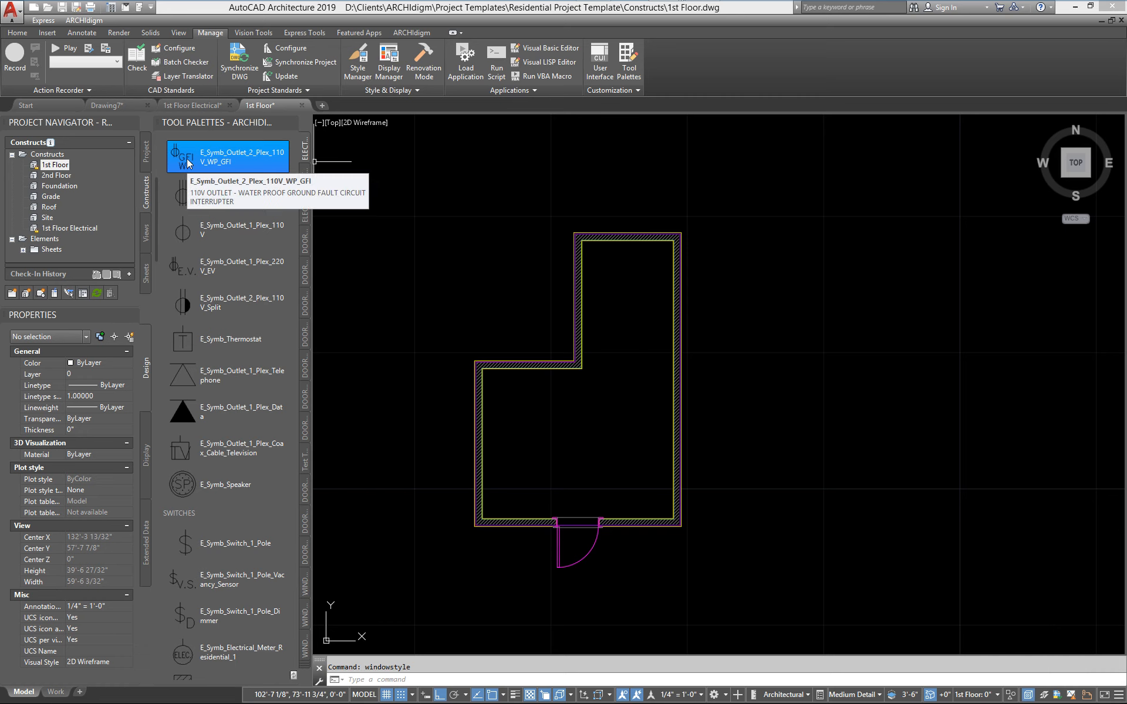
- Accept the AIA (256 Color) layer key overrides settings and add a 3'-0" x 5'-0" Standard window to the room's west wall with WINDOWADD
left_click(1044, 696)
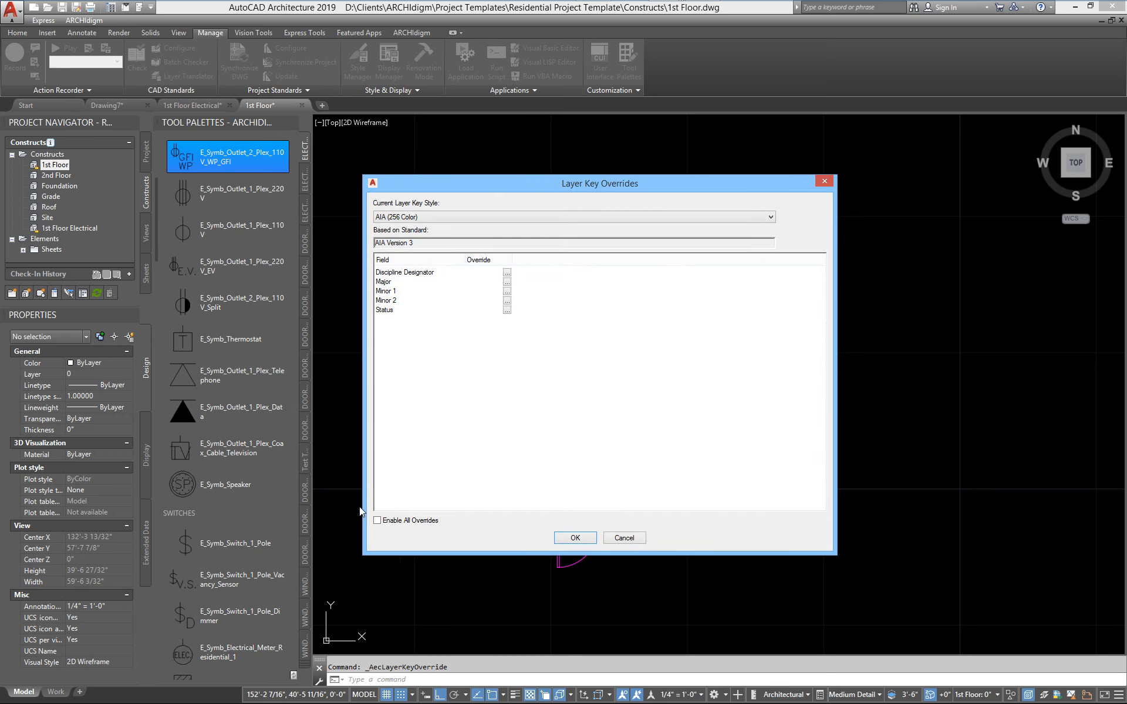
left_click(575, 537)
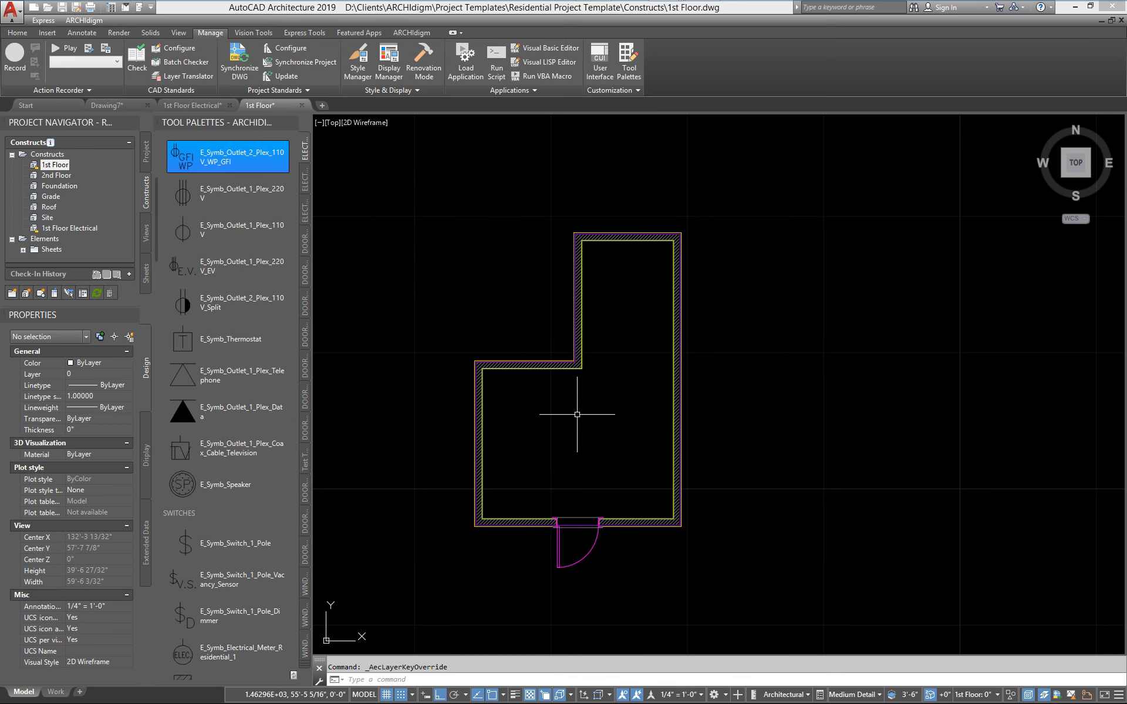
type("windowadd")
key("Return")
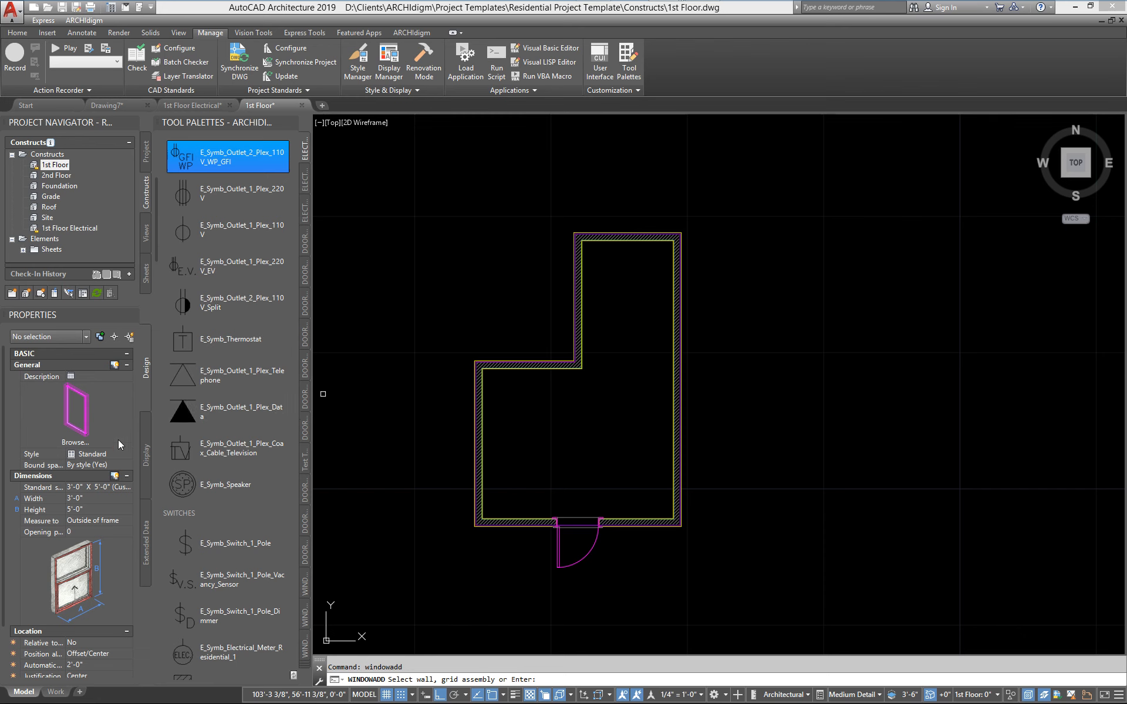
scroll(473, 431, "up", 4)
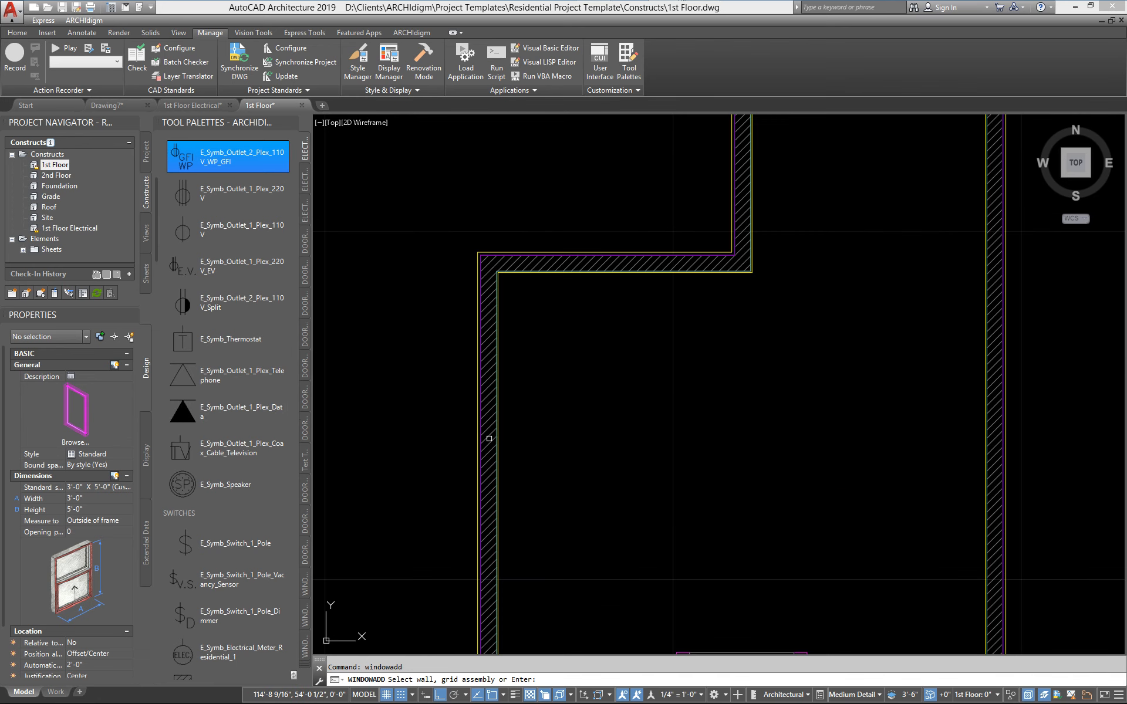
left_click(488, 437)
left_click(572, 470)
key("Return")
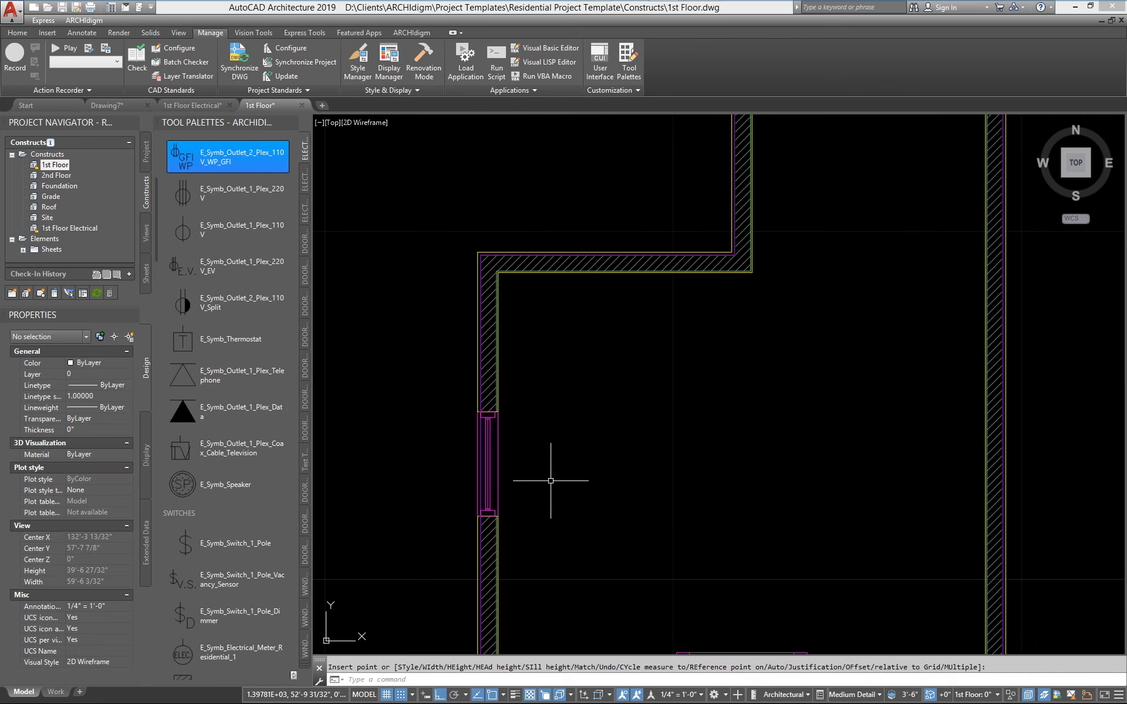
- Change the color of the A-Glaz-Sill layer to 8 in the Layer Properties Manager
middle_click_drag(549, 478, 592, 399)
scroll(516, 377, "up", 3)
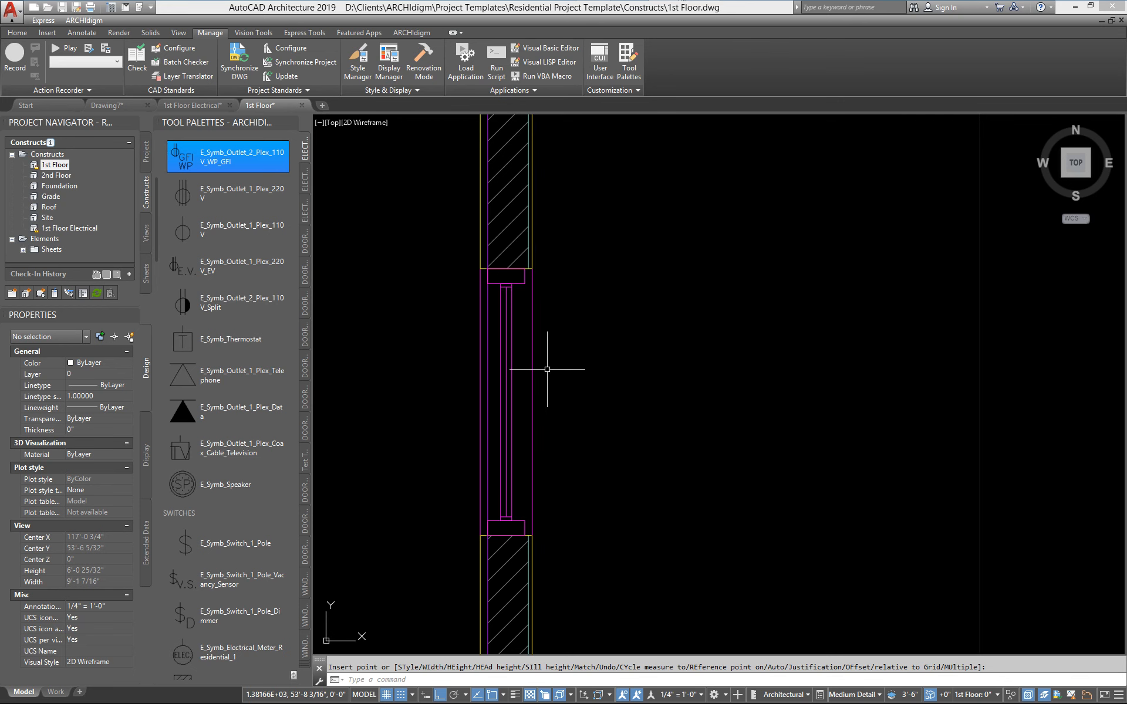
type("1a")
key("Return")
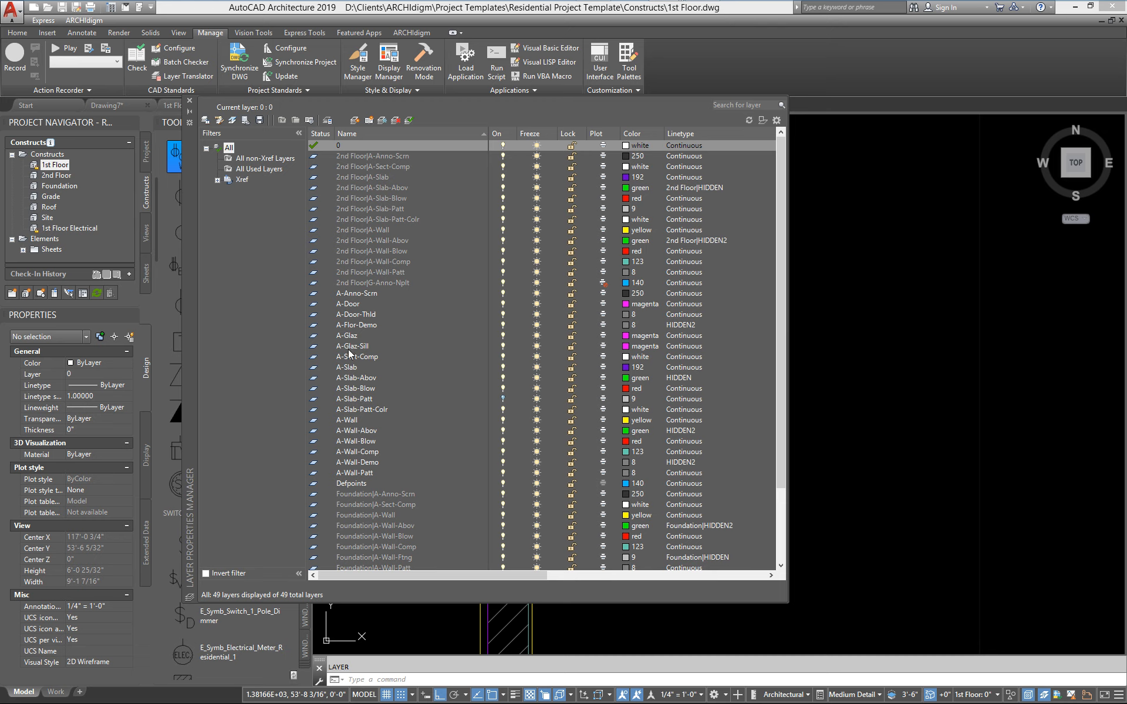
left_click(351, 347)
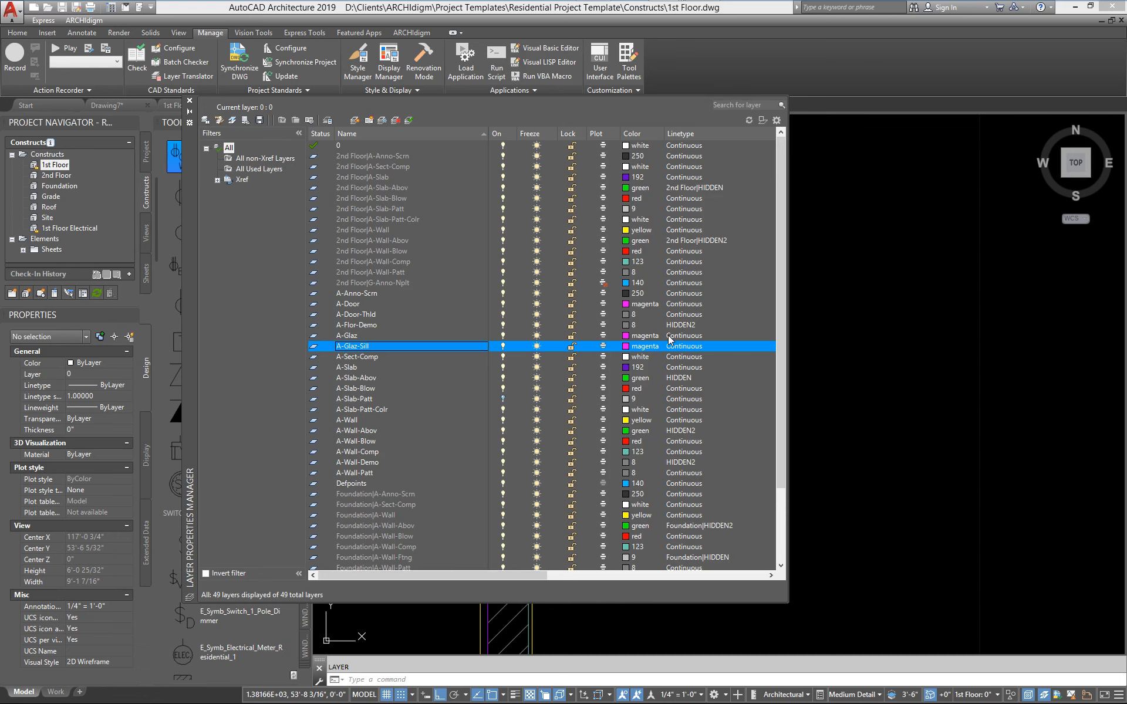
left_click(625, 346)
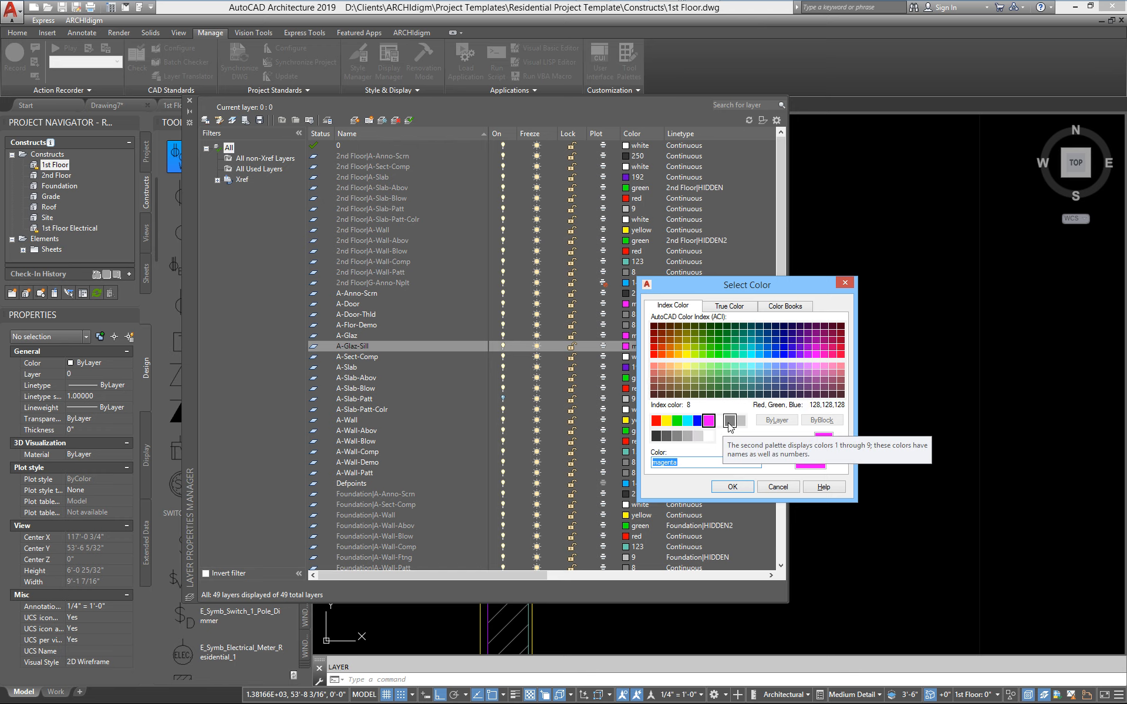
left_click(656, 420)
left_click(730, 420)
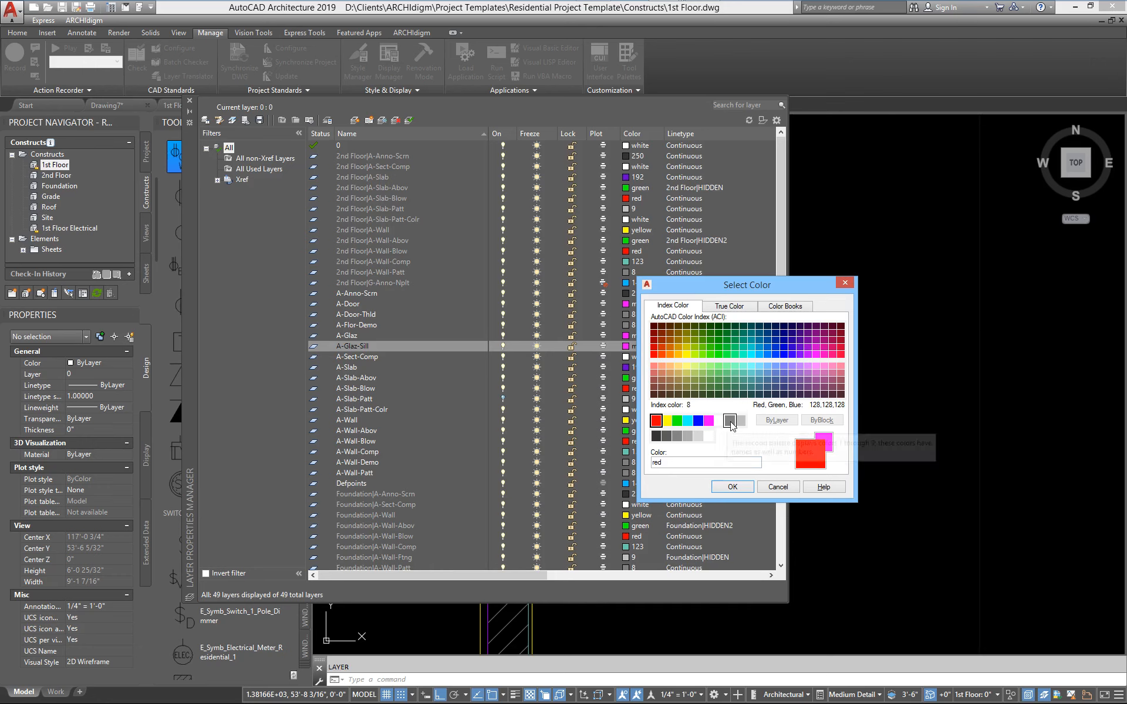
left_click(732, 486)
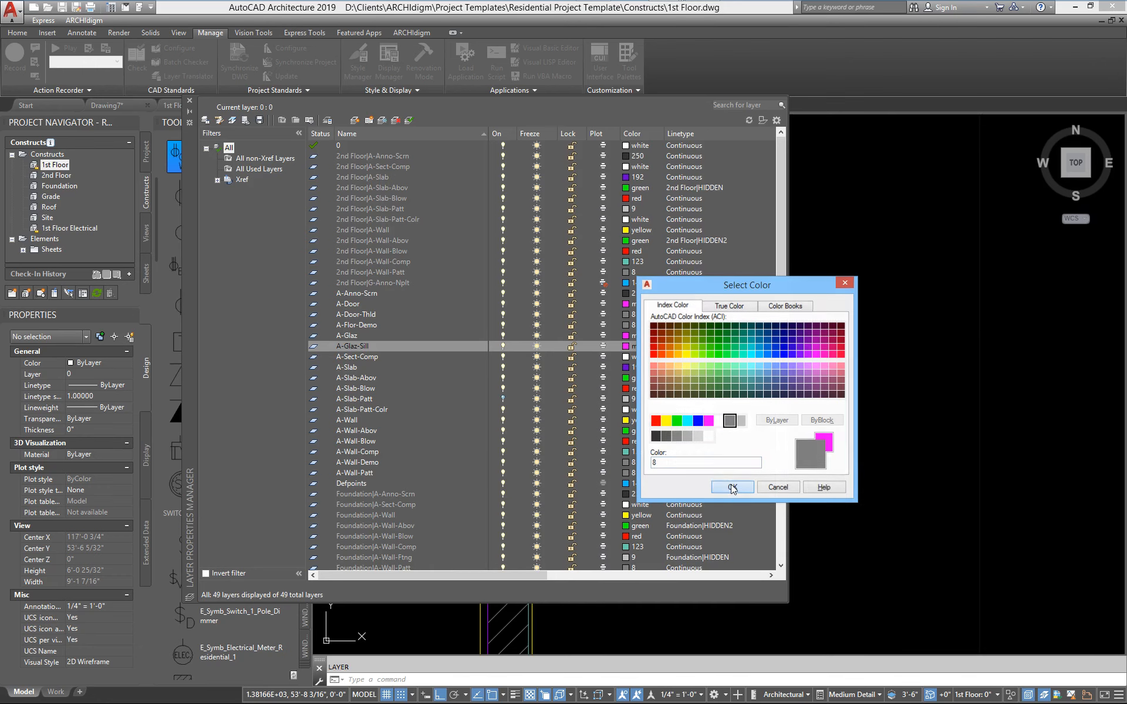
left_click(189, 100)
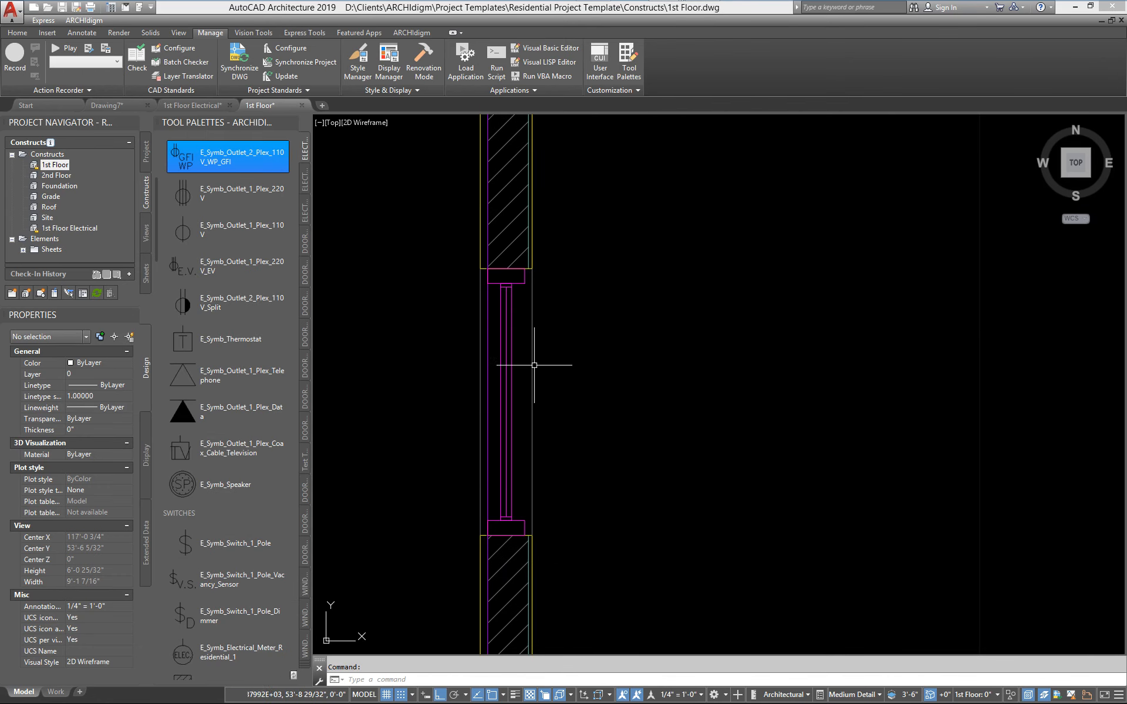
- Add another Standard window to the horizontal wall above the first window with WINDOWADD, and inspect its sill lines
scroll(526, 373, "down", 4)
type("wind")
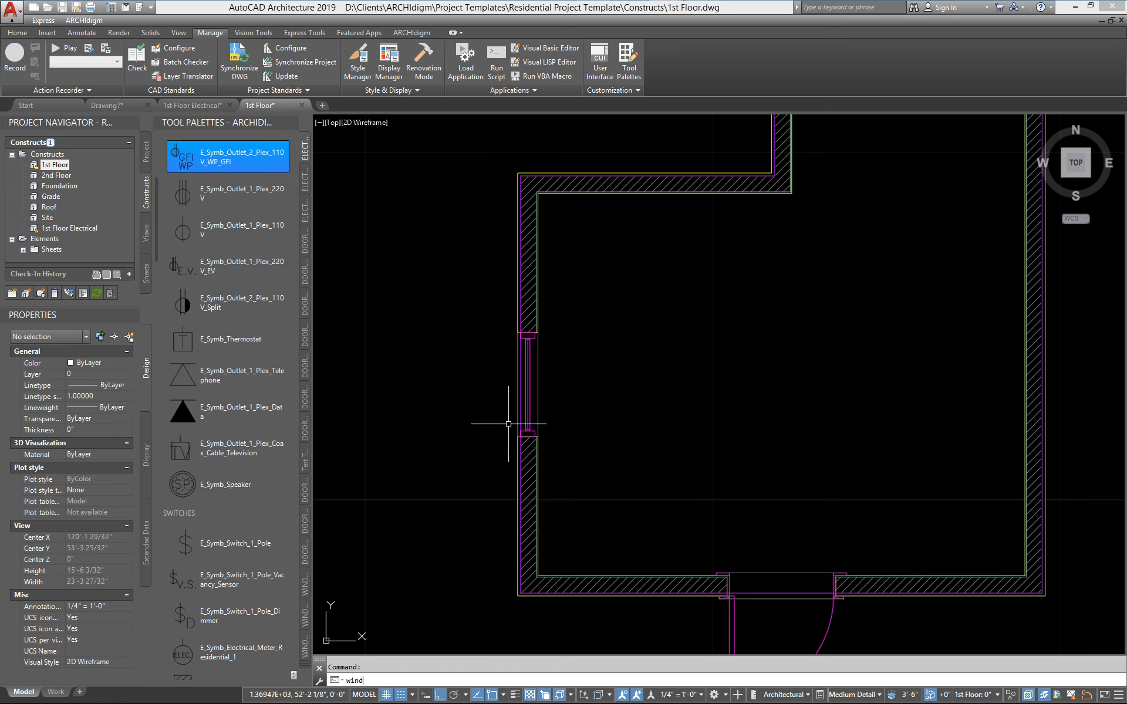
type("owadd")
key("Return")
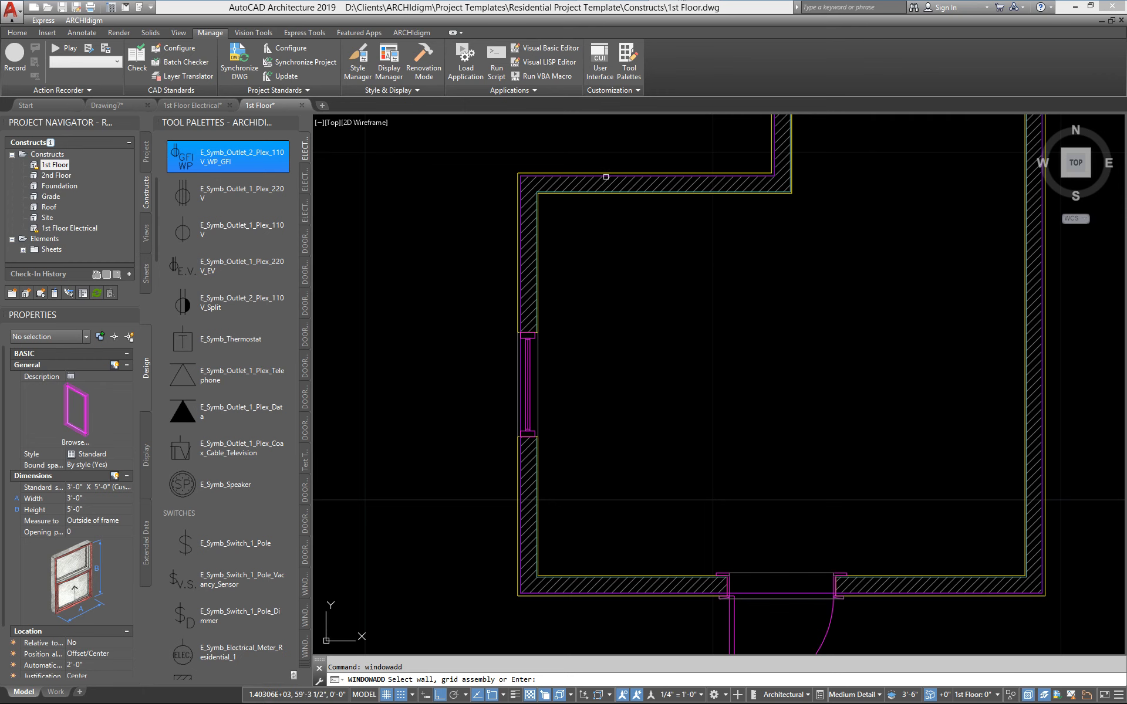
key("Escape")
scroll(649, 191, "up", 3)
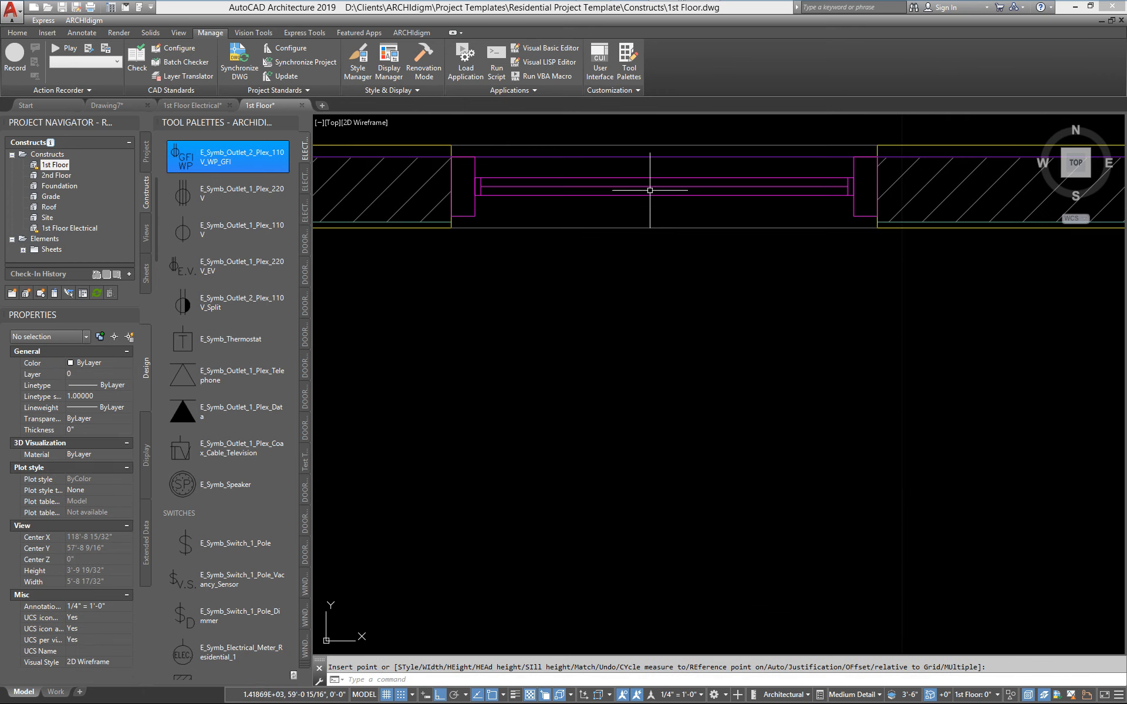
- Accept the AIA (256 Color) layer key overrides with all overrides enabled
scroll(604, 320, "down", 2)
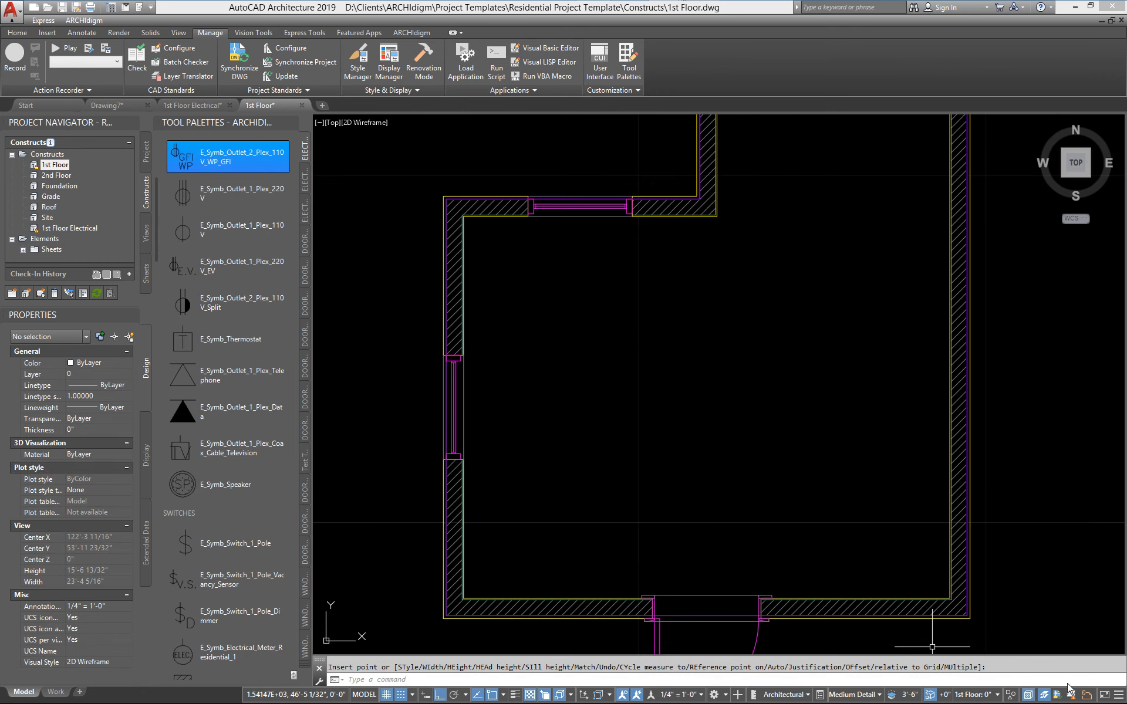
left_click(1044, 697)
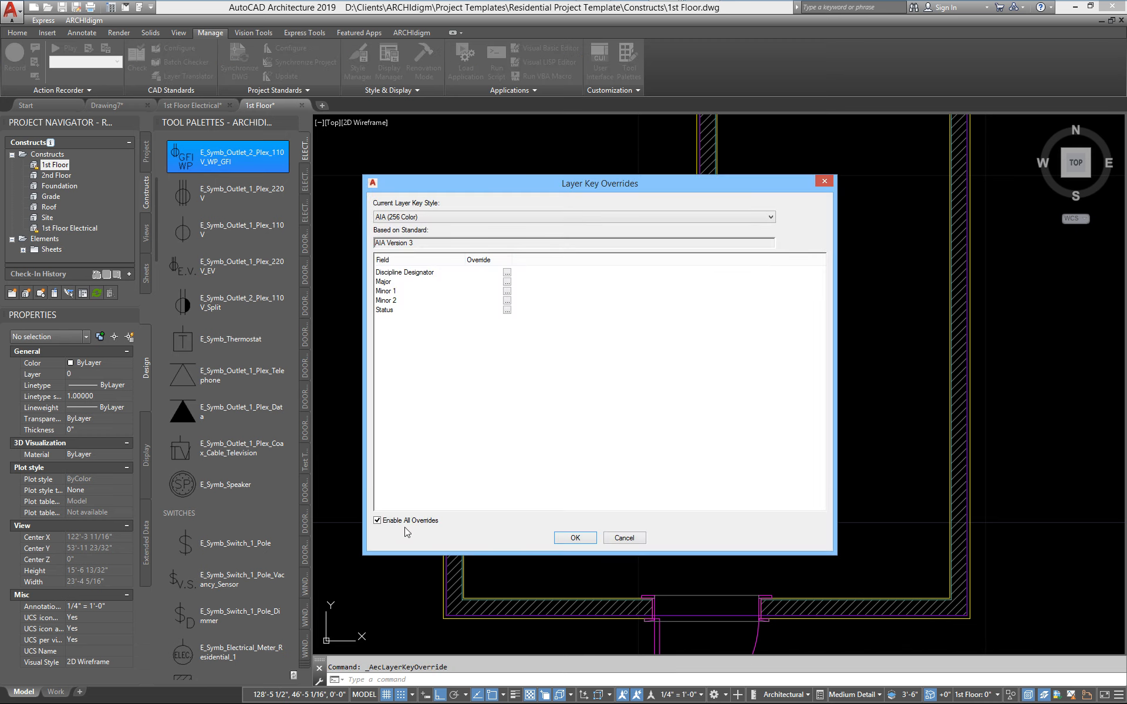
left_click(556, 541)
- Add a 3'-0" x 5'-0" Standard window to the room's east wall with WINDOWADD
type("windowa")
key("Return")
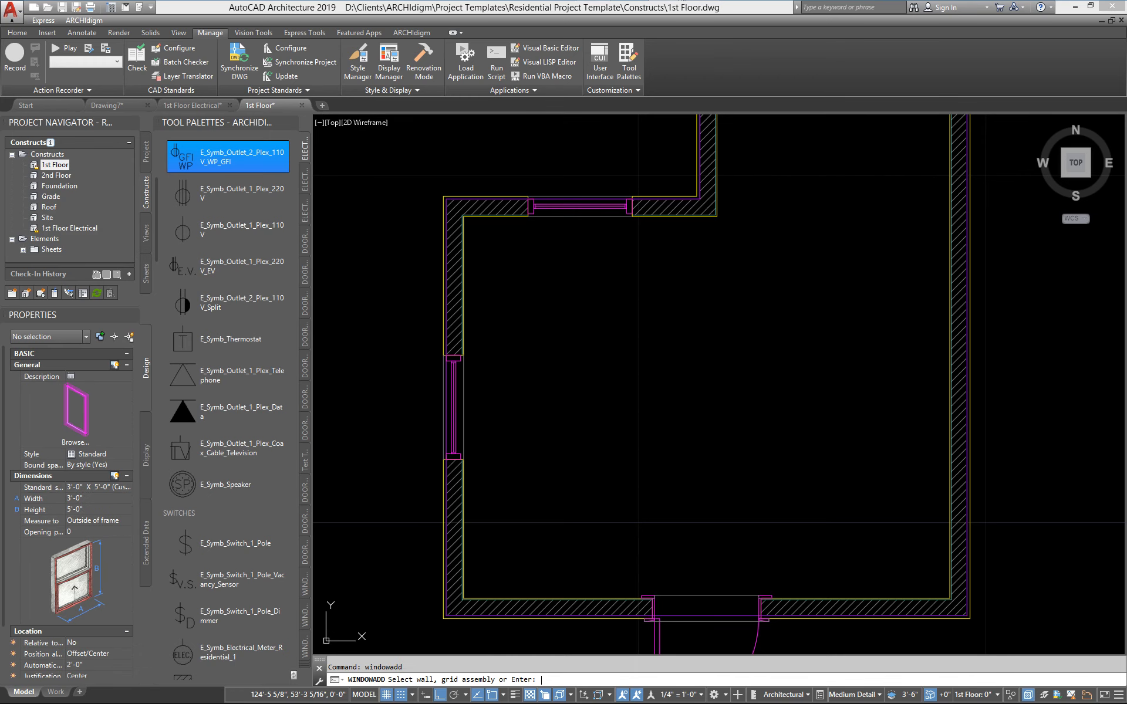
left_click(926, 327)
key("Return")
middle_click_drag(968, 245, 742, 397)
scroll(742, 398, "up", 2)
scroll(734, 303, "down", 3)
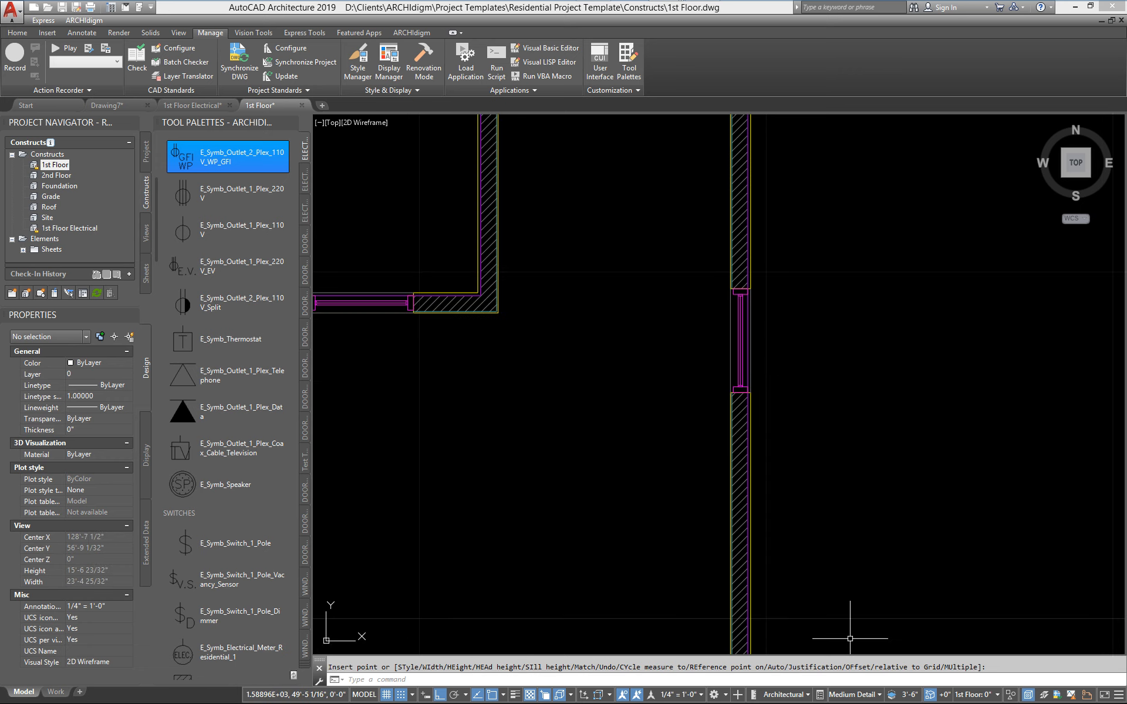
- Open the Standard window style's Sill Plan display properties with WINDOWSTYLE and check whether Sill A's layer key and layer can be edited
scroll(772, 405, "down", 4)
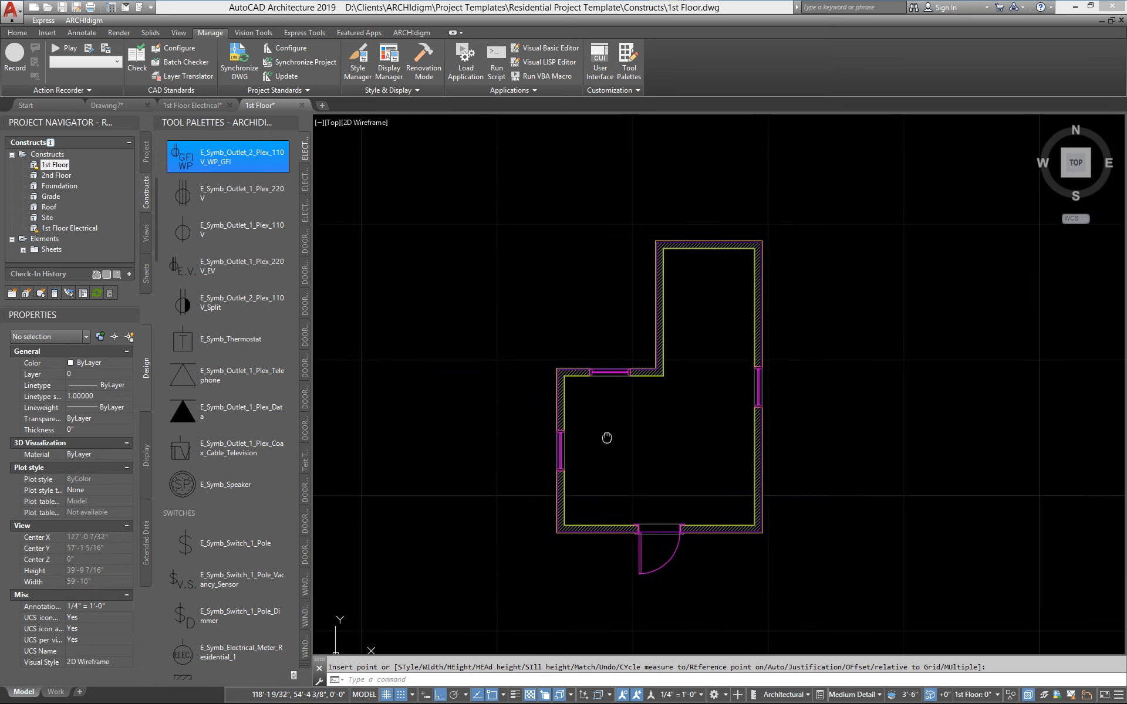
scroll(605, 435, "up", 4)
middle_click_drag(601, 436, 510, 418)
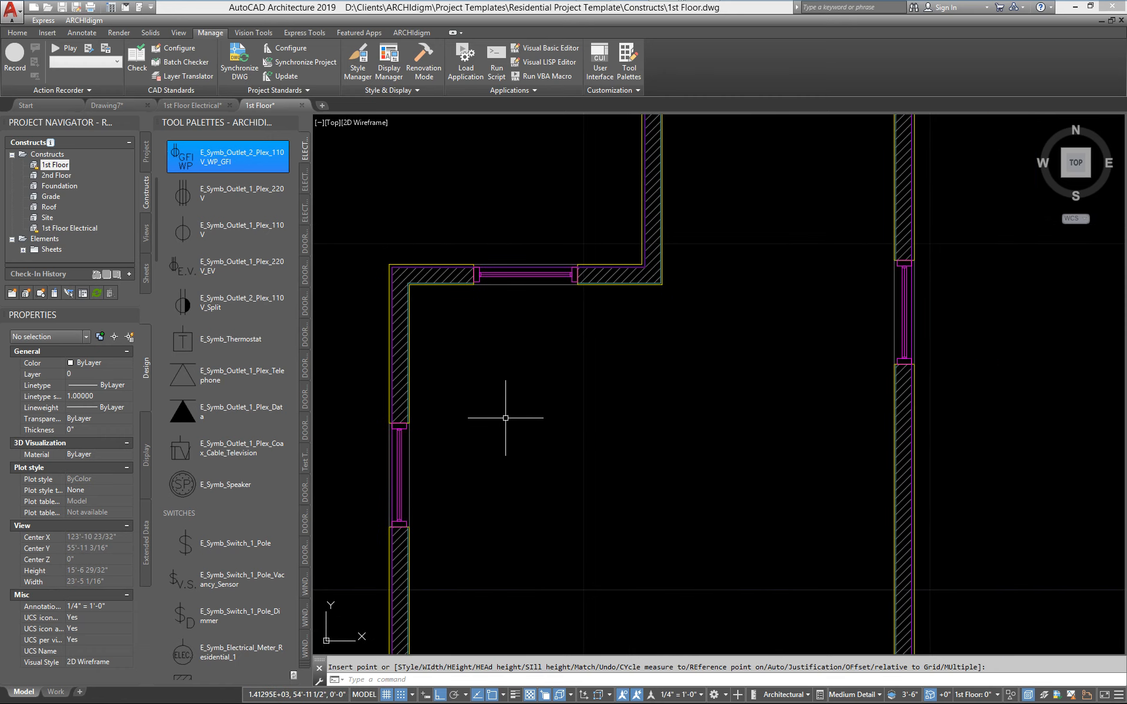
type("windowstyle")
key("Return")
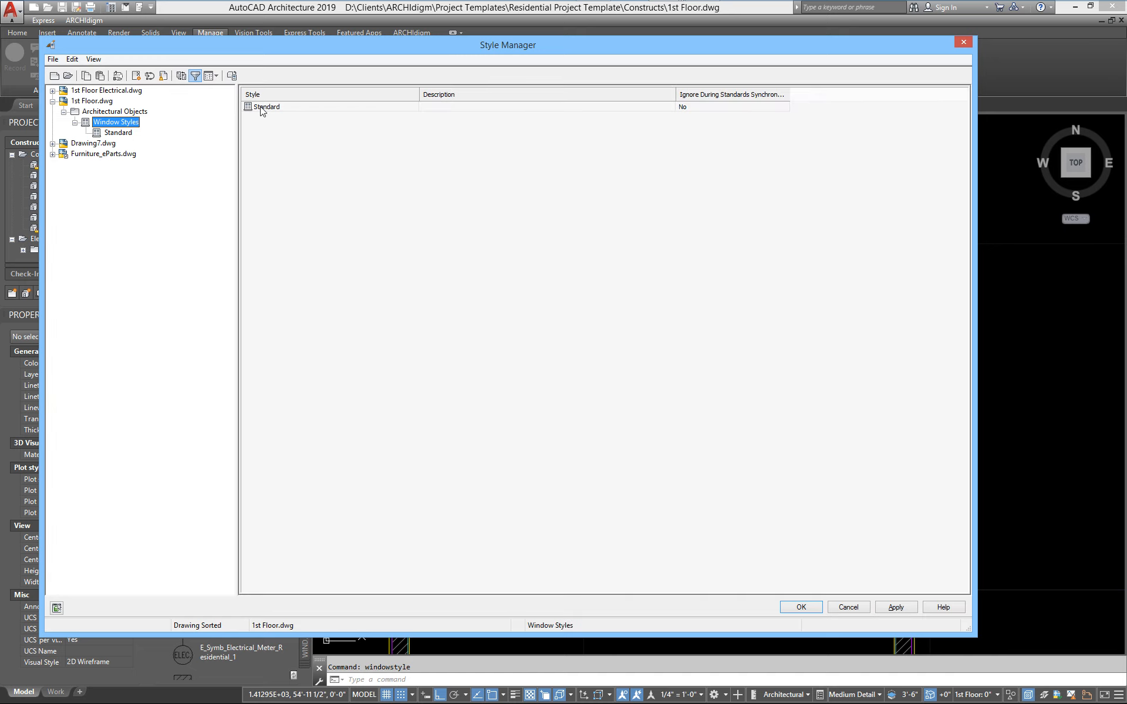
double_click(261, 109)
double_click(288, 233)
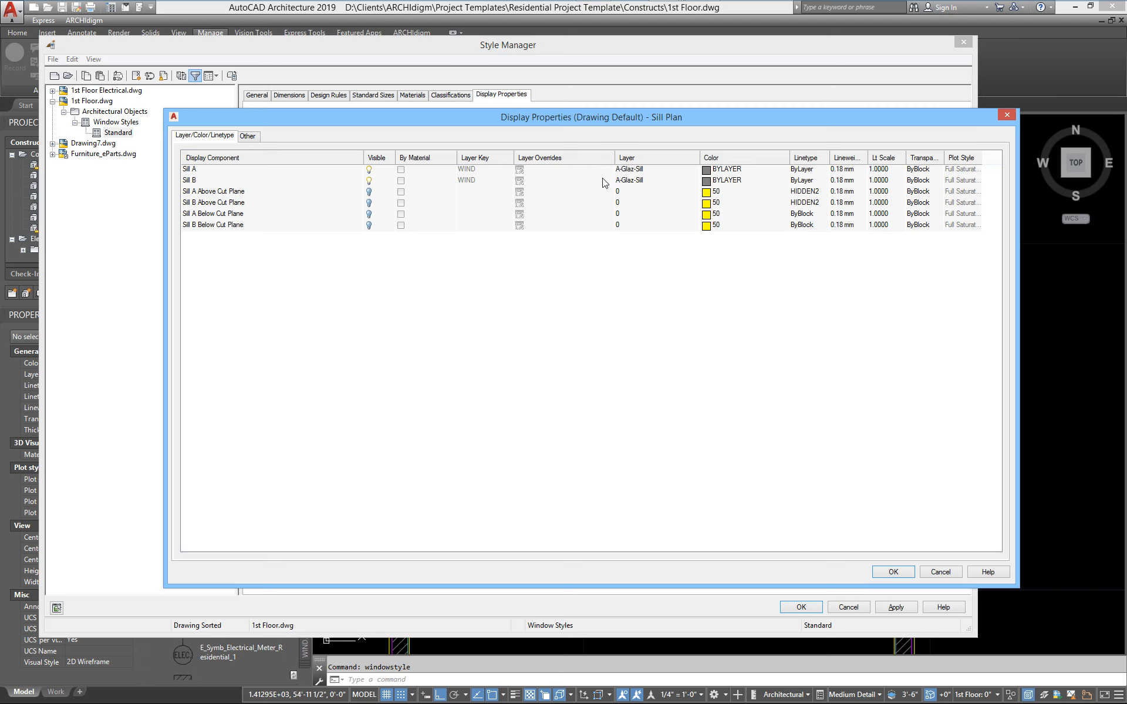
left_click(491, 169)
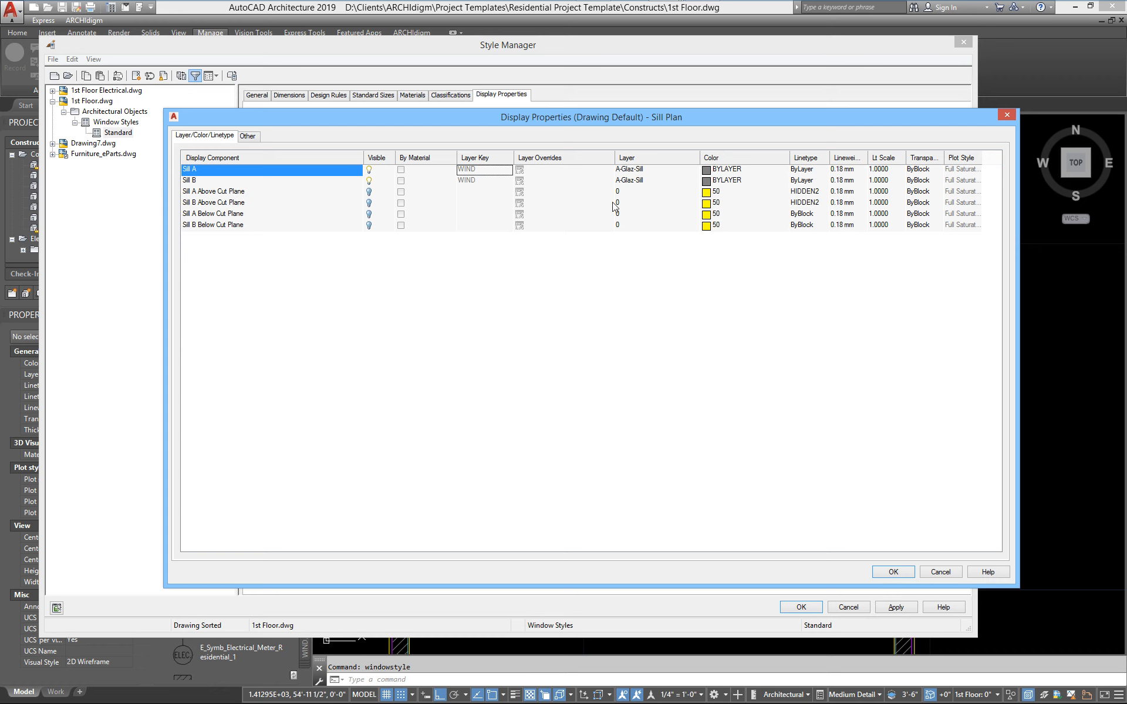
left_click(657, 172)
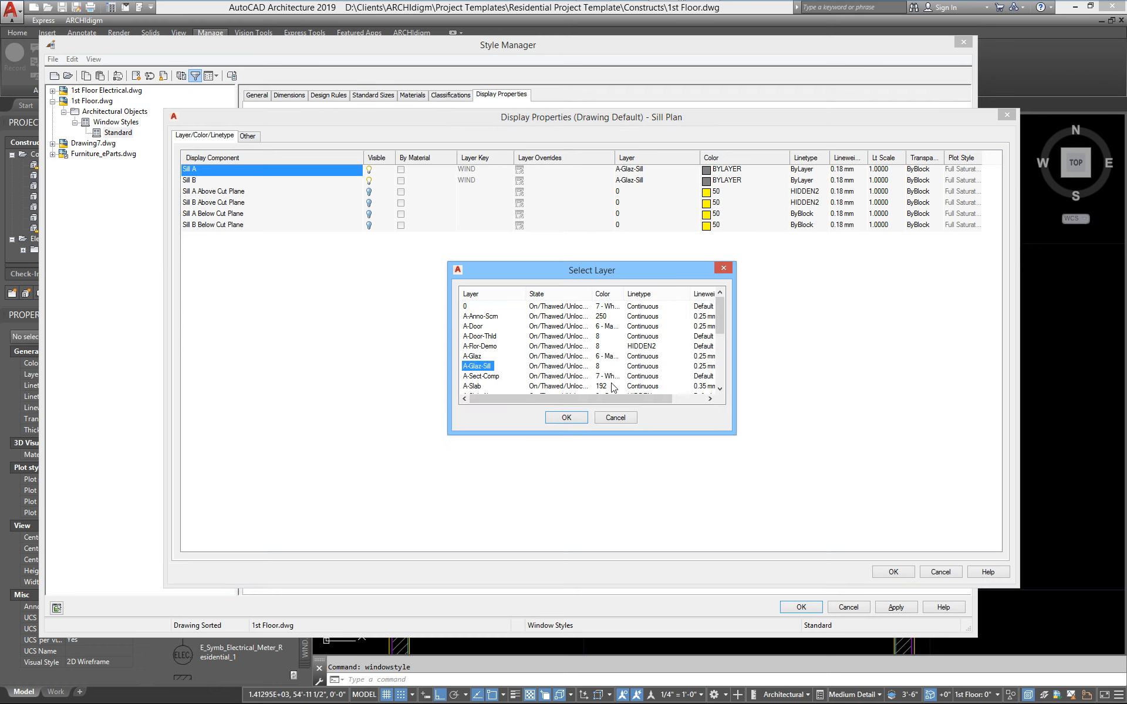
left_click(614, 418)
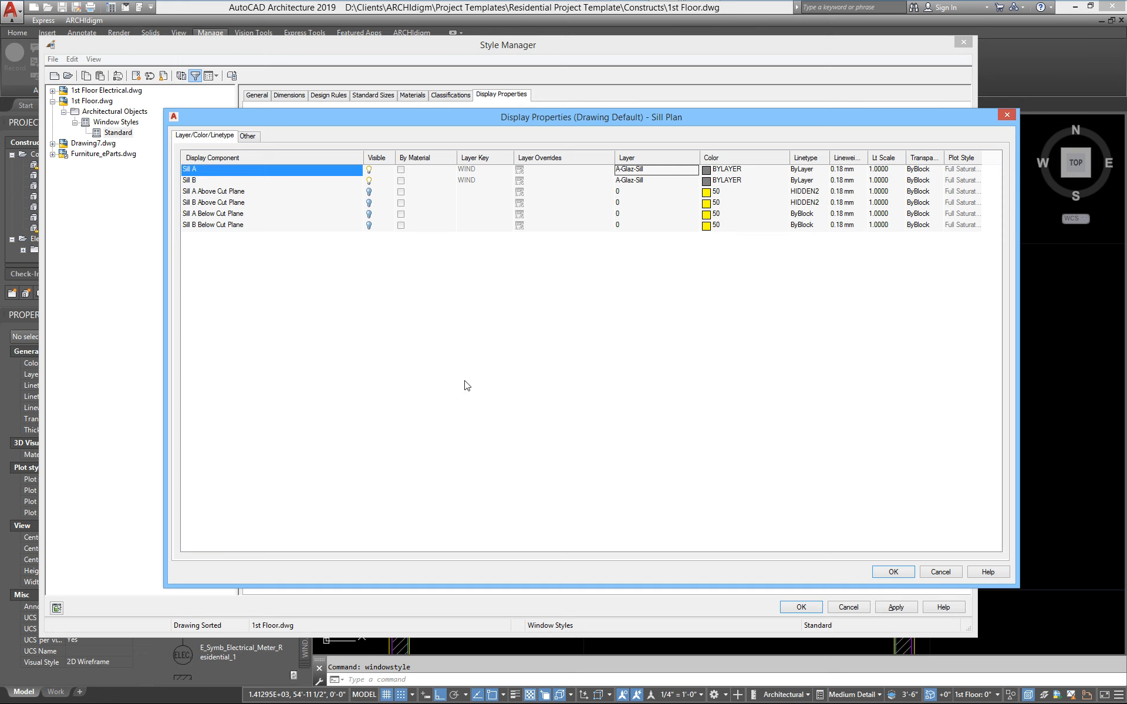
- Compare the Sill Plan component settings with the style's list of display representations, and close the window style
left_click_drag(633, 123, 602, 312)
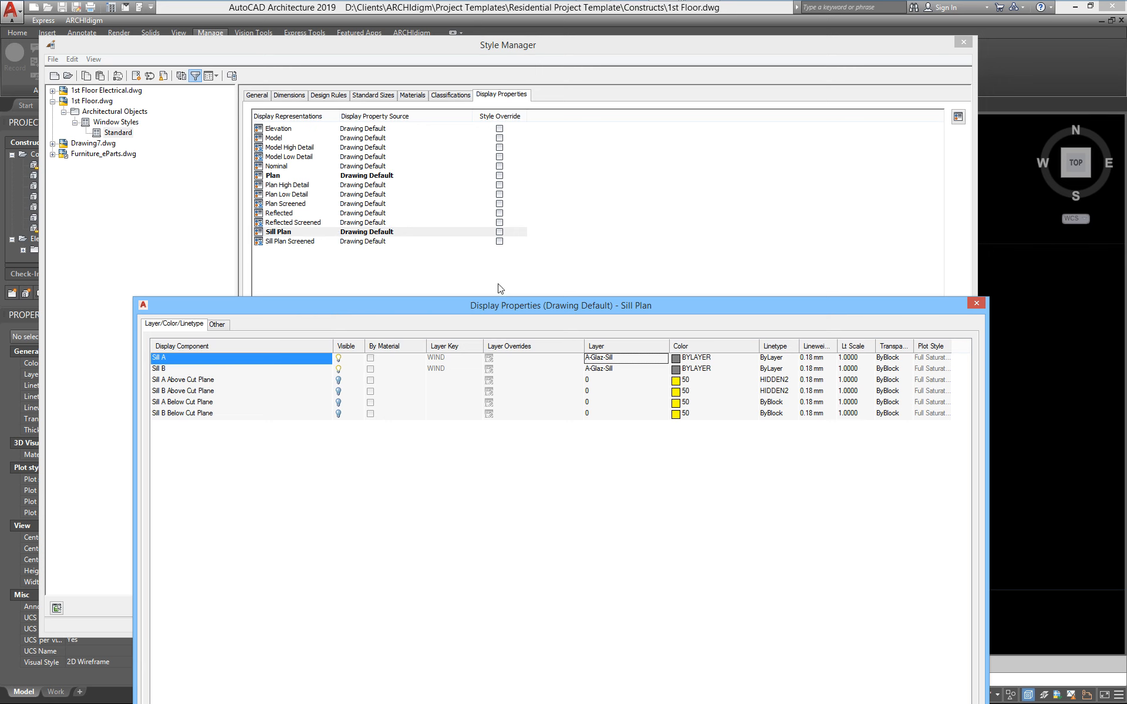
left_click_drag(526, 308, 528, 158)
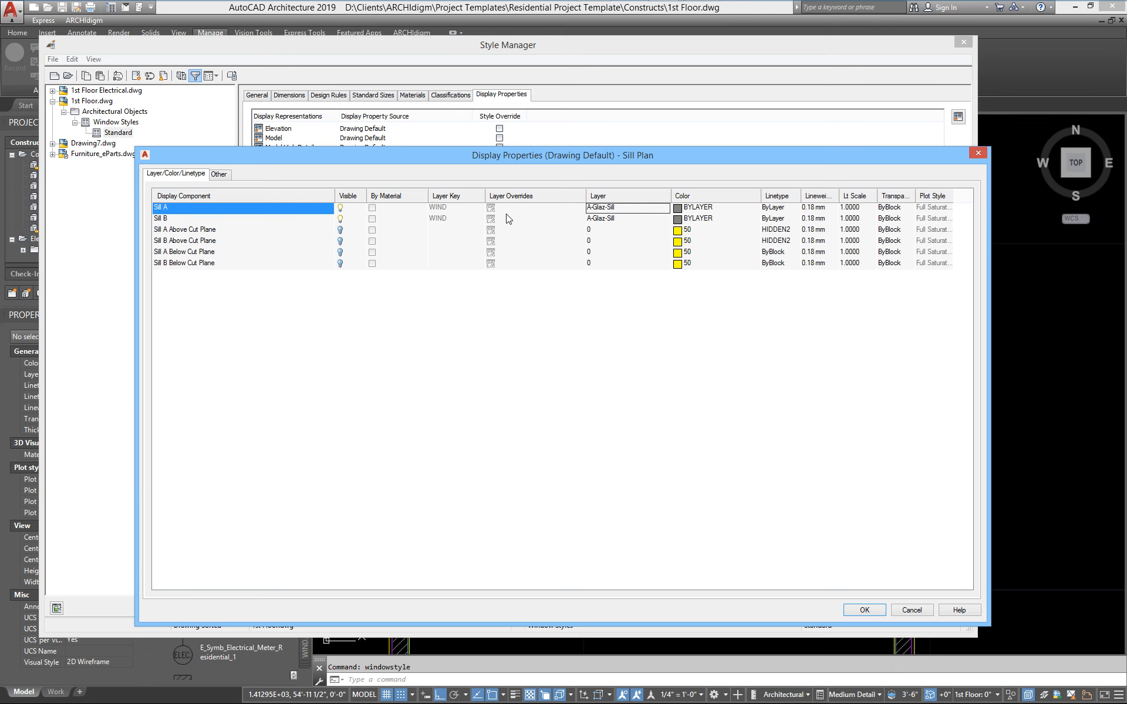
left_click_drag(500, 159, 511, 128)
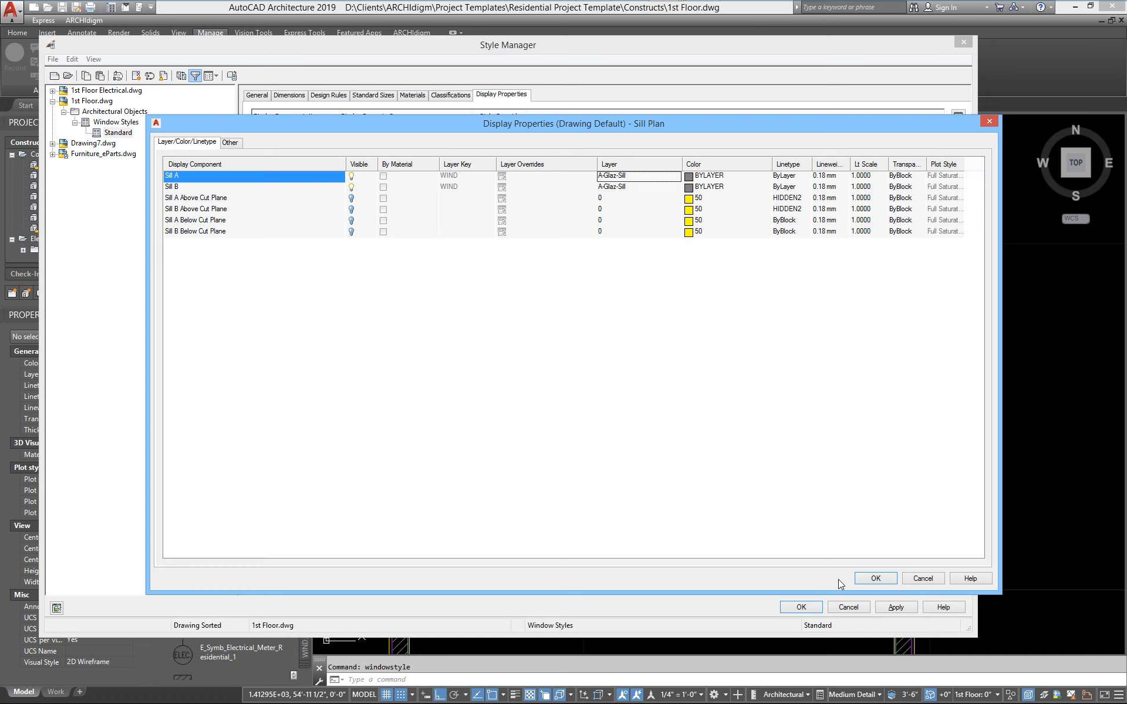
left_click(875, 579)
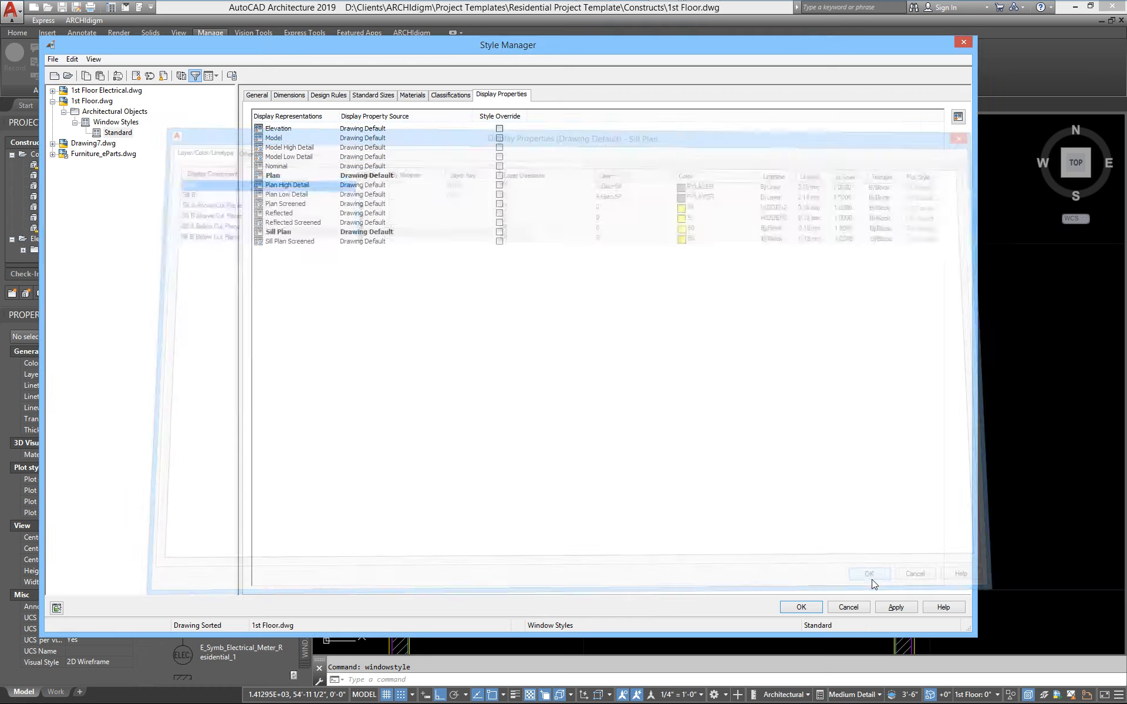
left_click(894, 607)
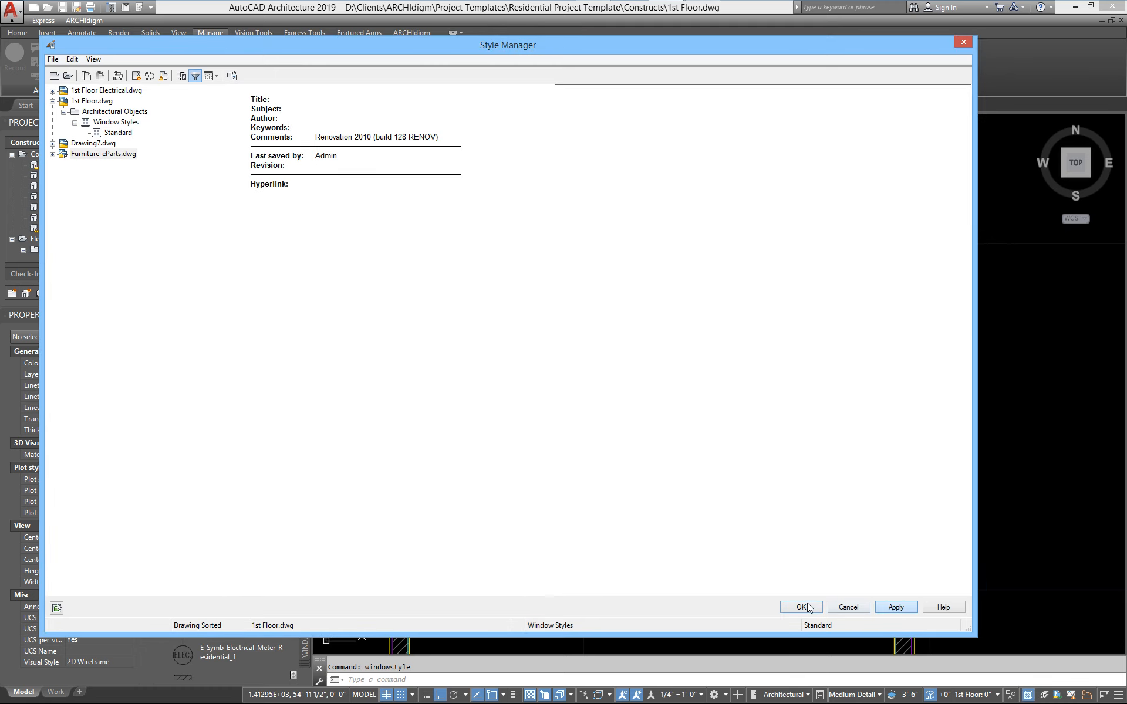
left_click(805, 608)
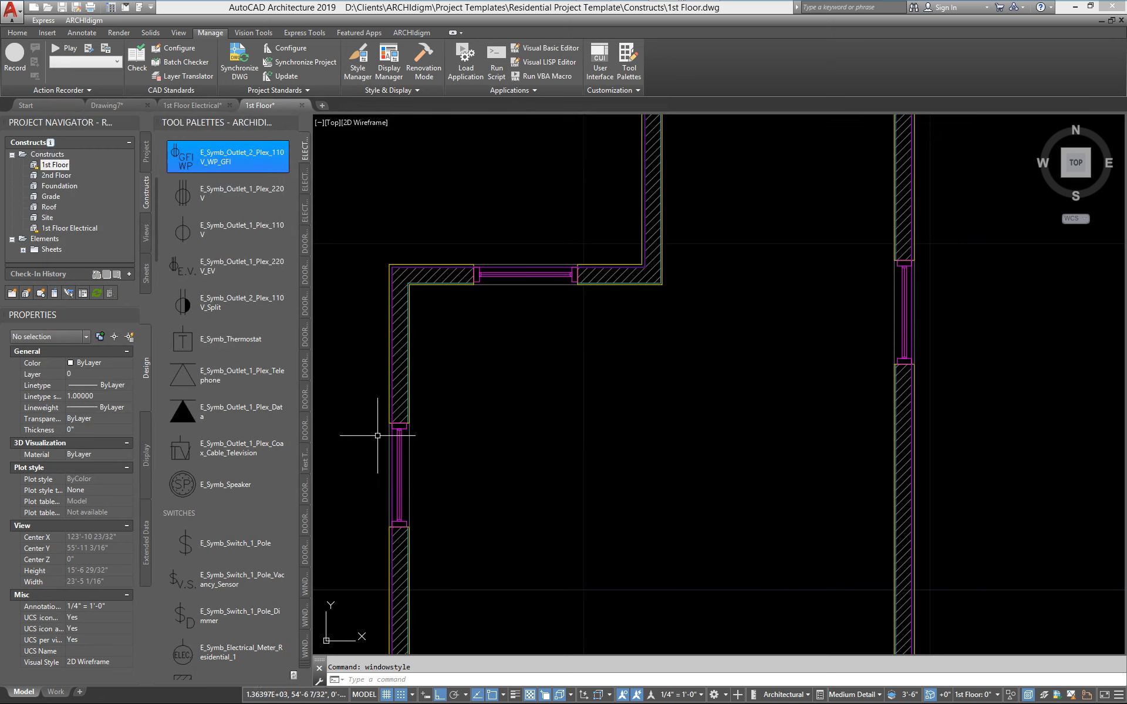
- Delete the three Standard windows from the west, east and upper horizontal walls
left_click(399, 432)
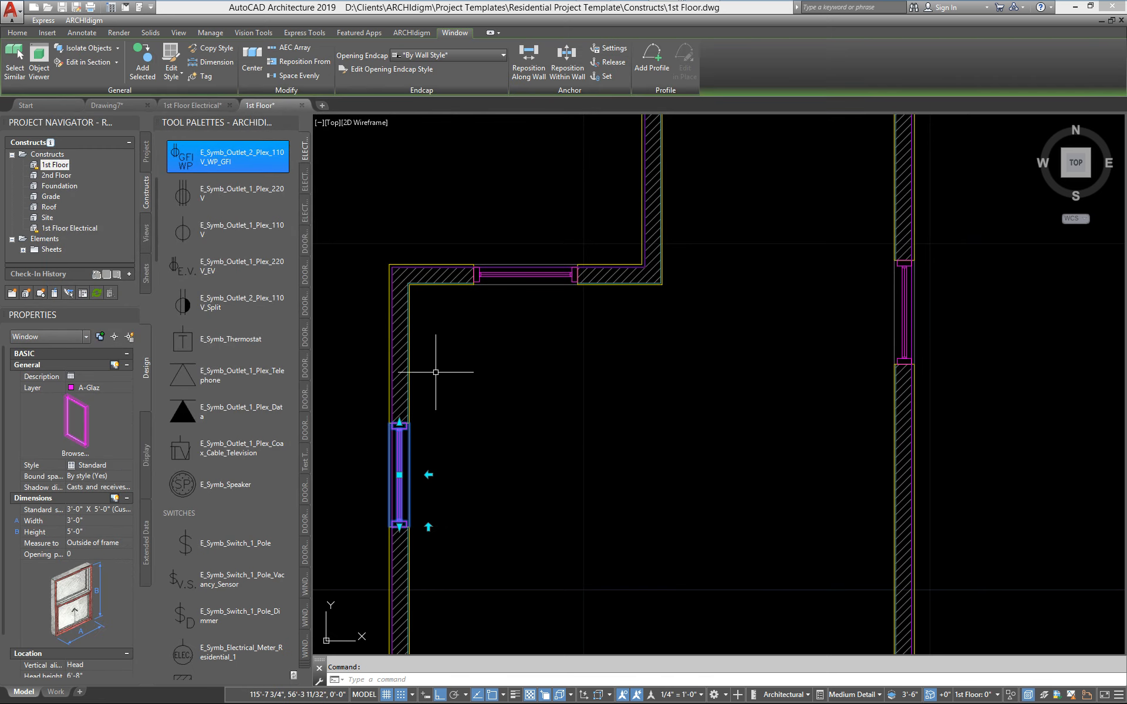
left_click(898, 311)
left_click(906, 307)
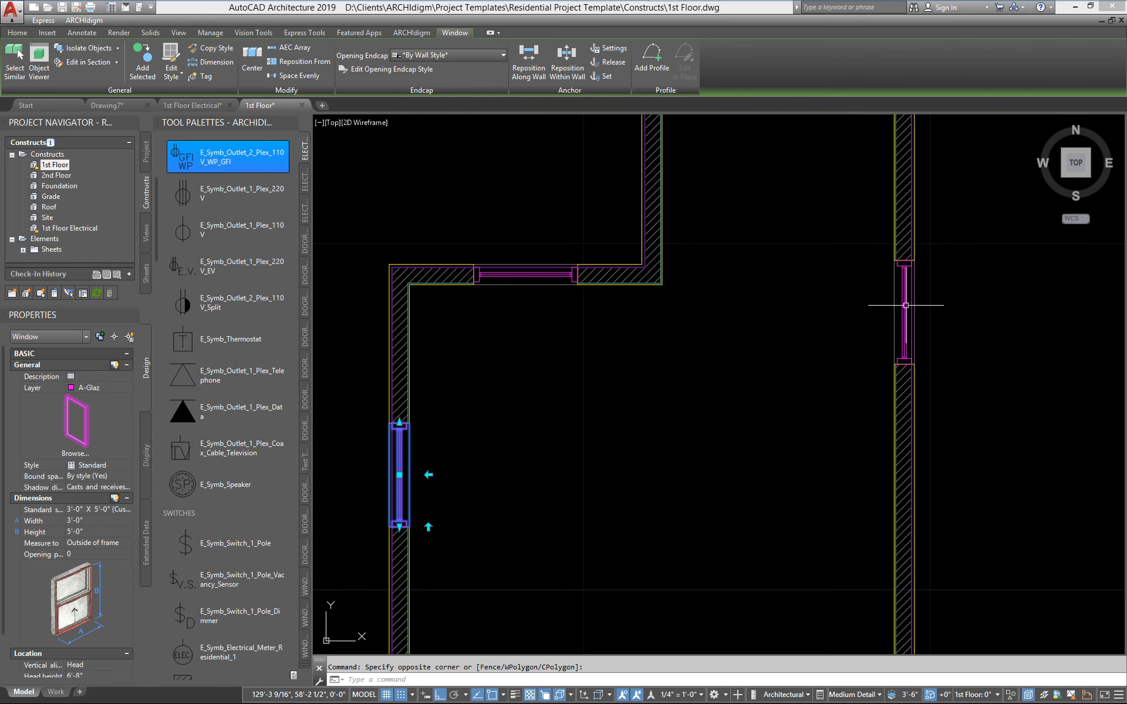
left_click(905, 306)
left_click(563, 283)
key("Delete")
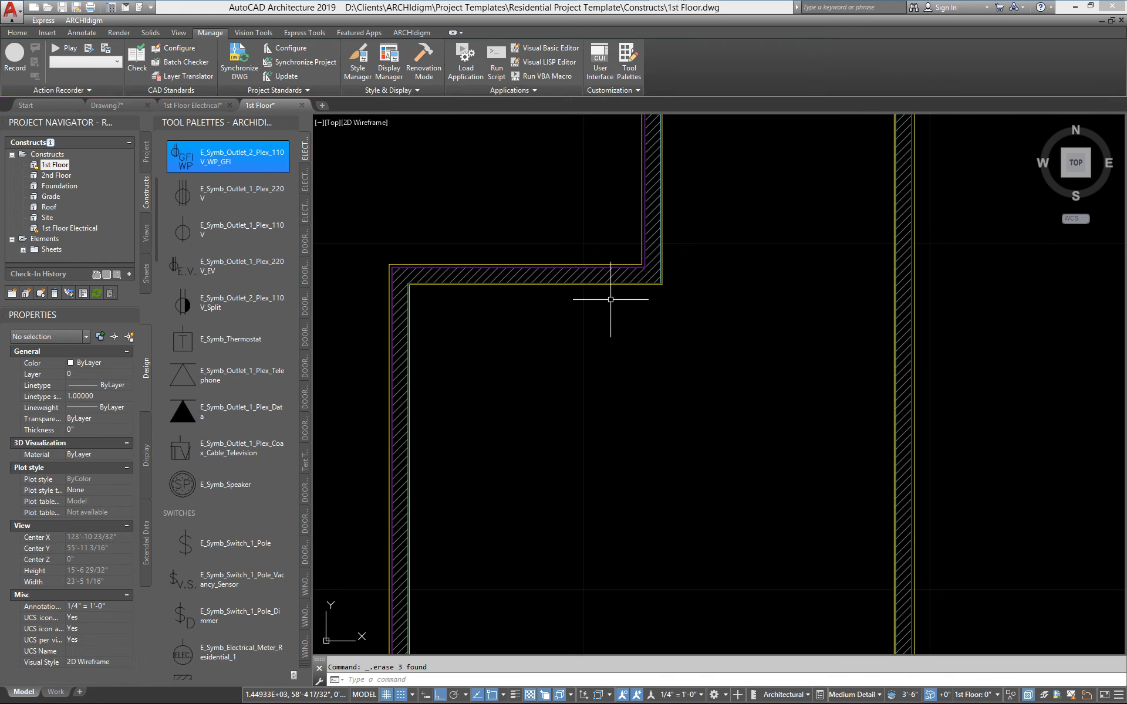
- Reopen the Standard window style's Sill Plan display properties with WINDOWSTYLE and examine the Sill A and Sill B layer keys and overrides
scroll(641, 395, "down", 5)
mouse_move(642, 395)
middle_mouse_down()
mouse_move(612, 420)
mouse_move(551, 440)
middle_mouse_up()
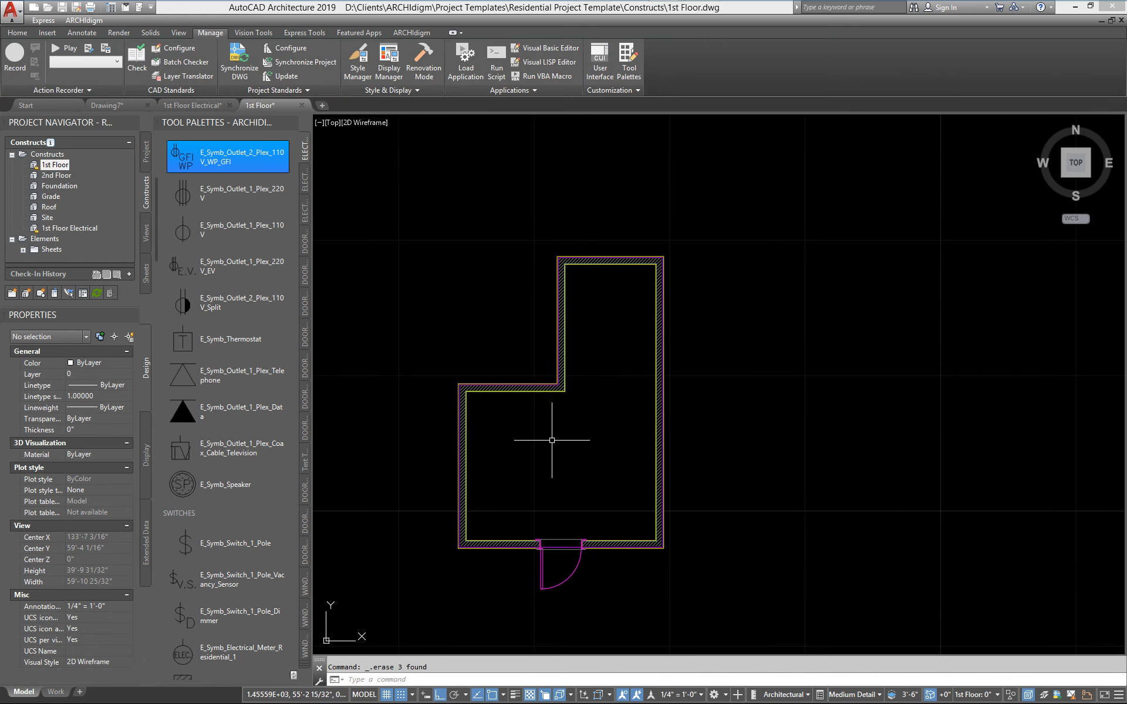
type("windowstyle")
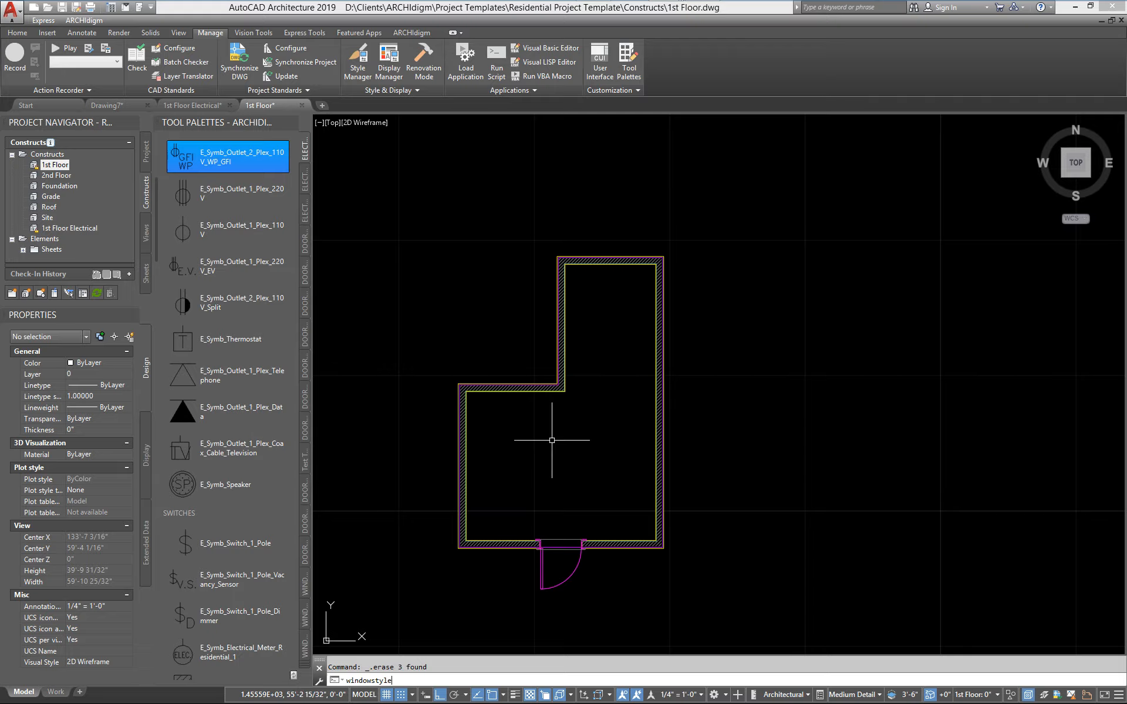
key("Return")
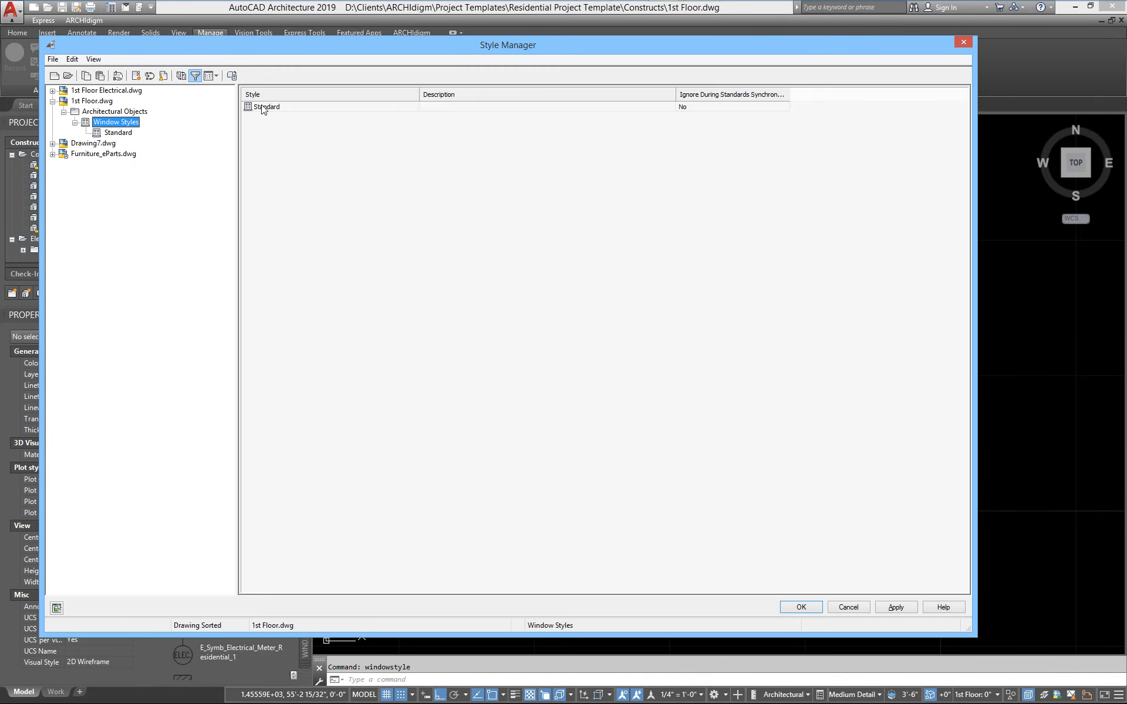
double_click(258, 108)
double_click(274, 231)
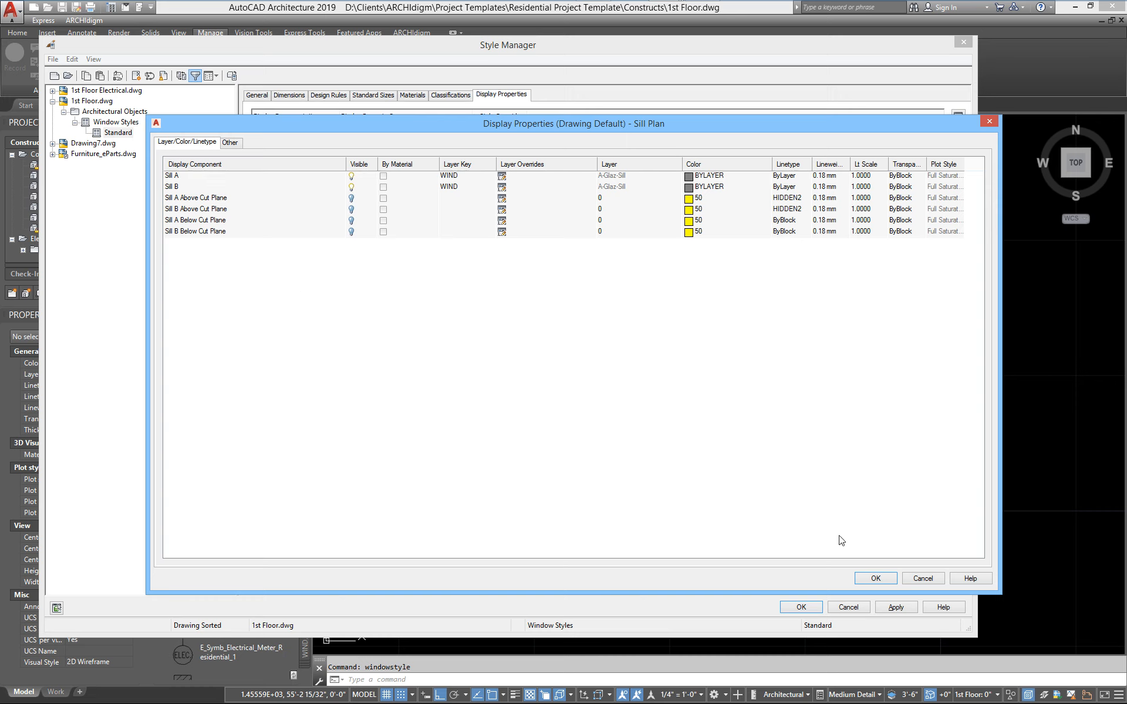
left_click(876, 578)
left_click(788, 608)
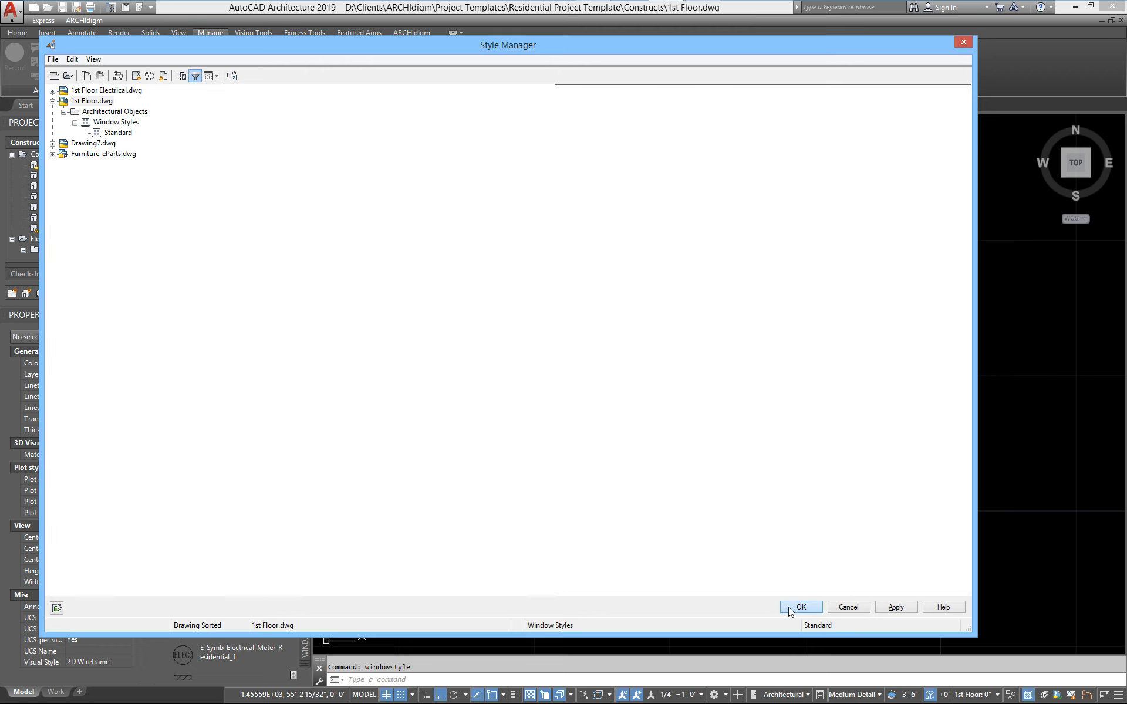